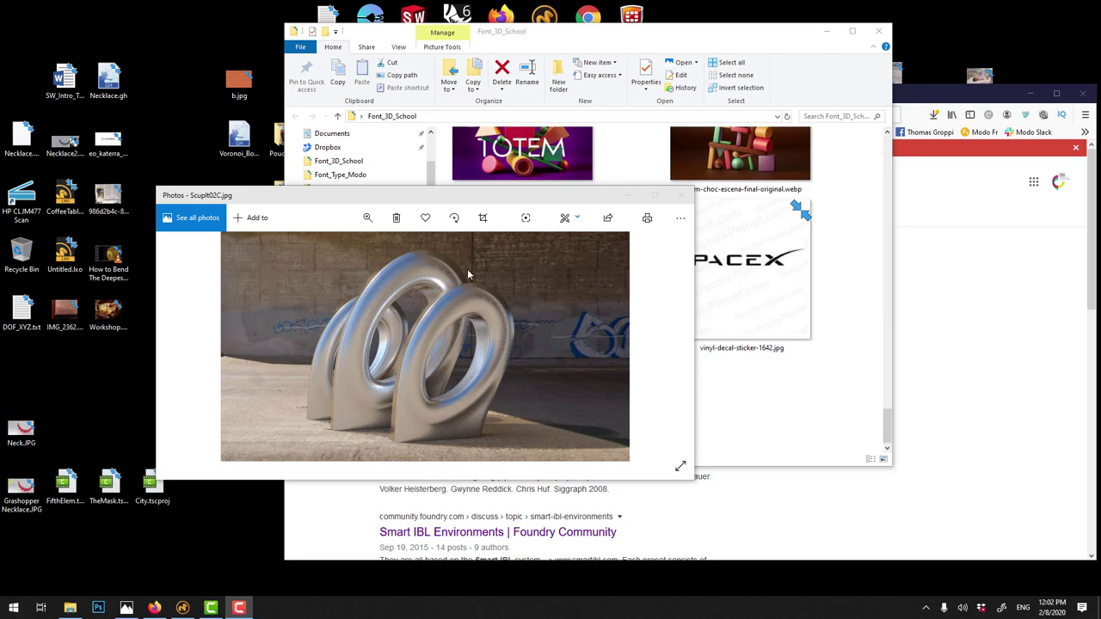
click(375, 33)
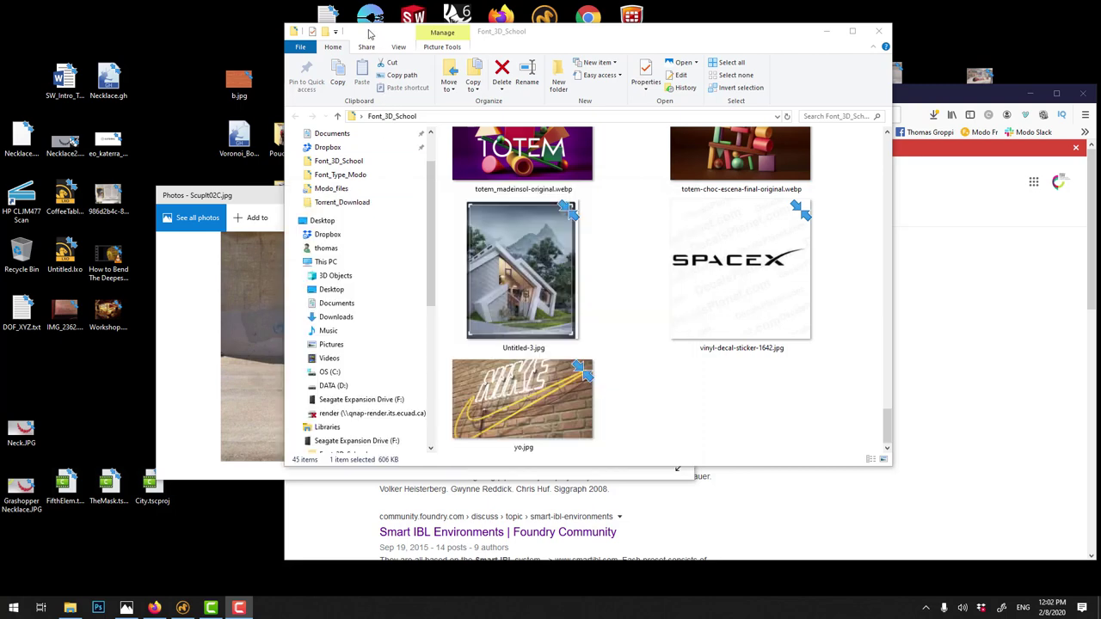
scroll(597, 264, up, 3)
scroll(602, 264, up, 10)
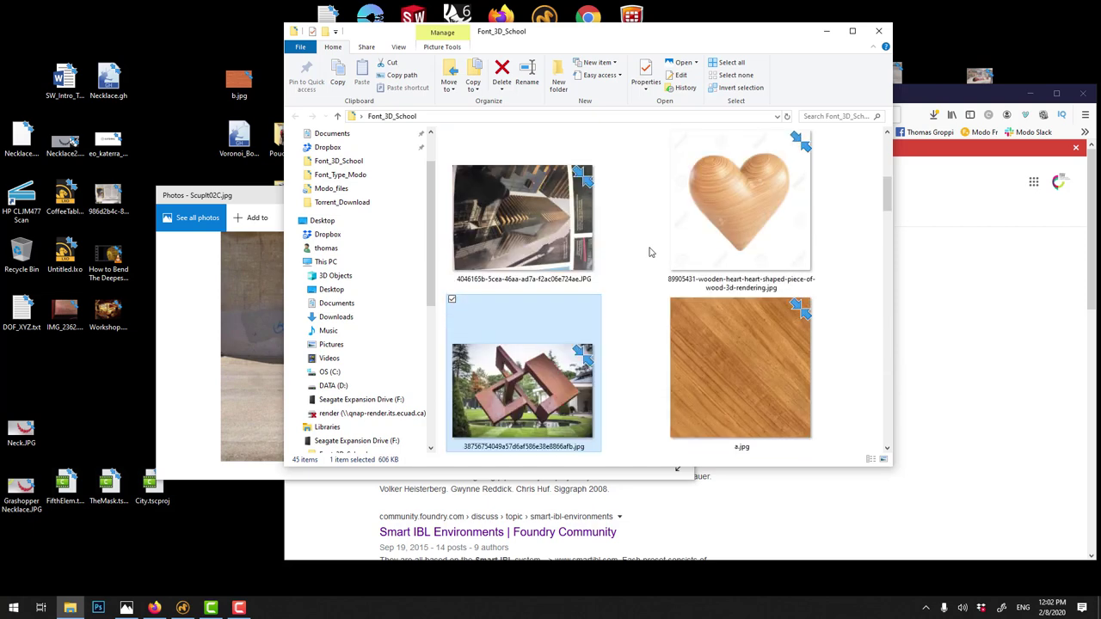
double_click(556, 378)
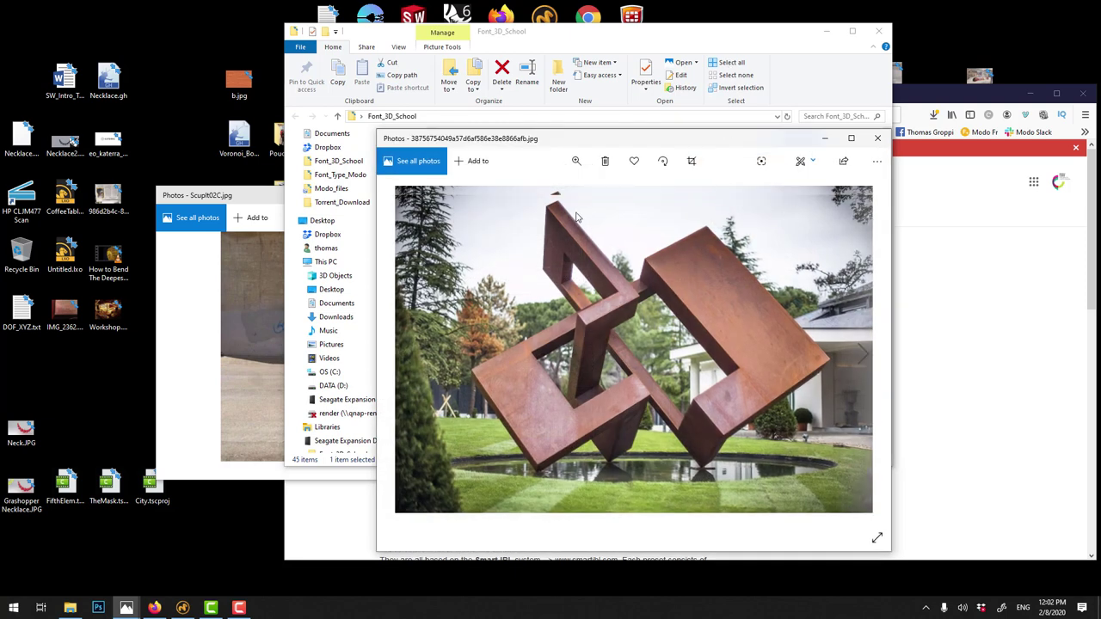
- Browse further through the Font_3D_School folder and open eyes-on-the-street-vancouver.jpg
click(744, 59)
scroll(746, 199, down, 3)
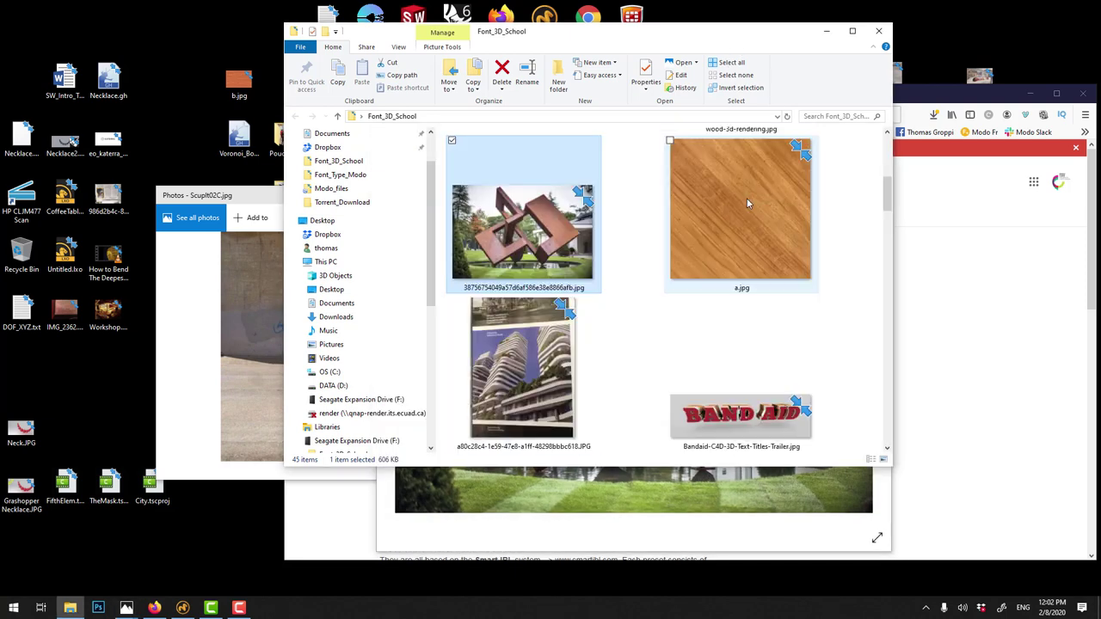
scroll(746, 203, down, 1)
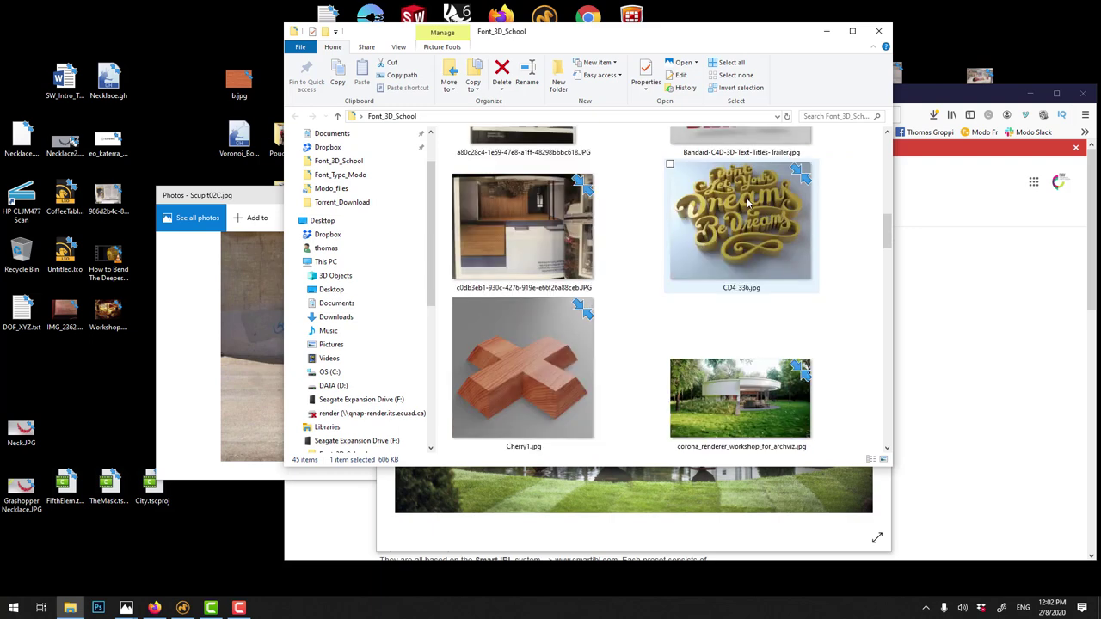
scroll(746, 204, down, 1)
scroll(746, 208, down, 1)
scroll(746, 210, down, 2)
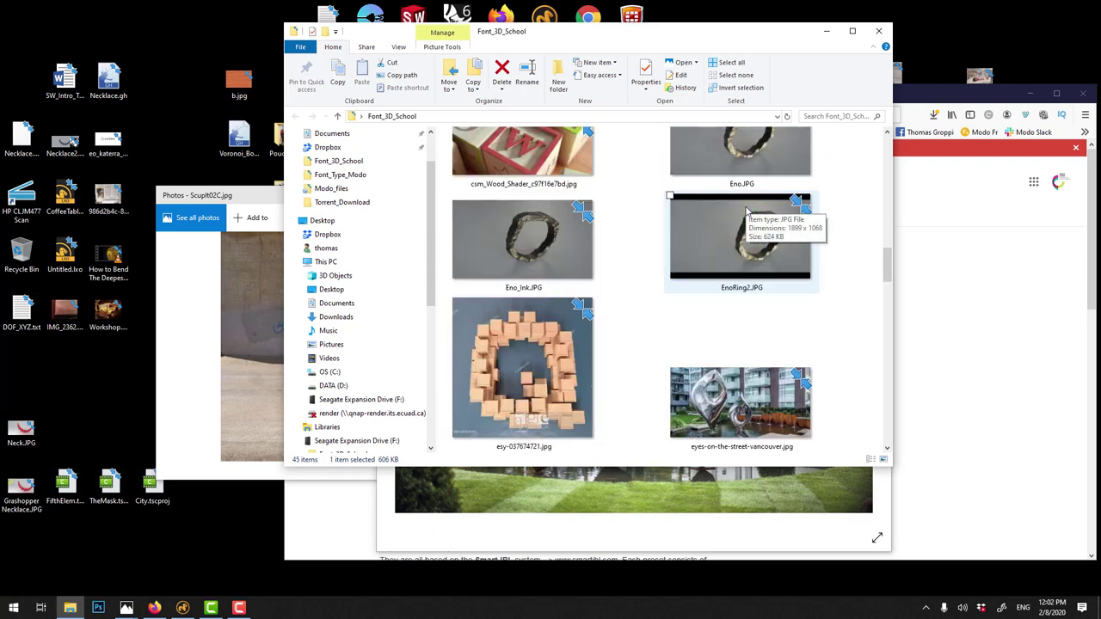
click(734, 160)
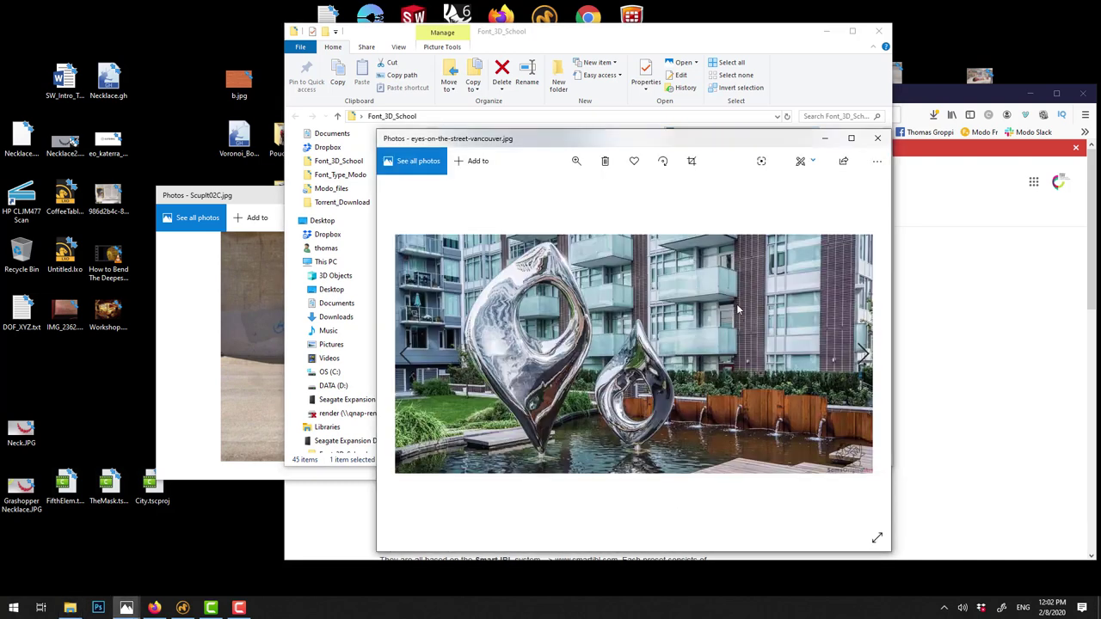
- Open the Henry Moore Double Oval image from the folder and move the Vancouver sculpture photo aside
click(631, 77)
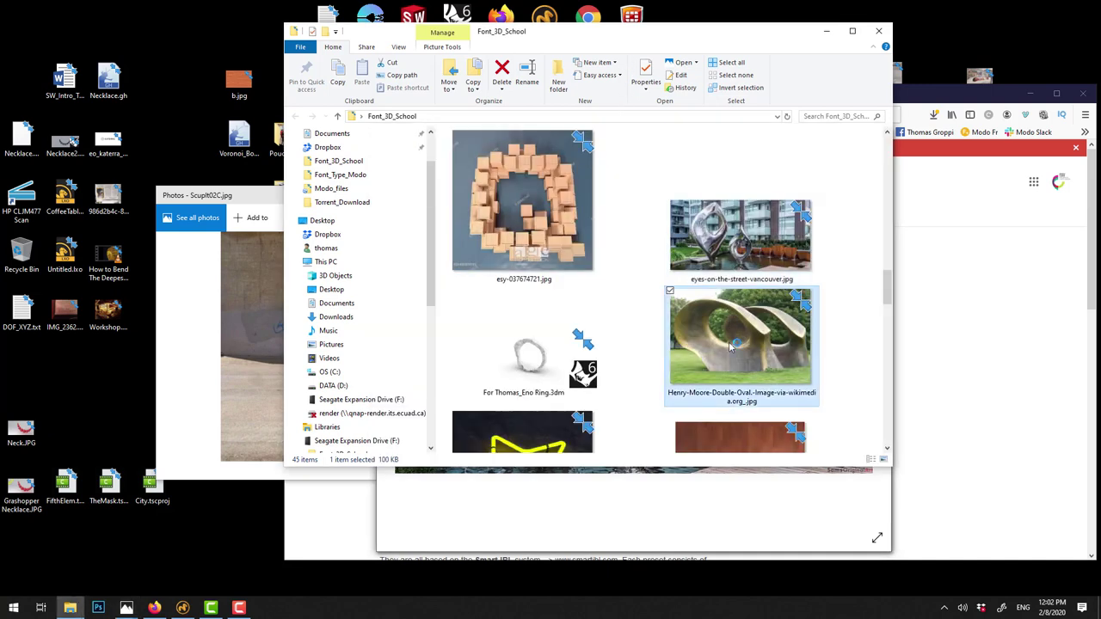
click(729, 505)
drag(736, 152, 258, 96)
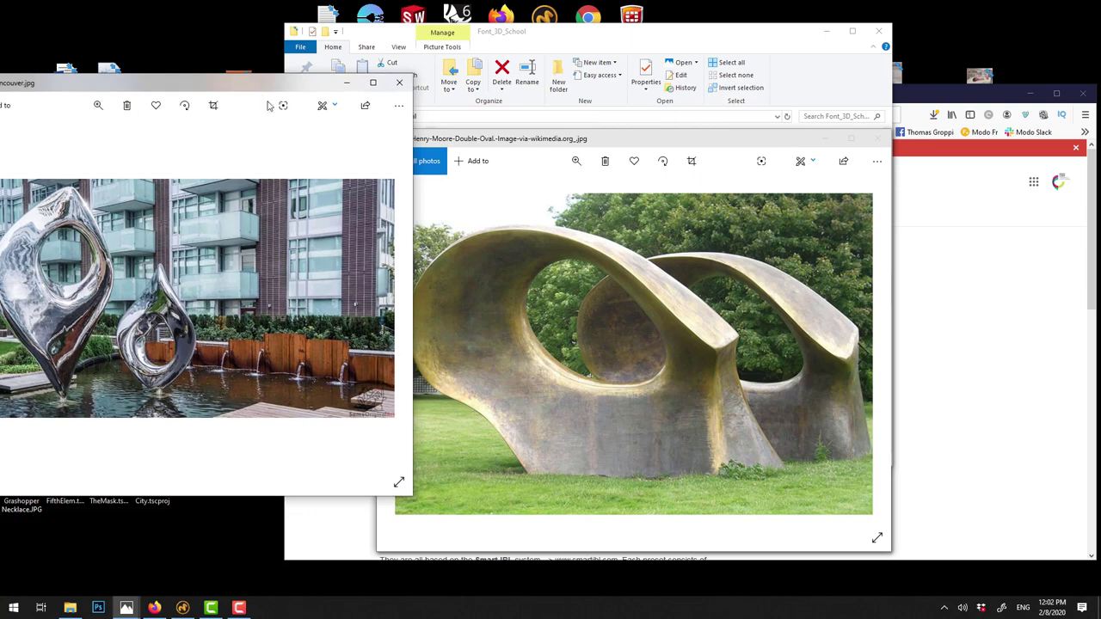
- Close the folder and every reference photo except ScupIt02C.jpg, and reposition that photo's window higher on the desktop
click(399, 82)
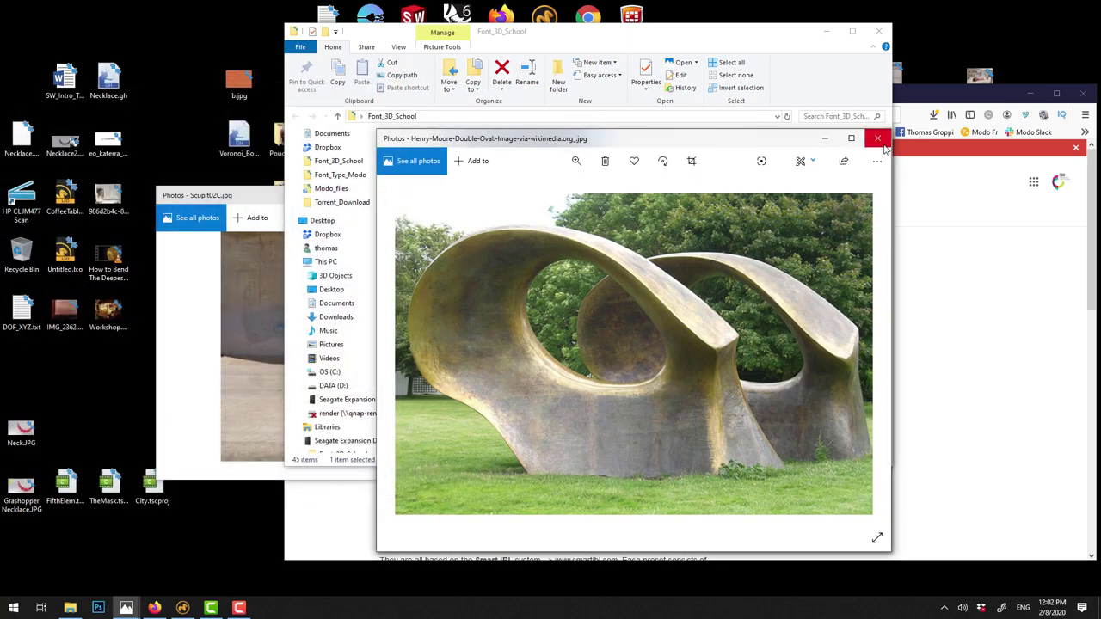
click(877, 138)
click(877, 33)
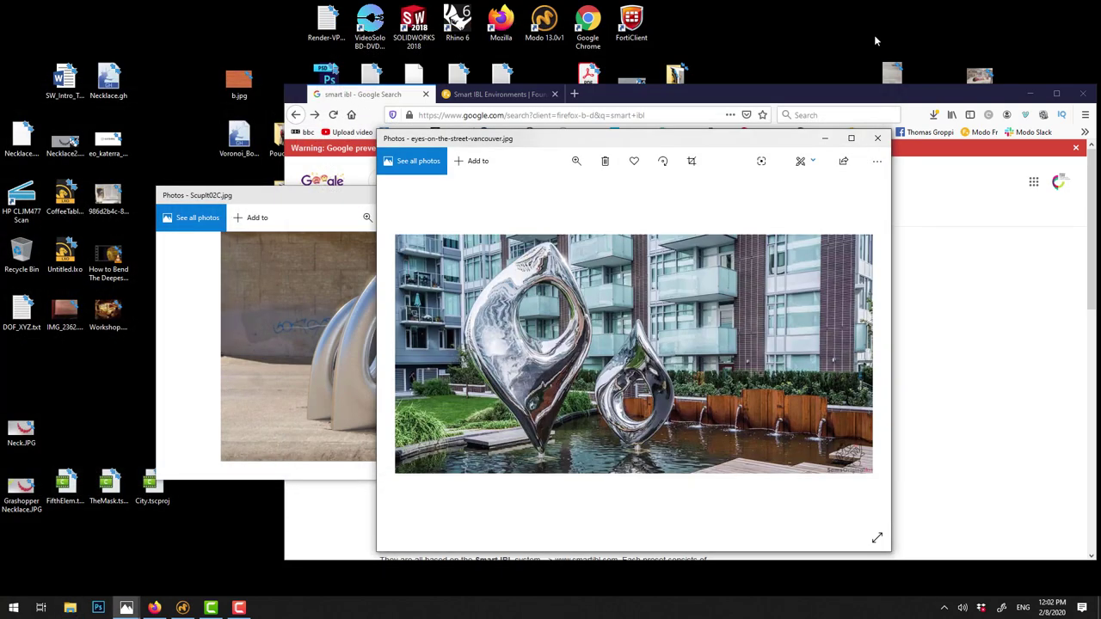
click(878, 138)
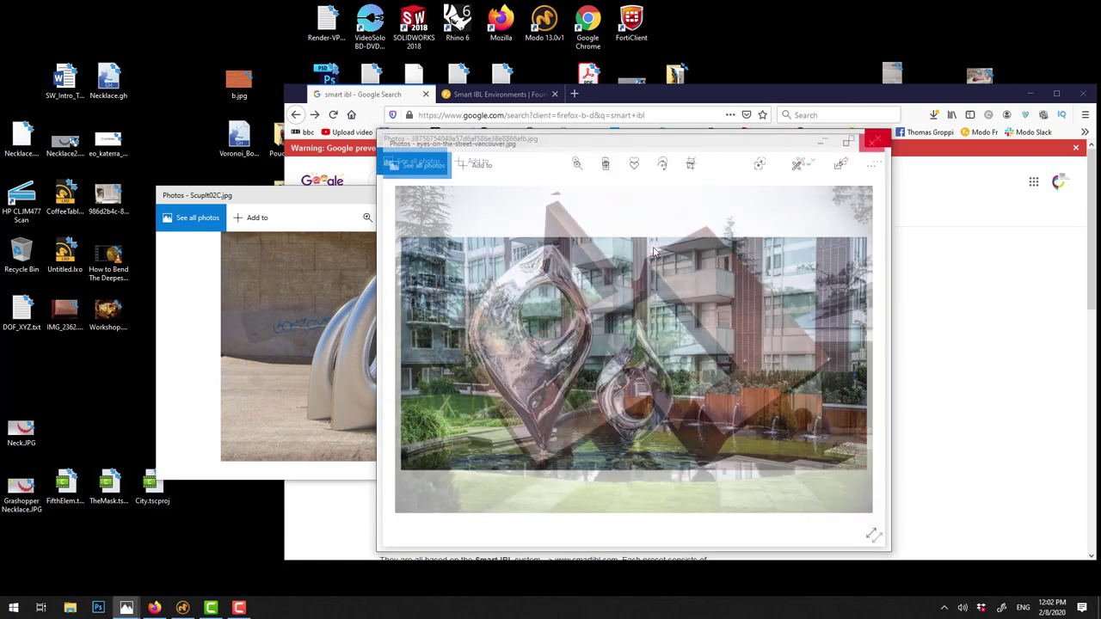
click(877, 138)
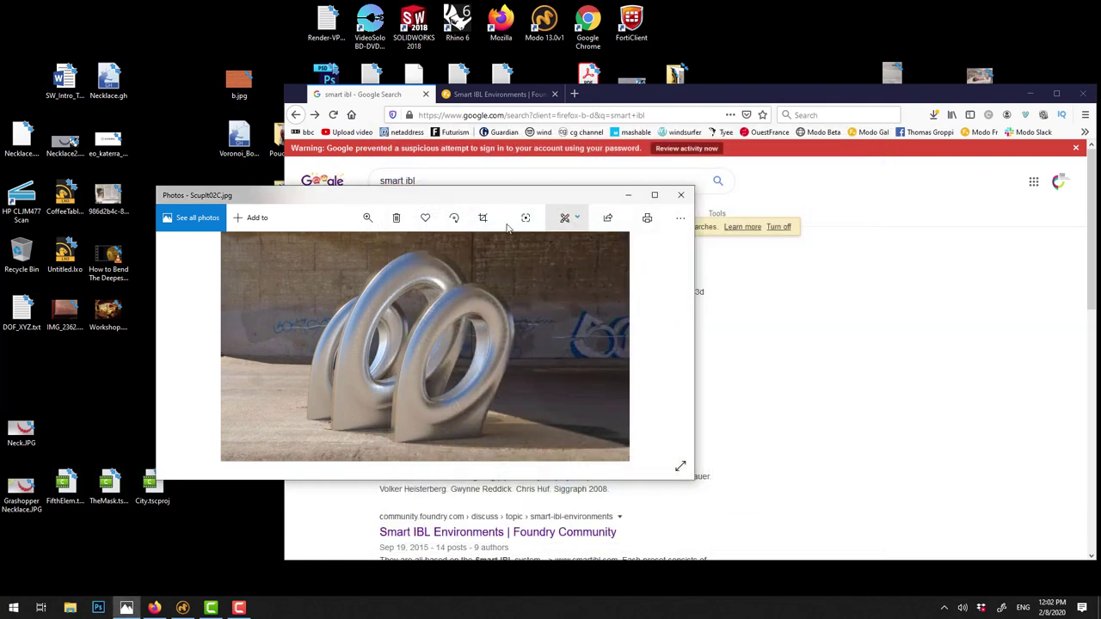
drag(492, 203, 438, 124)
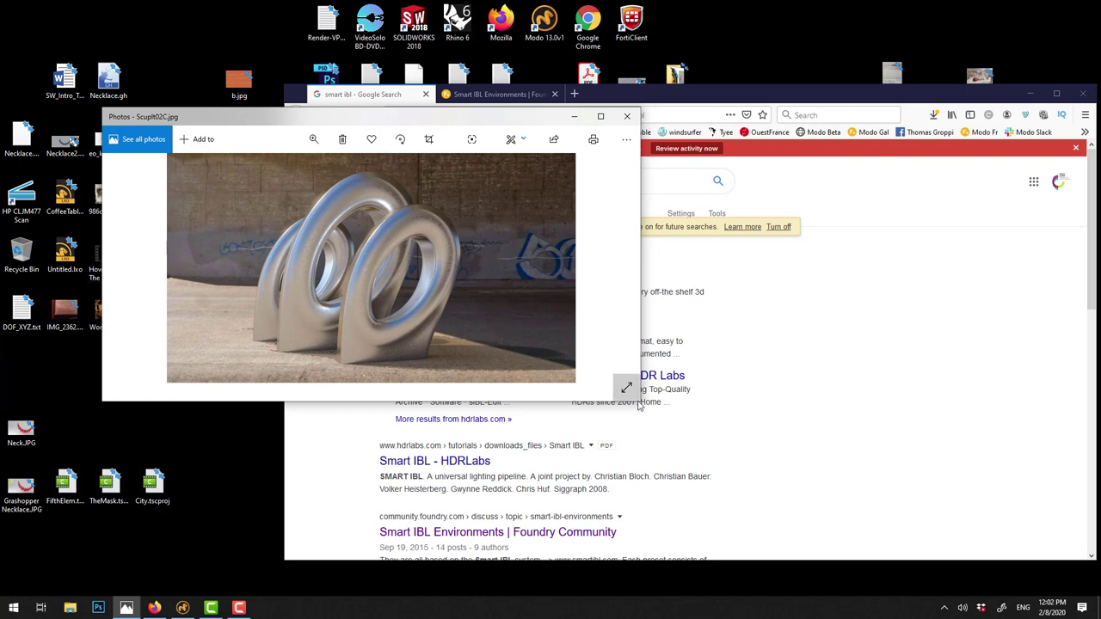
- Open the HDRLabs Smart IBL Overview from the search results and visit the site's tutorials page
click(852, 408)
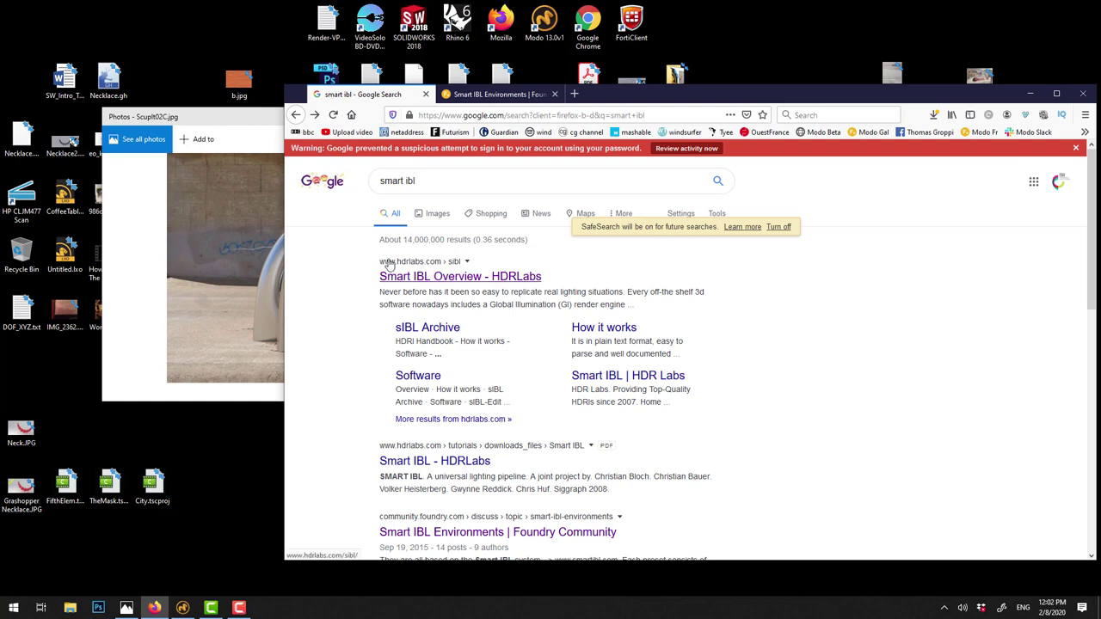
click(447, 276)
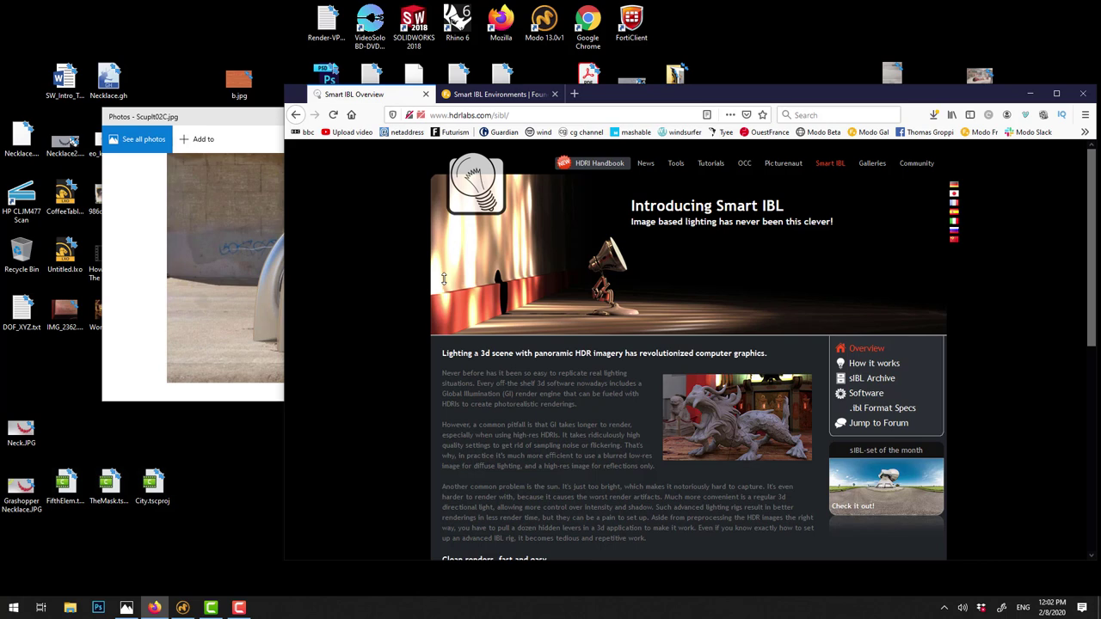
scroll(687, 359, down, 2)
scroll(690, 360, up, 2)
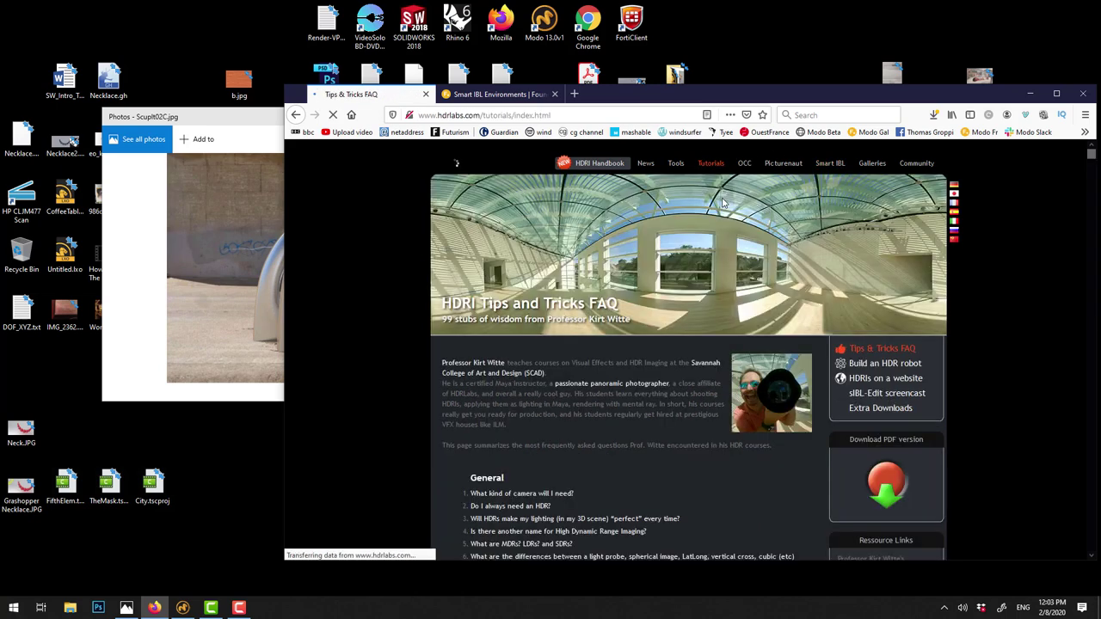
- Read the Foundry community thread on Smart IBL Environments from its preset gallery to the Environment Importance Sampling settings
click(486, 95)
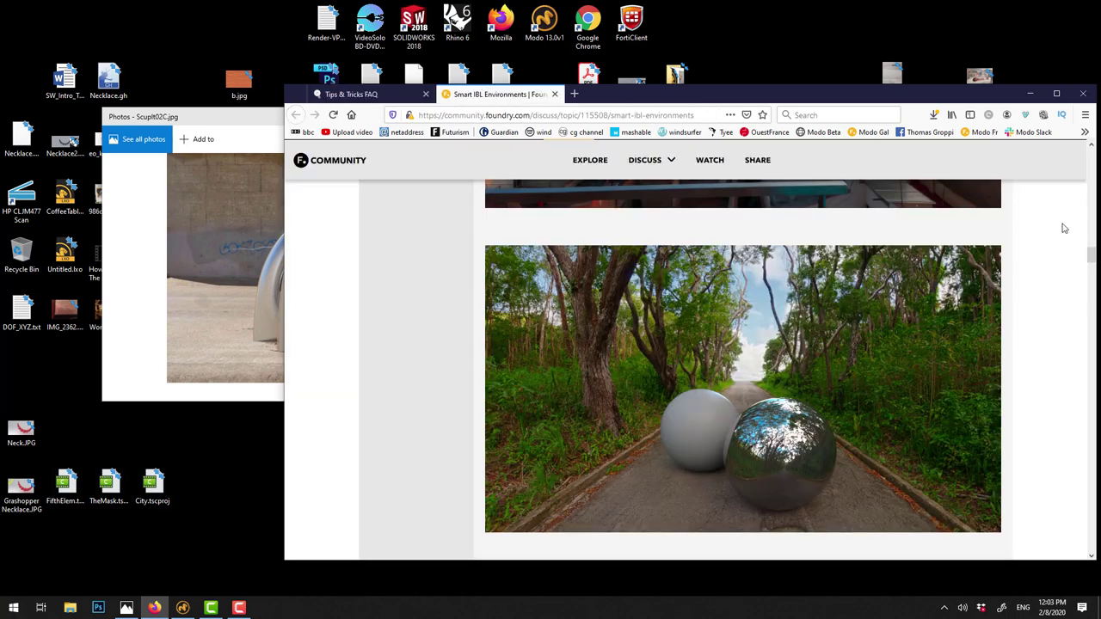
drag(1092, 256, 1090, 167)
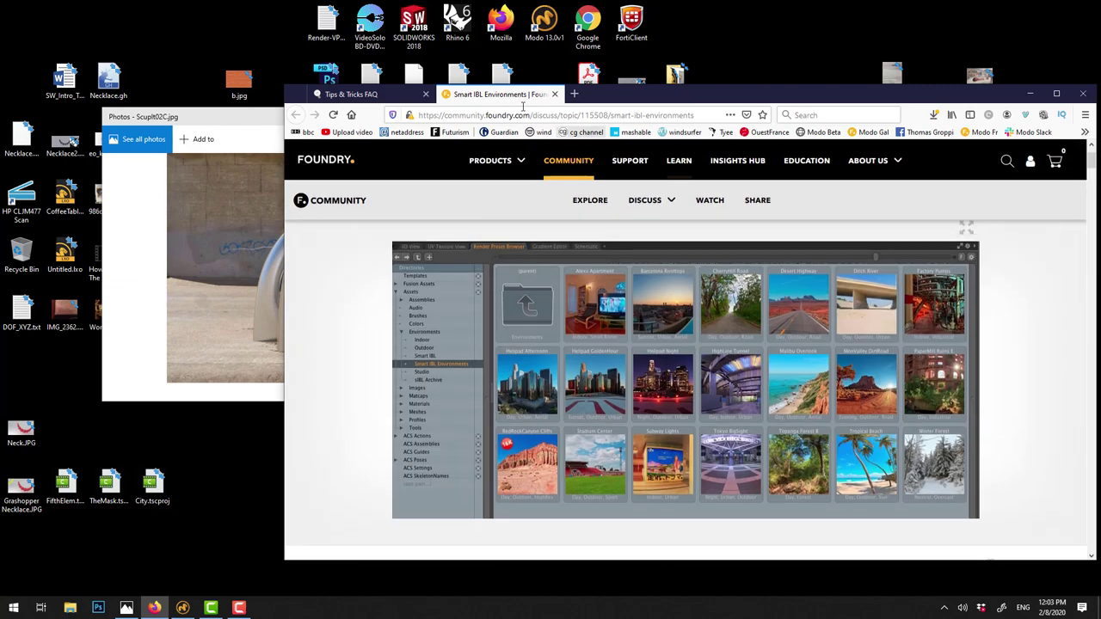
scroll(647, 258, up, 2)
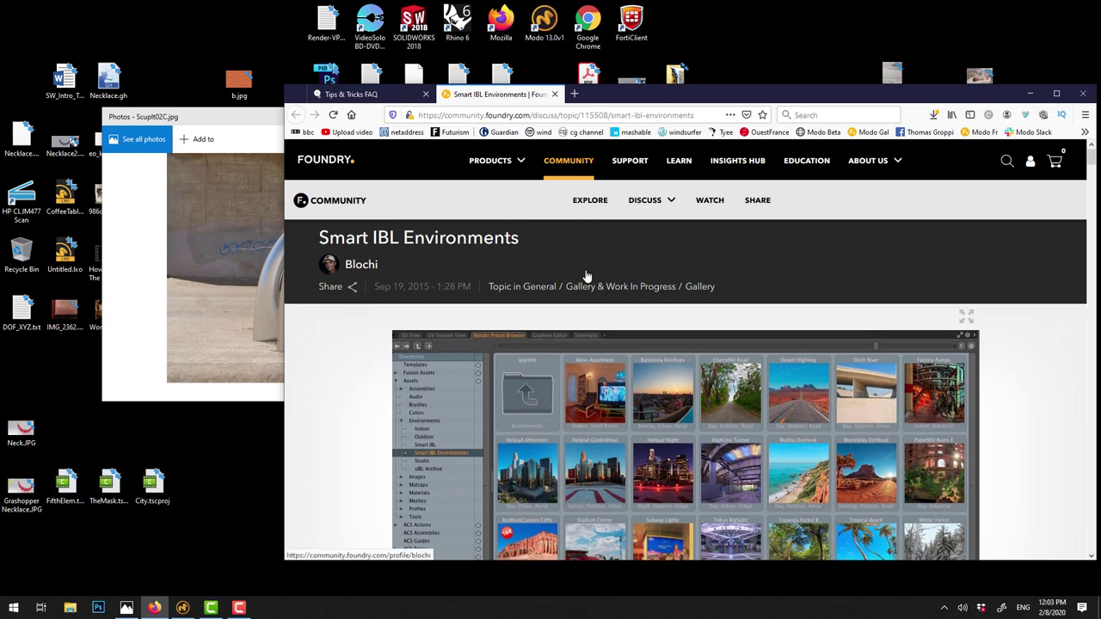
scroll(585, 275, down, 3)
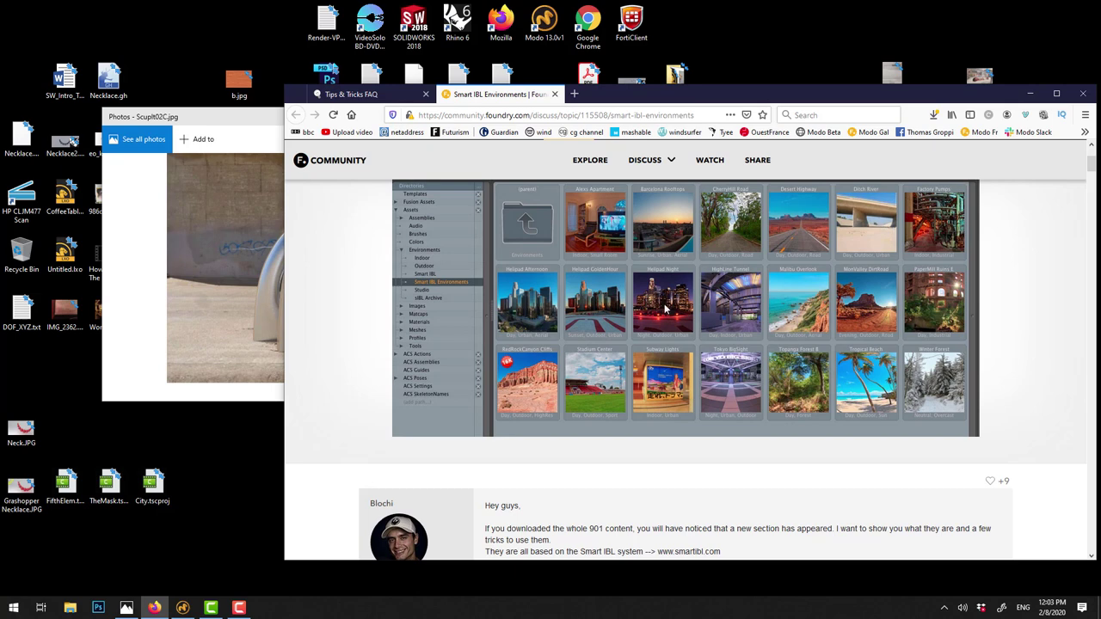
scroll(664, 308, down, 5)
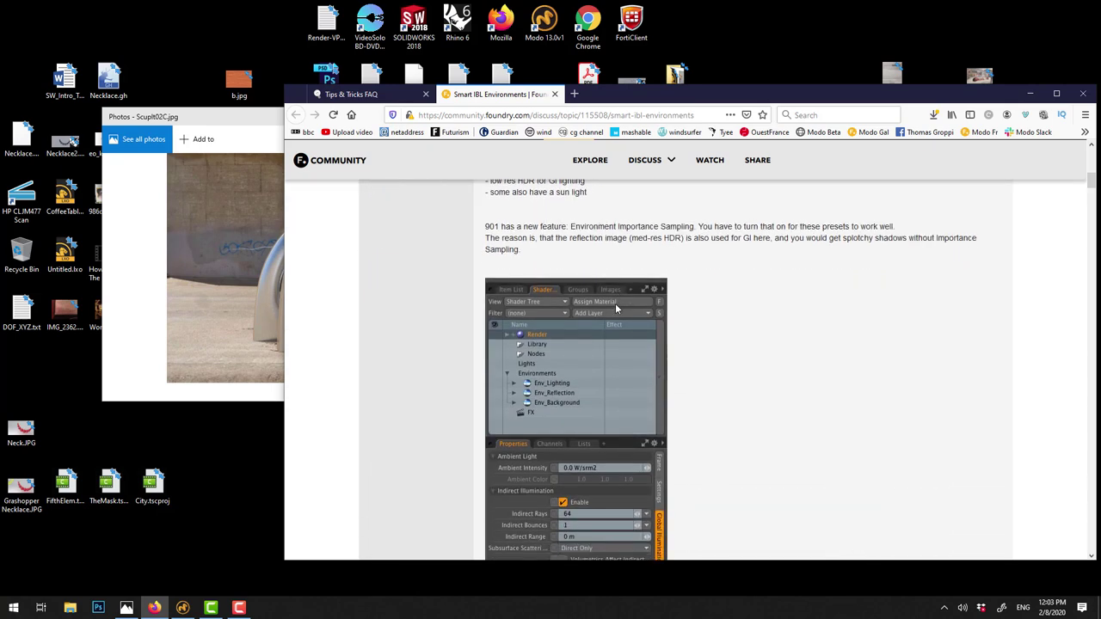
scroll(615, 308, down, 3)
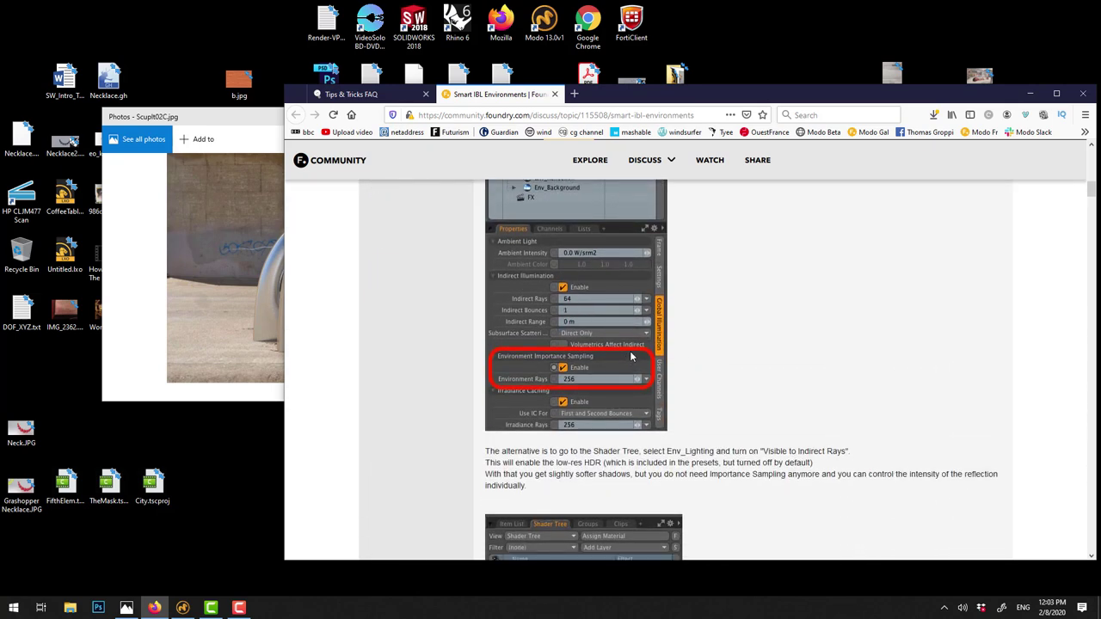
scroll(668, 327, down, 1)
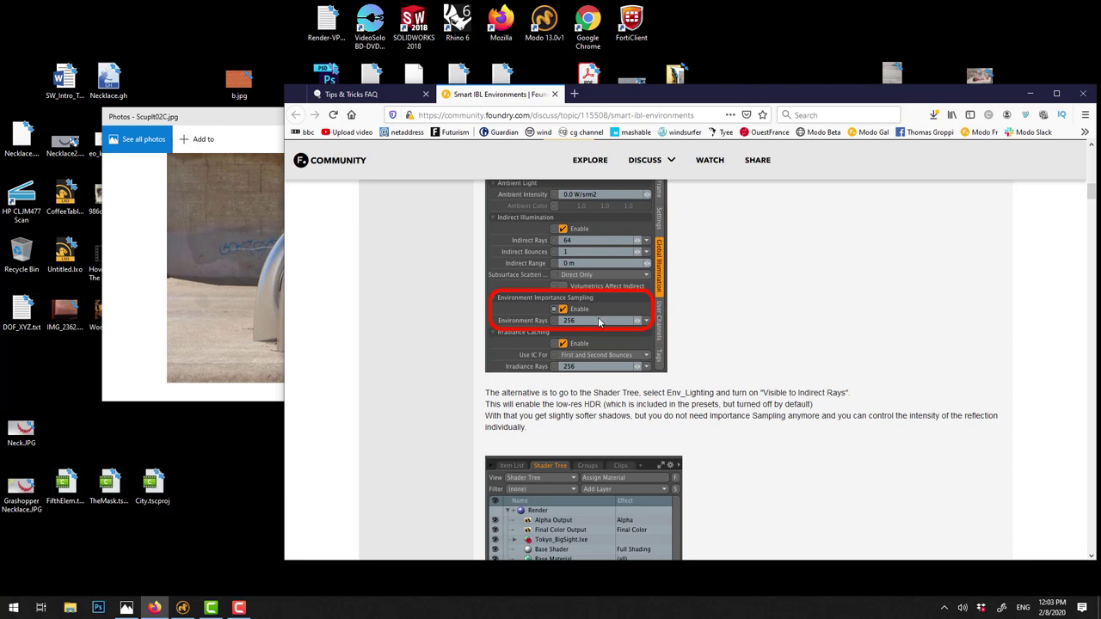
- Examine the thread's example renders of matte and chrome spheres in the interior and rooftop environments
scroll(671, 293, down, 10)
scroll(716, 301, up, 2)
scroll(634, 313, down, 7)
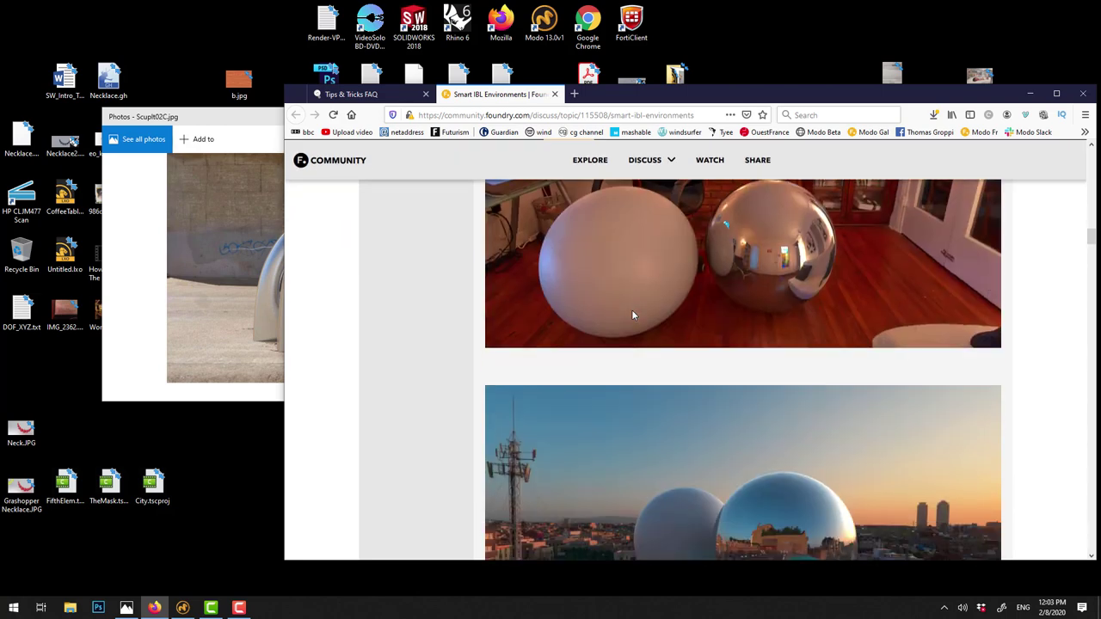
scroll(636, 315, up, 2)
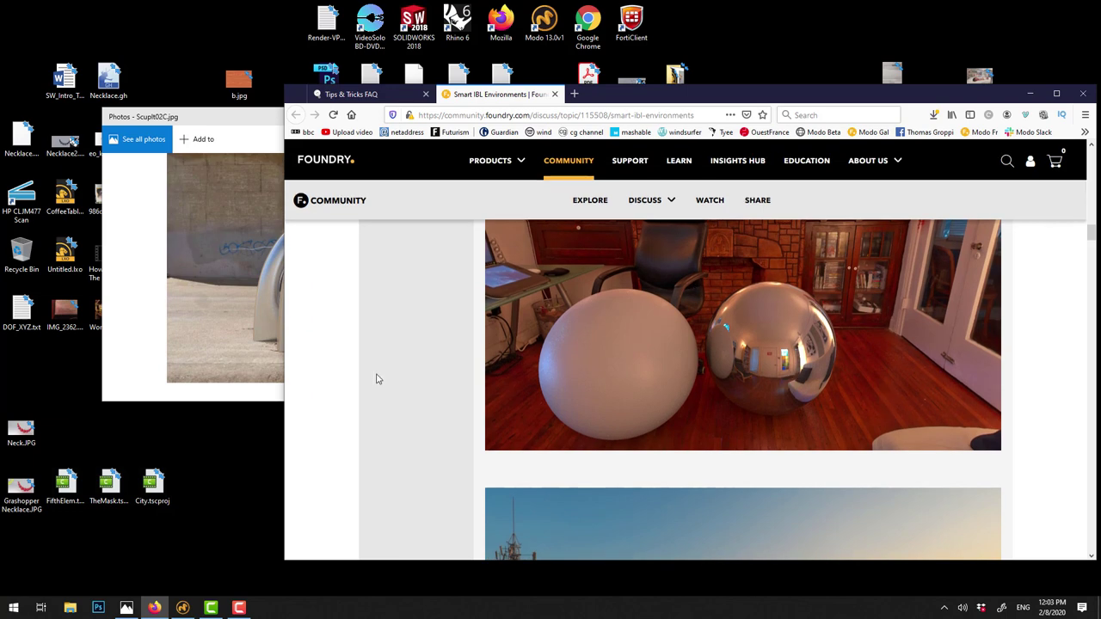
scroll(643, 393, down, 5)
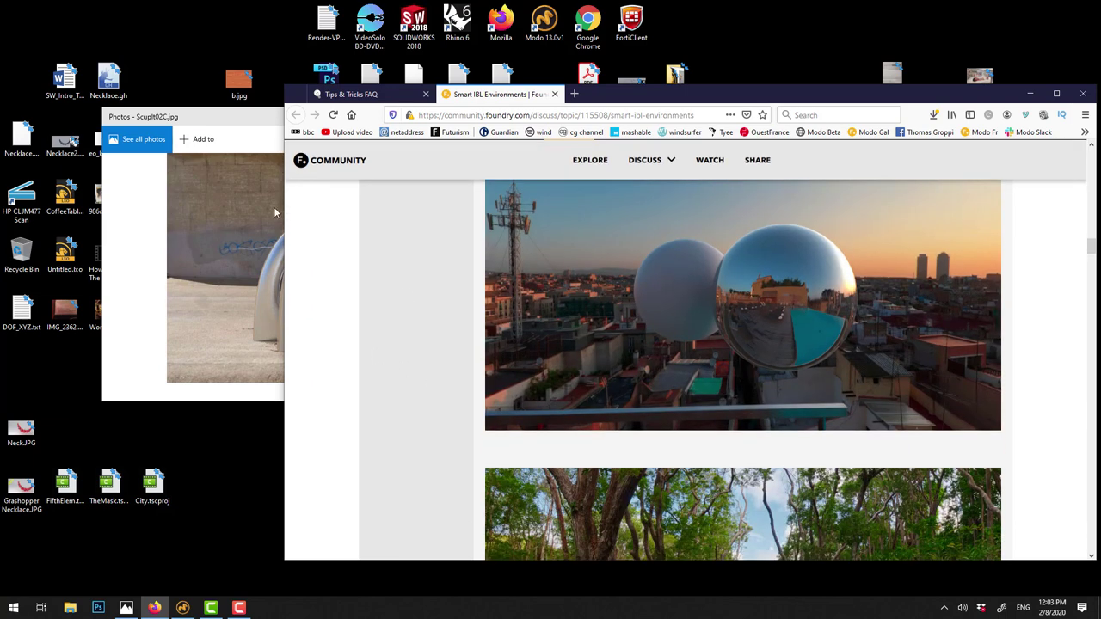
- Compare the ScupIt02C.jpg sculpture render with the thread's example spheres on the concrete ground under the bridge
click(274, 206)
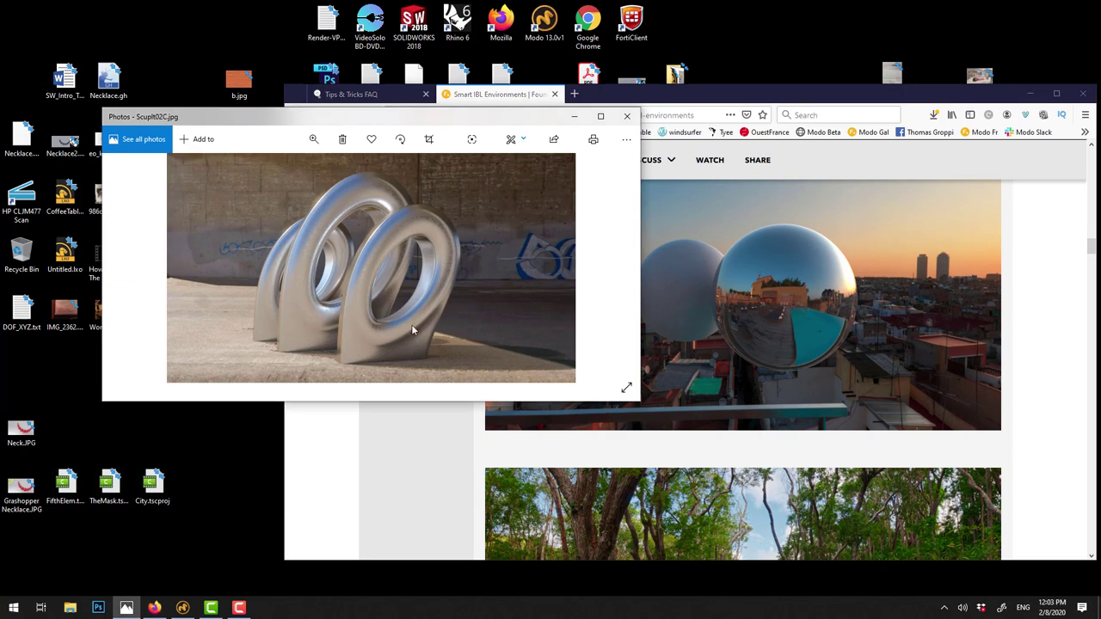
drag(1092, 246, 1093, 297)
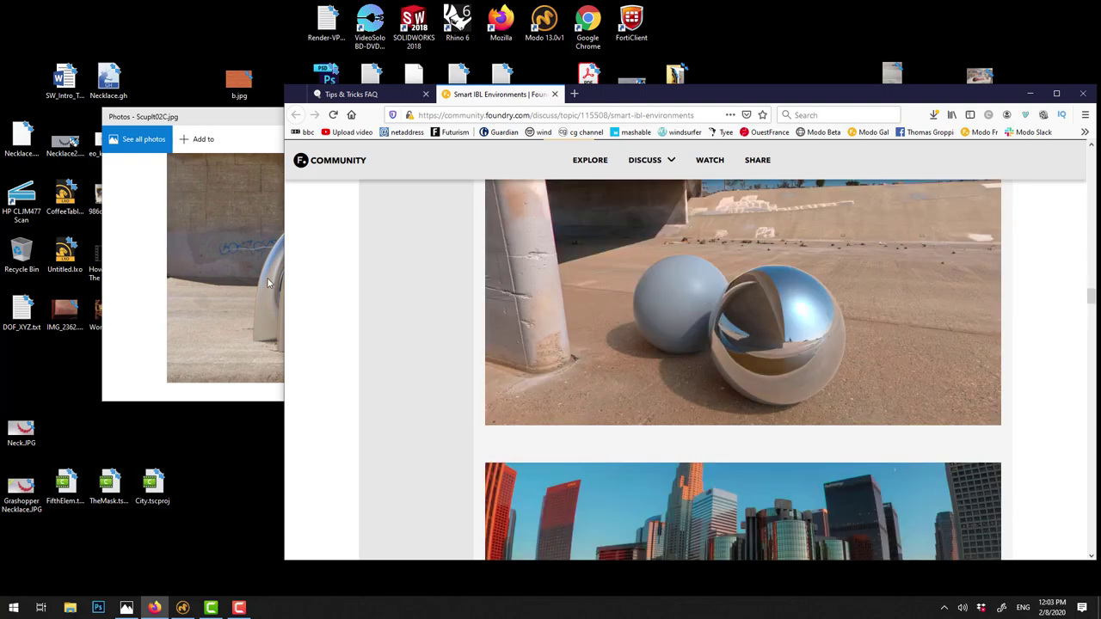
click(240, 281)
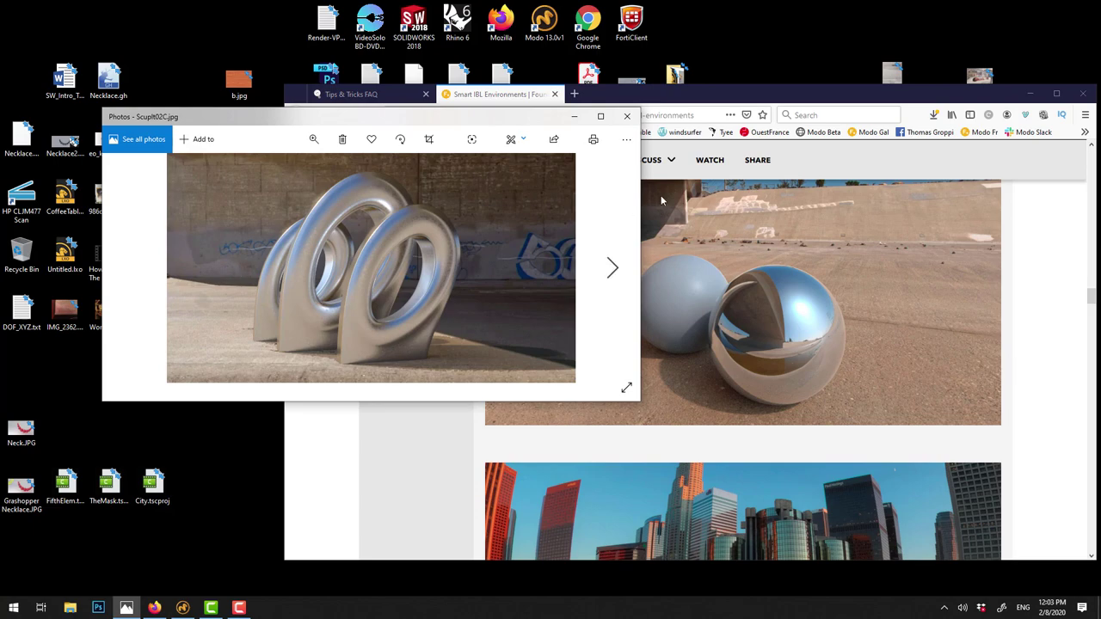
- Examine the thread's further sphere renders, from the city helipad to the subway environment
click(720, 246)
scroll(770, 275, down, 2)
scroll(770, 271, down, 10)
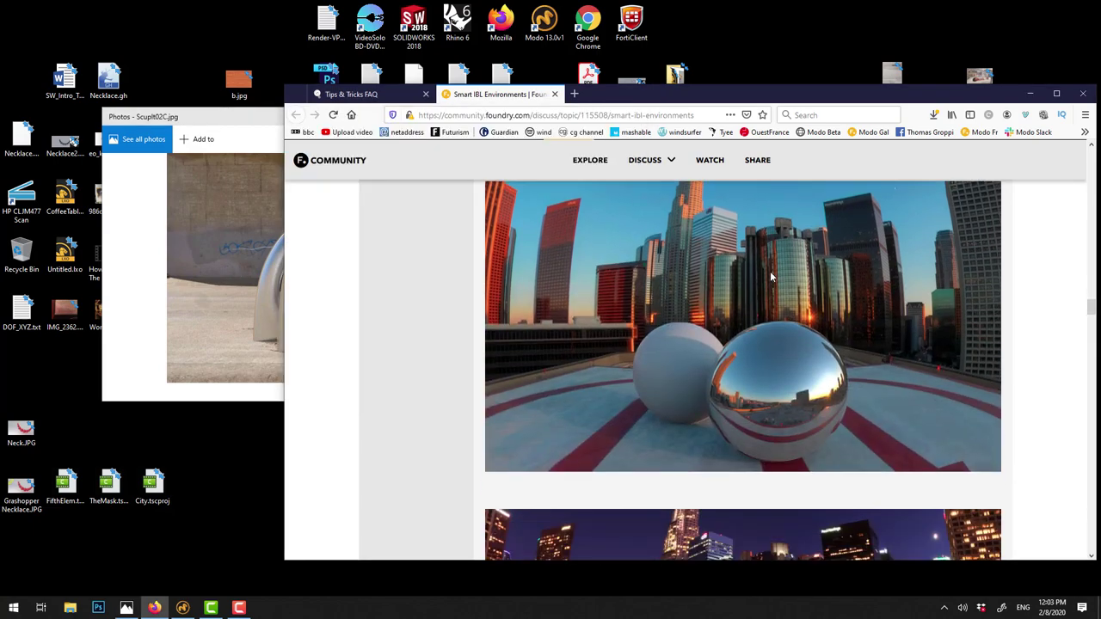
scroll(841, 311, down, 6)
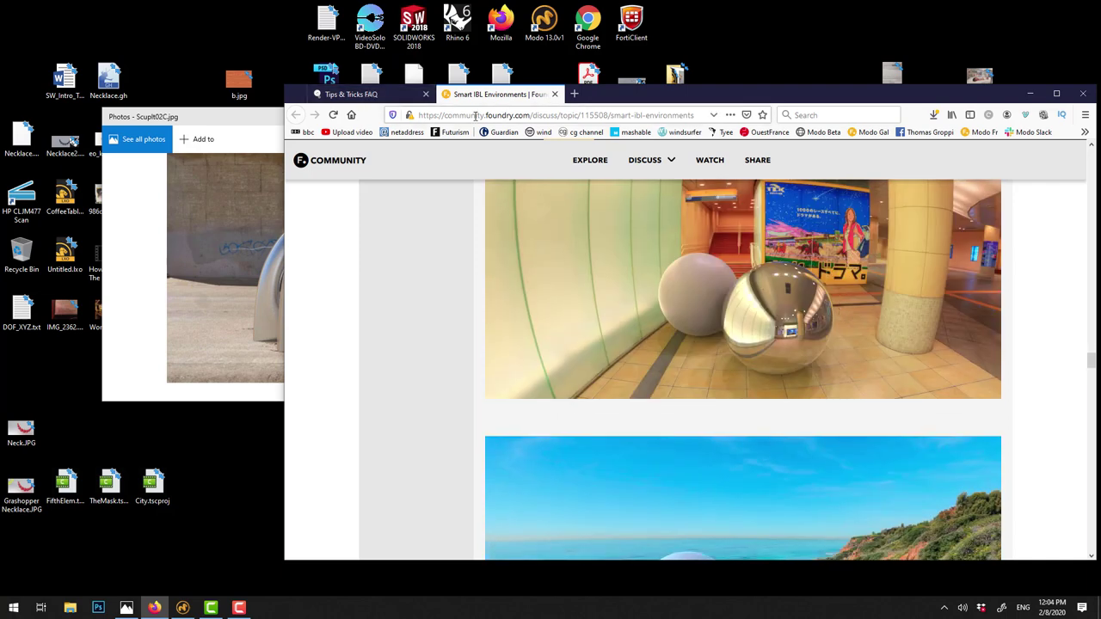
- Revisit the HDRLabs tutorials page and the ScupIt02C.jpg photo, and switch to the untitled scene in Modo
click(391, 93)
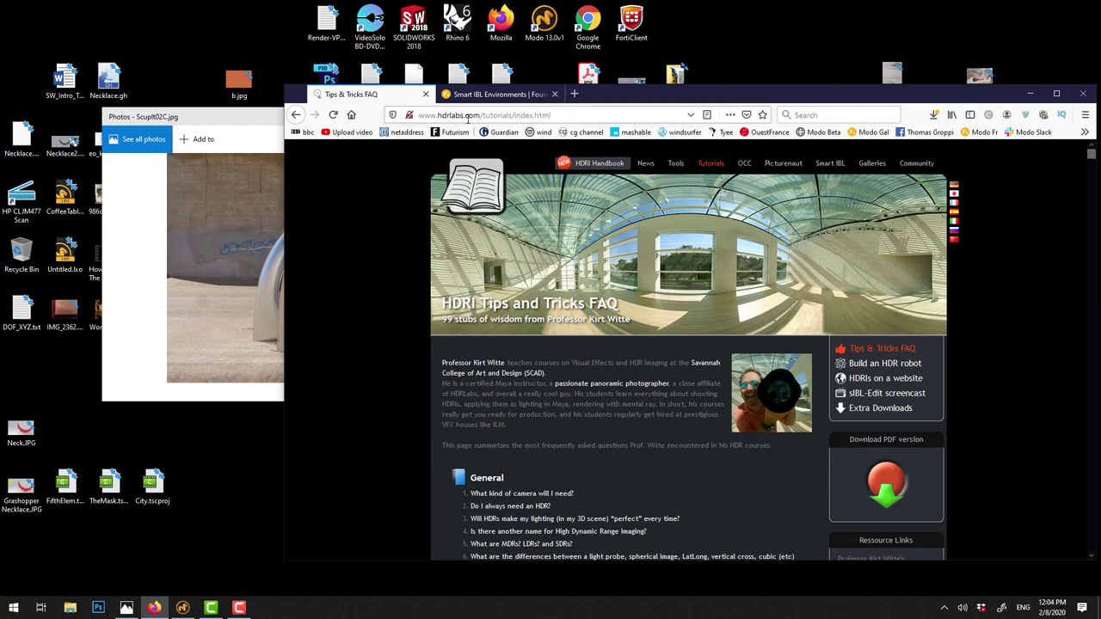
click(145, 120)
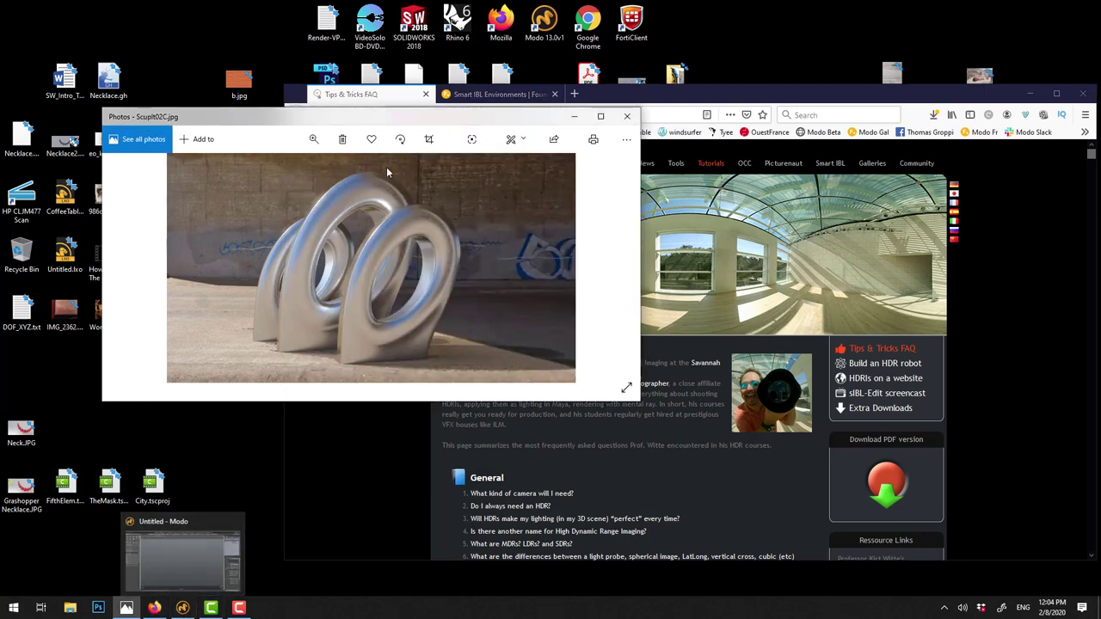
click(187, 608)
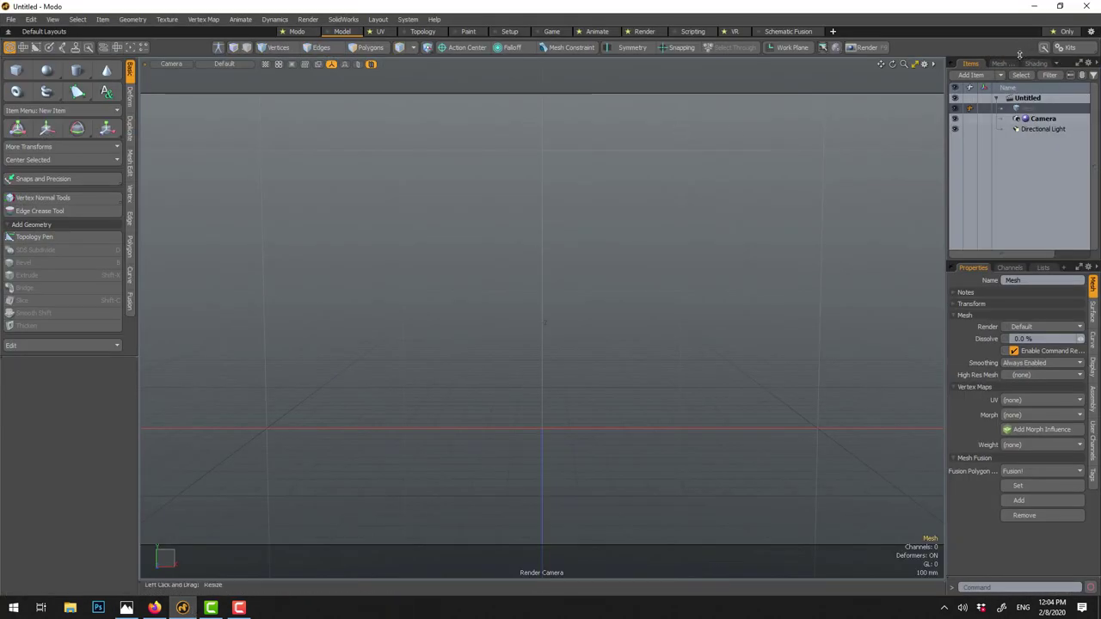
- Switch to the four-view layout and add a Backdrop Item to the scene
click(915, 64)
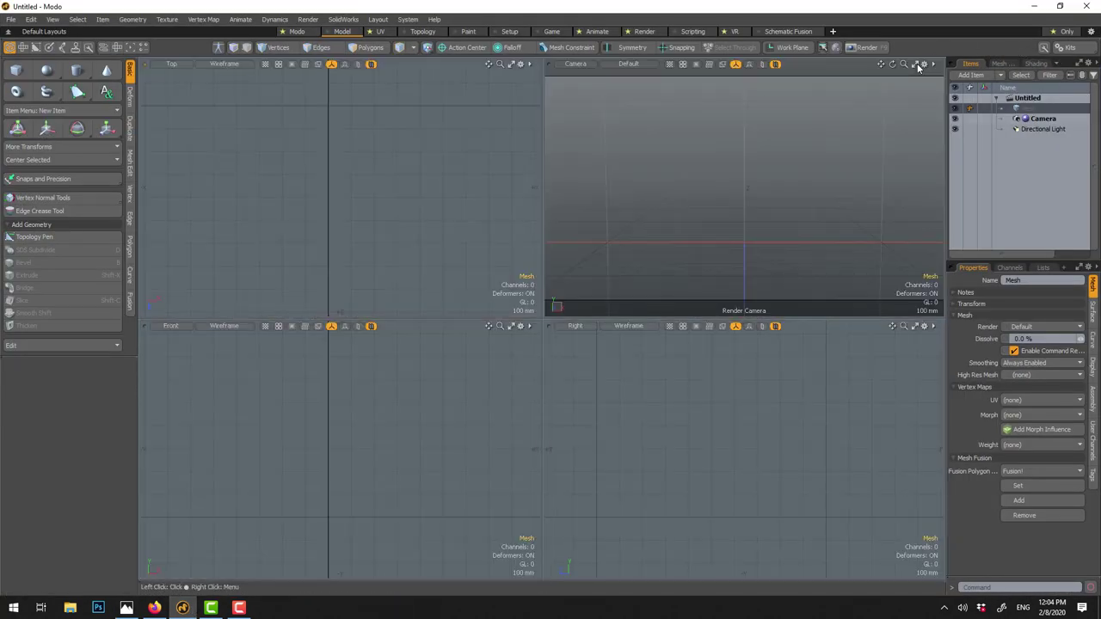
click(466, 400)
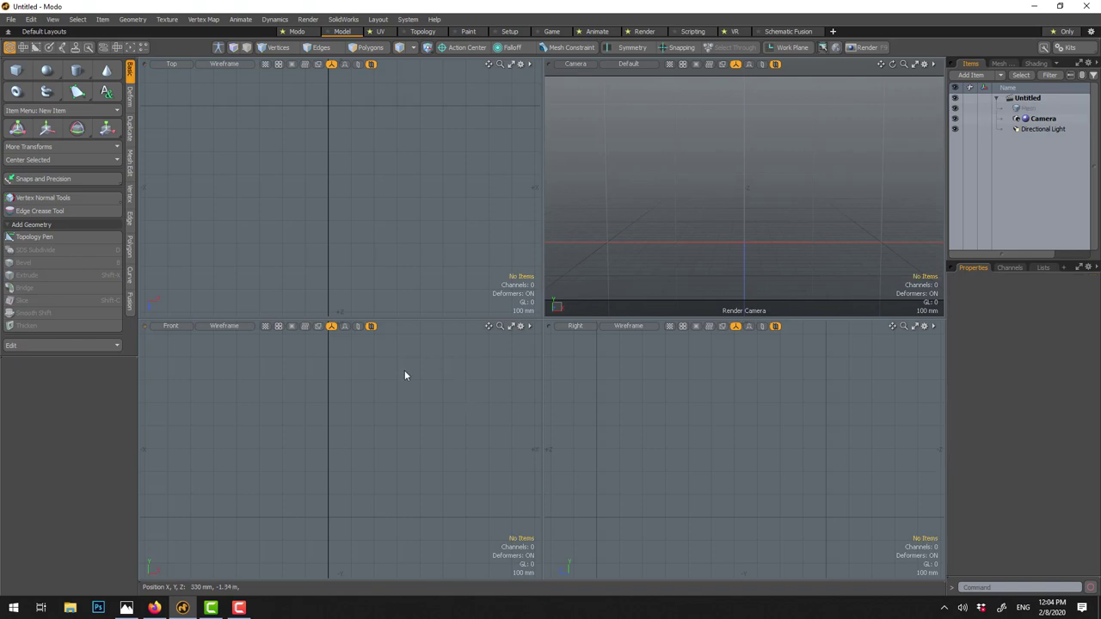
click(1000, 74)
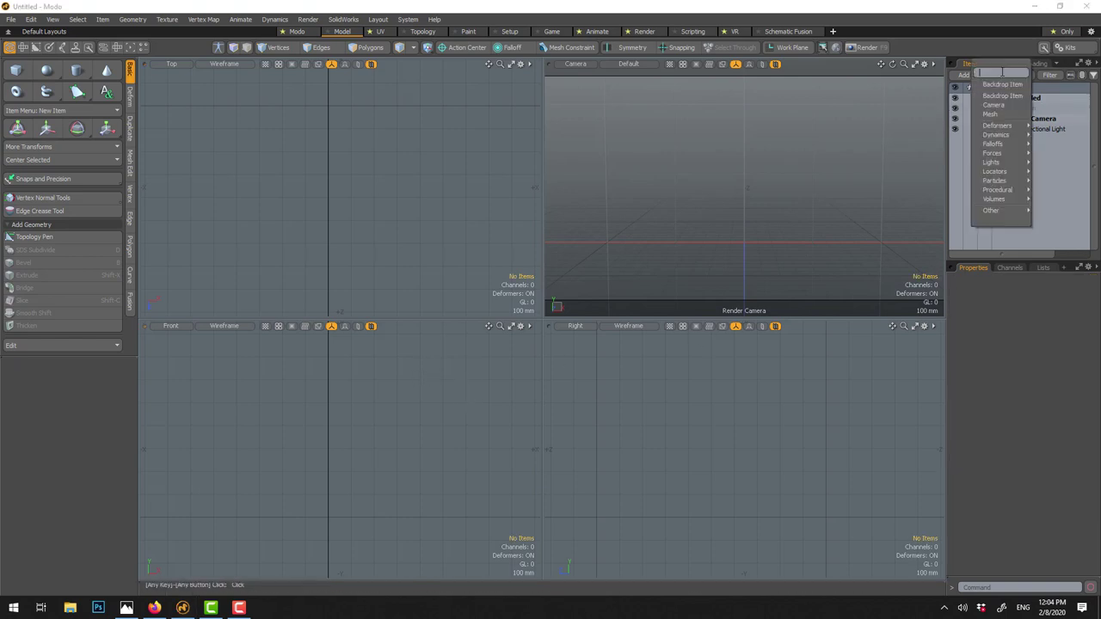
click(1002, 84)
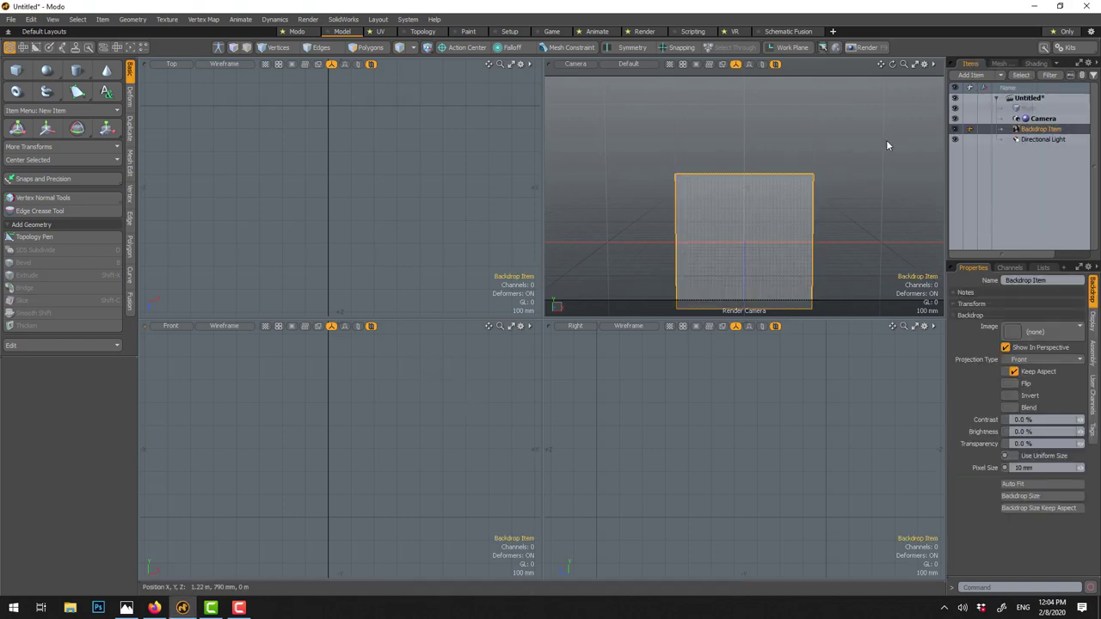
- Load Henry-Moore-Double-Oval.-Image-via-wikimedia.org_.jpg from the Font_3D_School folder as the backdrop's image
click(1034, 332)
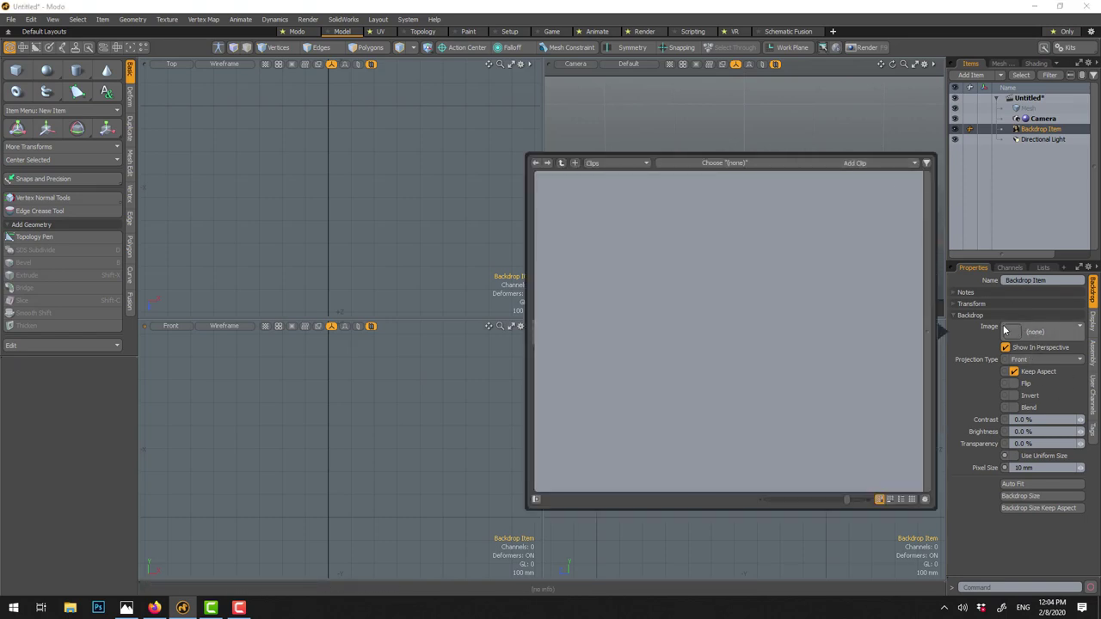
click(862, 162)
click(862, 176)
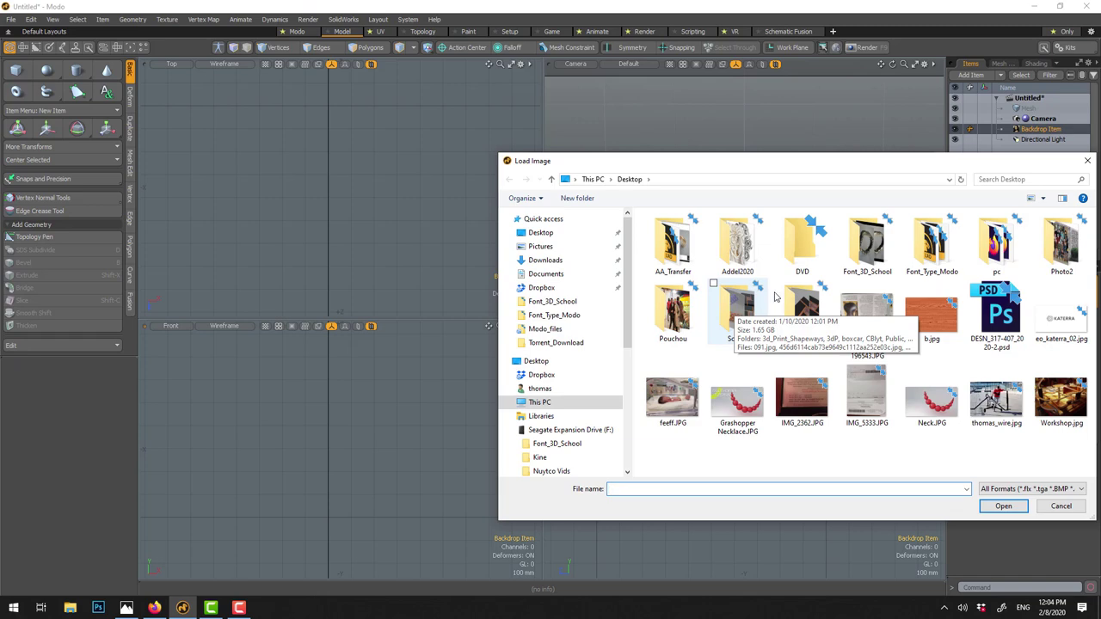
double_click(867, 250)
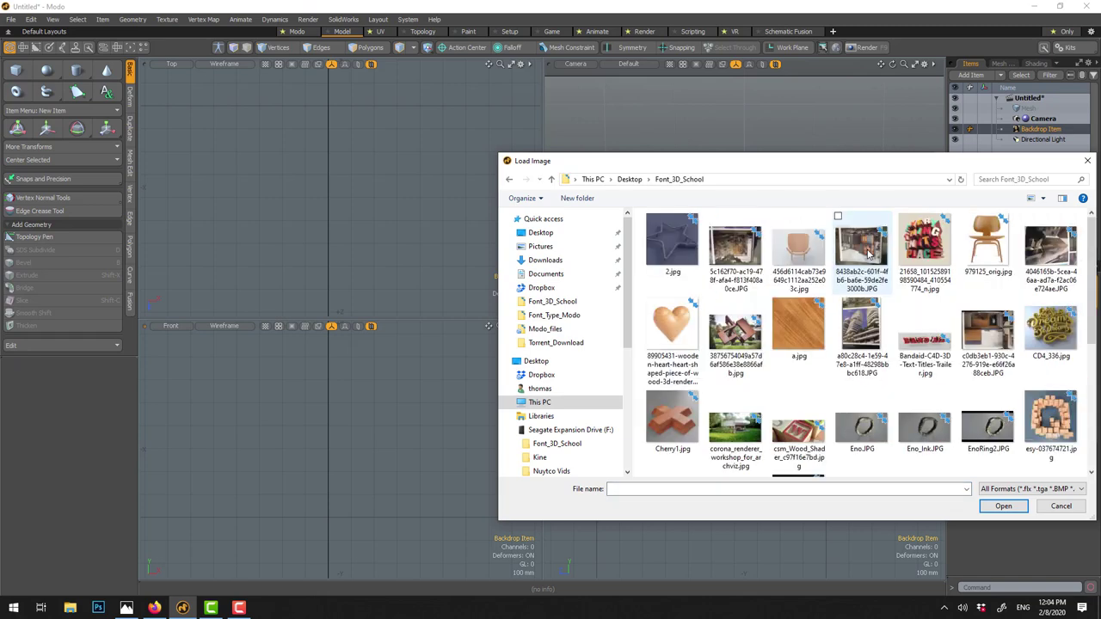
scroll(891, 284, down, 2)
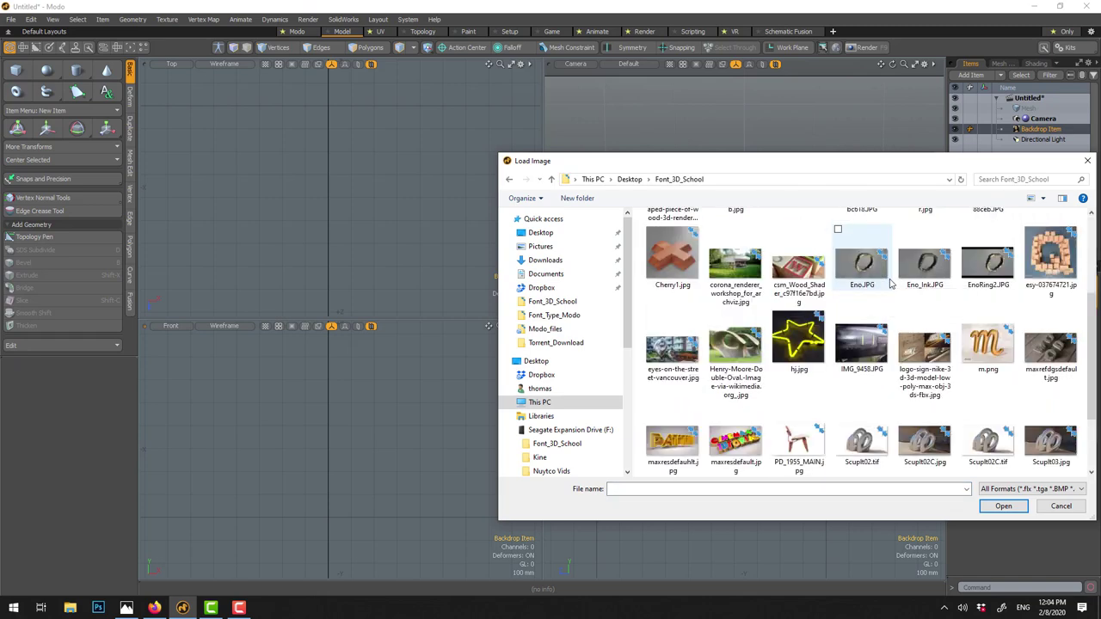
click(755, 344)
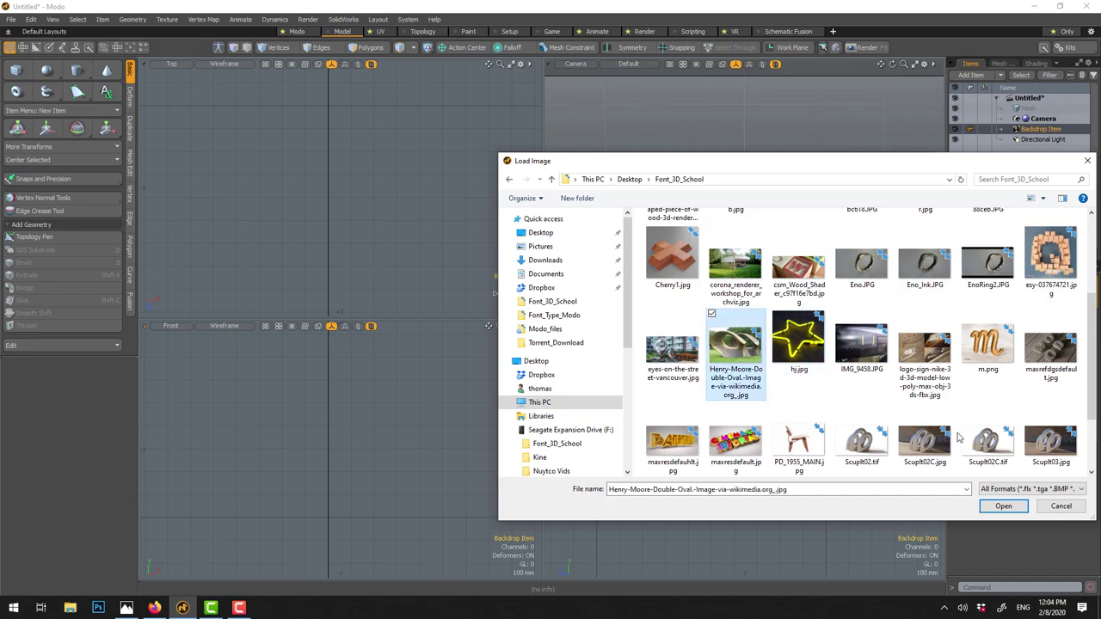
click(1002, 505)
- Enlarge the Front view and set the backdrop's transparency to 55%
scroll(440, 389, down, 5)
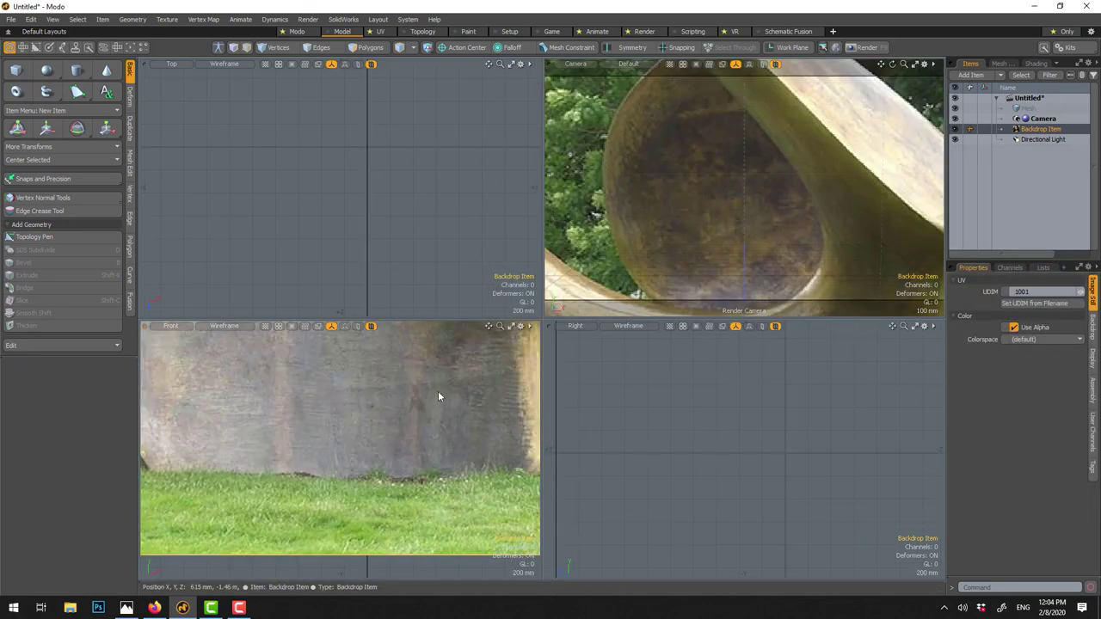
scroll(442, 393, down, 2)
click(424, 429)
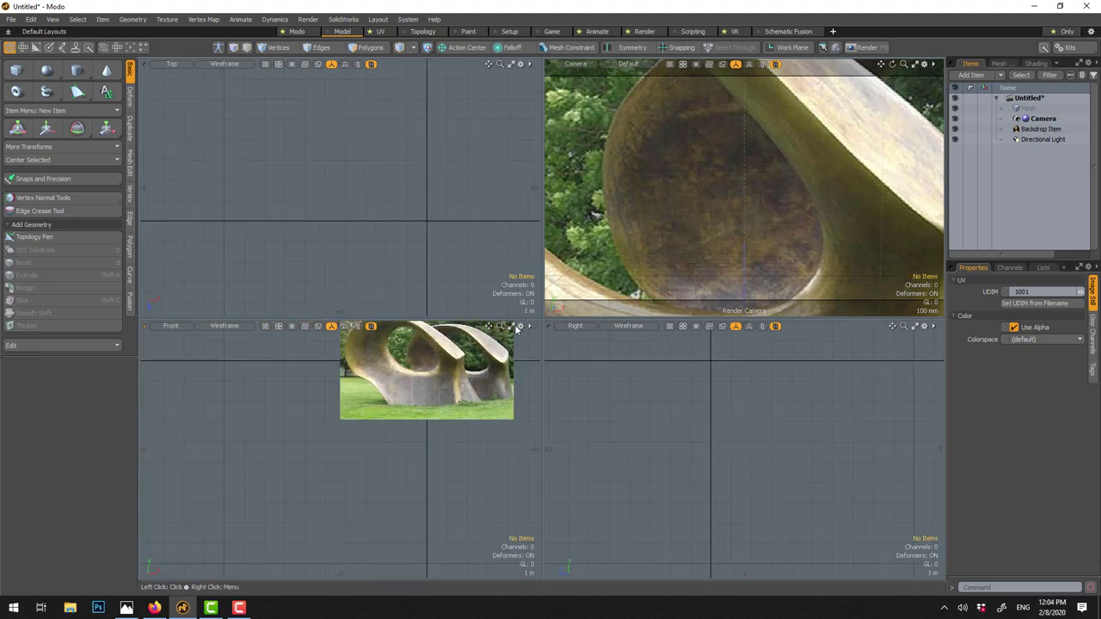
click(510, 326)
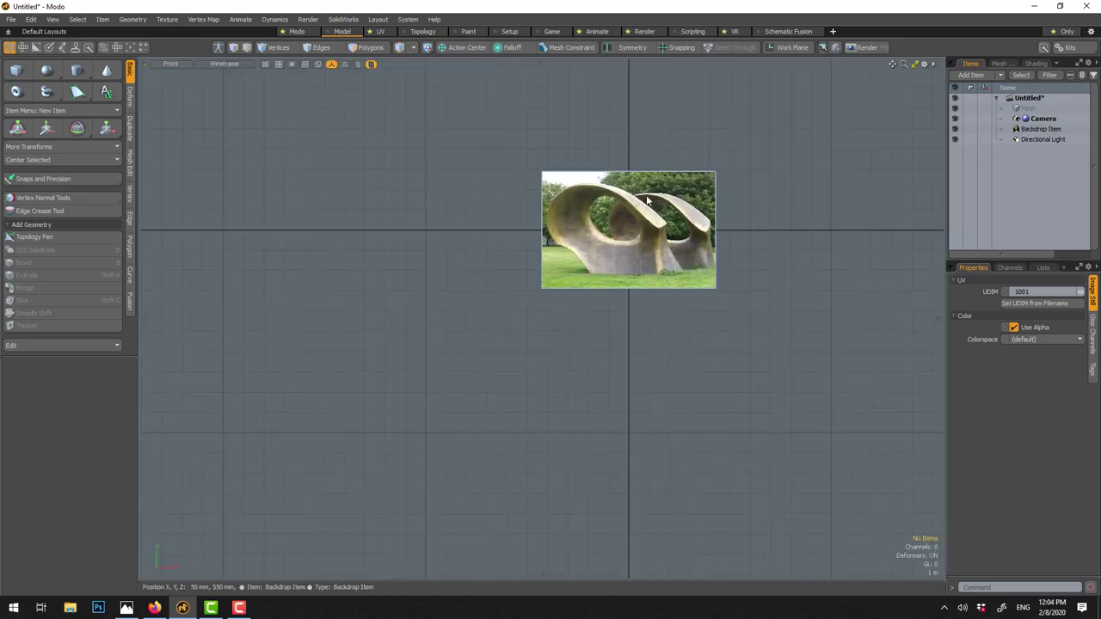
scroll(671, 203, up, 3)
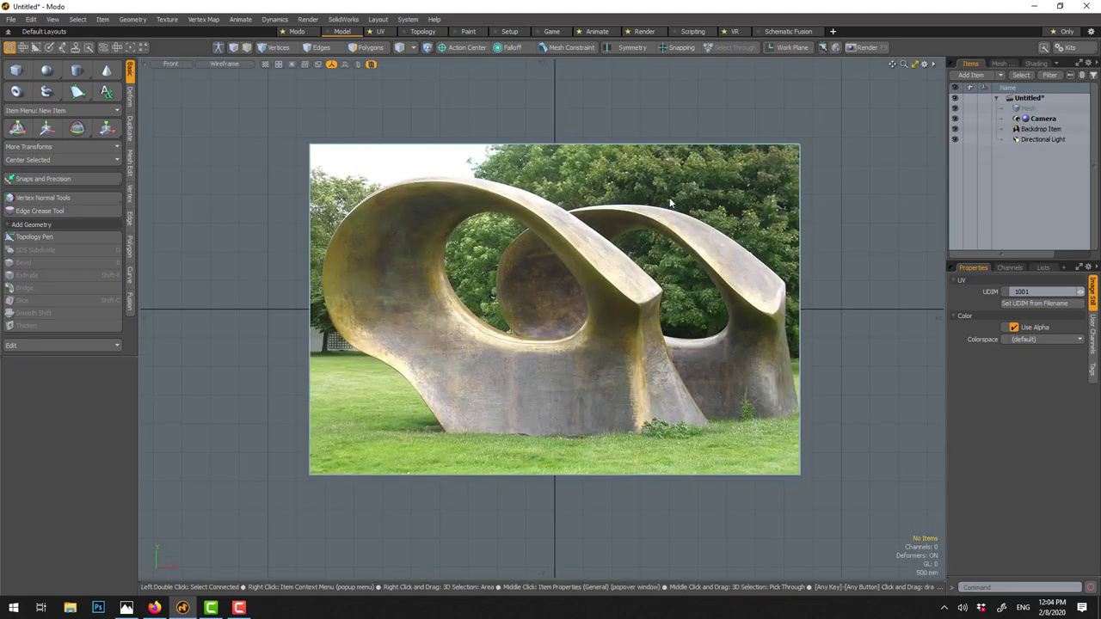
click(1044, 129)
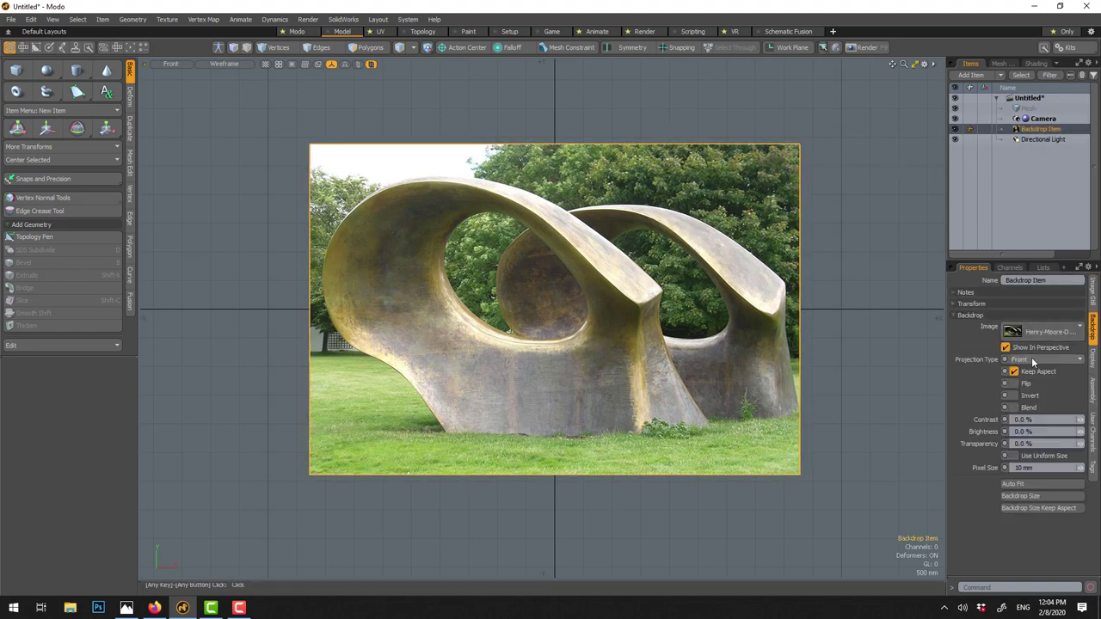
click(1029, 442)
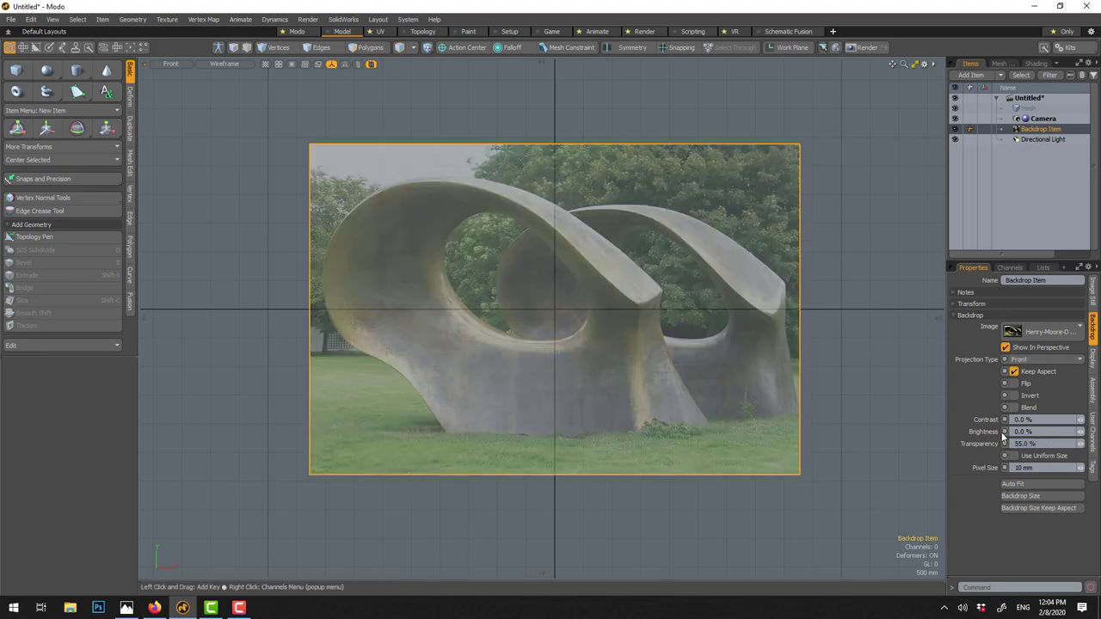
scroll(501, 250, up, 3)
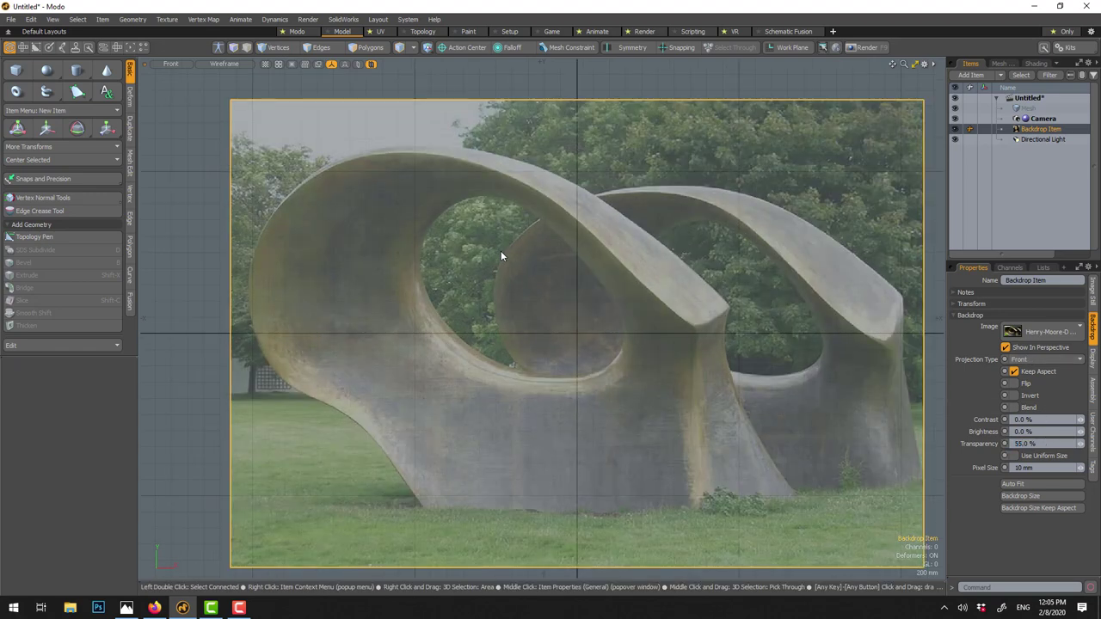
- With the mesh item active, trace the front sculpture with the Pen tool, from its top arch around the rounded end and along the base
click(1025, 109)
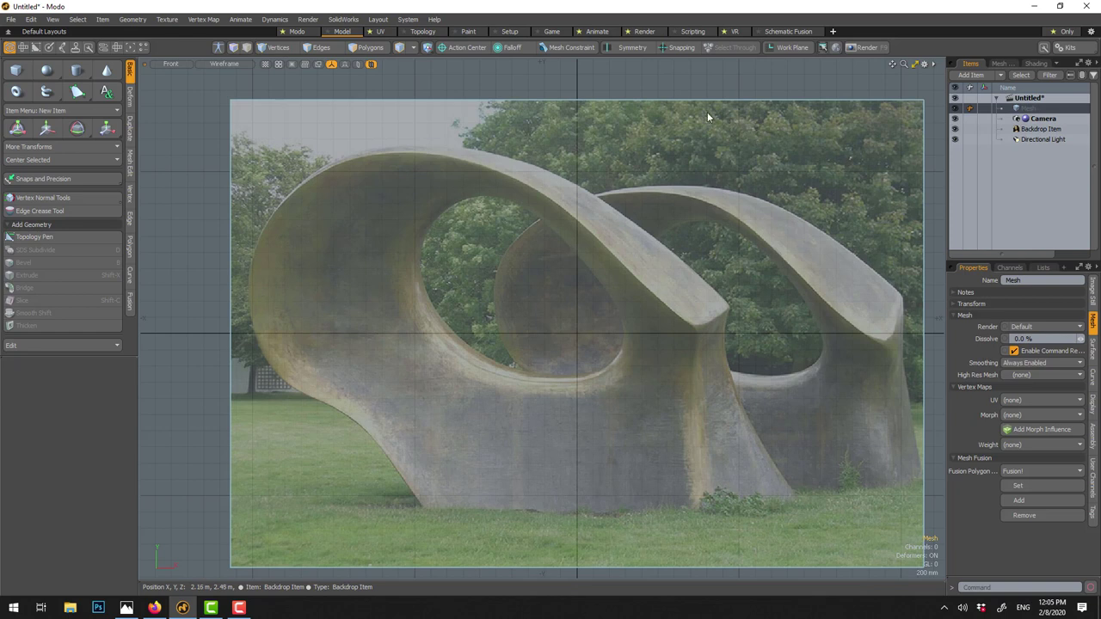
click(78, 92)
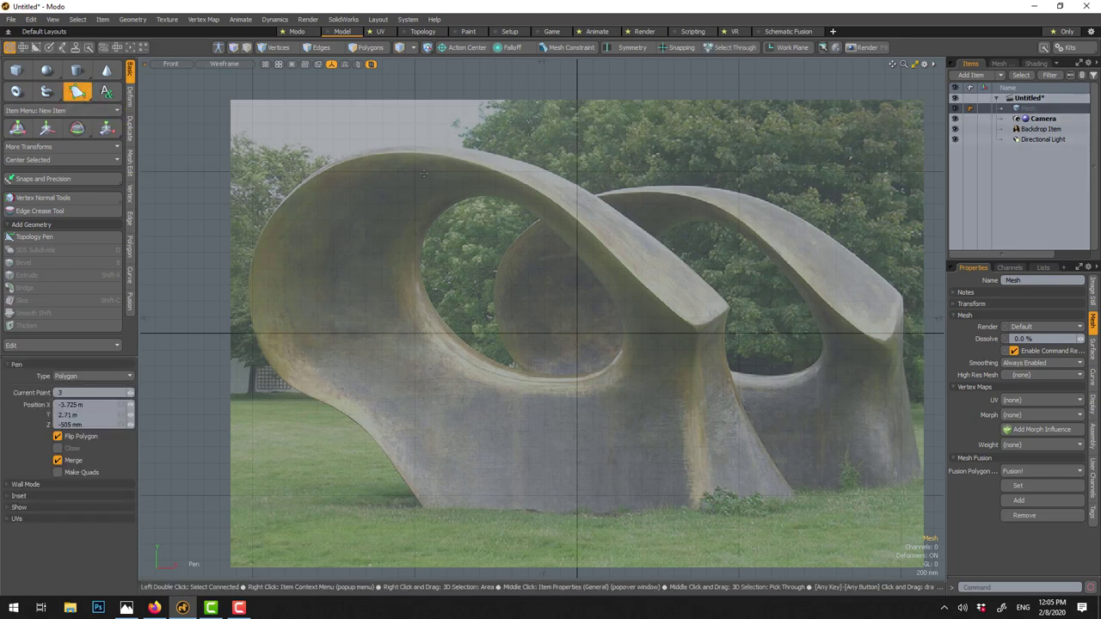
click(544, 193)
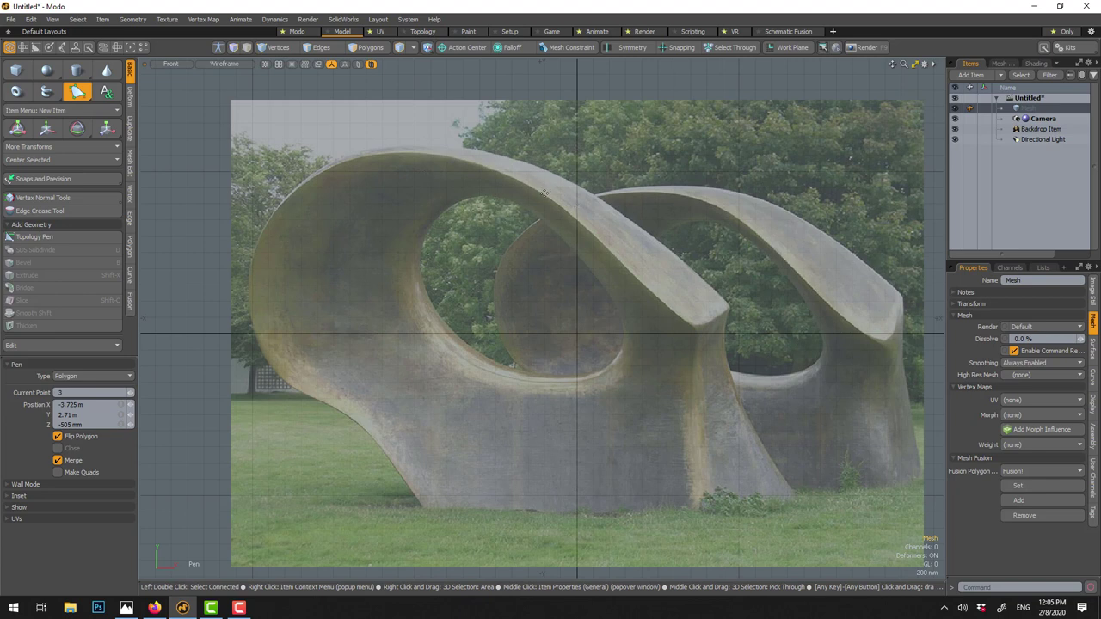
click(412, 154)
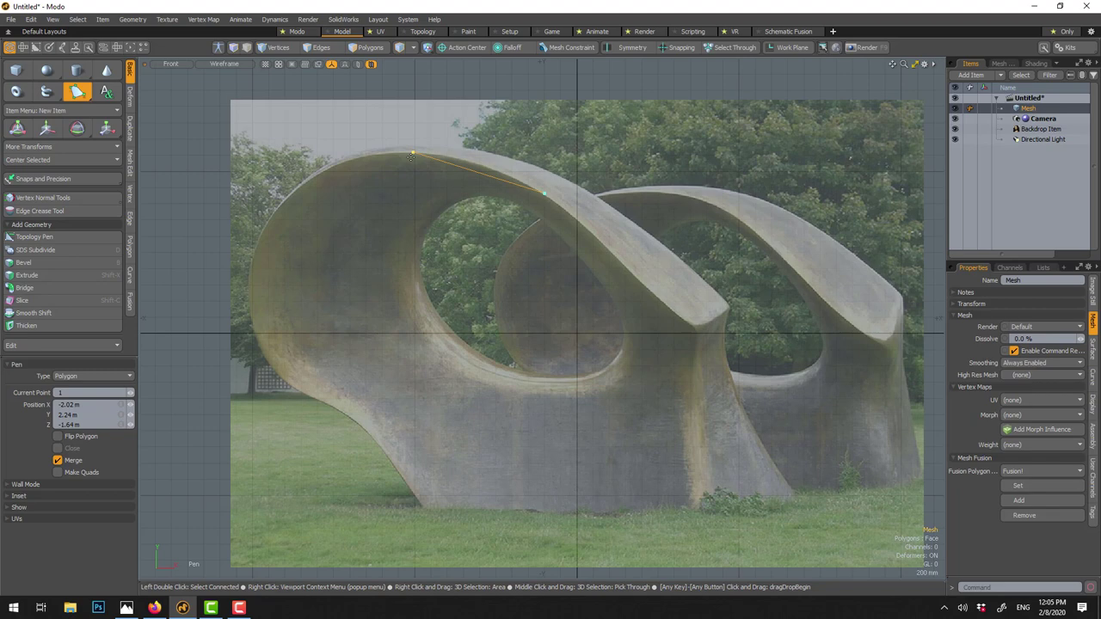
click(301, 187)
click(246, 273)
click(283, 384)
click(360, 426)
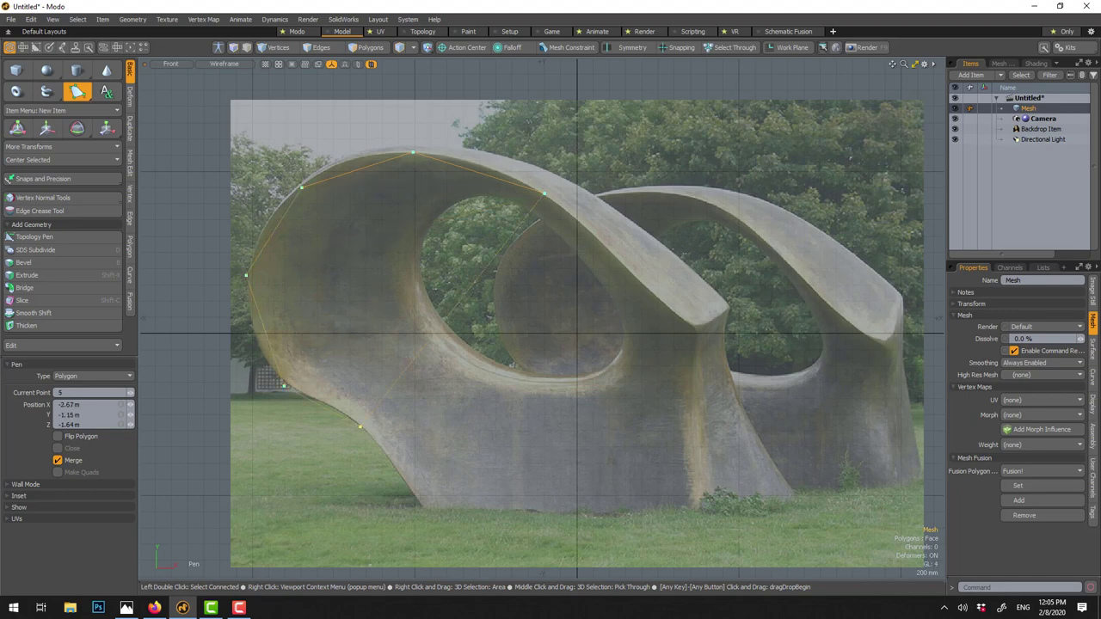
click(389, 460)
click(424, 509)
click(694, 512)
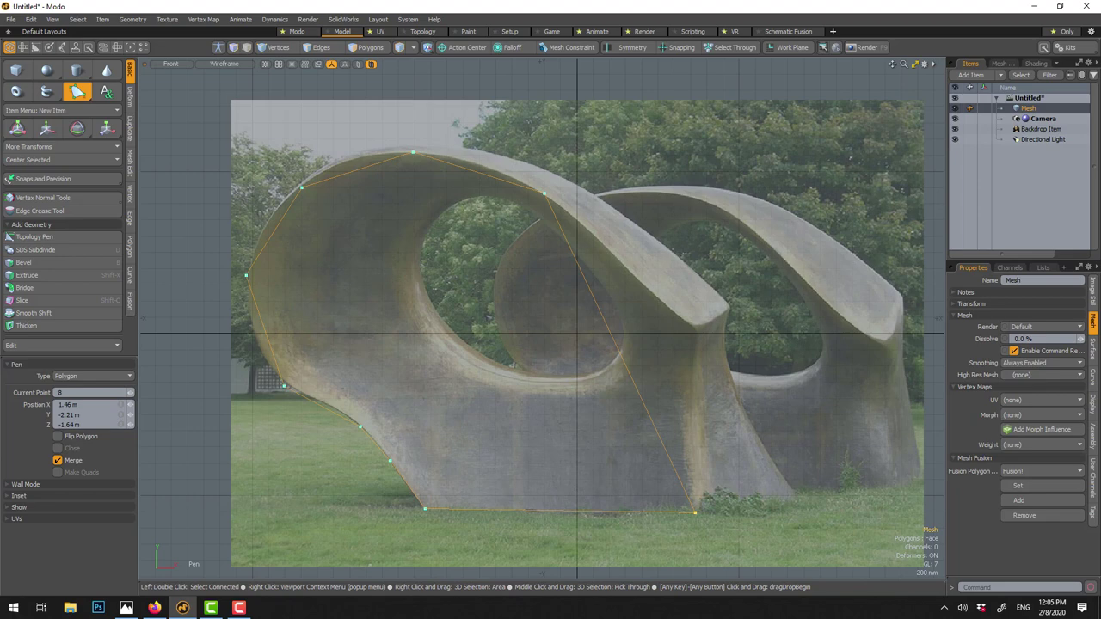
- Add three Pen points up the sculpture's vertical front edge, nudge them onto the photo's contour and finish the polygon
click(690, 449)
click(694, 397)
click(679, 331)
drag(681, 332, 681, 324)
drag(697, 399, 681, 394)
drag(690, 449, 687, 456)
key(space)
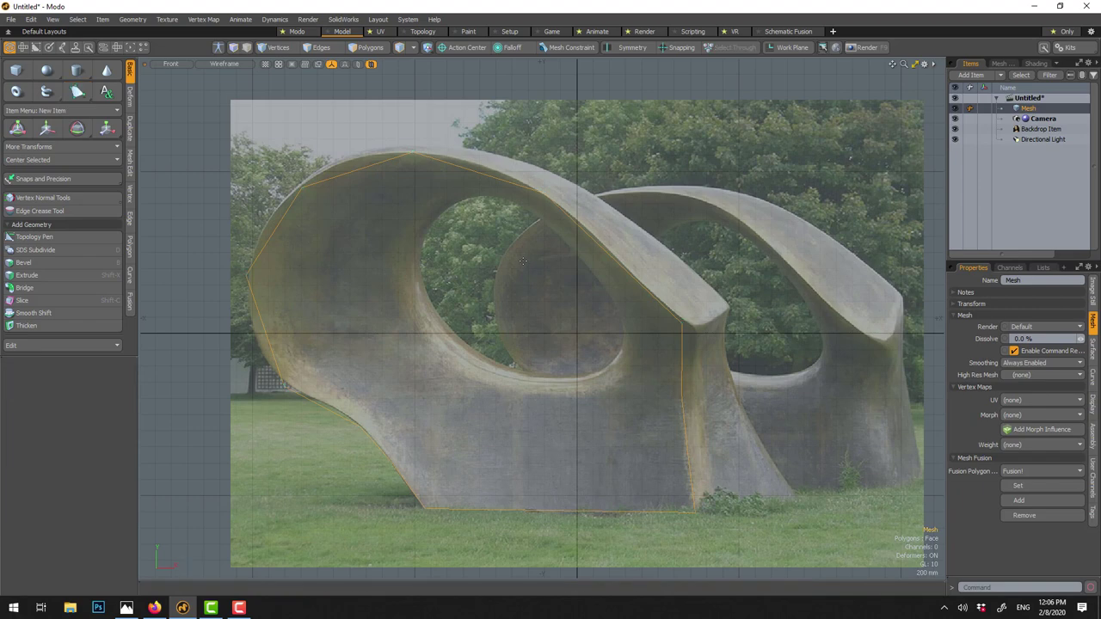
- Return to the four-view layout, hide the backdrop and turn the Camera view to show the traced polygon at an angle
click(914, 68)
scroll(788, 175, down, 5)
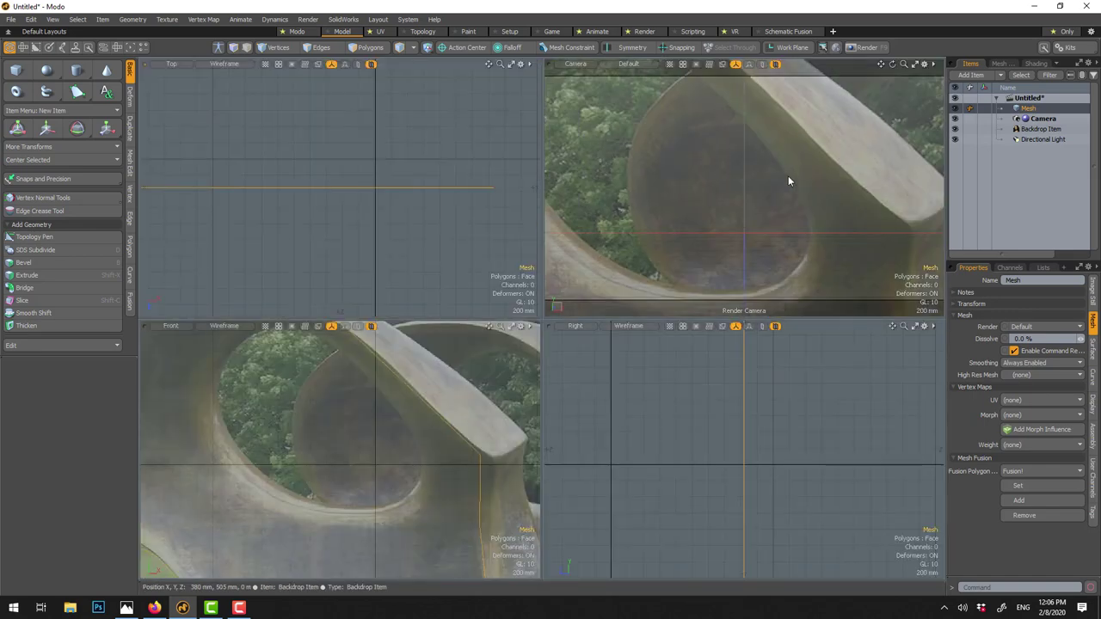
click(954, 128)
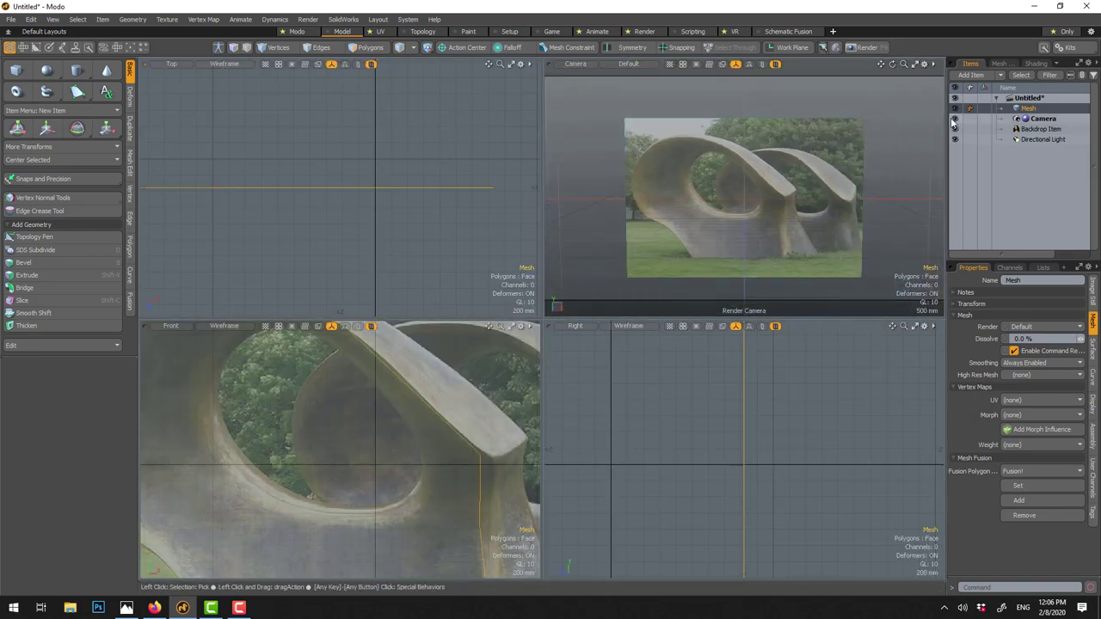
alt+drag(855, 162, 790, 177)
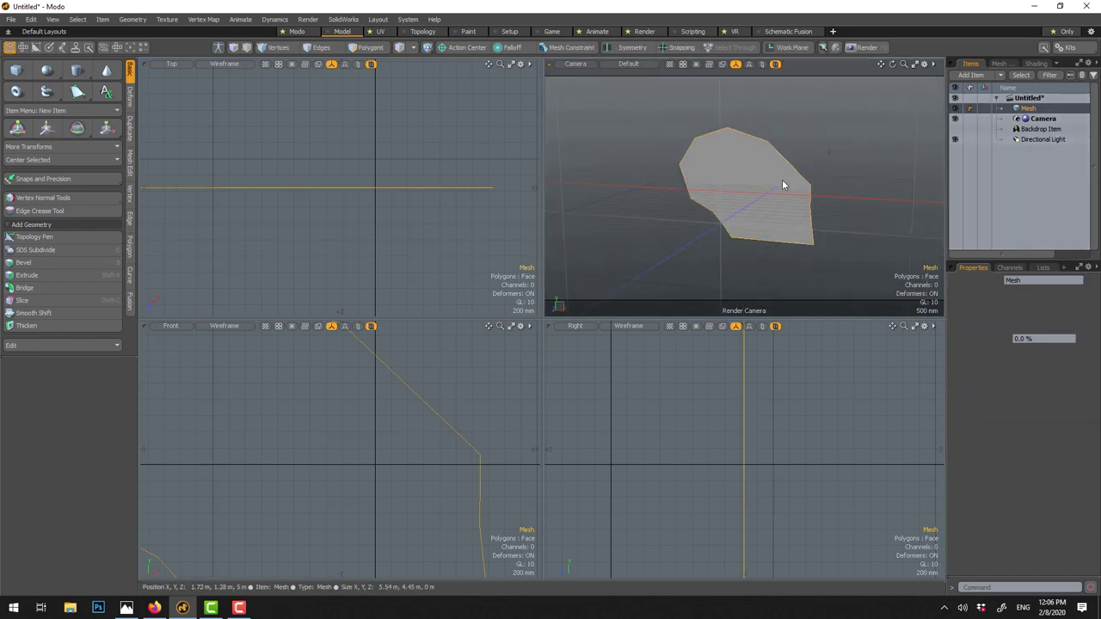
- Select the traced polygon and bevel it with an inset of about 468 mm and no shift
key(3)
click(777, 199)
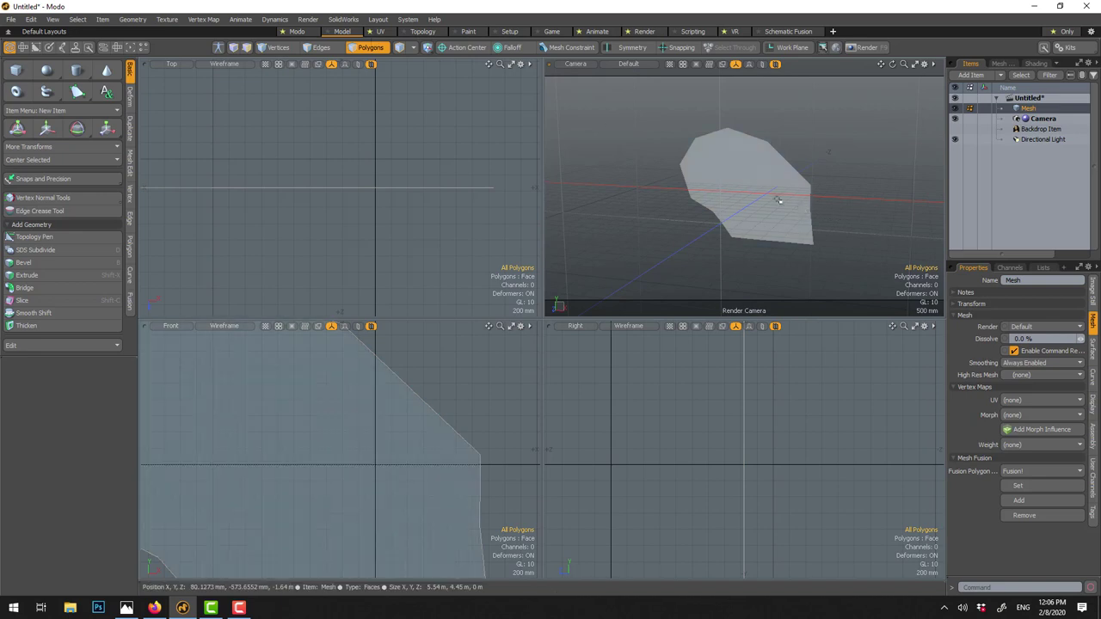
key(b)
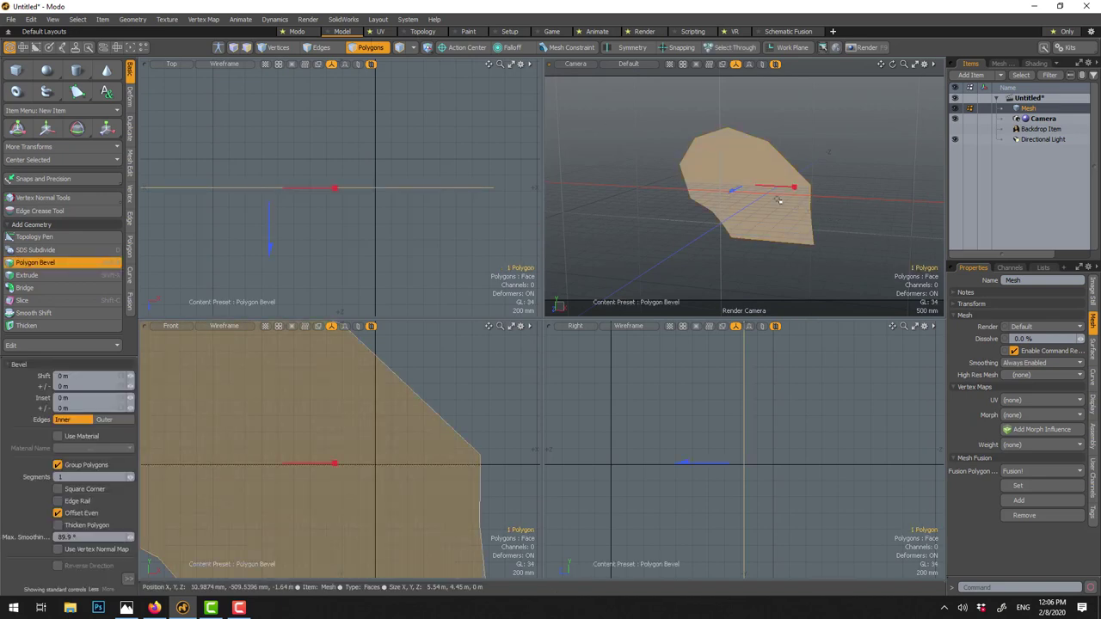
mouse_move(796, 186)
mouse_down()
mouse_move(780, 186)
mouse_move(797, 186)
mouse_up()
- Show the backdrop again and scale the inset polygon to 70% in the enlarged Front view, leaving nothing selected
drag(953, 135, 954, 128)
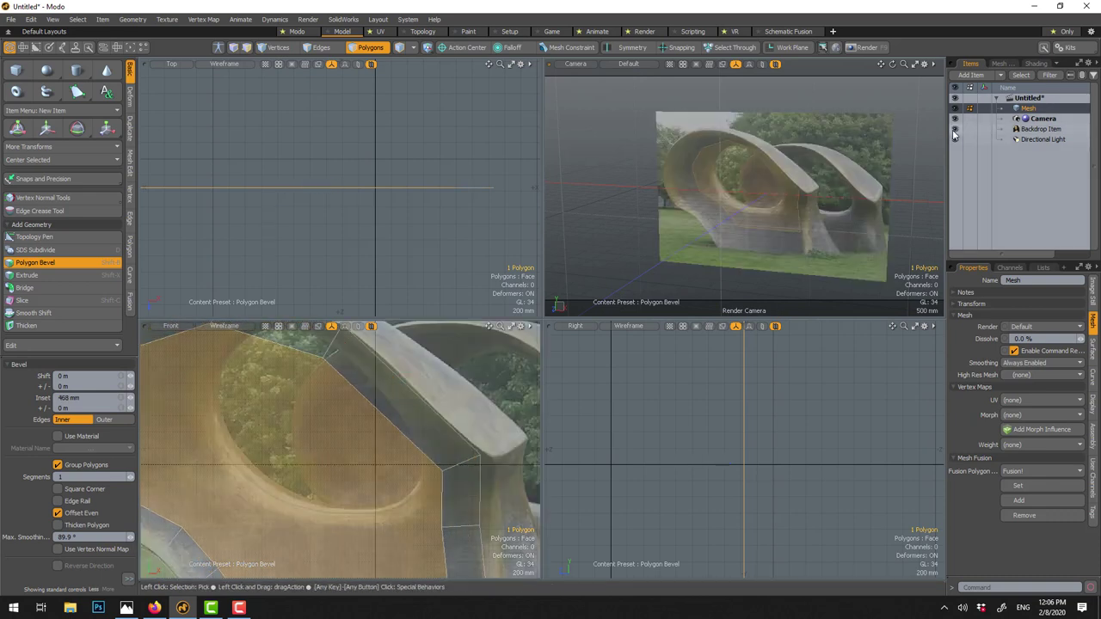
click(511, 327)
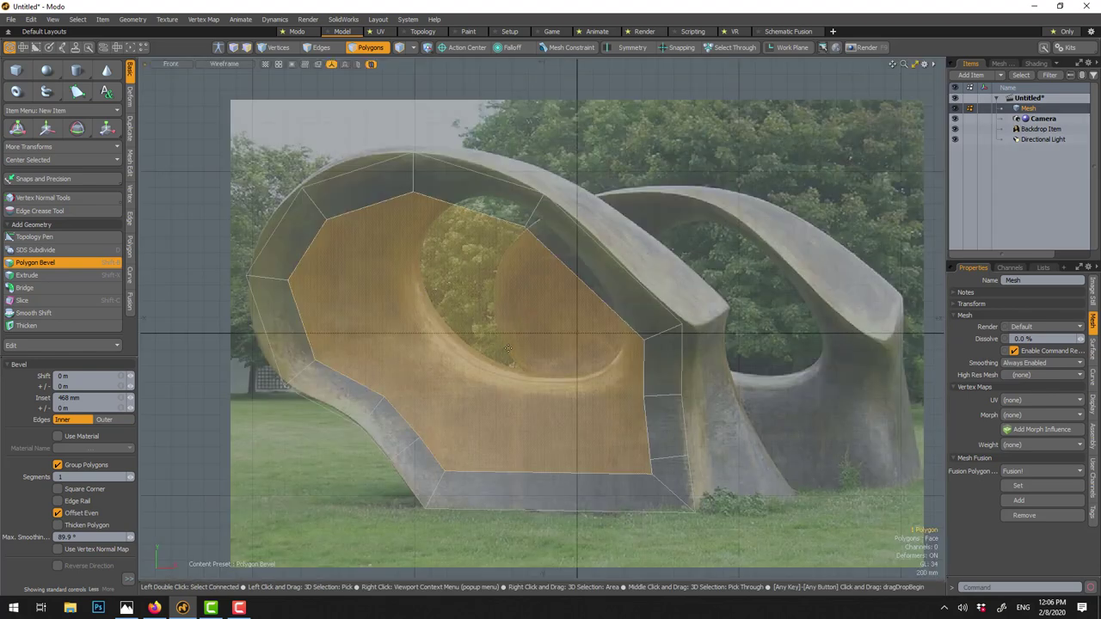
scroll(508, 348, down, 5)
scroll(555, 341, up, 5)
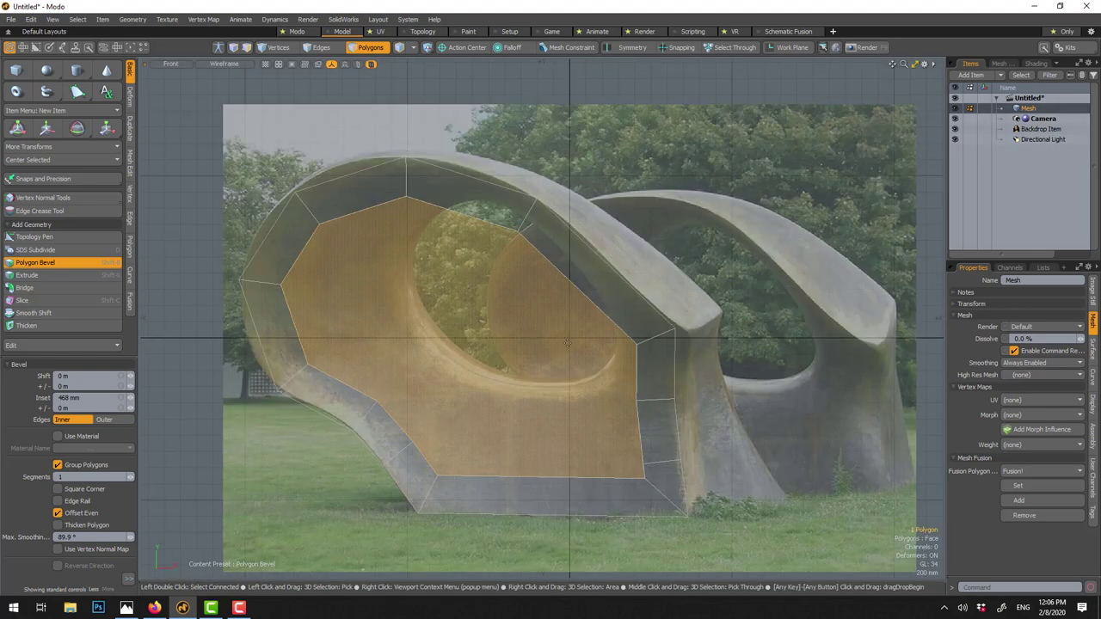
key(space)
key(r)
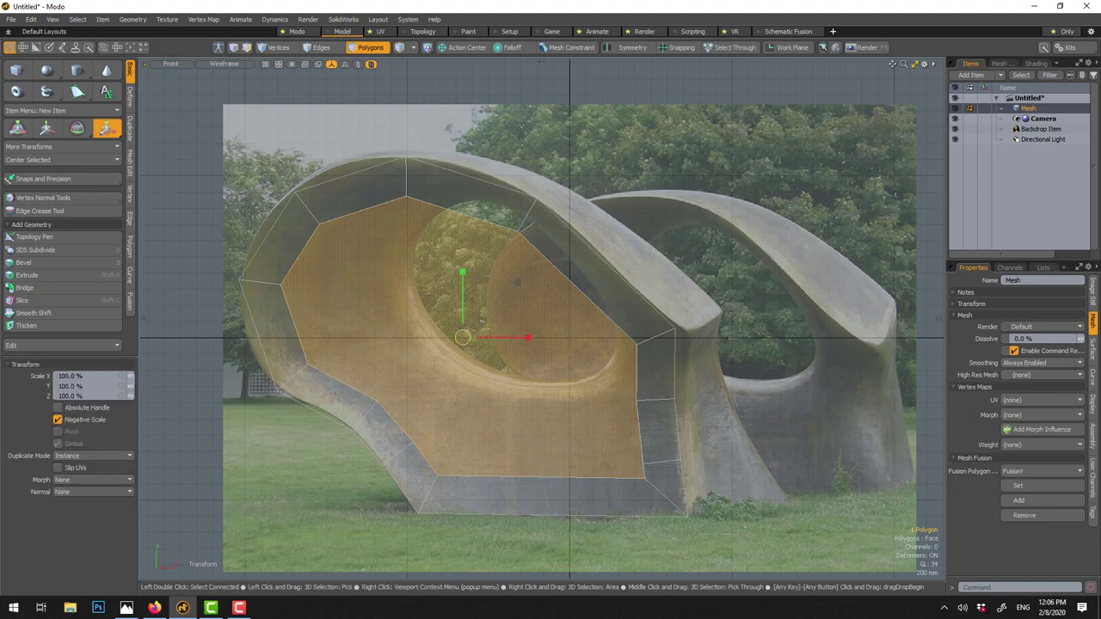
drag(472, 342, 457, 334)
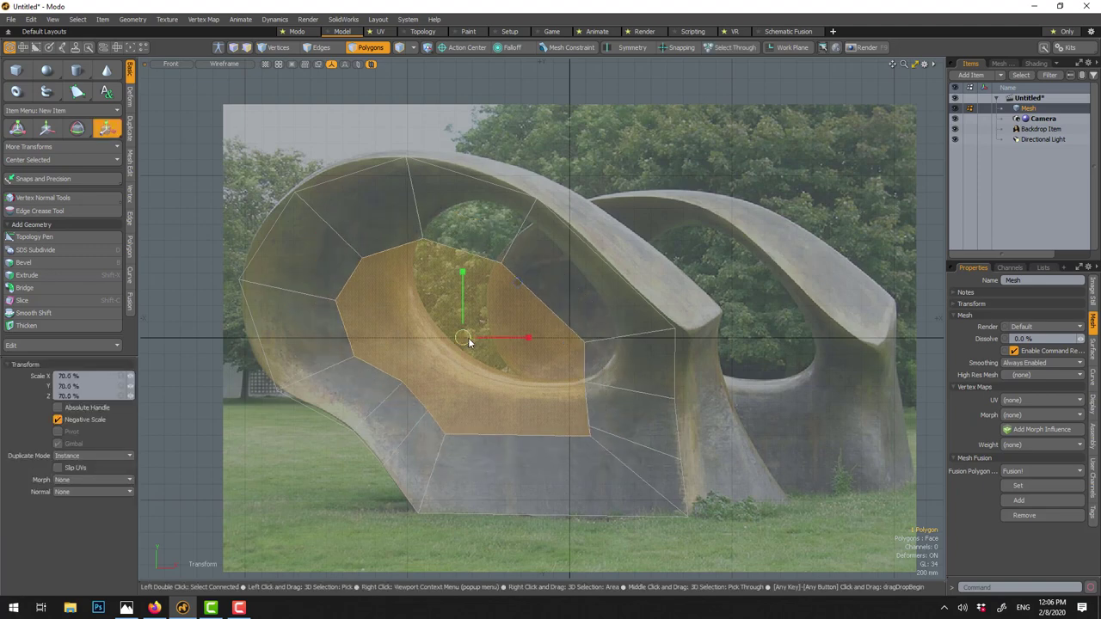
key(space)
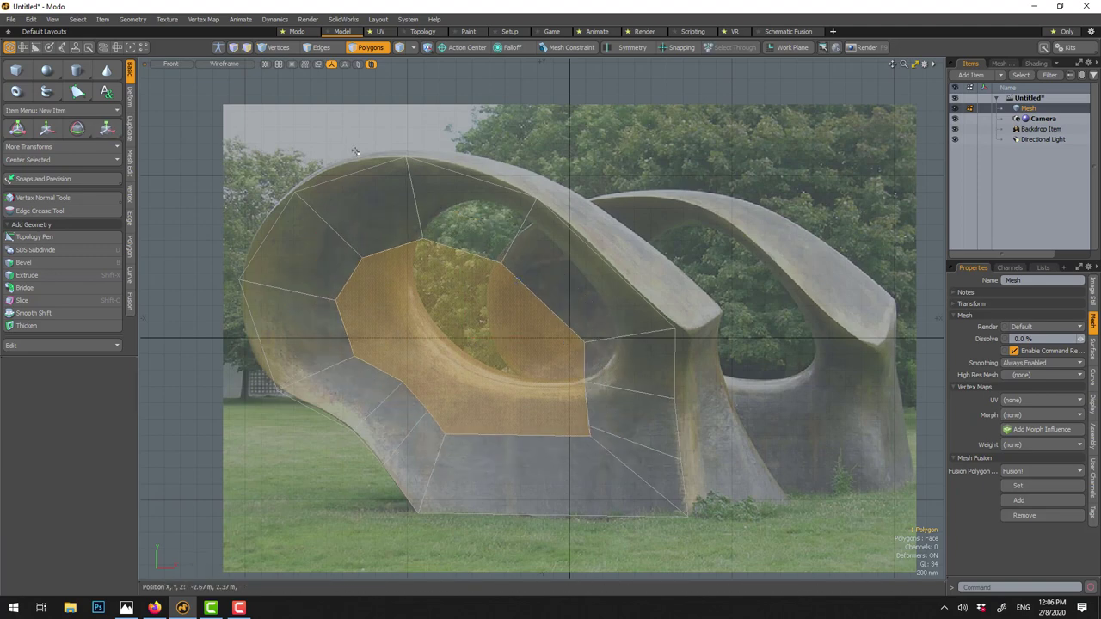
click(353, 81)
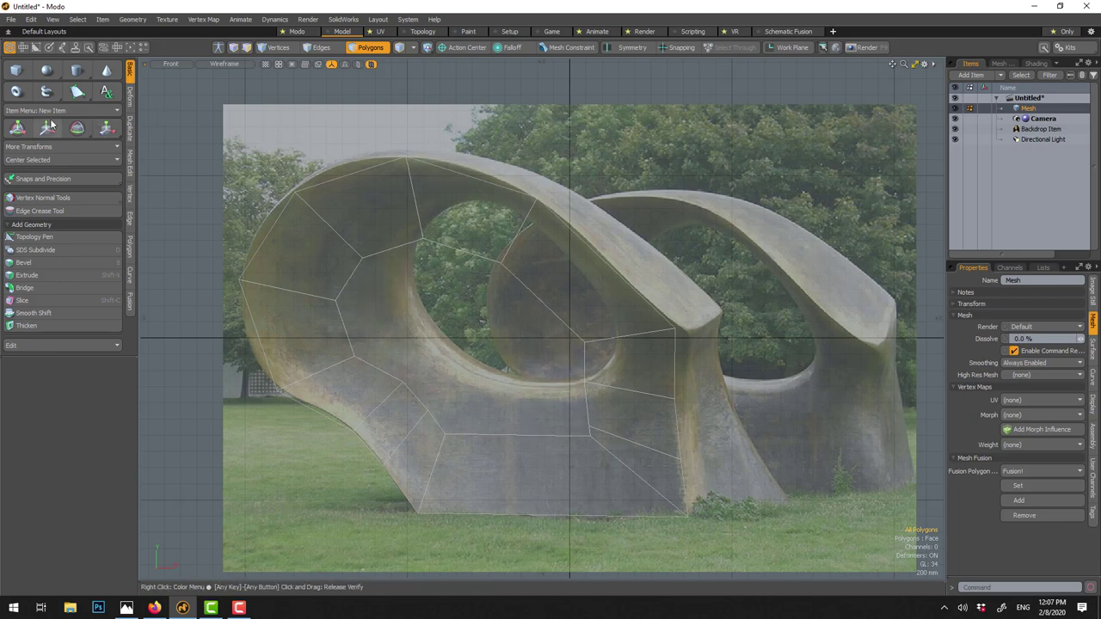
- Start Element Move and shift the inset ring's top and upper-left vertices onto the photo's hole contour
click(131, 110)
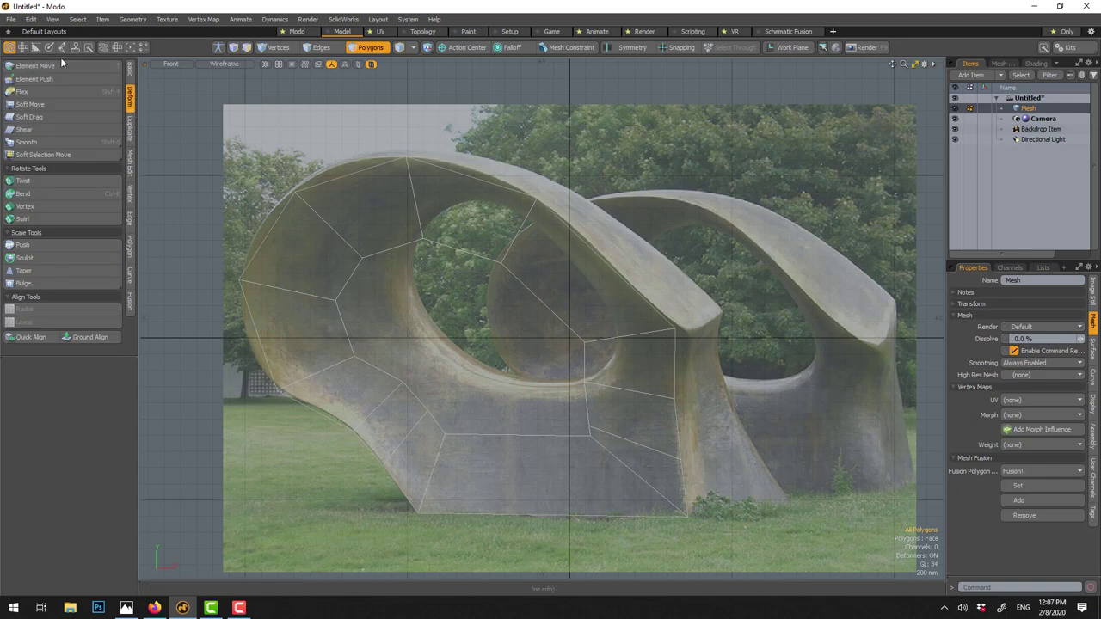
click(130, 69)
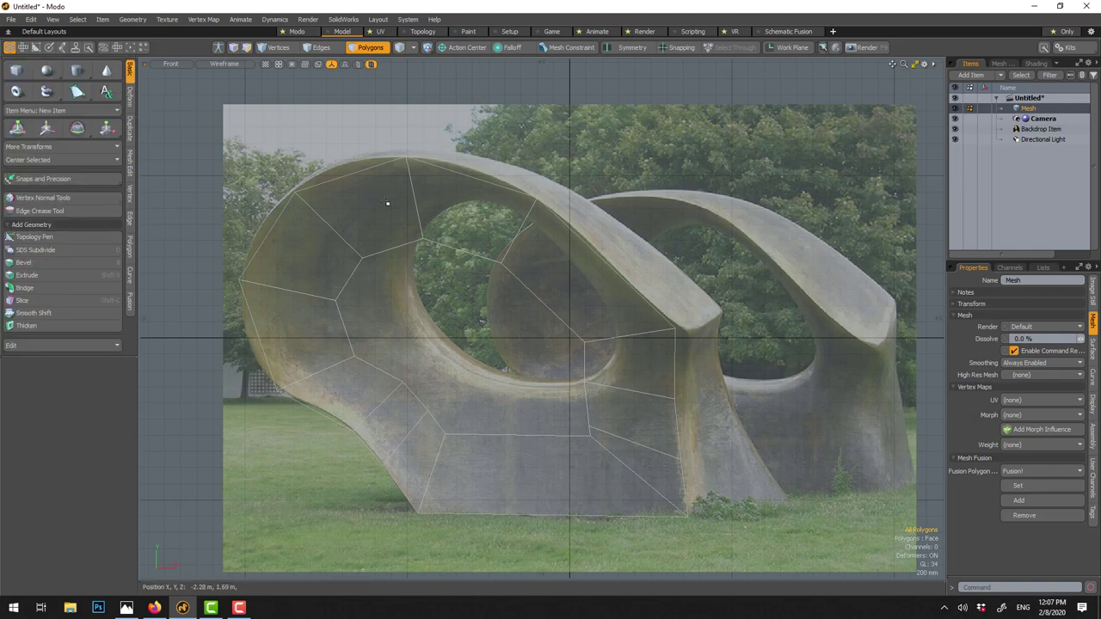
click(417, 217)
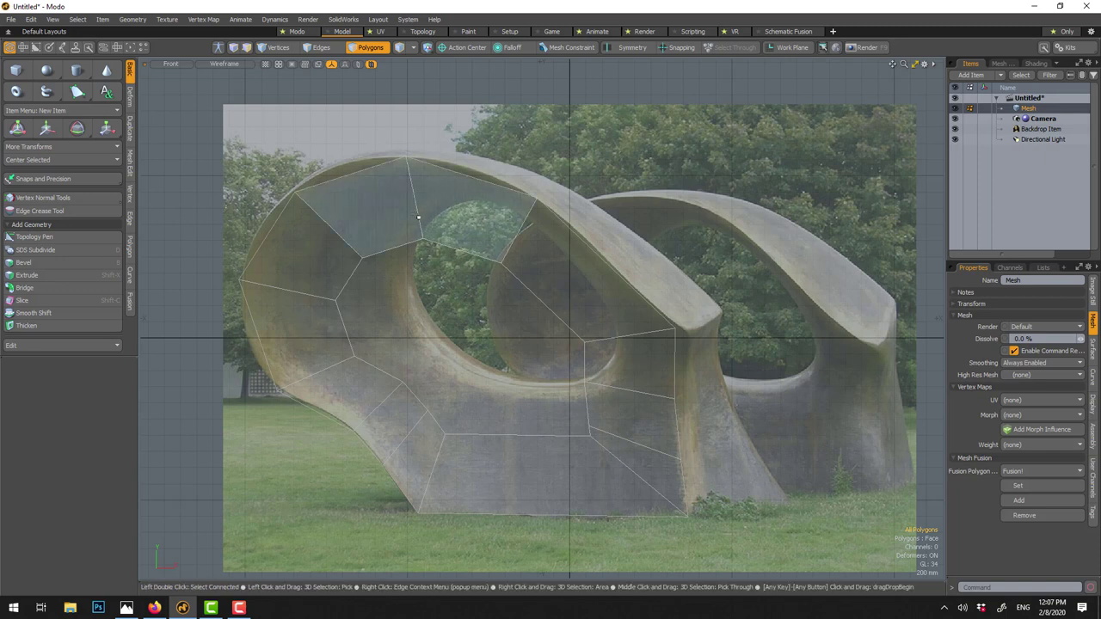
key(t)
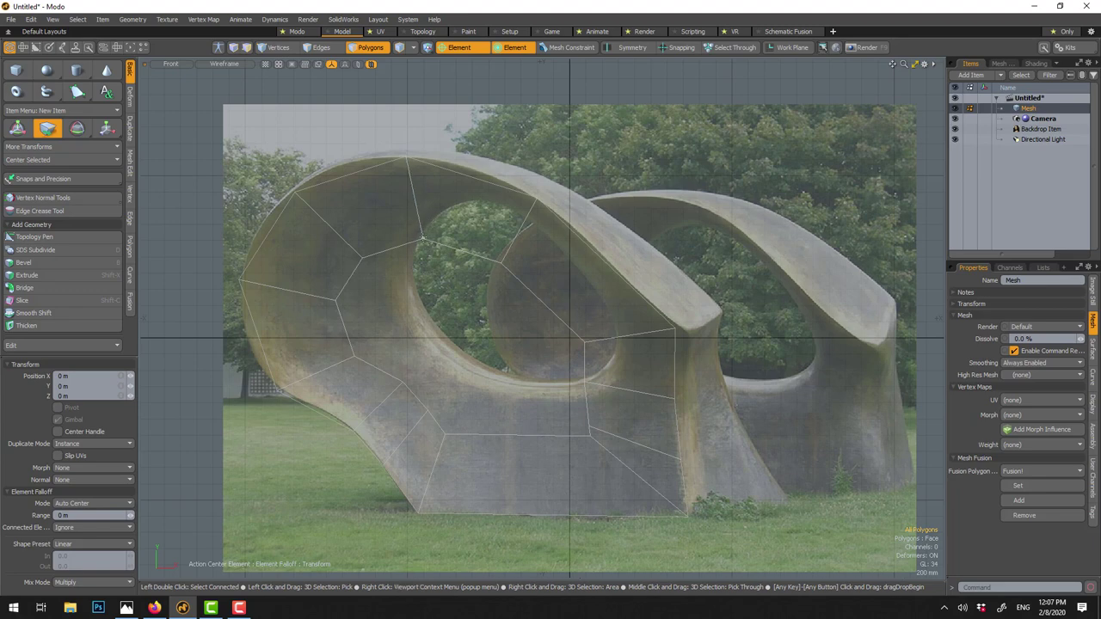
drag(422, 237, 442, 206)
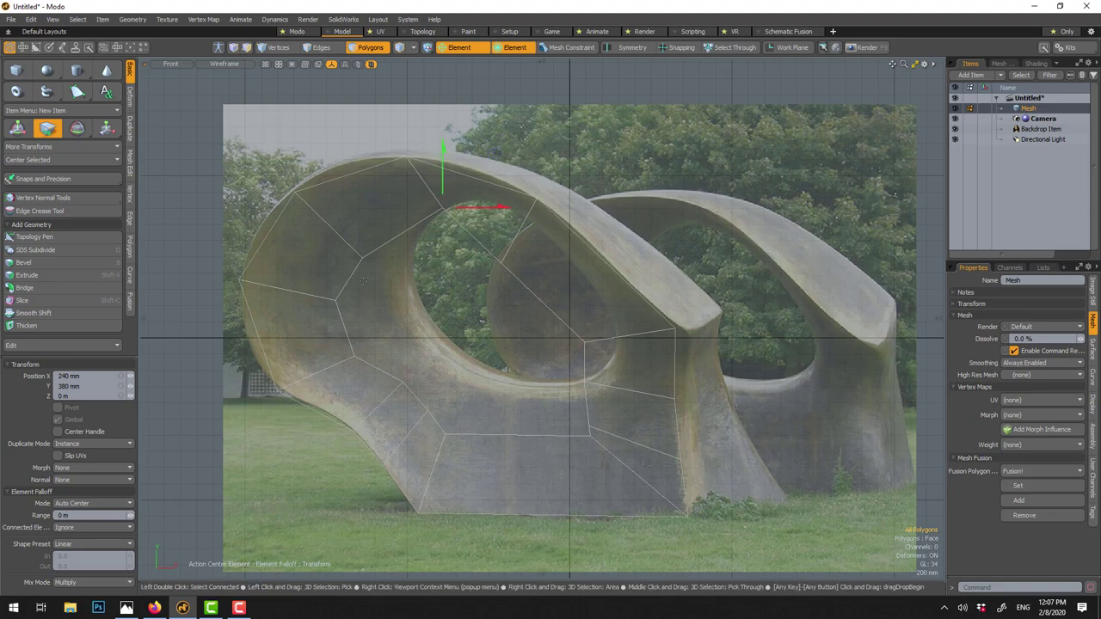
drag(353, 267, 311, 314)
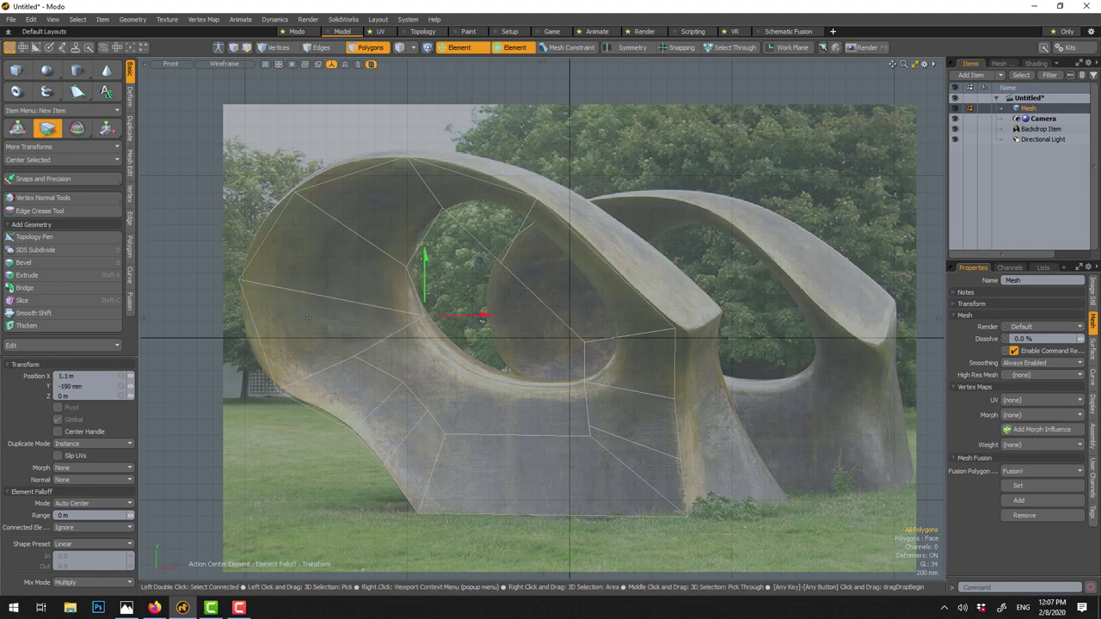
- Pull the inset ring's lower-left vertices up onto the lower-left rim of the hole in the photo
click(355, 358)
drag(355, 357, 500, 280)
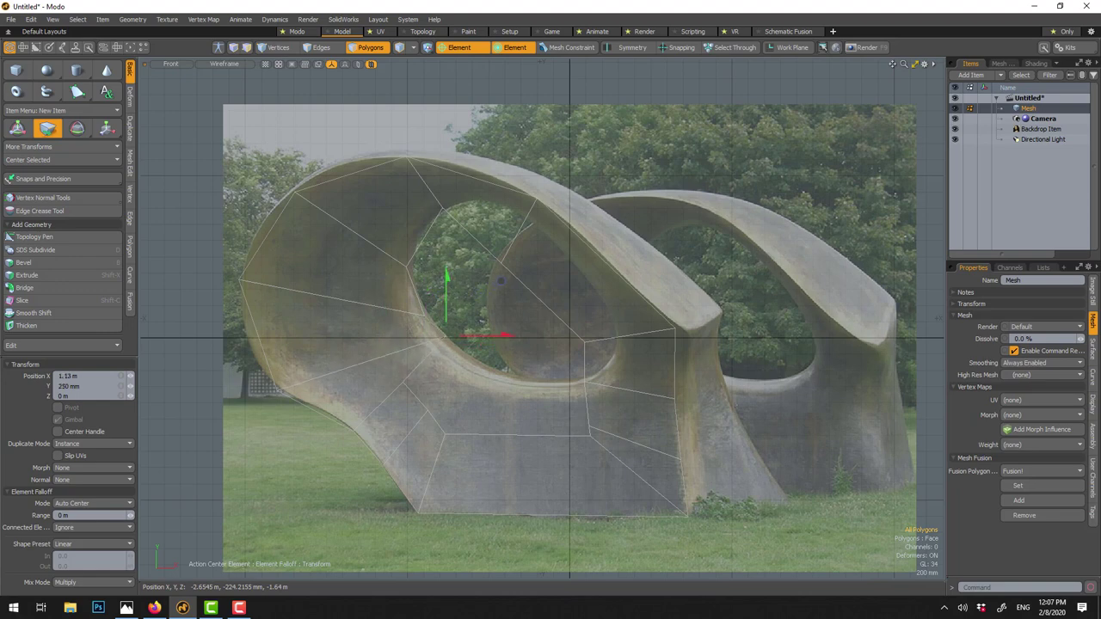
click(401, 382)
drag(401, 382, 459, 351)
drag(421, 413, 448, 434)
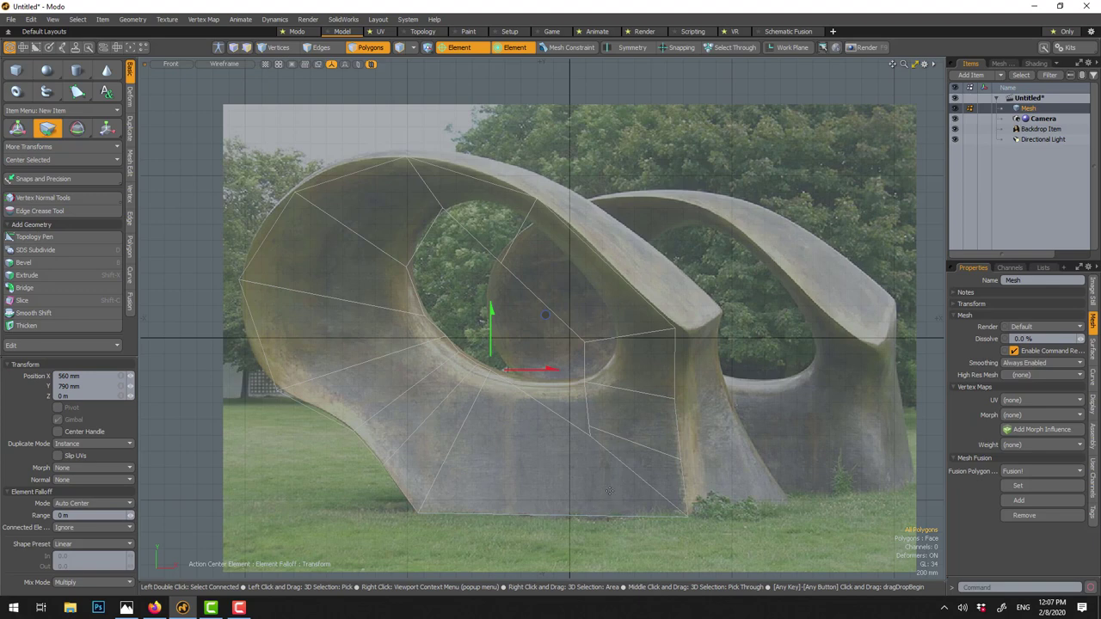
- Move the inset ring's lower-right vertices onto the bottom rim of the hole and space them along the curve
scroll(610, 448, up, 3)
drag(581, 436, 435, 329)
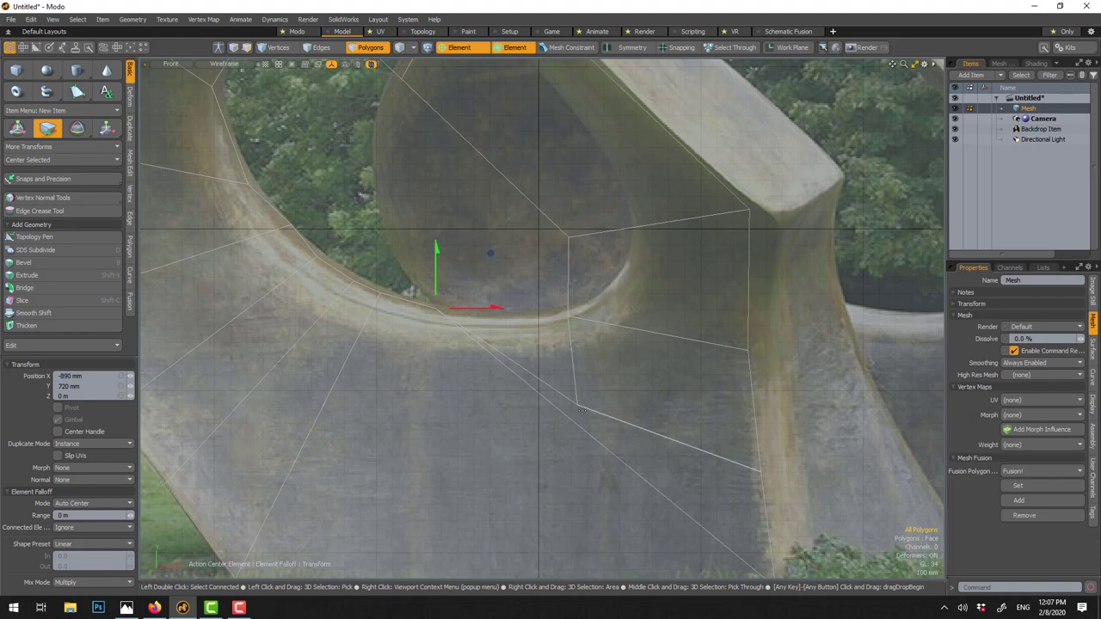
drag(578, 406, 493, 314)
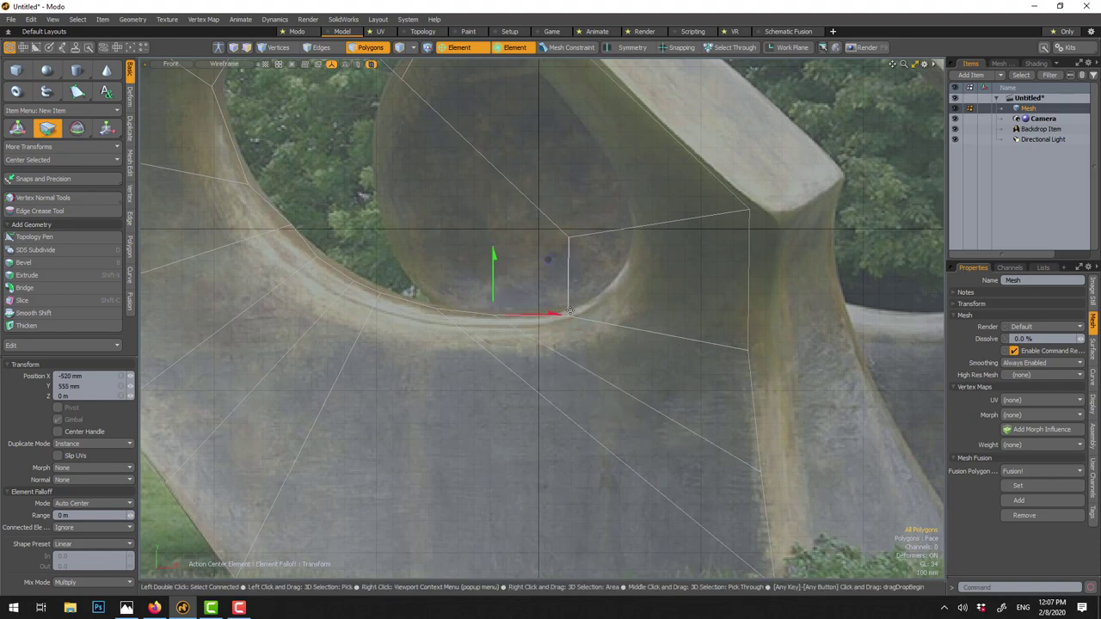
drag(568, 317, 604, 292)
drag(506, 322, 533, 326)
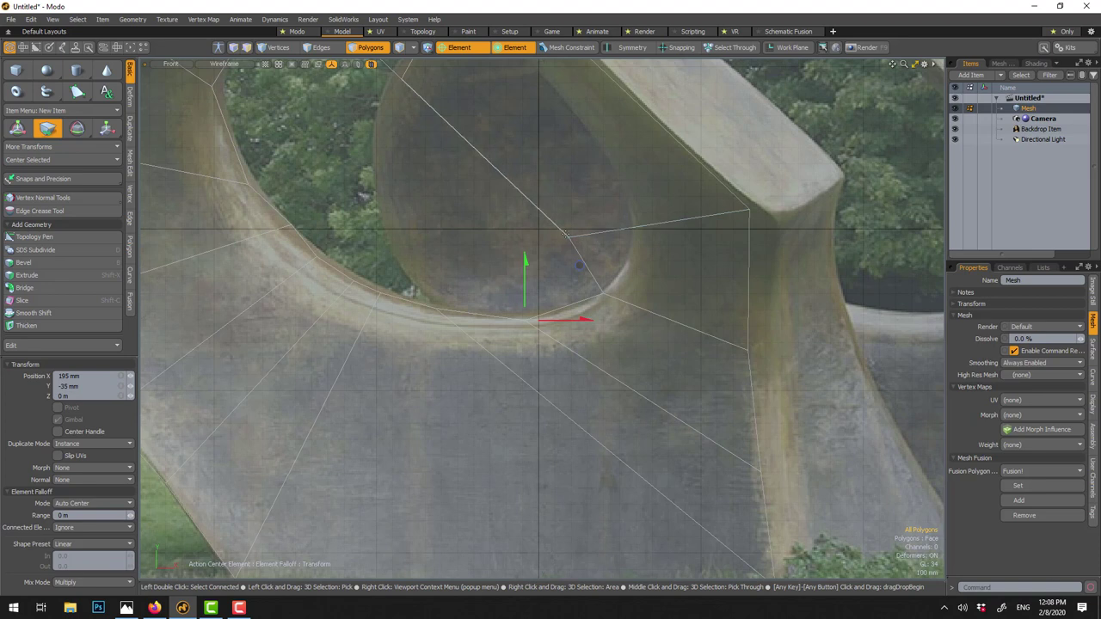
- Place the ring's right and upper-right vertices on the hole's edge, refine the lower-left rim and finish the element move
drag(568, 238, 639, 226)
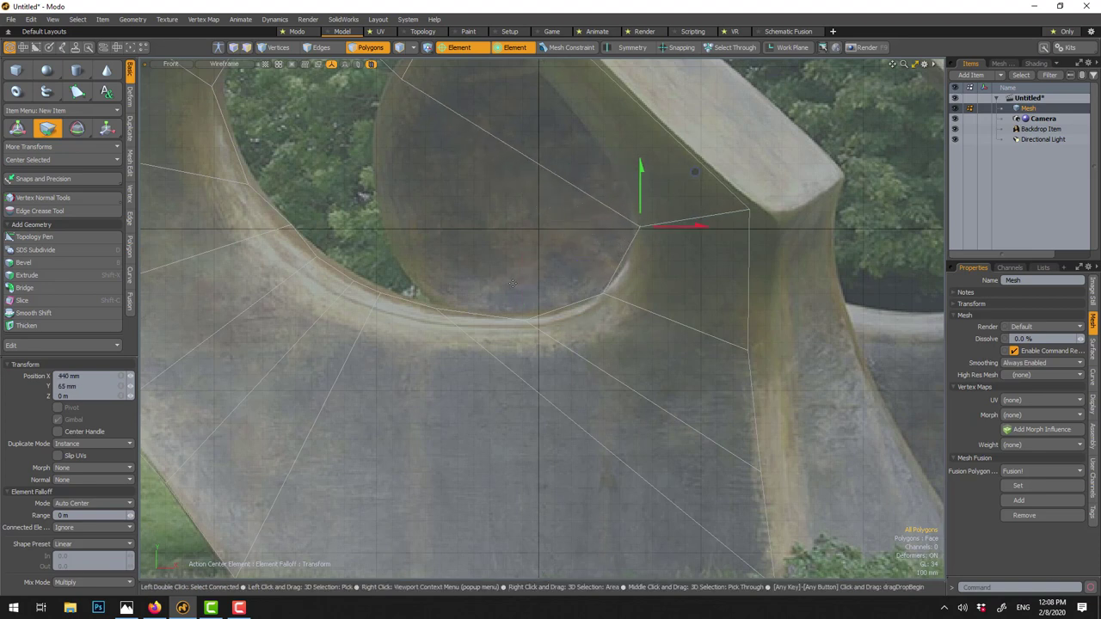
alt+shift+drag(513, 284, 542, 241)
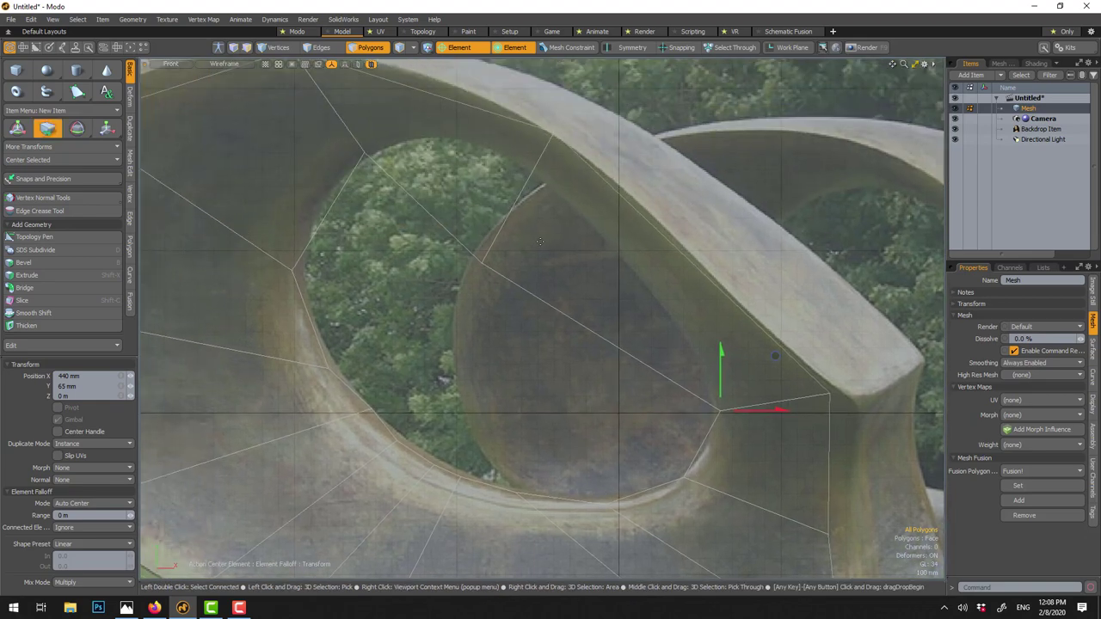
drag(479, 263, 531, 169)
scroll(400, 263, down, 2)
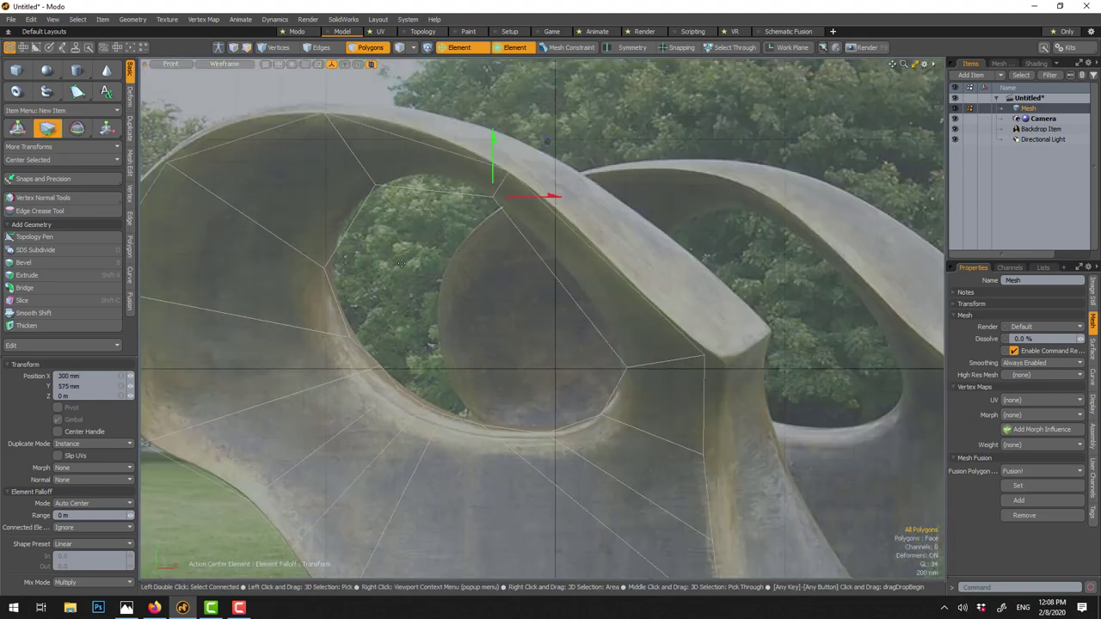
scroll(401, 263, down, 1)
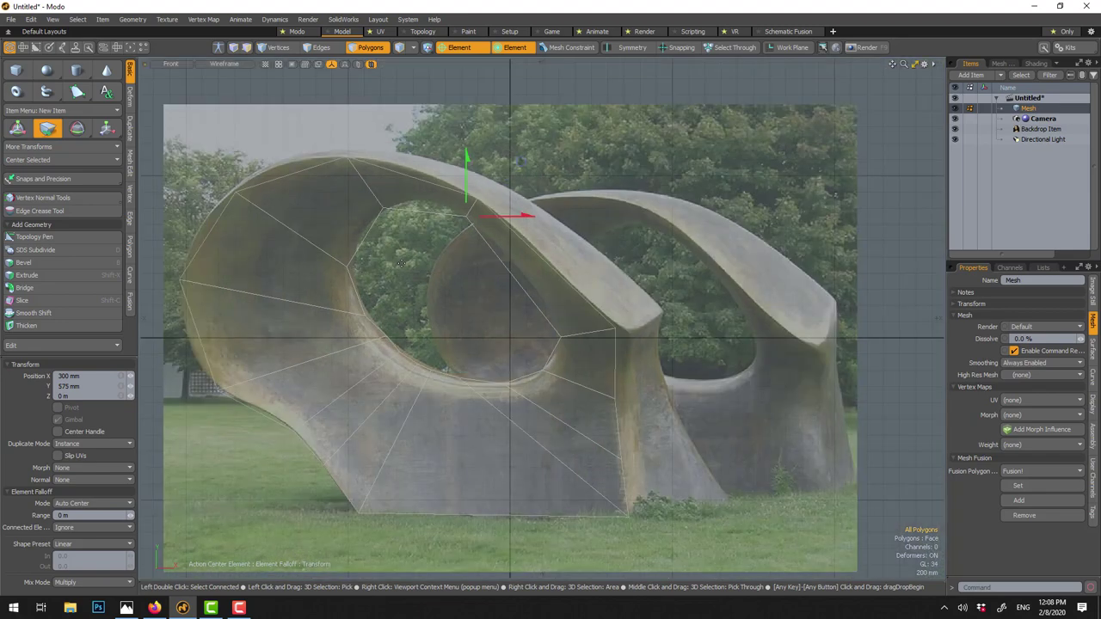
scroll(393, 297, up, 1)
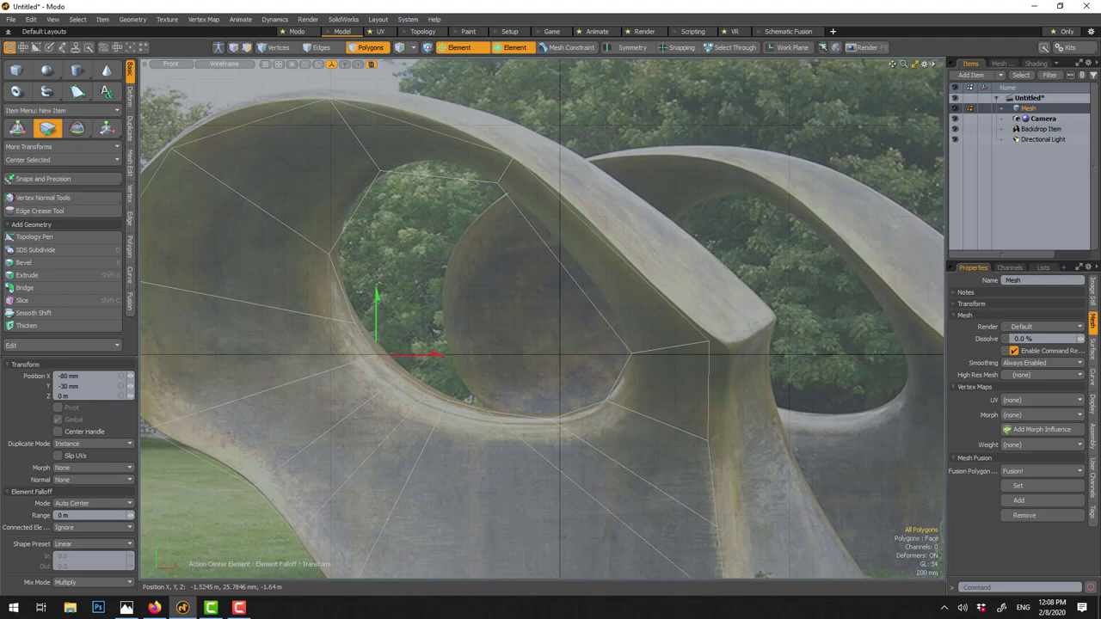
scroll(385, 347, down, 1)
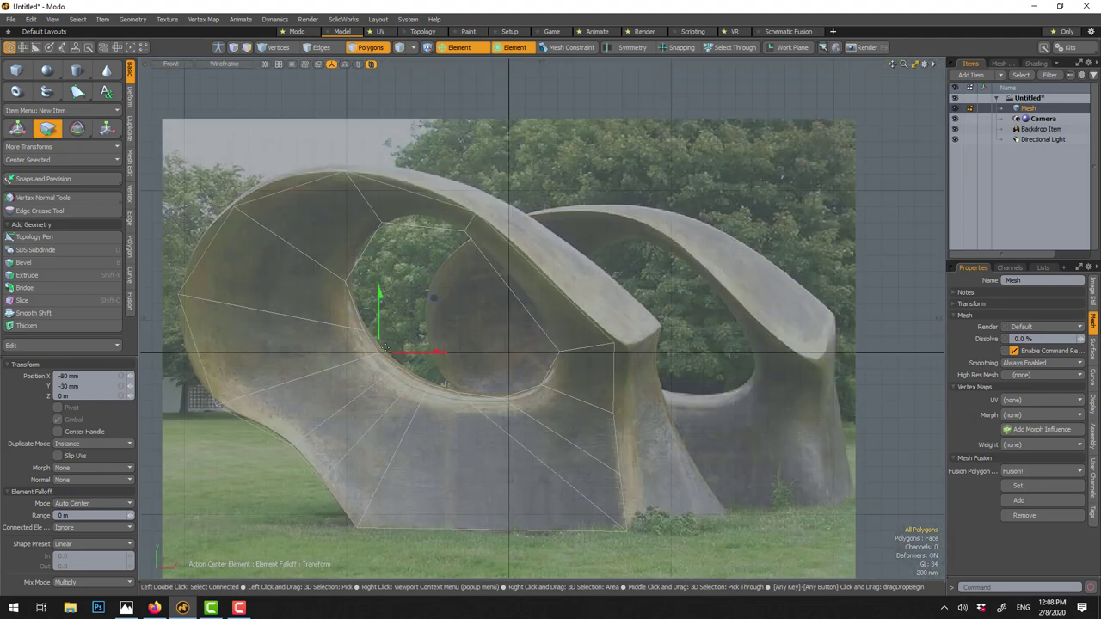
key(space)
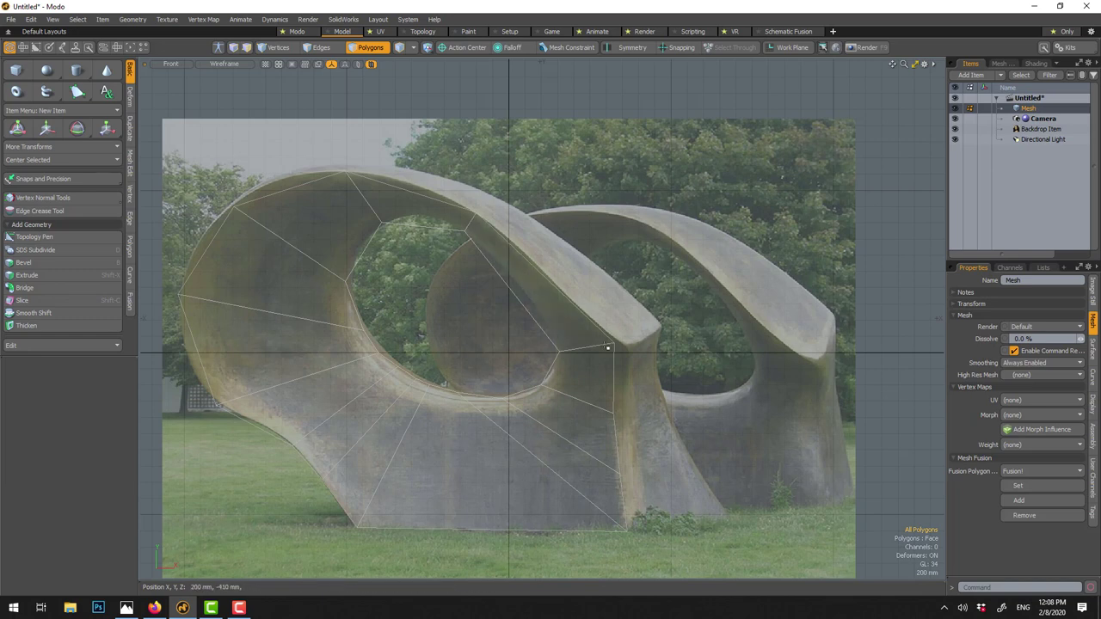
- Hide the backdrop, leave polygon editing and switch from the enlarged Front view to an enlarged Camera view
click(953, 129)
click(371, 48)
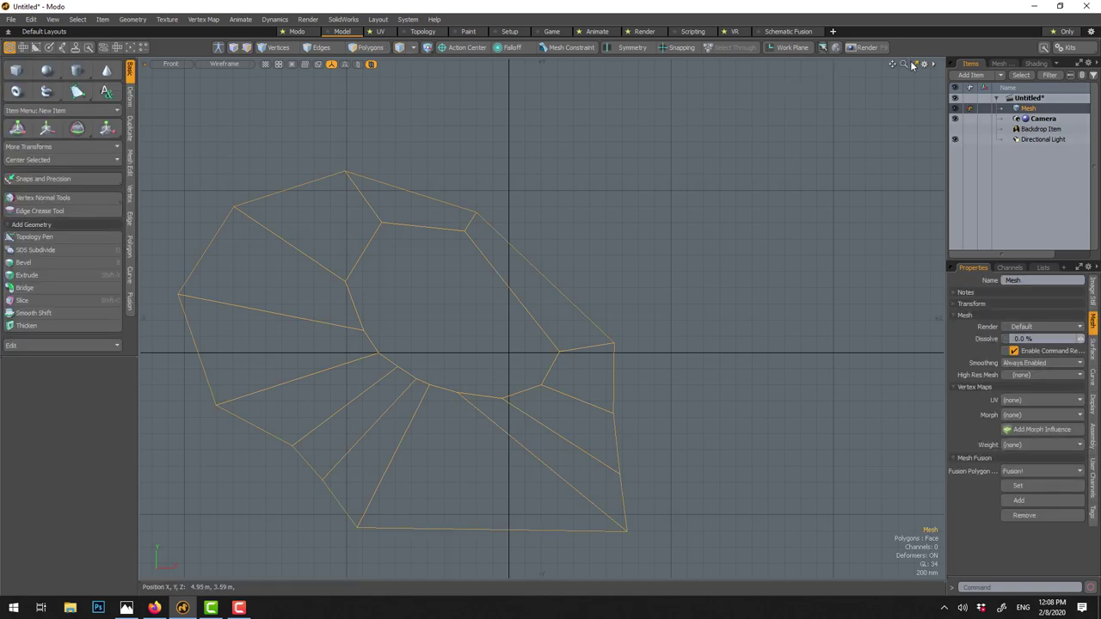
click(912, 67)
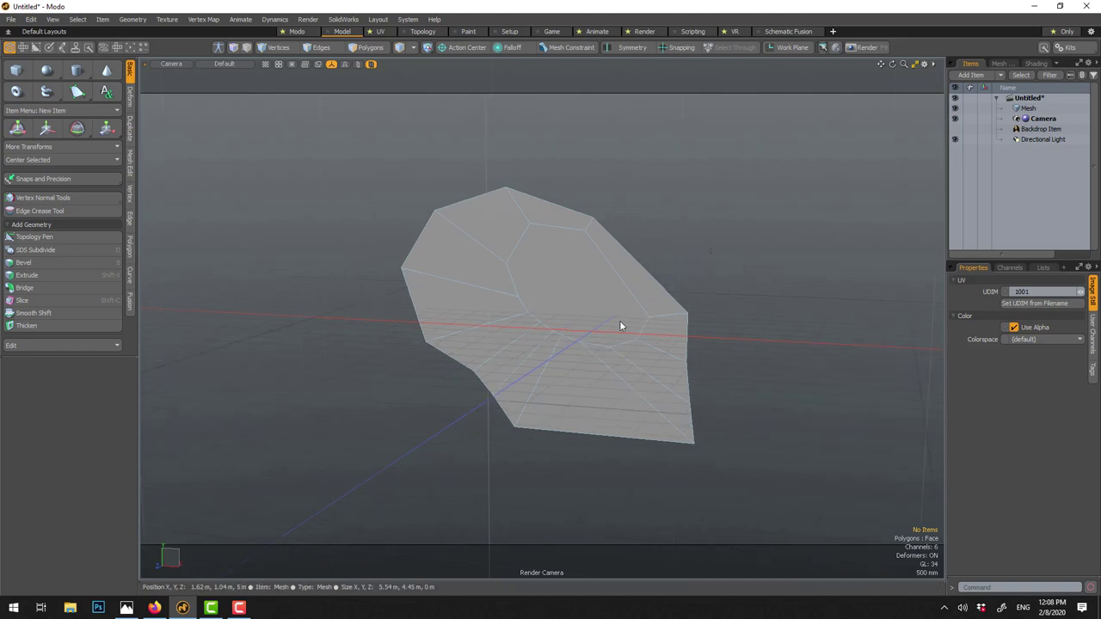
- Delete the inner polygon to open the sculpture's hole
key(3)
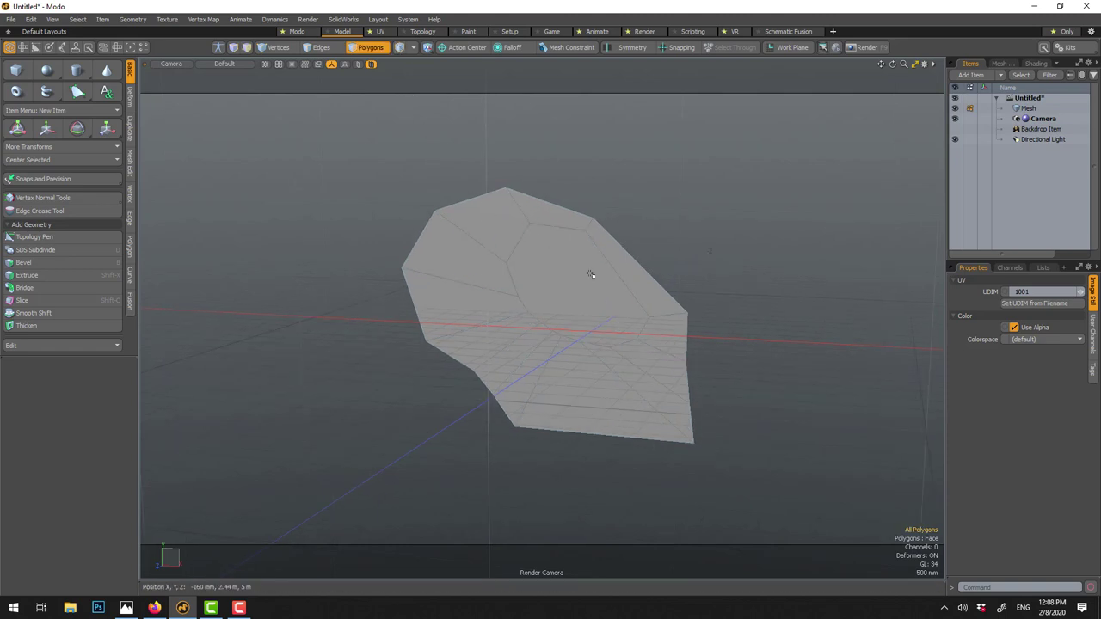
key(Delete)
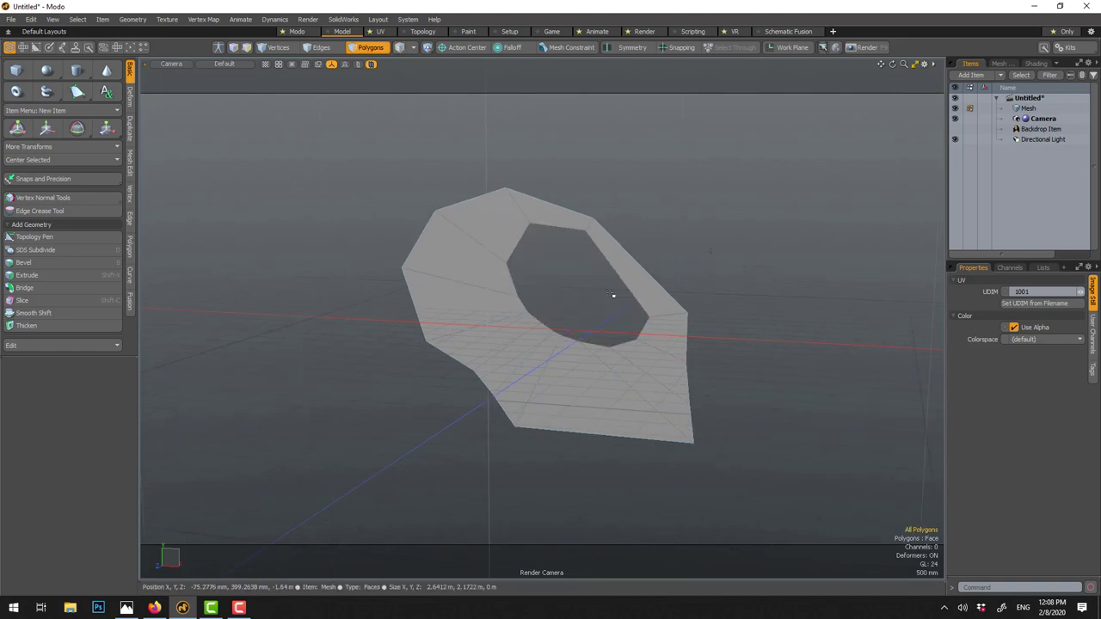
alt+drag(613, 296, 590, 322)
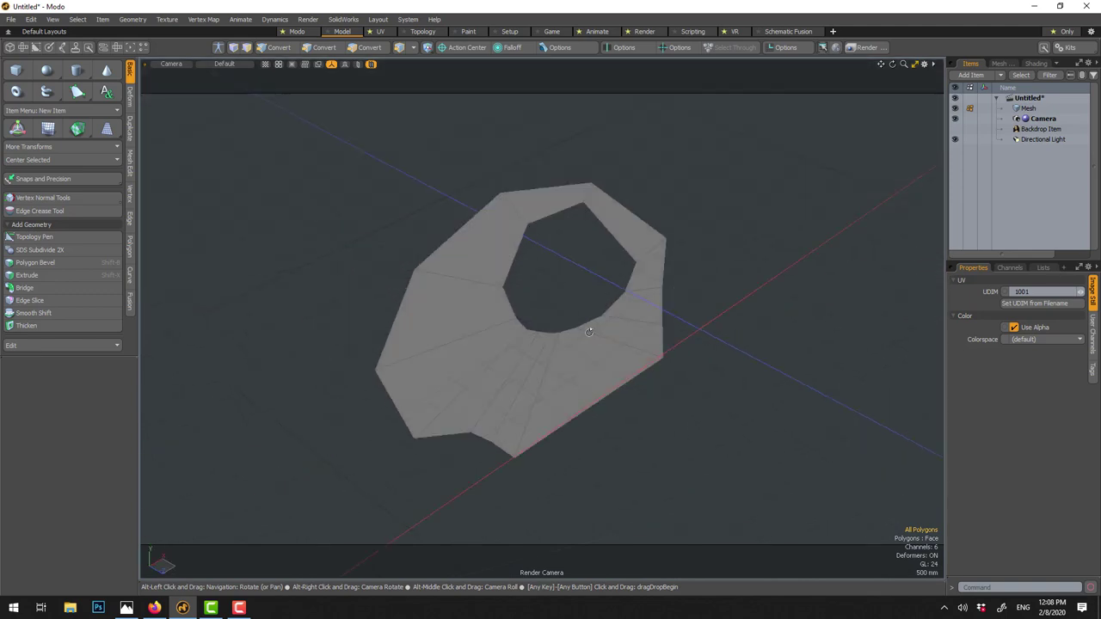
- Thicken the flat ring of polygons with an offset of -940 mm
click(26, 327)
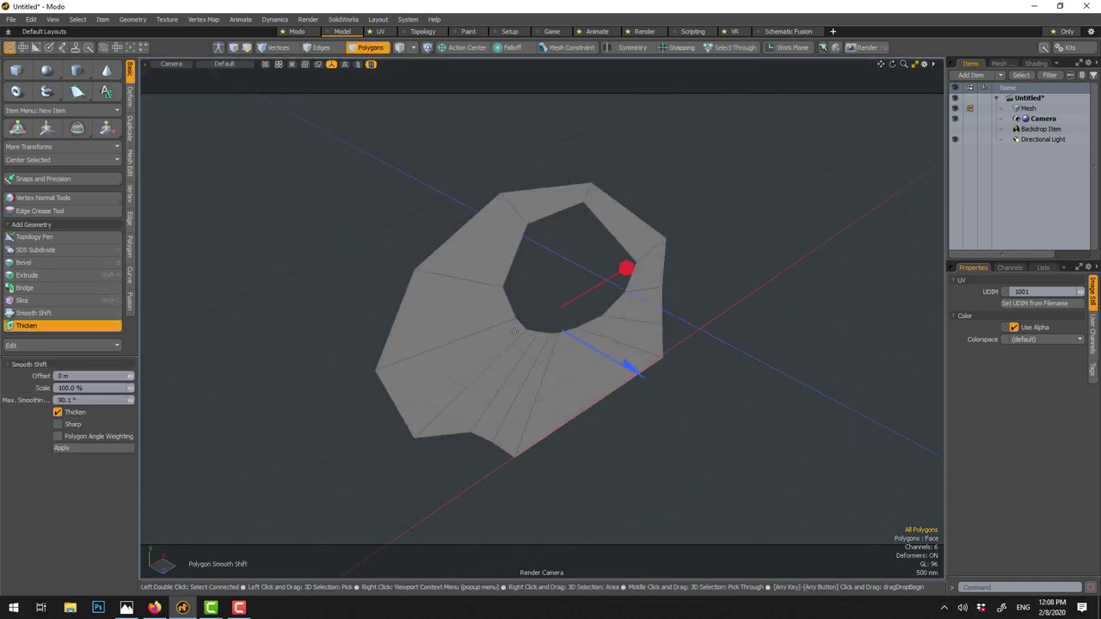
drag(643, 368, 585, 341)
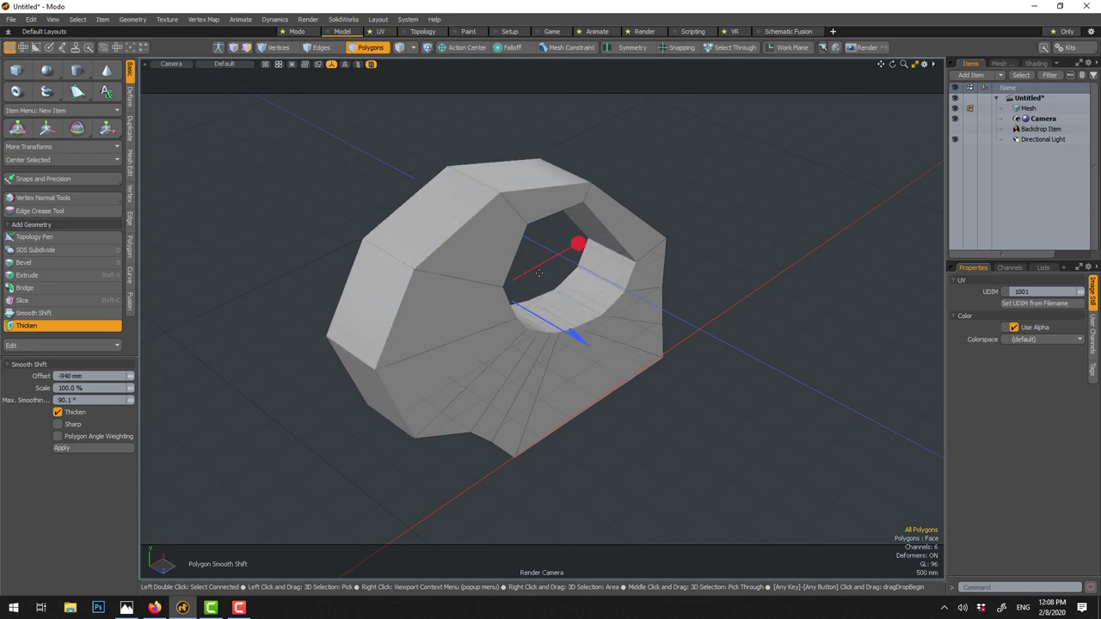
key(space)
alt+drag(298, 229, 345, 177)
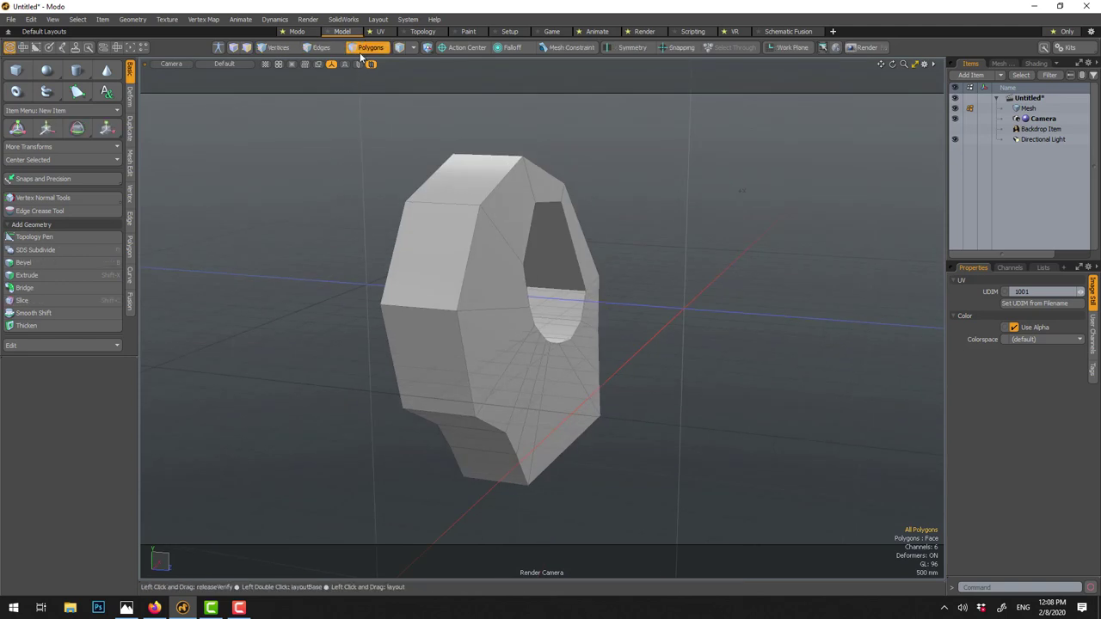
- Preview the thickened ring as a subdivision surface from an angle, then return it to plain faces
click(363, 50)
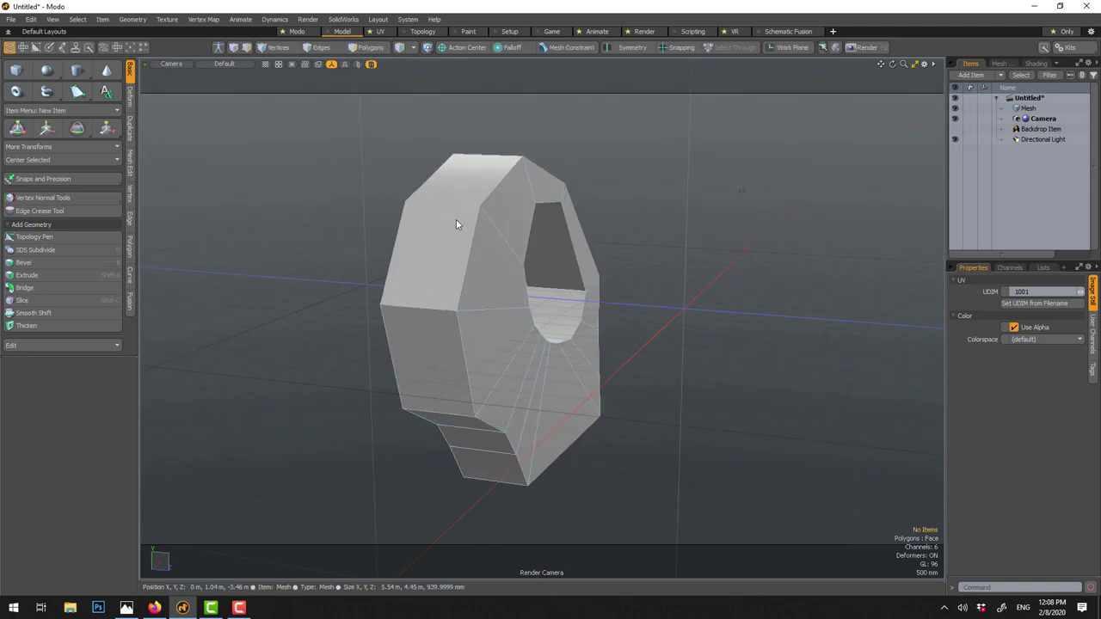
key(Tab)
alt+drag(457, 225, 351, 273)
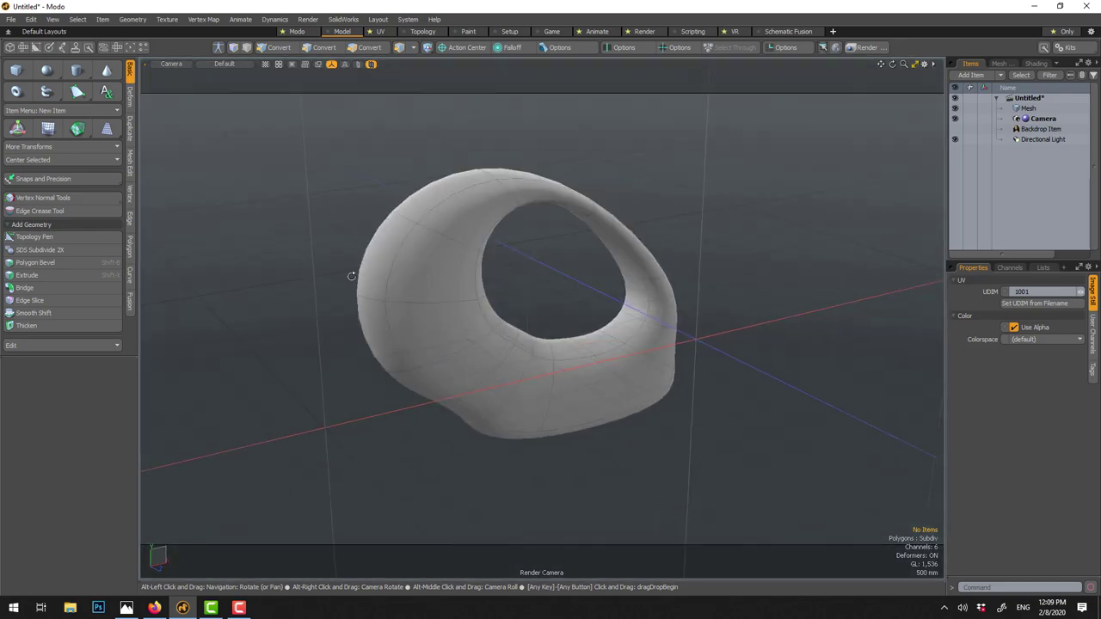
key(Tab)
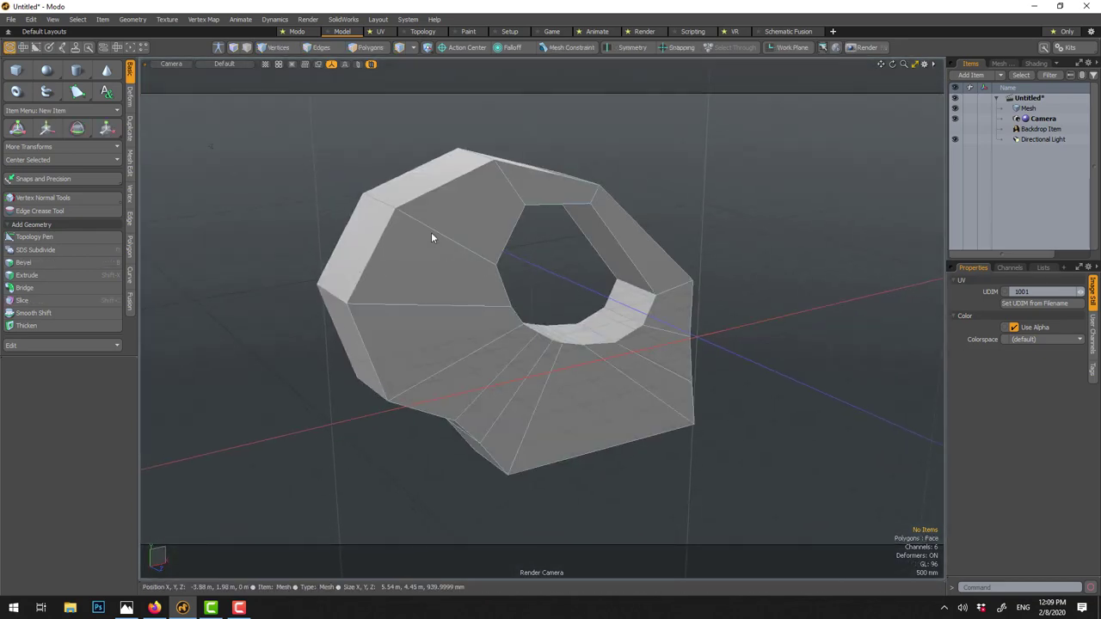
- Select all the front faces around the hole and bevel them as a group with a narrow inset and no shift
scroll(428, 215, up, 2)
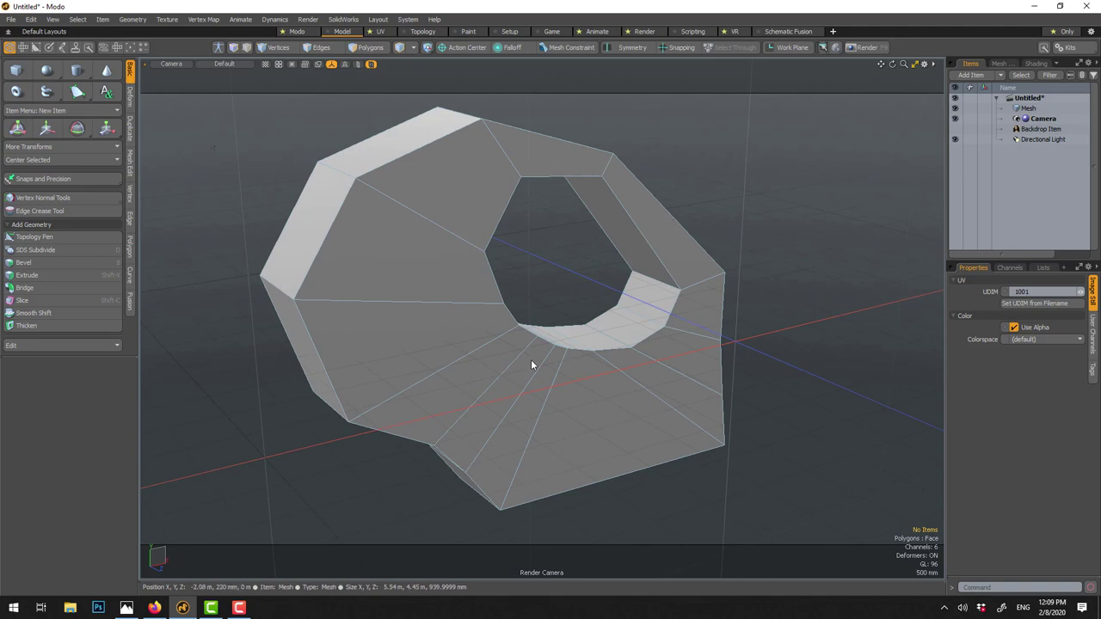
key(5)
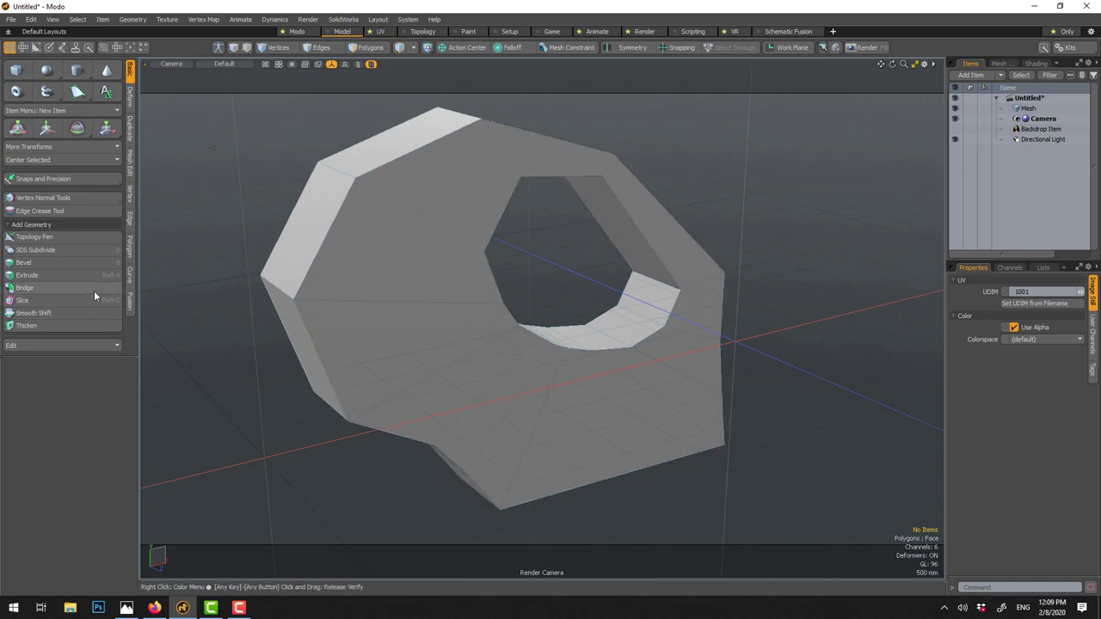
click(370, 48)
click(423, 201)
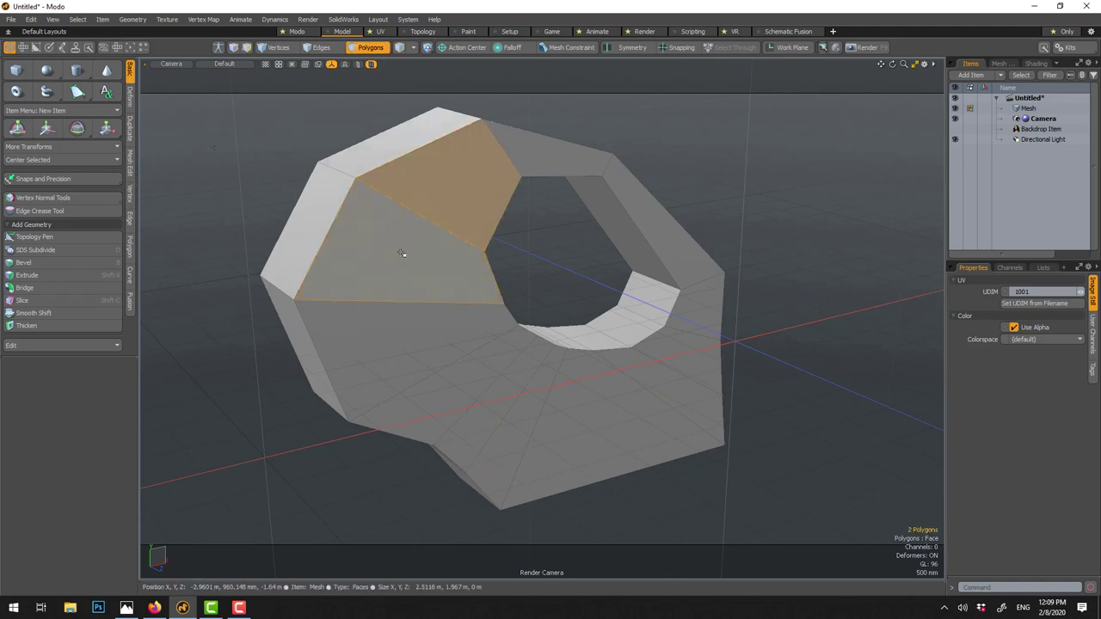
double_click(401, 252)
key(b)
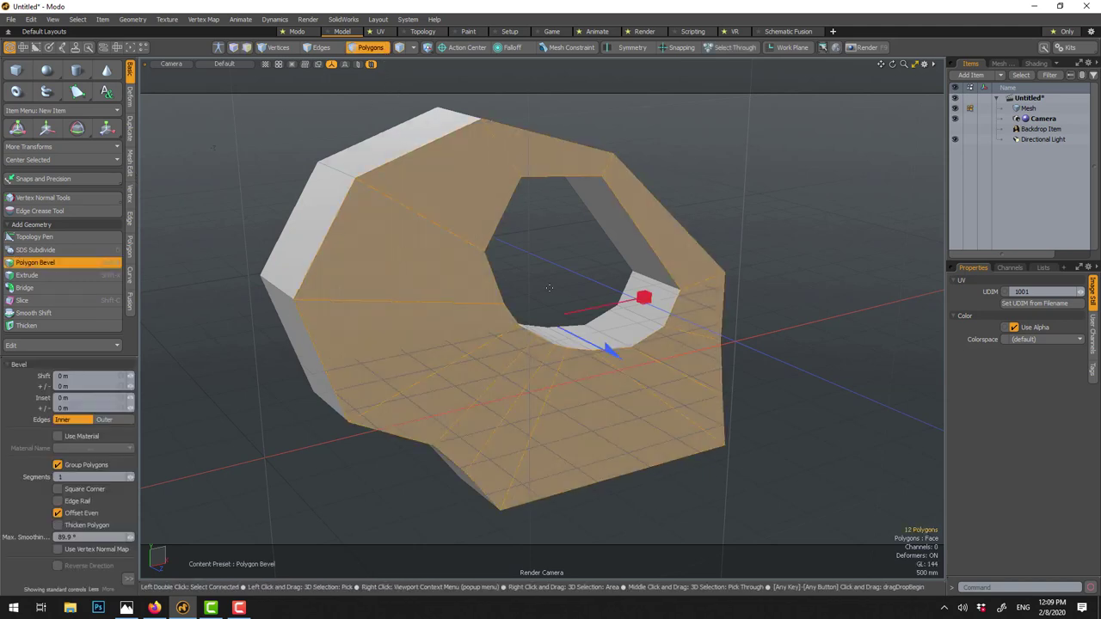
drag(643, 298, 598, 304)
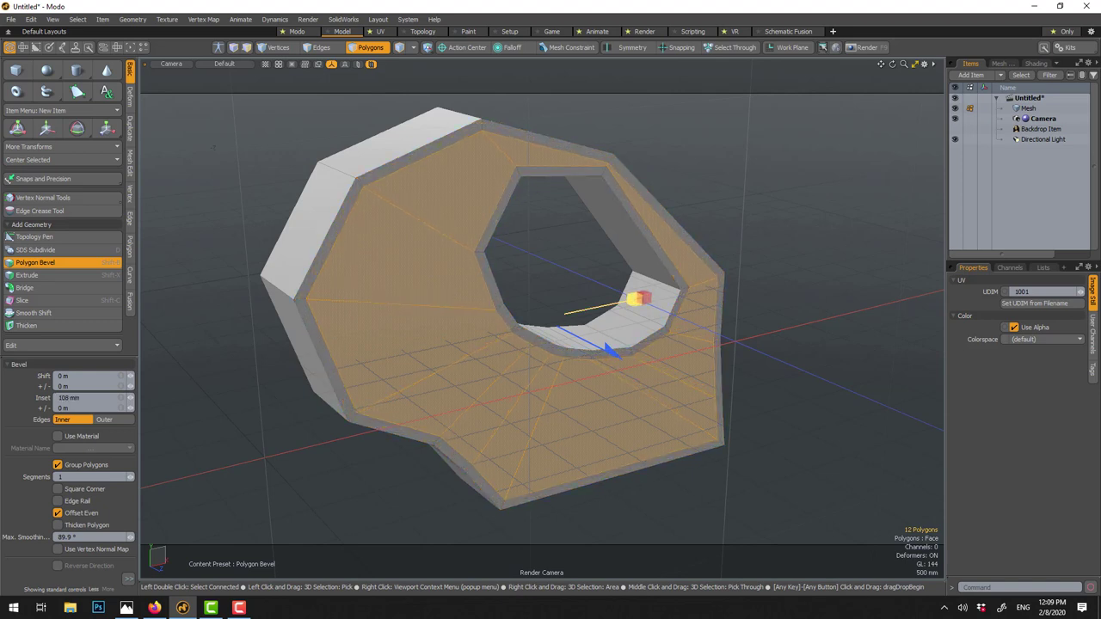
key(space)
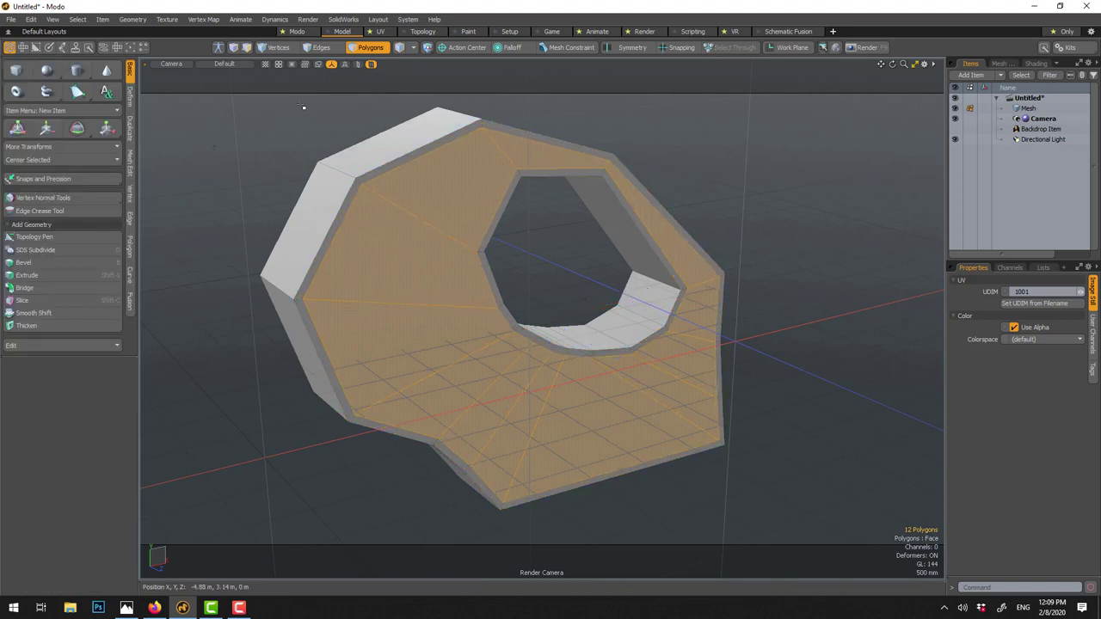
- Preview the bevelled ring as a subdivision surface from the side, then return to plain faces and undo the front bevel
click(302, 106)
key(Tab)
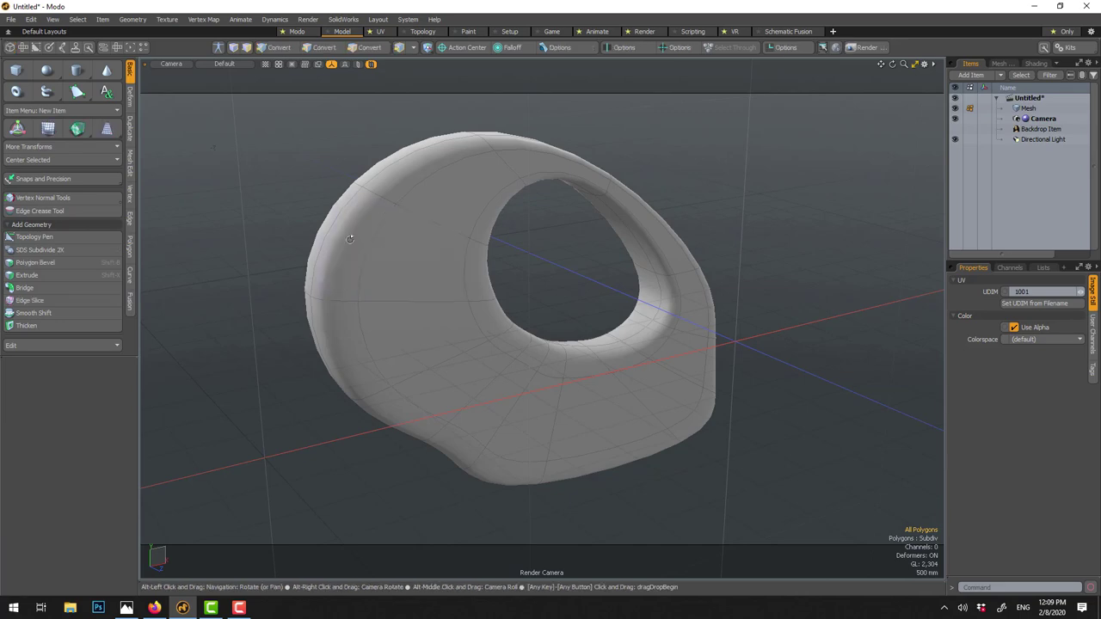
alt+drag(408, 247, 438, 248)
alt+drag(442, 301, 654, 283)
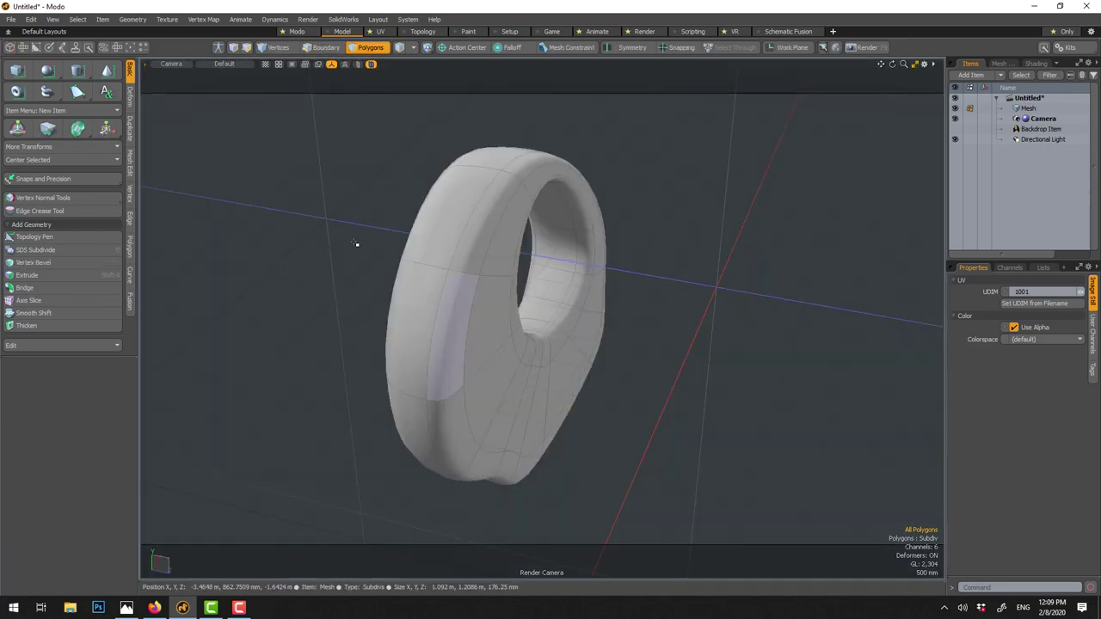
alt+drag(355, 244, 359, 243)
key(Tab)
double_click(359, 243)
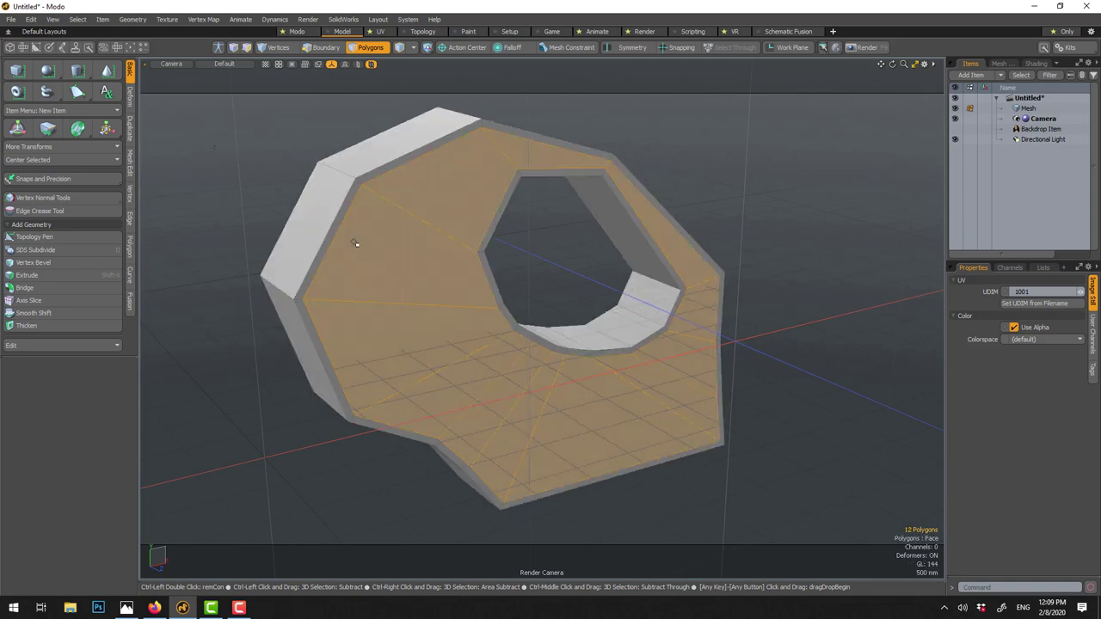
click(305, 141)
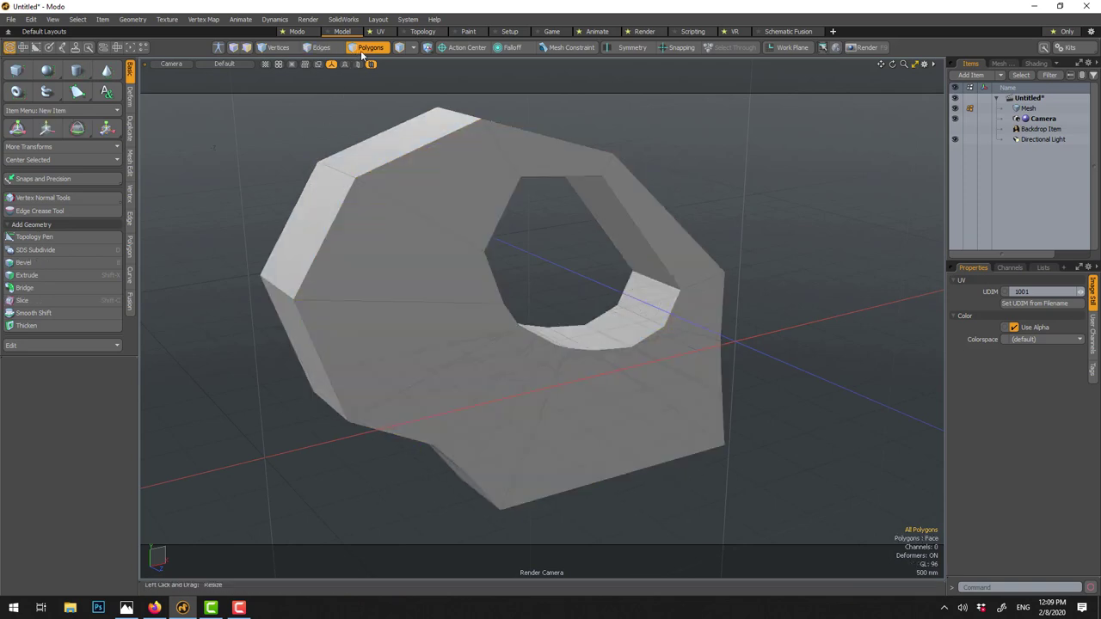
- Add edge loops on the front face near its outer edge and the hole at about 5.56 %, using Add Loop with Both Sides
click(364, 51)
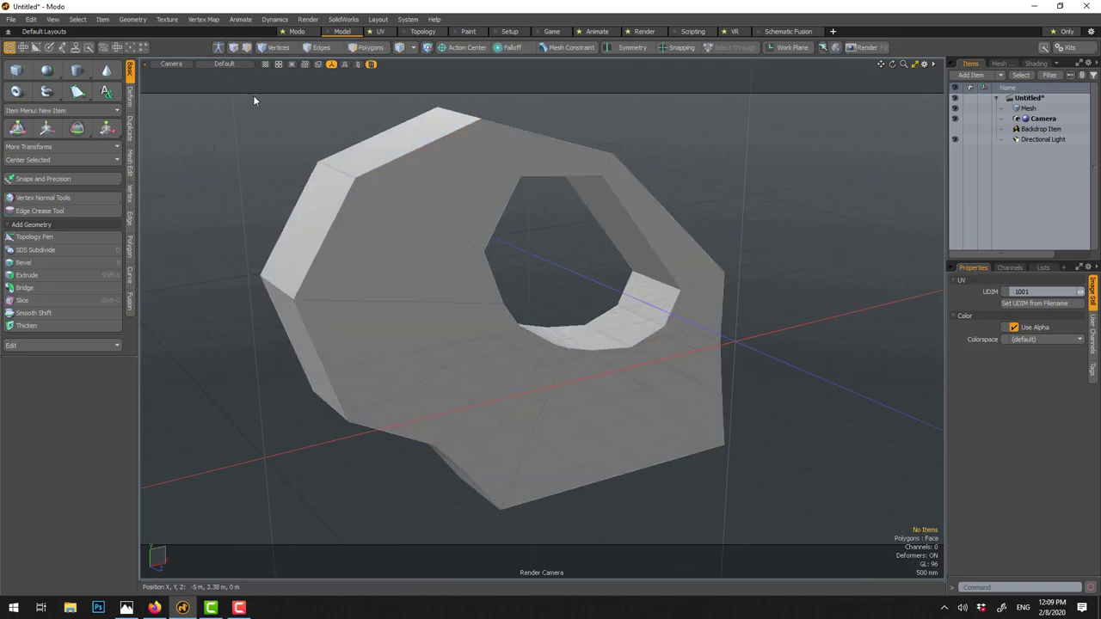
click(131, 164)
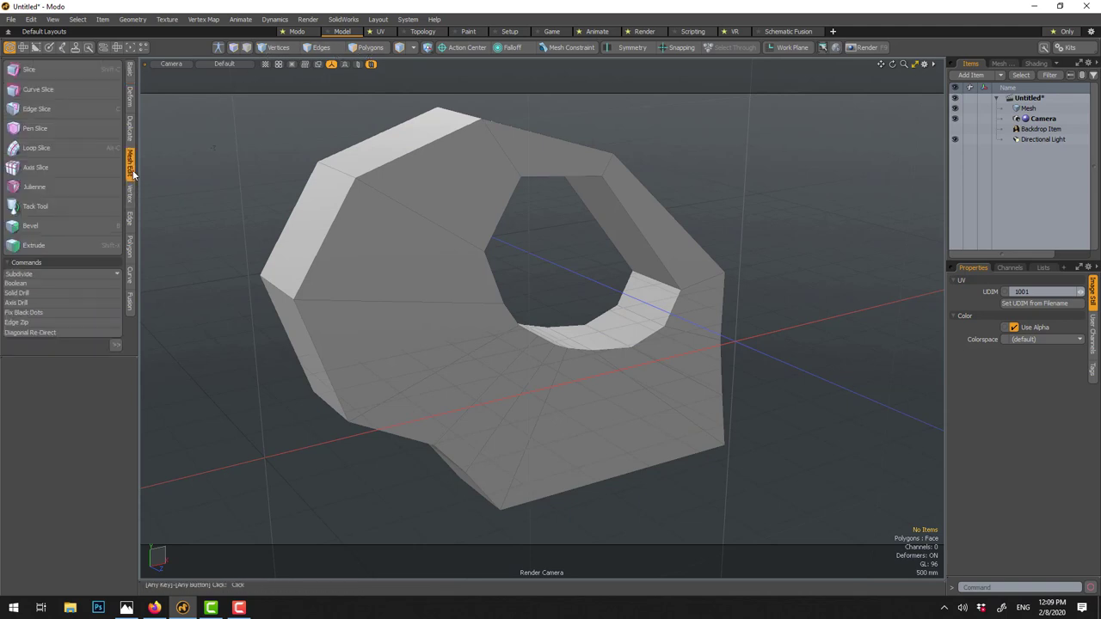
click(131, 220)
click(88, 169)
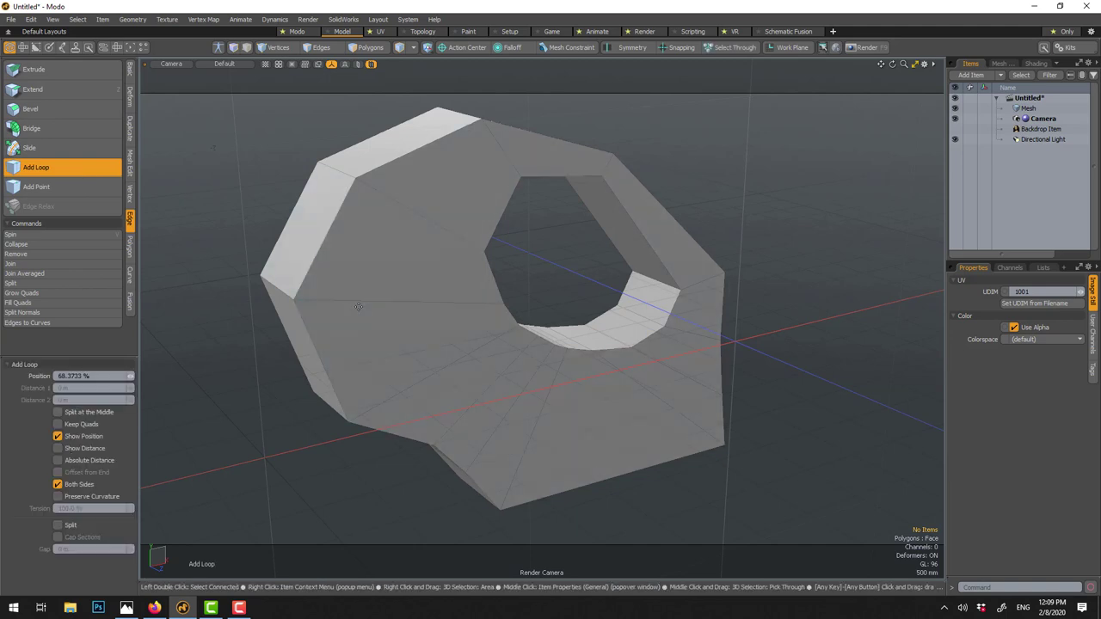
mouse_move(358, 299)
mouse_down()
mouse_move(295, 298)
mouse_move(306, 298)
mouse_up()
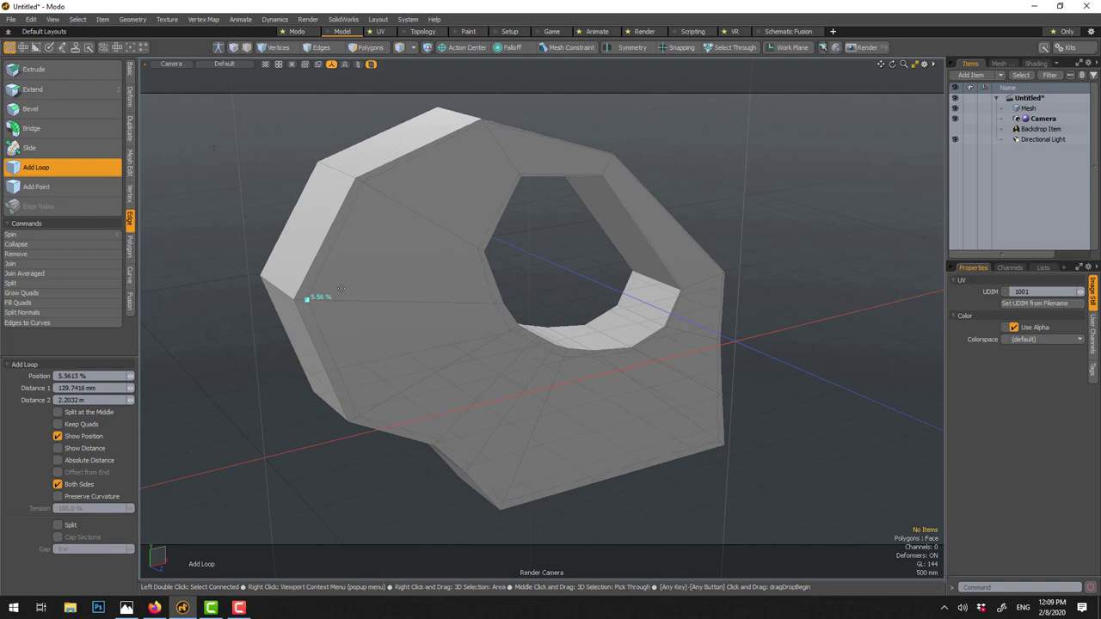
- Add edge loops along the hole's inner wall near its front and back rims, at about 90 % of the depth
key(shift)
shift+click(646, 273)
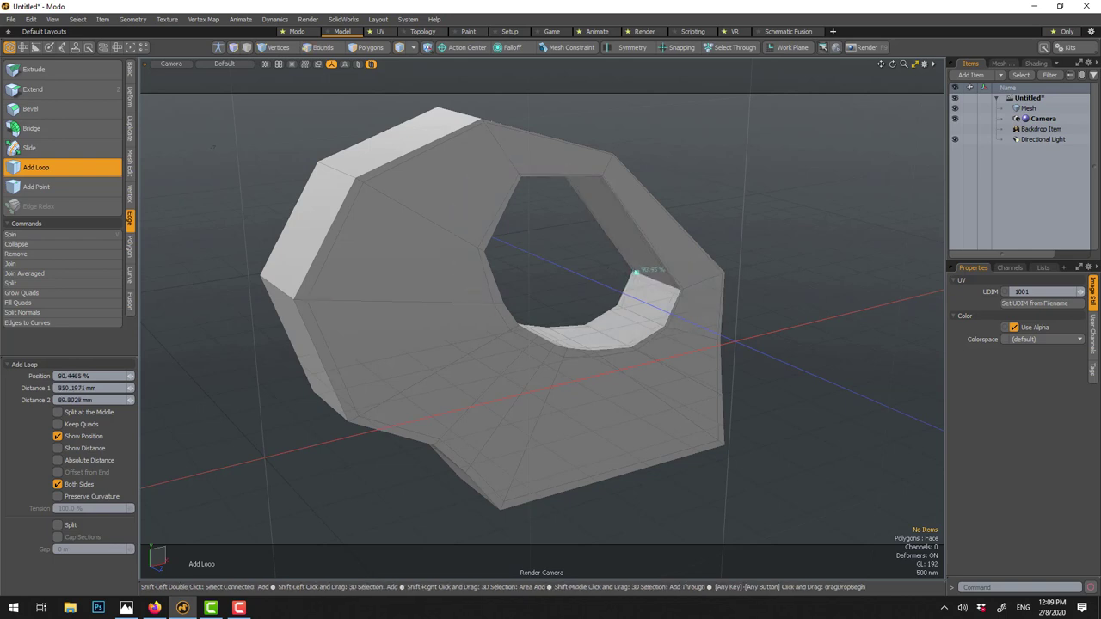
shift+click(339, 172)
mouse_move(340, 170)
mouse_down()
mouse_move(354, 178)
mouse_move(342, 172)
mouse_up()
- Add edge loops on the back face near its outer edge and the hole, at about 12.4 %
alt+drag(351, 175, 628, 247)
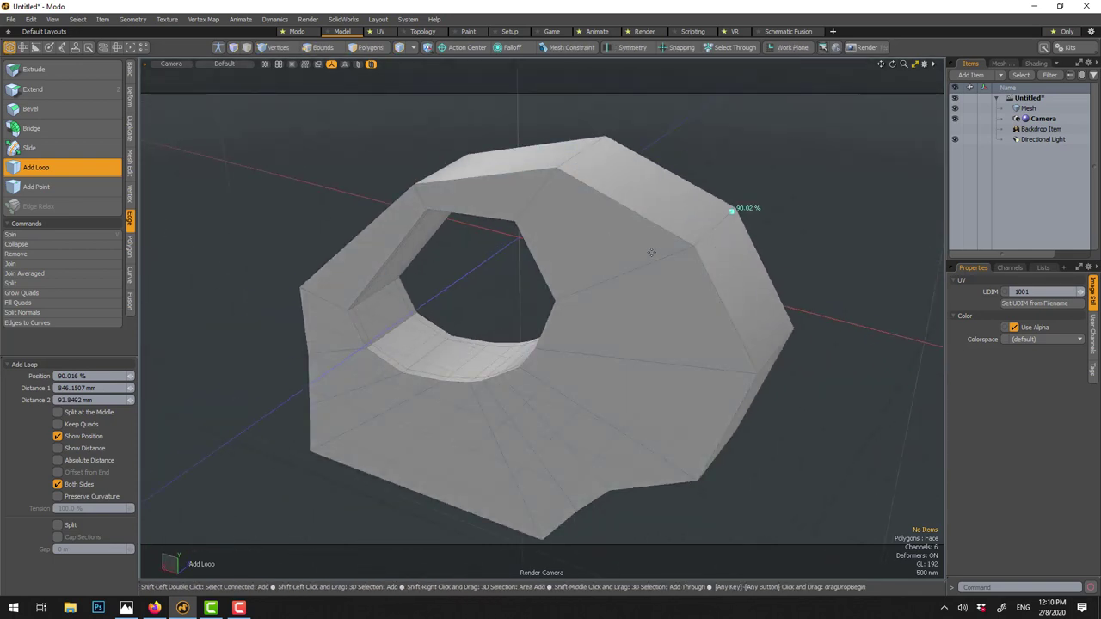
click(666, 261)
drag(705, 247, 702, 248)
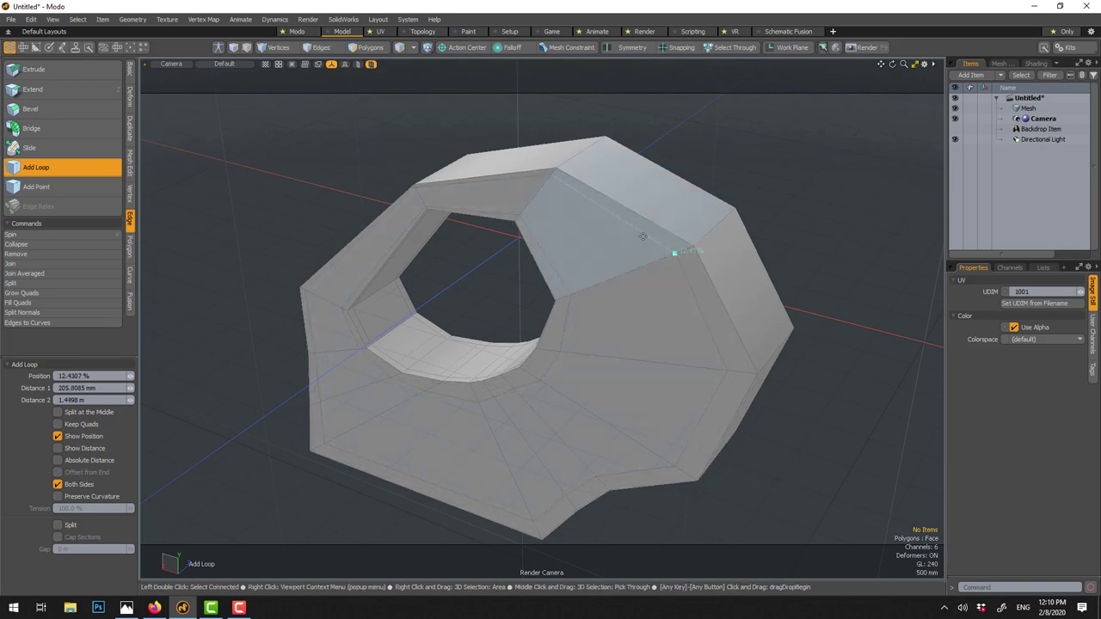
key(space)
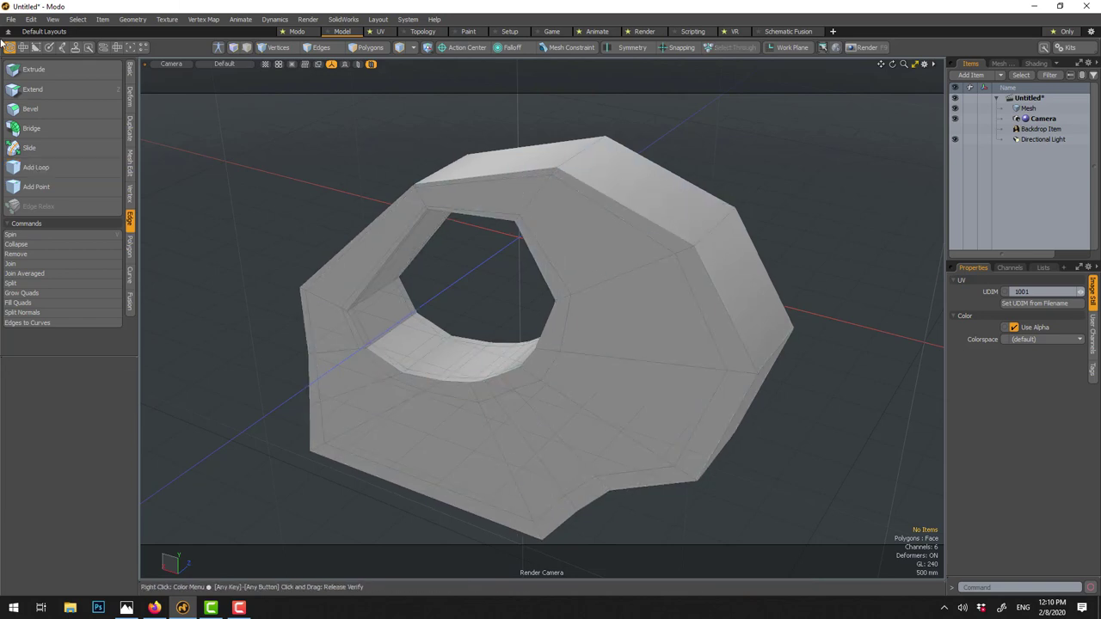
- Add edge loops around the outer wall near its front and back edges, and convert the mesh to a subdivision surface
click(24, 168)
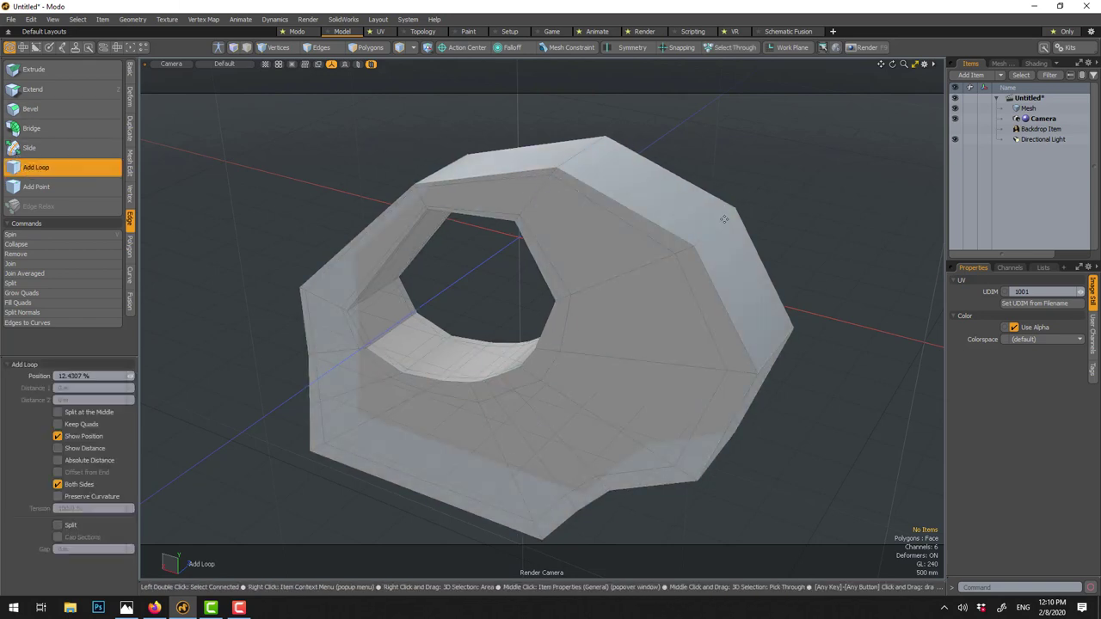
drag(727, 216, 497, 374)
key(space)
alt+drag(608, 390, 451, 212)
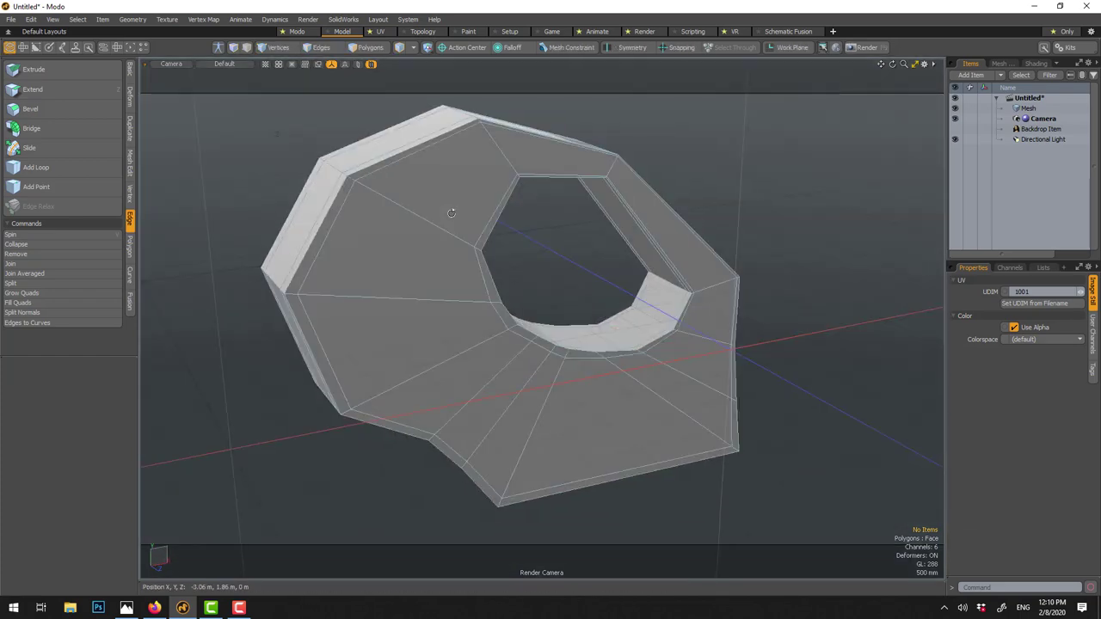
key(Tab)
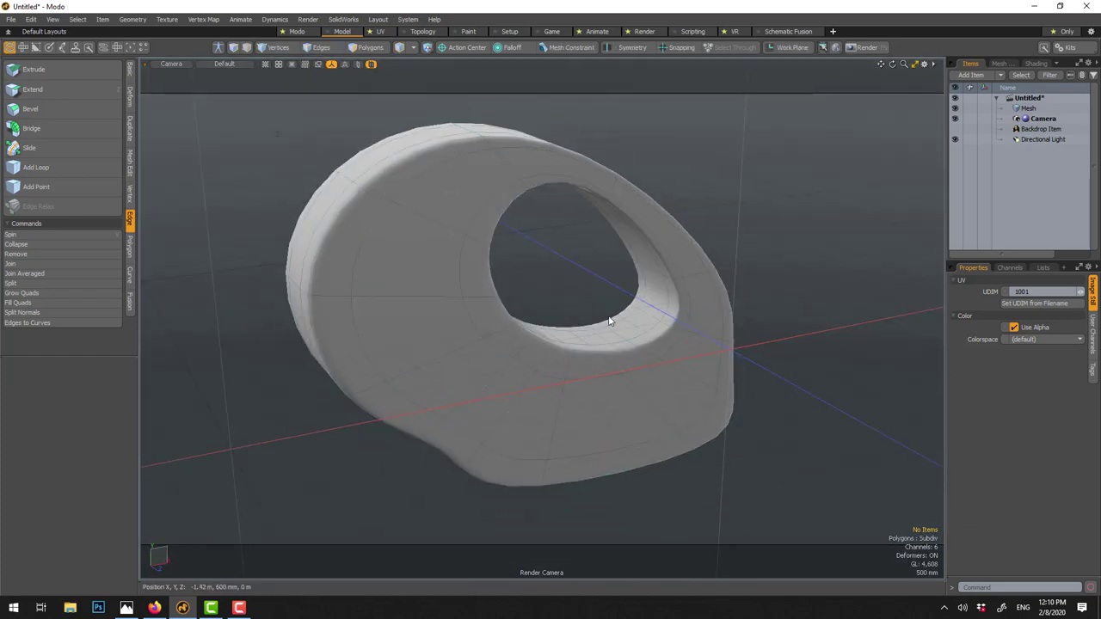
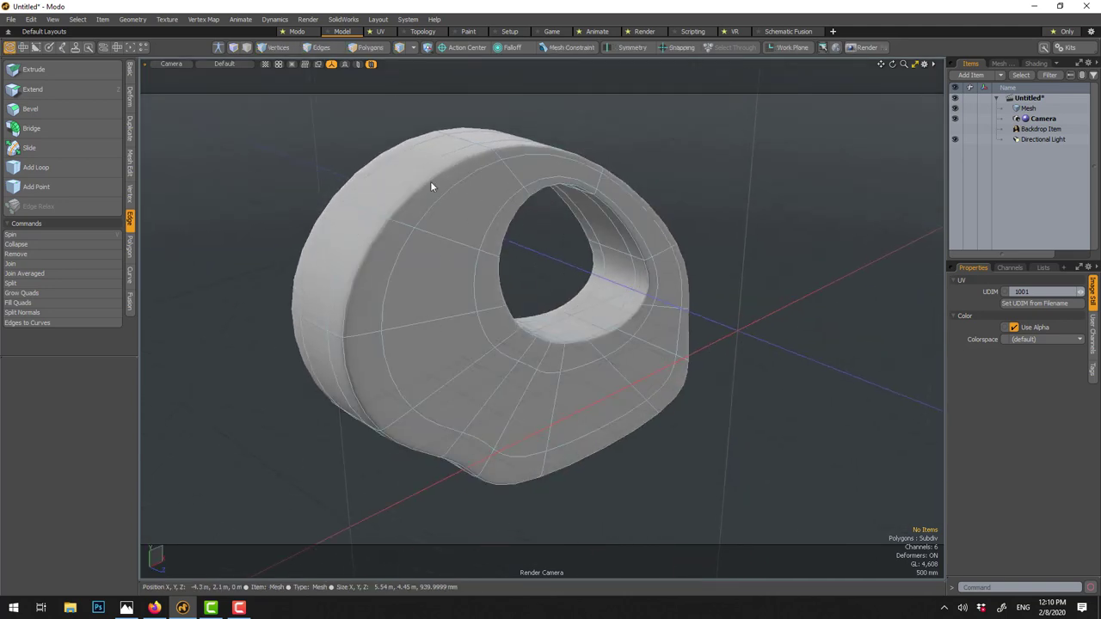
- Select the polygon loops encircling the hole on the front and back faces and adjust them with the Transform tool
click(370, 48)
click(443, 262)
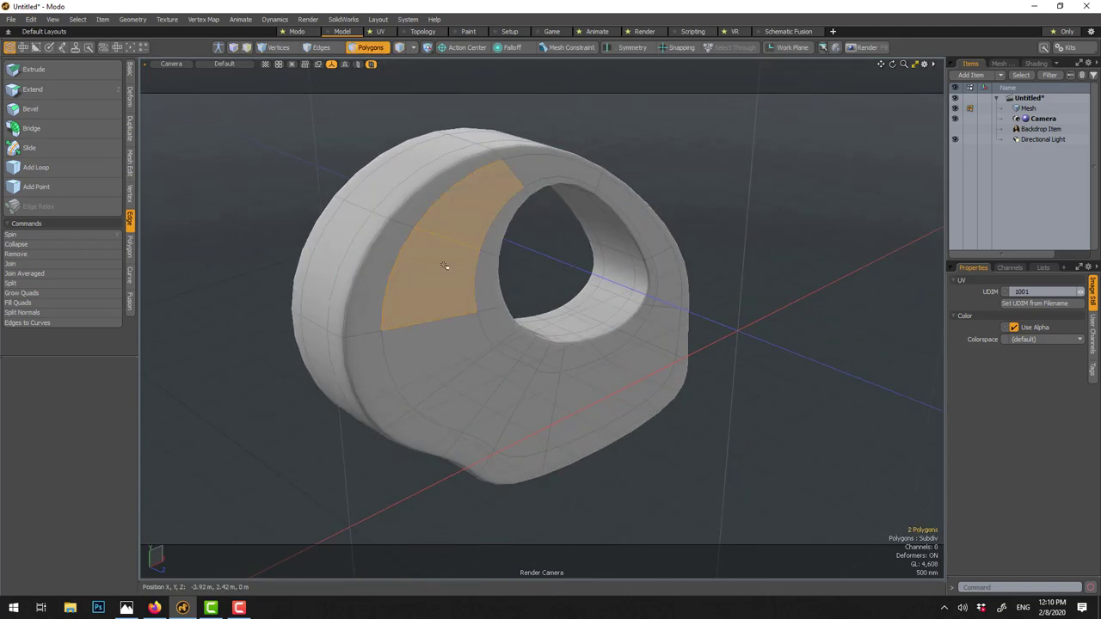
key(l)
alt+drag(393, 209, 655, 268)
shift+click(683, 312)
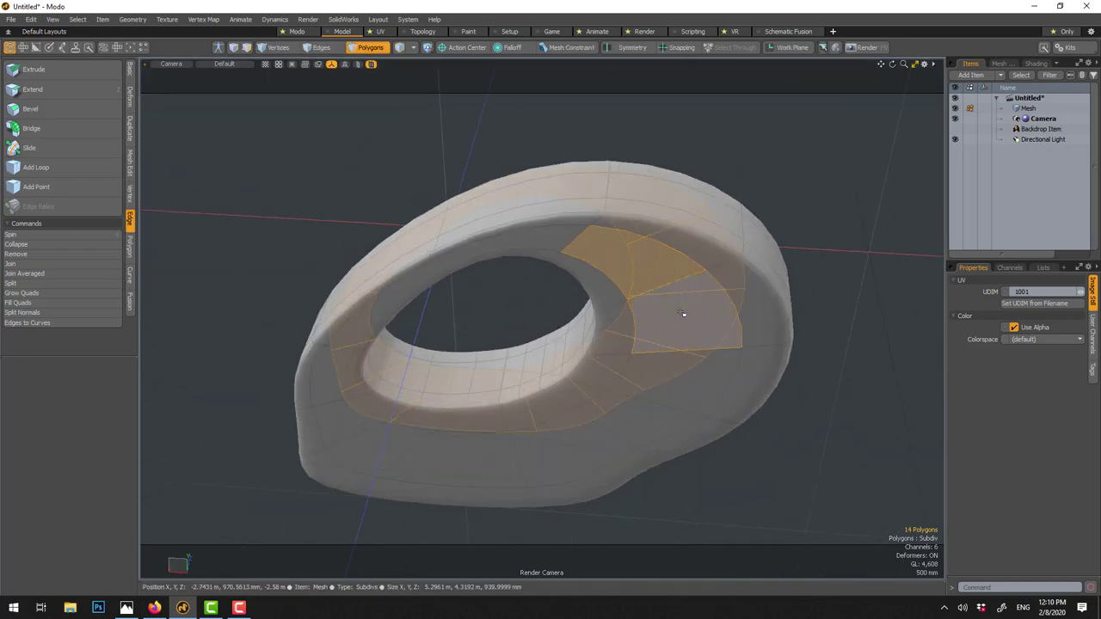
key(l)
key(y)
alt+drag(683, 312, 410, 323)
key(space)
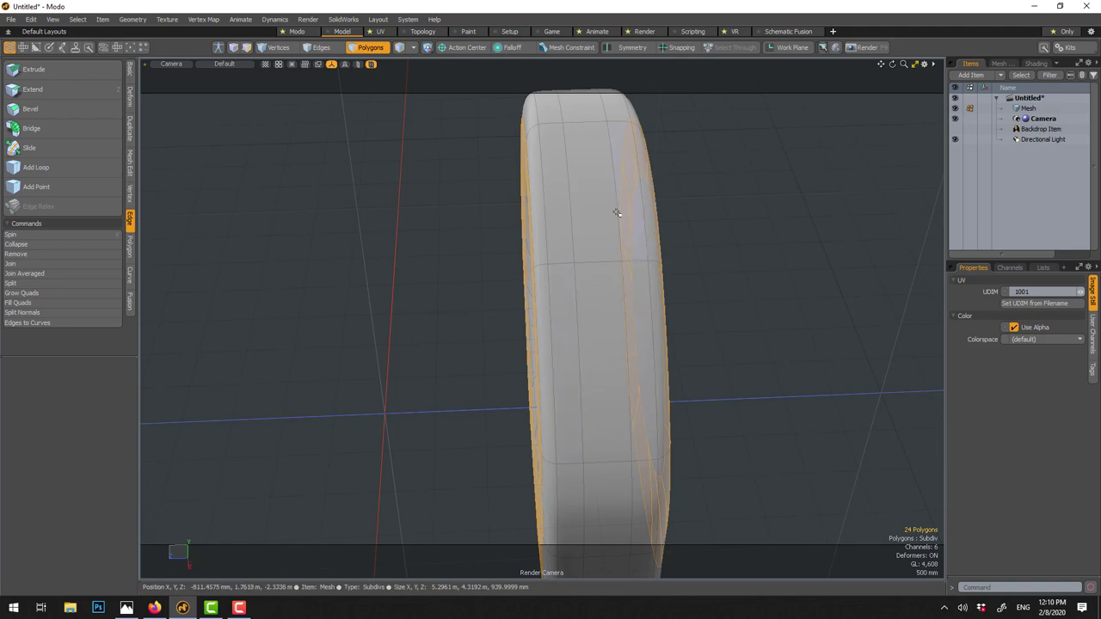
- Select the middle polygon loop around the outer wall and scale it to 105.5 % in X and Y
click(600, 250)
key(l)
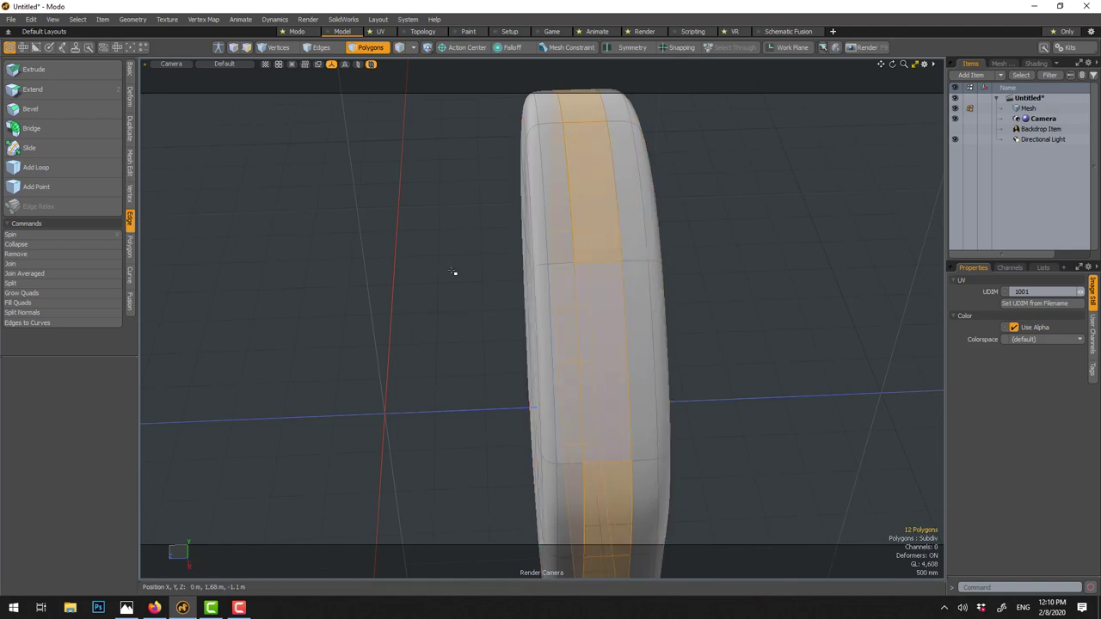
alt+drag(368, 270, 553, 230)
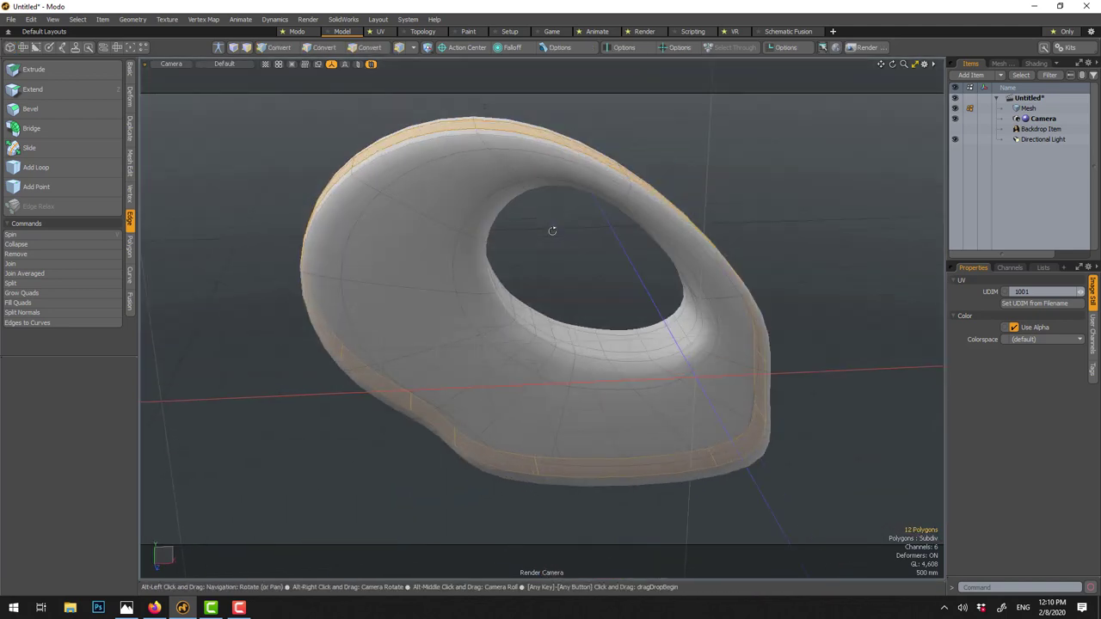
key(r)
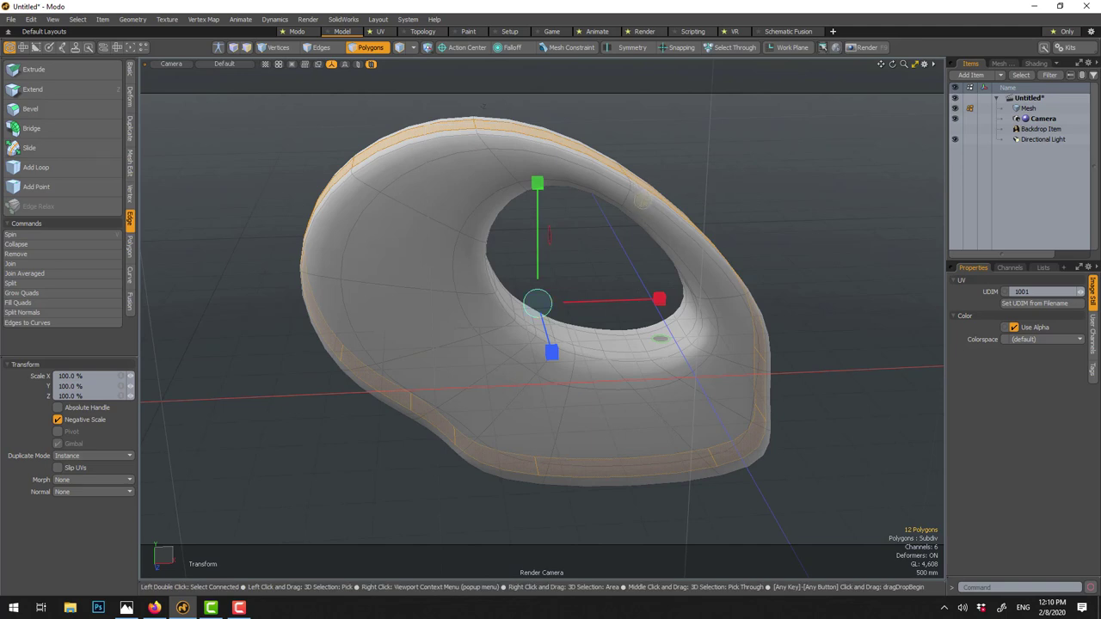
drag(642, 200, 643, 201)
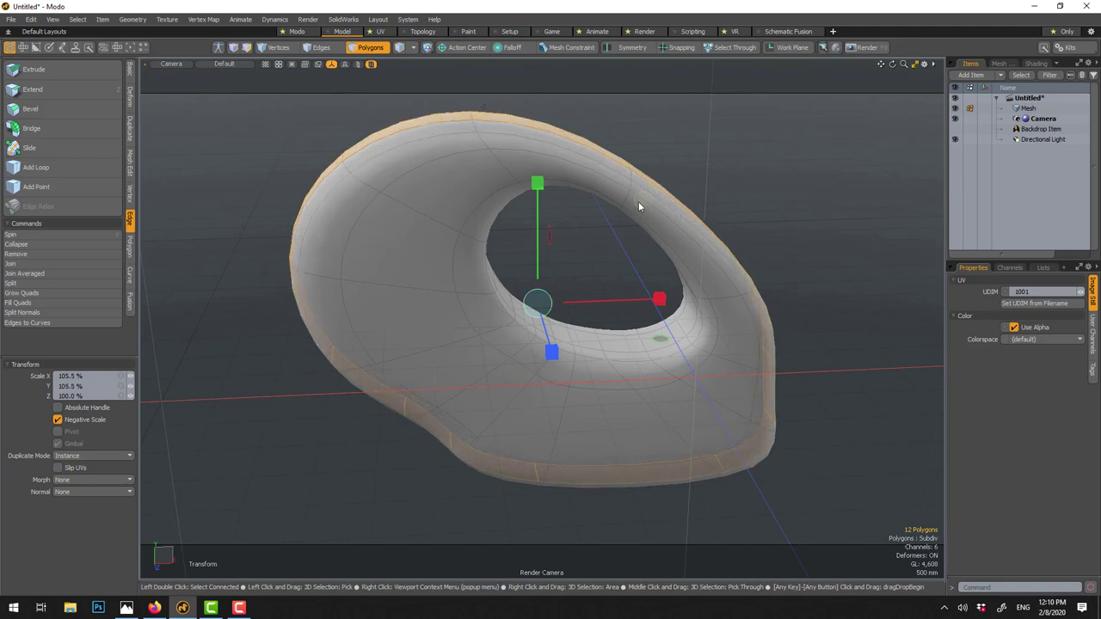
key(space)
- Select the middle polygon loop inside the hole and scale it uniformly to 90.5 %
double_click(633, 341)
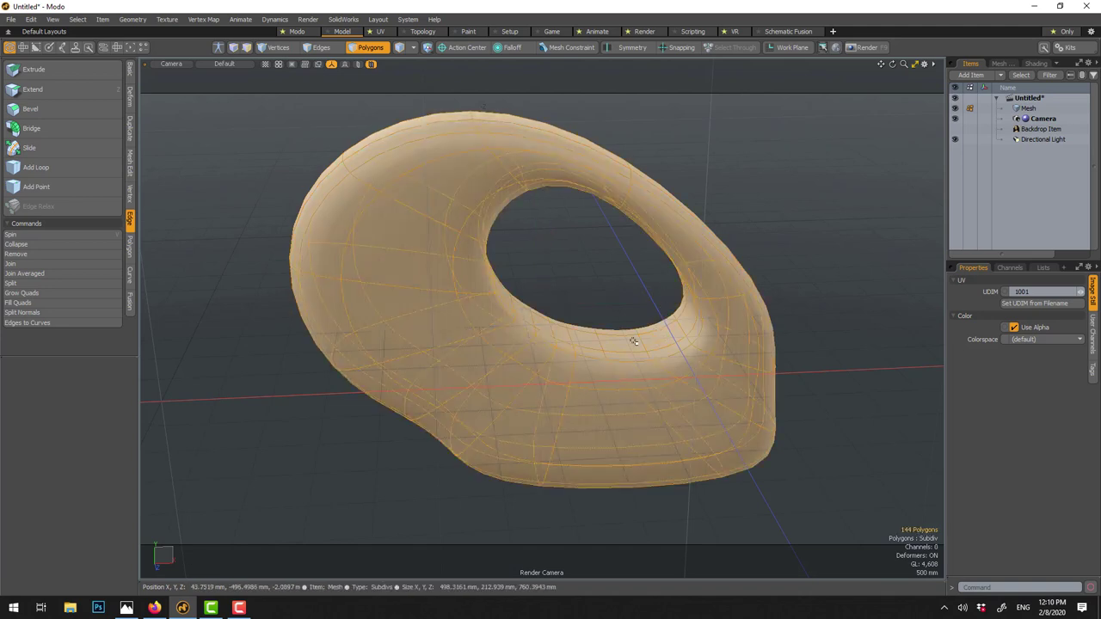
click(633, 341)
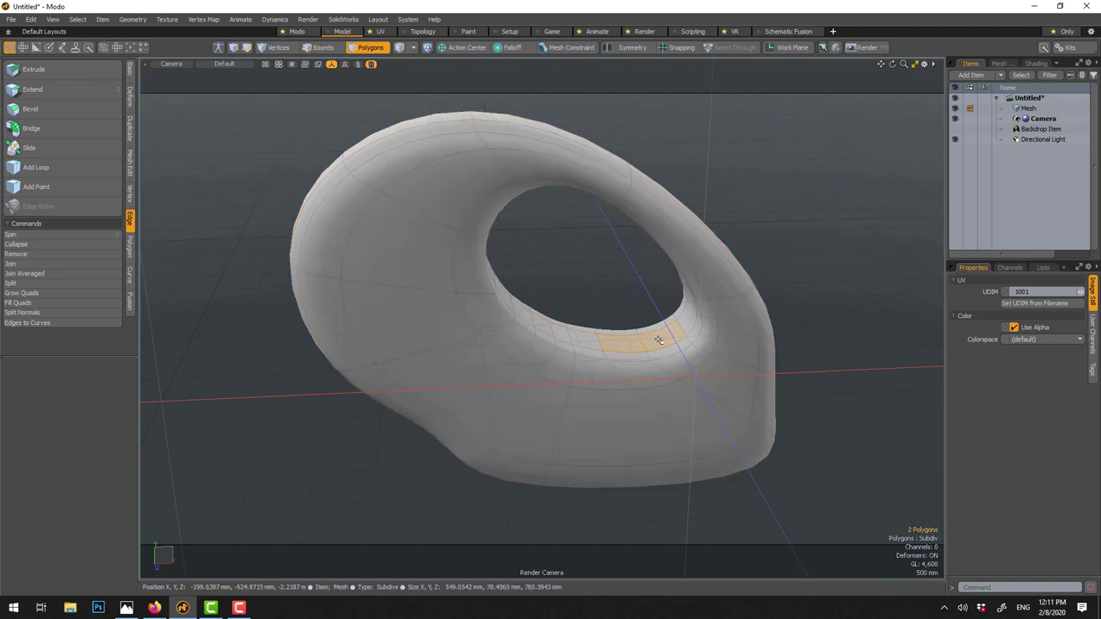
key(Up)
key(Up)
key(Up)
key(Up)
key(Up)
key(r)
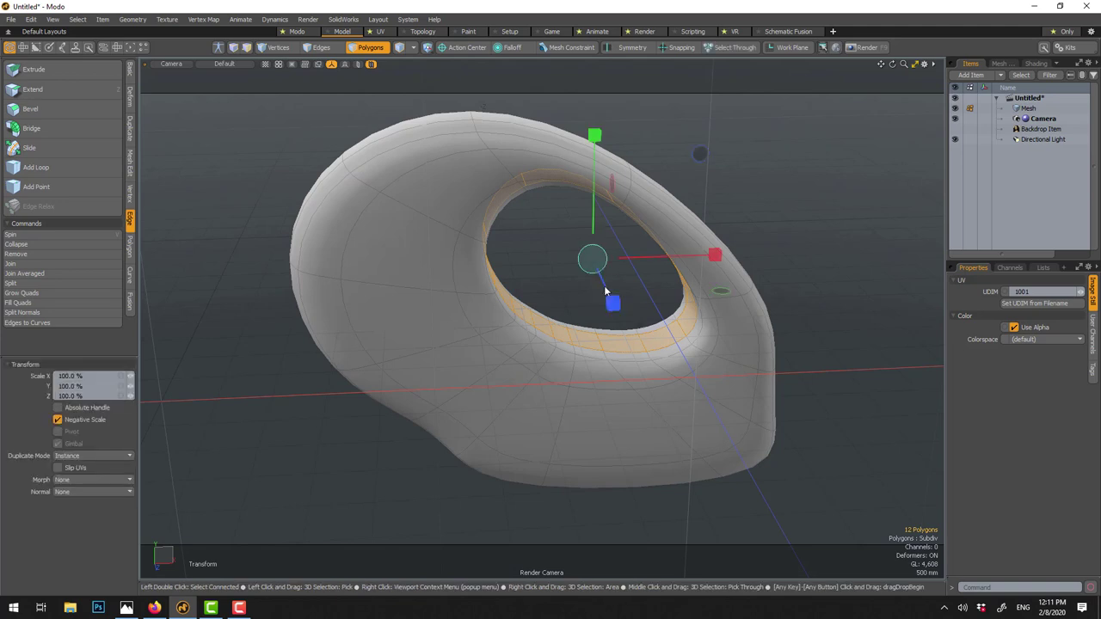
drag(592, 258, 581, 260)
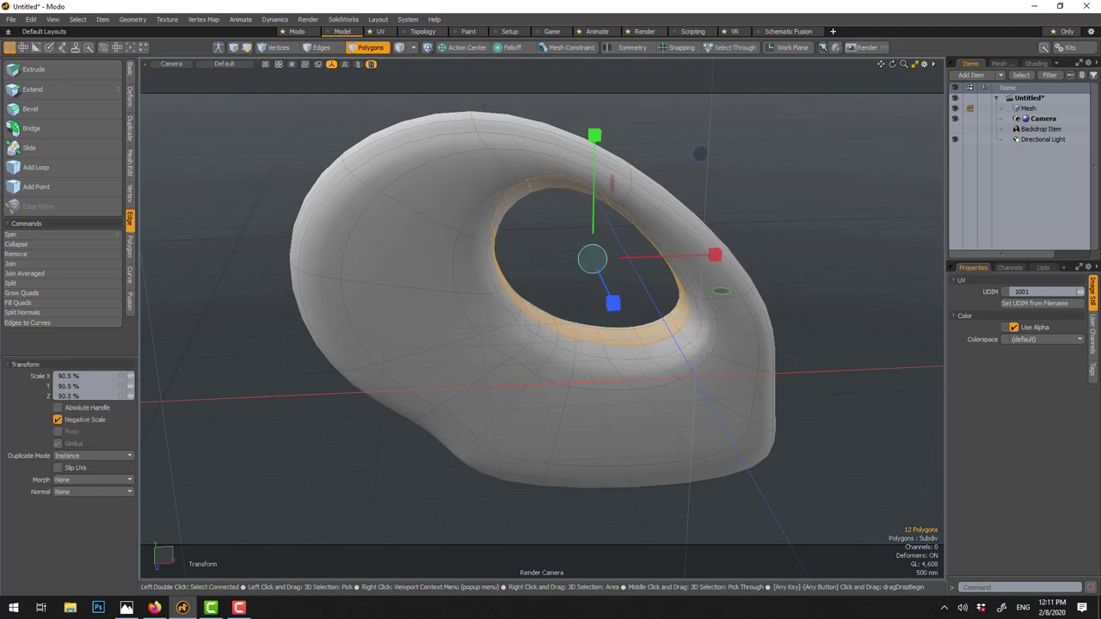
key(space)
click(729, 212)
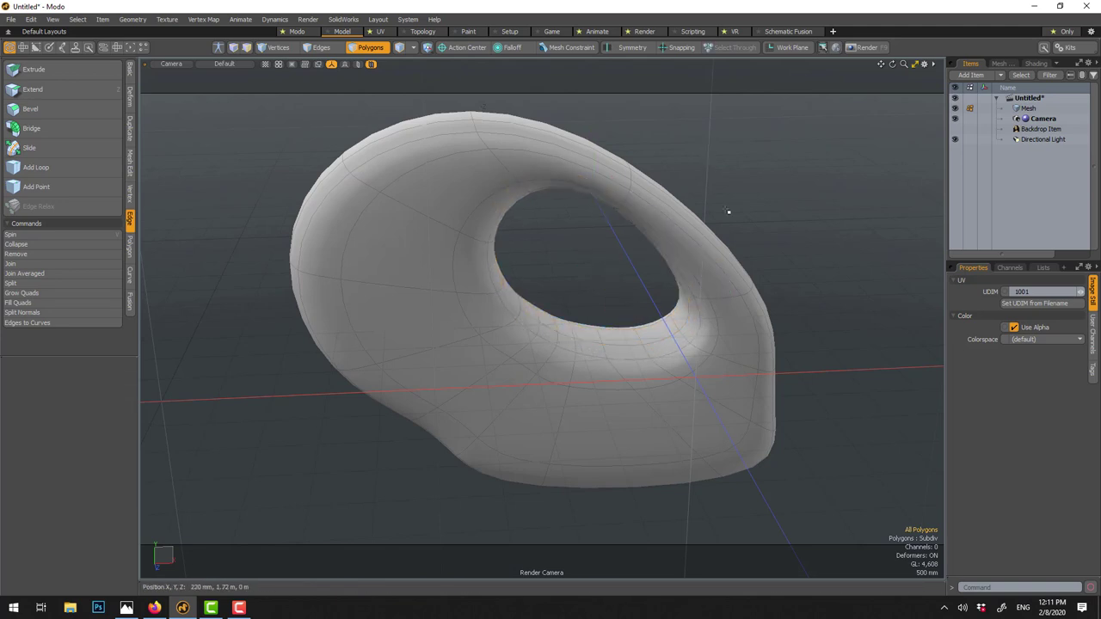
- Select the front polygon beside the hole on the sculpture's wide side and move it 60 mm along Z
alt+drag(732, 228, 801, 203)
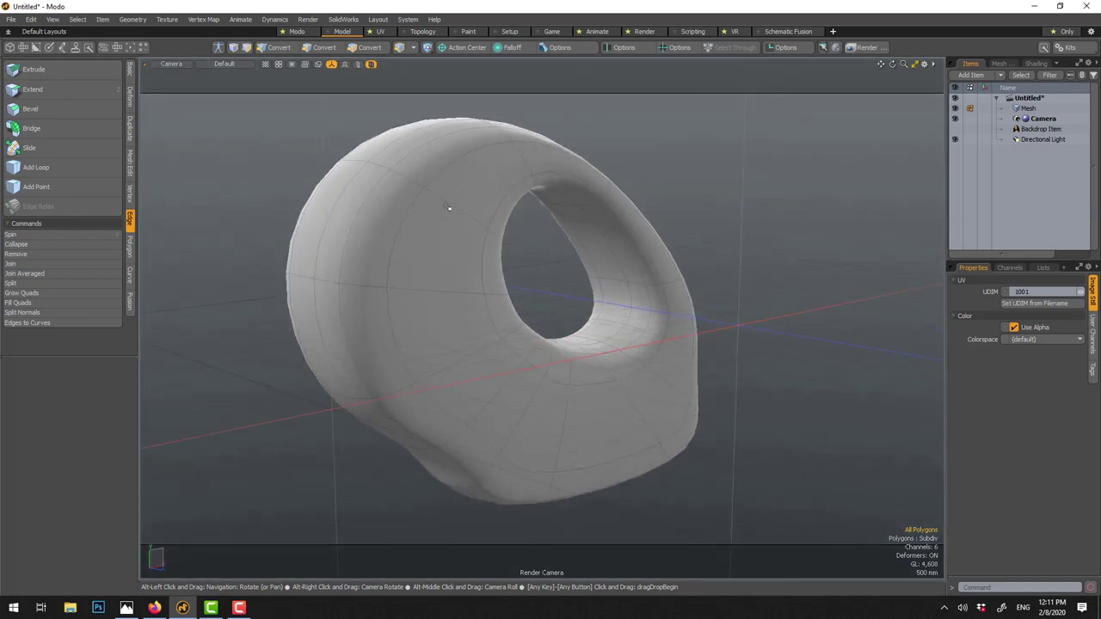
key(w)
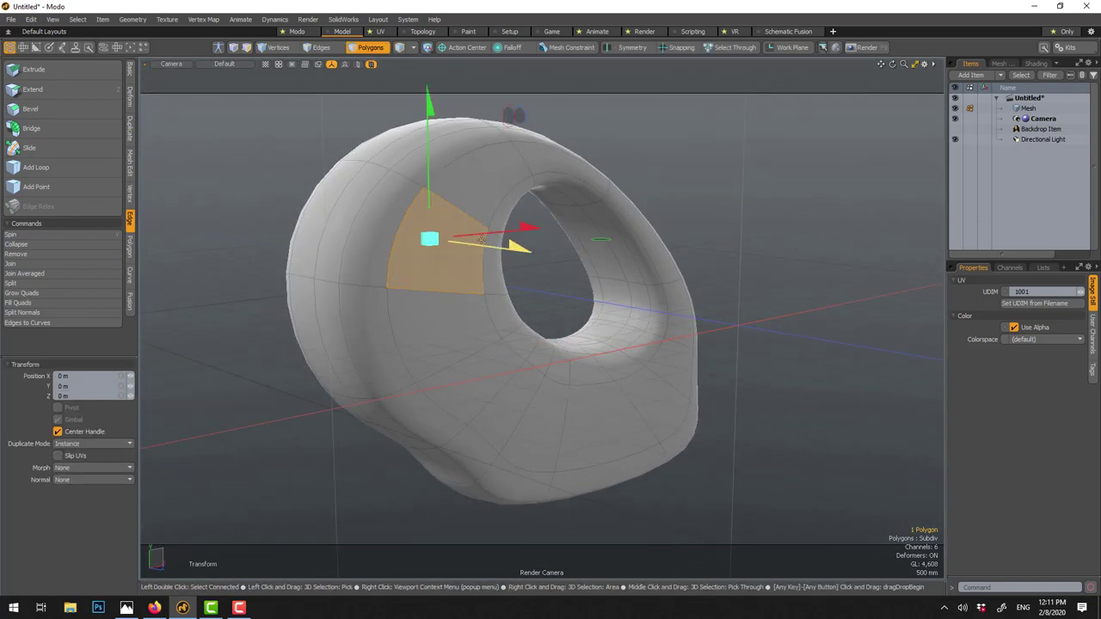
drag(483, 252, 487, 254)
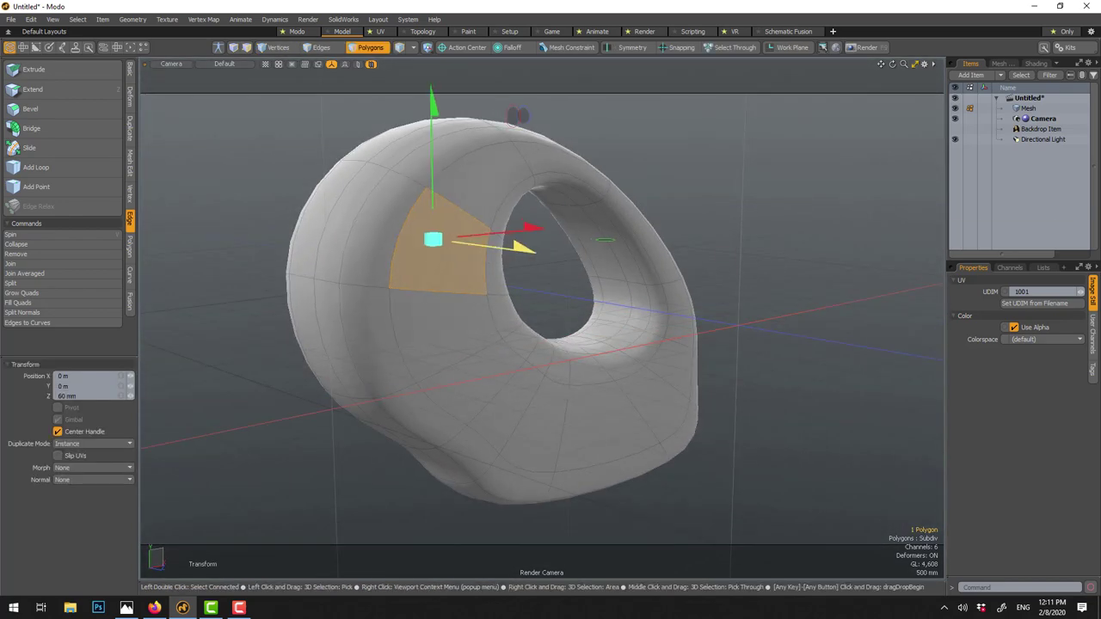
key(space)
click(560, 266)
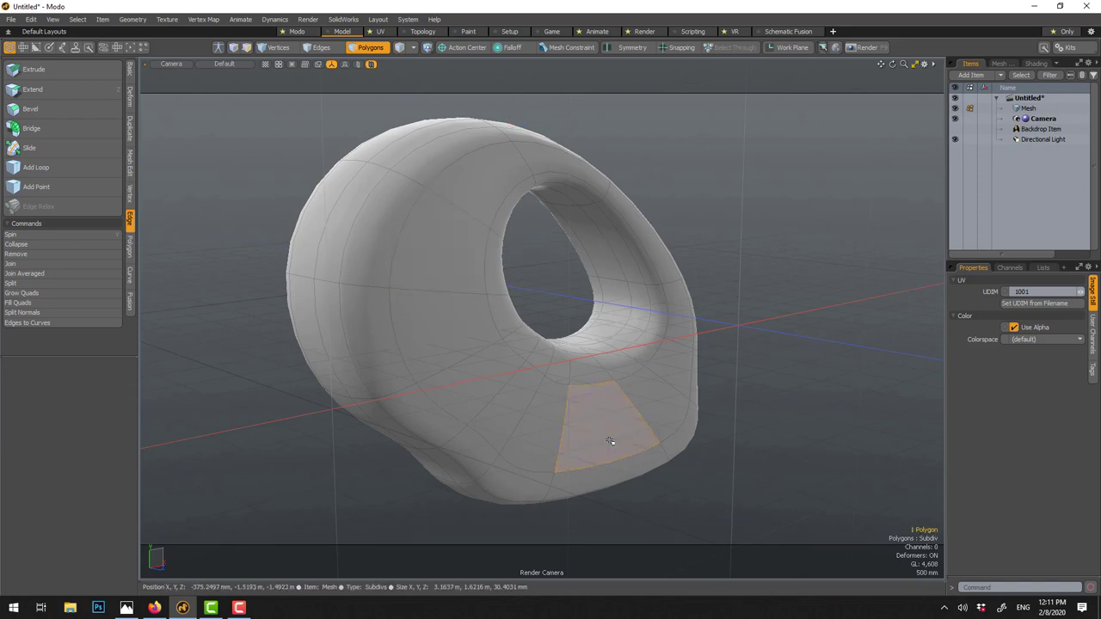
- Move the front polygon below the hole 80 mm along Z
click(610, 441)
key(w)
drag(651, 427, 657, 429)
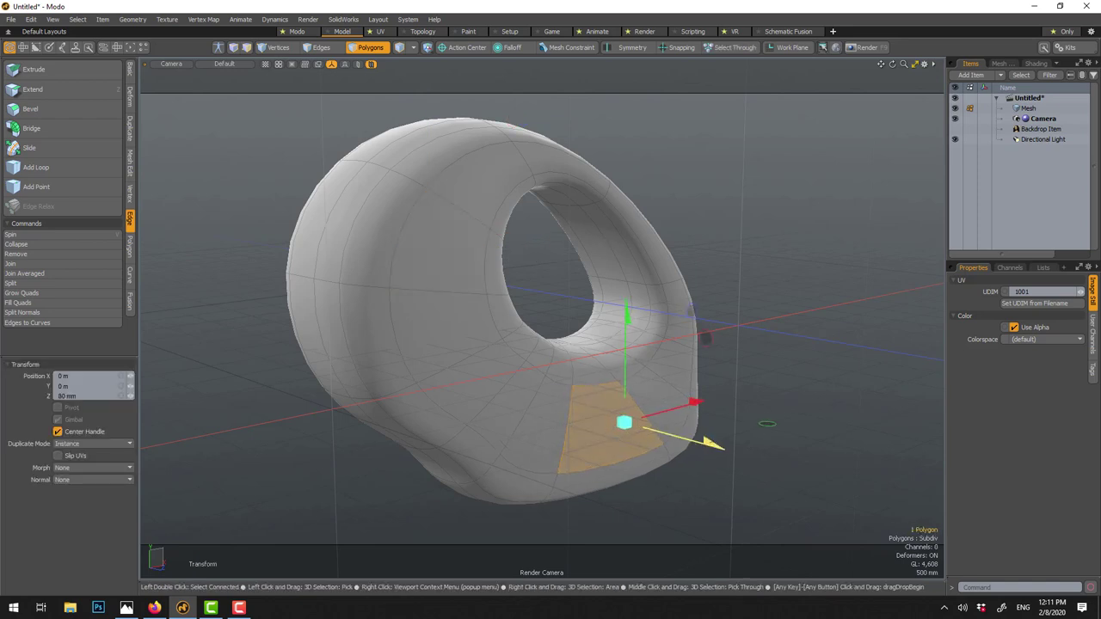
key(space)
click(818, 241)
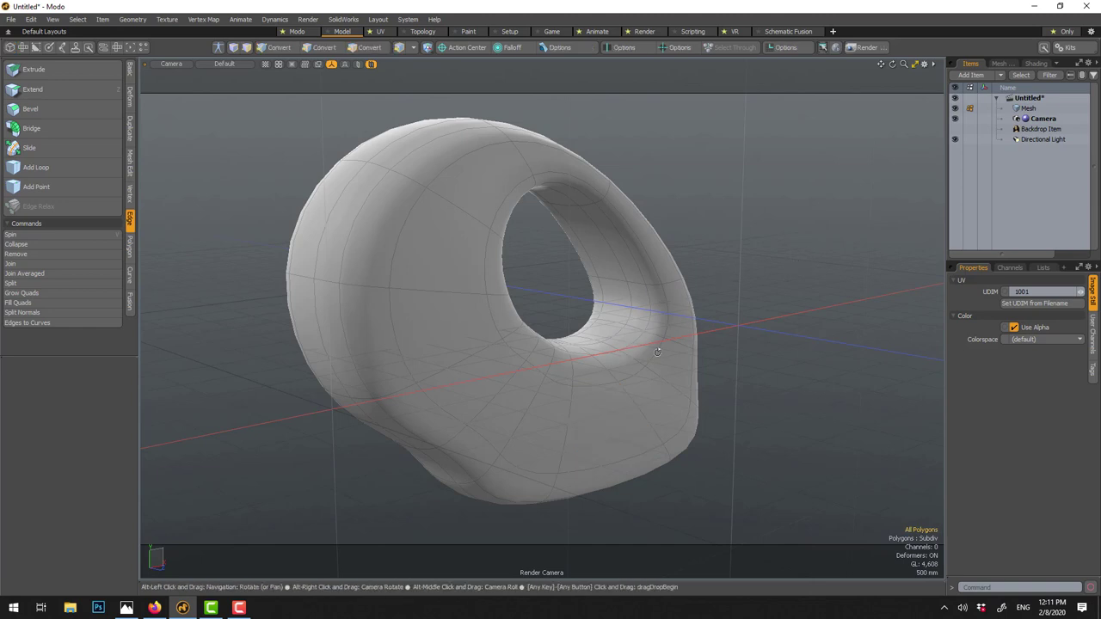
alt+drag(818, 241, 822, 350)
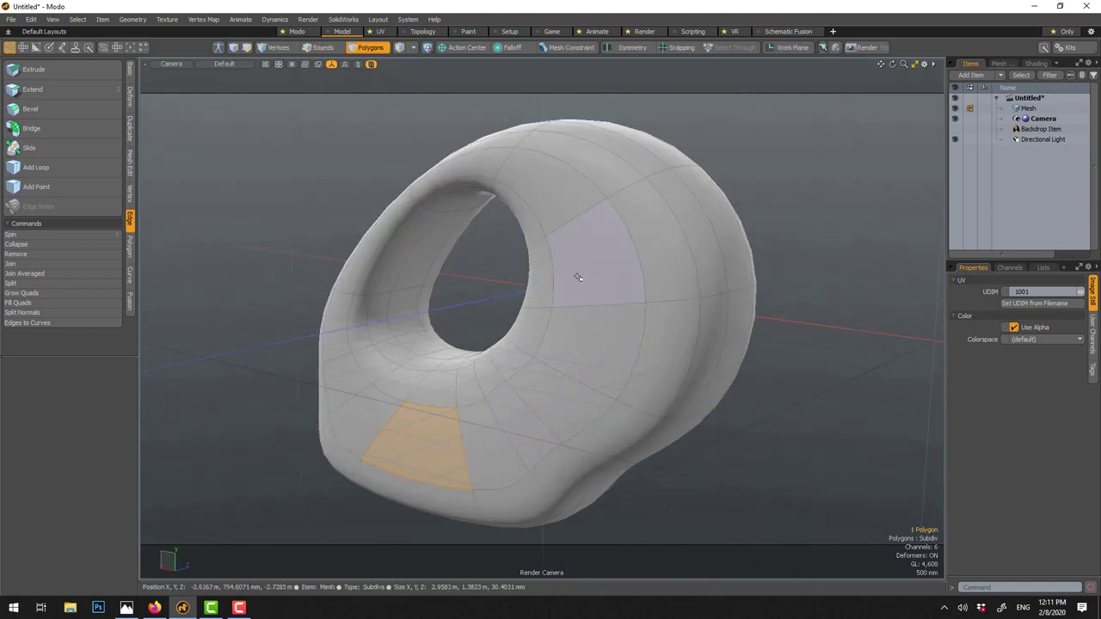
- Add the polygon beside the hole to the selected one below it and move both -120 mm along Z
key(w)
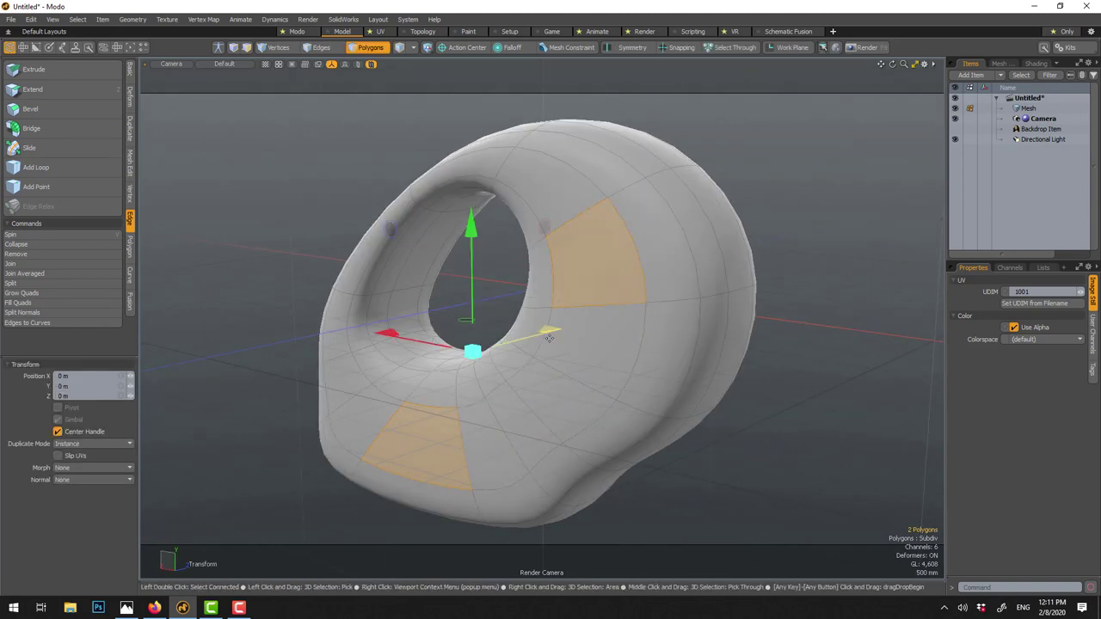
drag(551, 331, 543, 334)
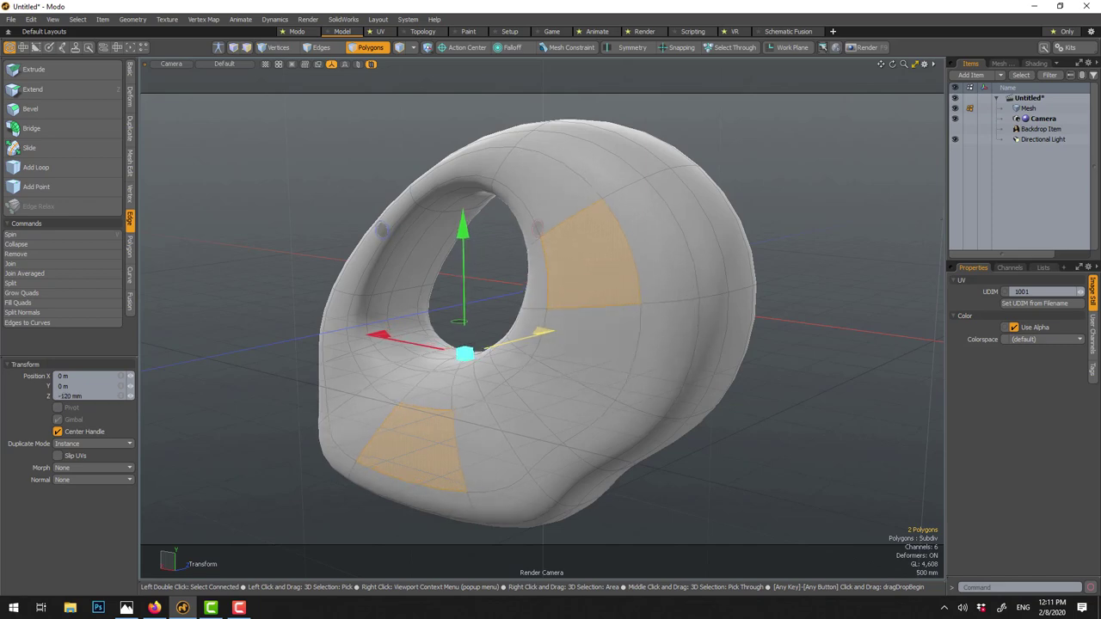
key(space)
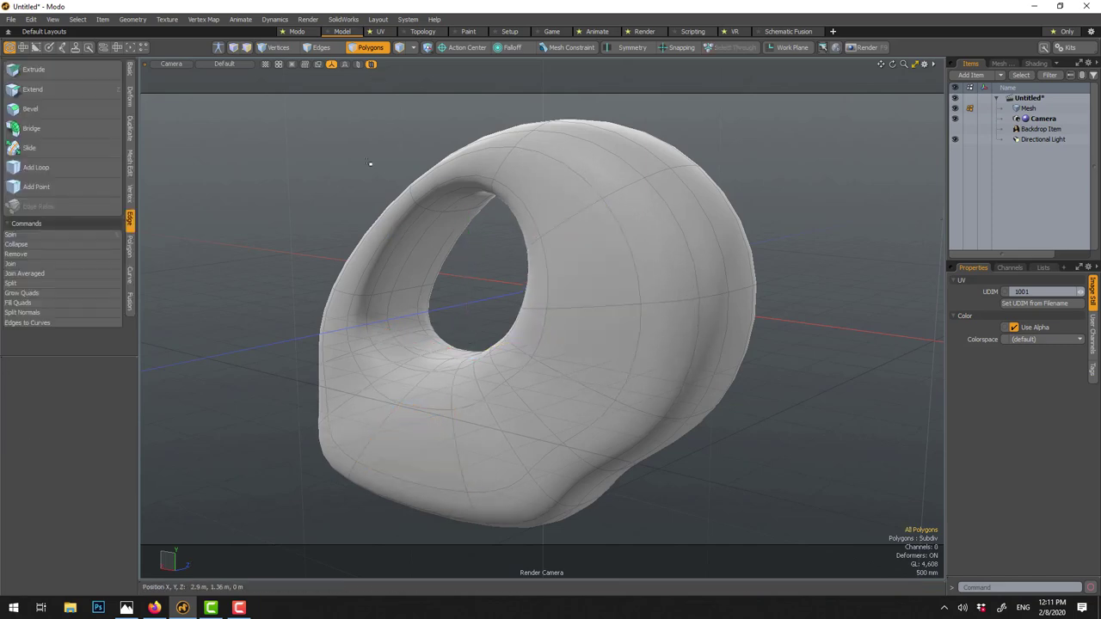
- Examine the sculpture's overall form from other angles, comparing the faceted cage with the subdivided surface
alt+drag(493, 278, 518, 273)
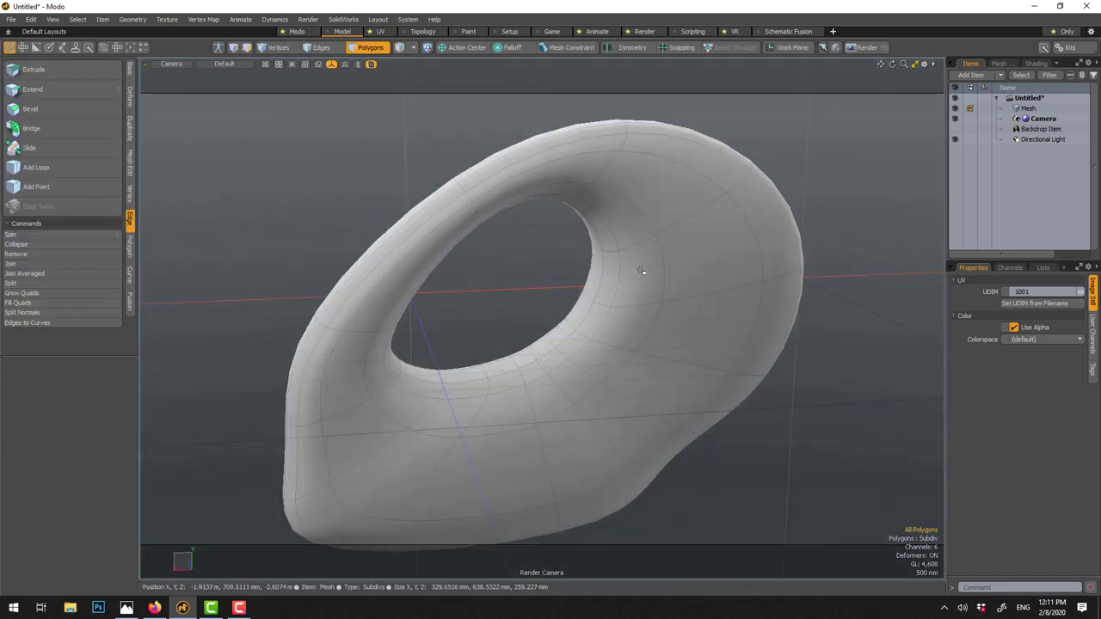
click(372, 46)
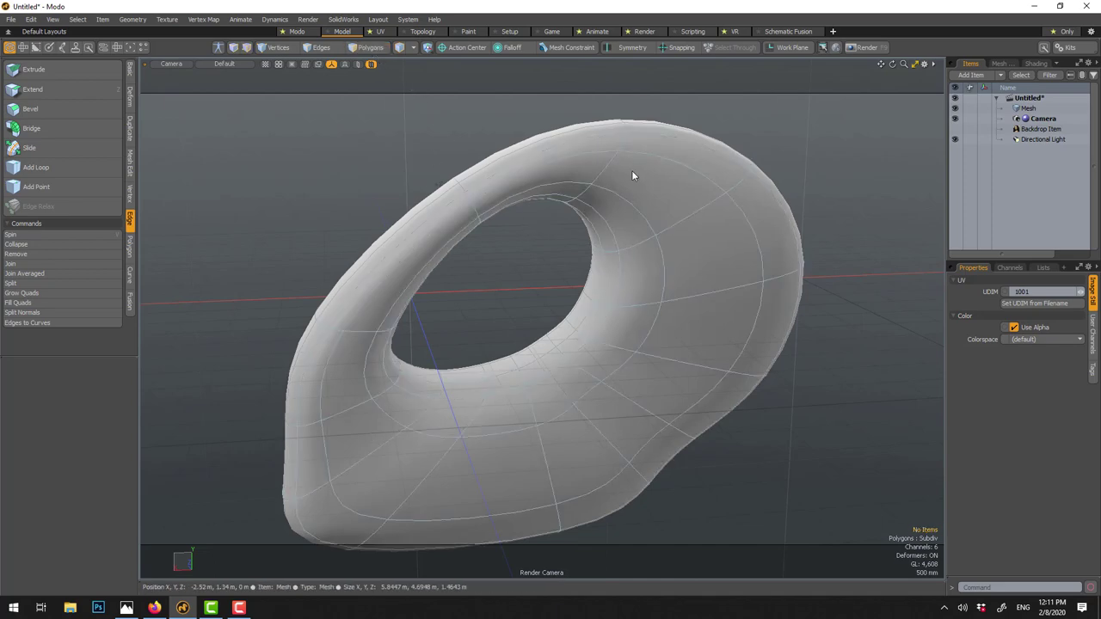
alt+drag(681, 356, 388, 356)
key(Tab)
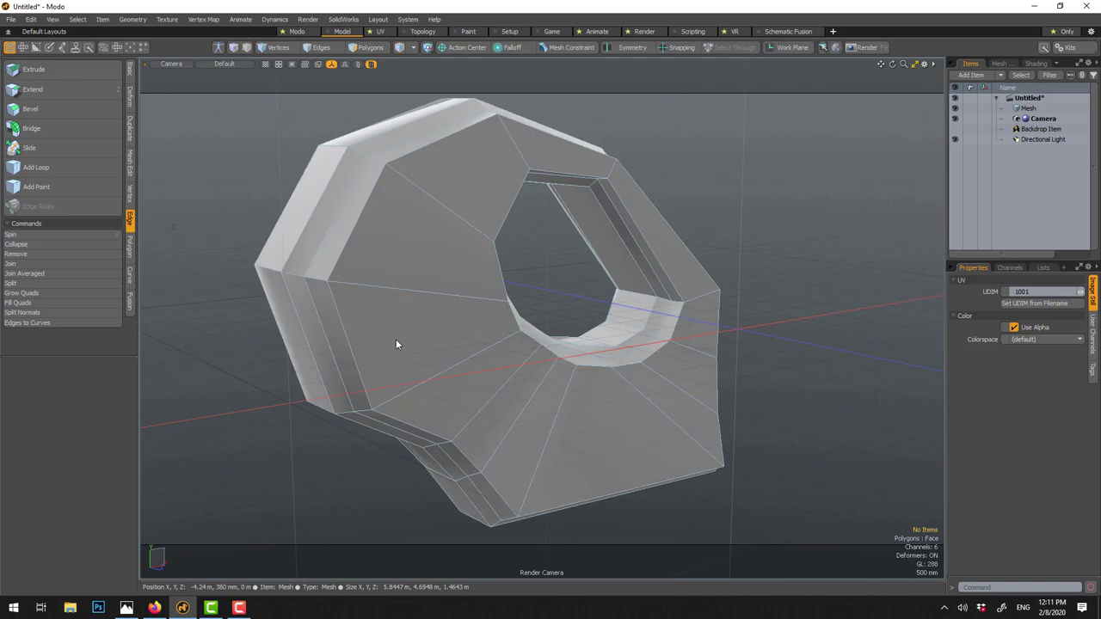
key(Tab)
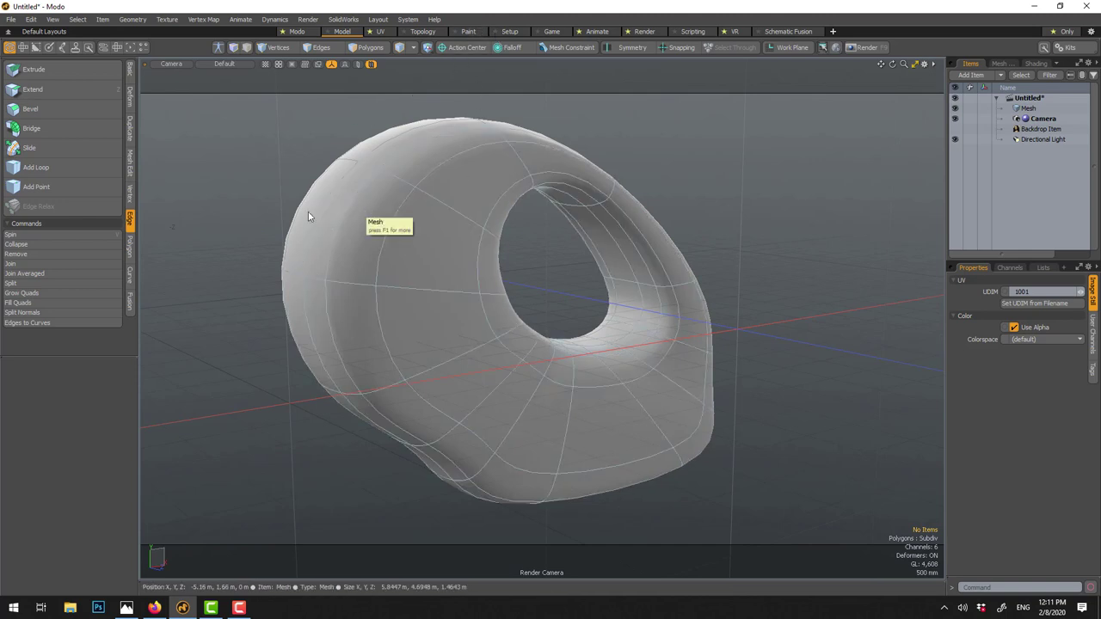
- Activate the sculpt Move tool with a brush size of 203, try a stroke on the outer wall and undo it
key(shift+s)
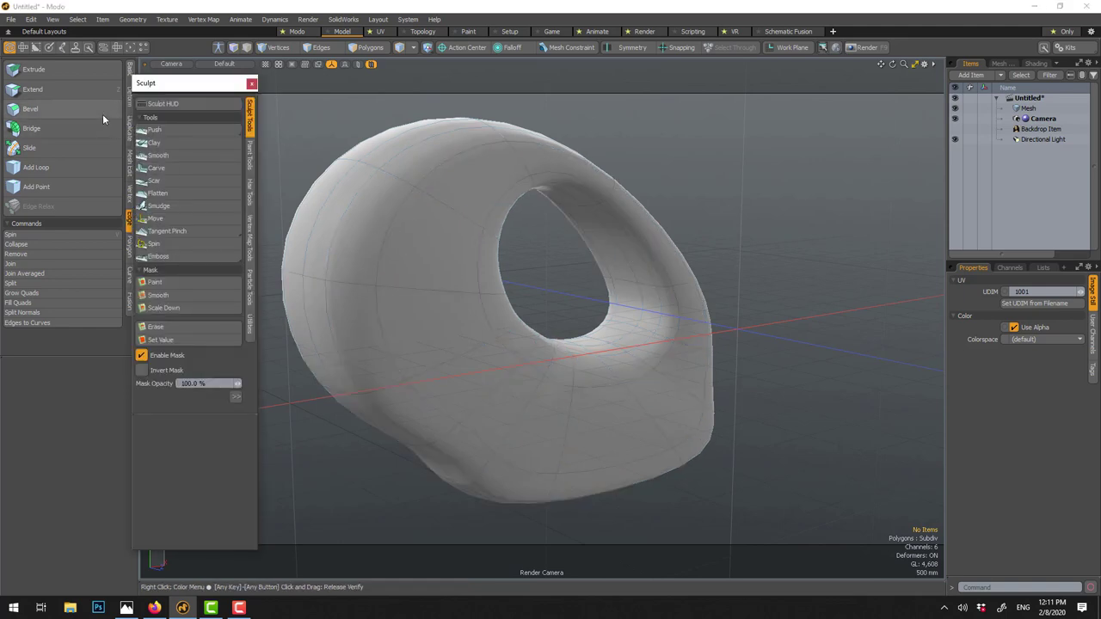
click(158, 220)
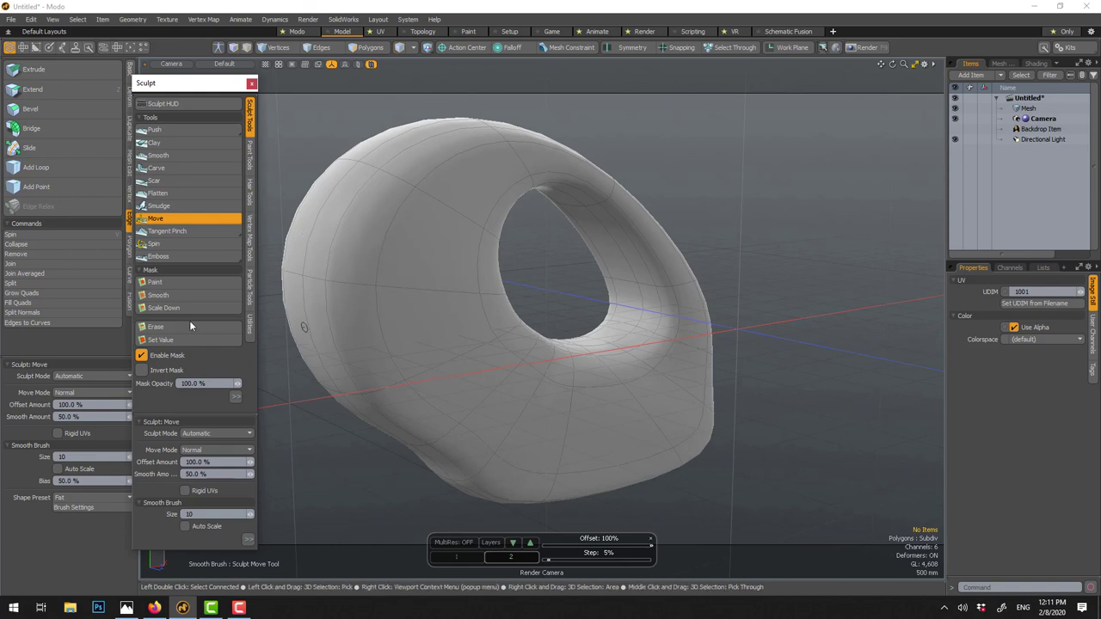
right_drag(418, 308, 534, 308)
shift+click(417, 307)
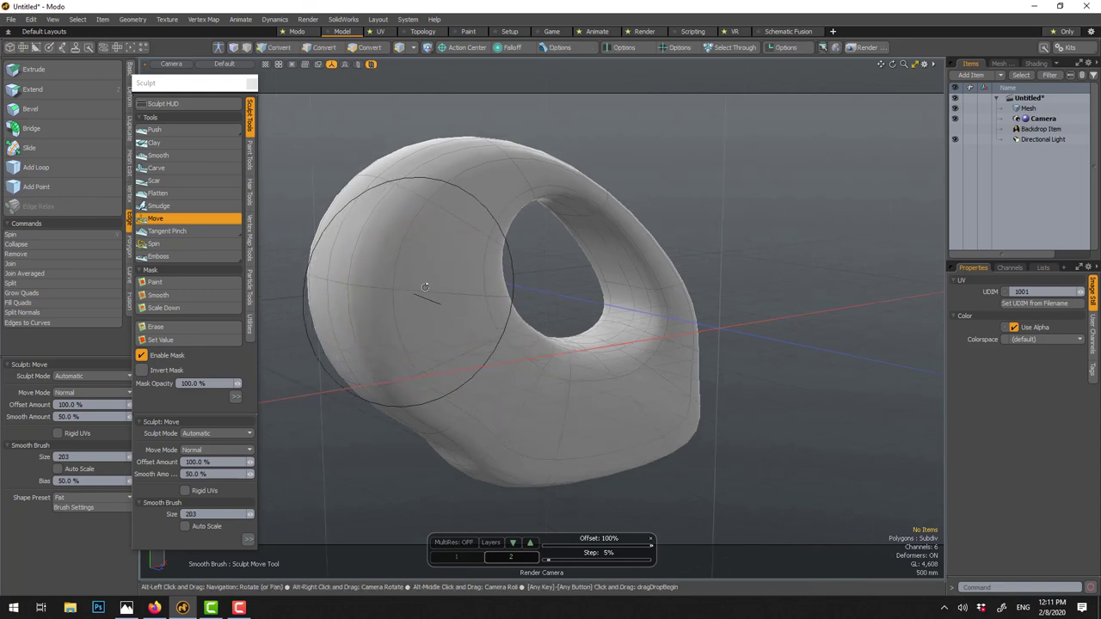
alt+drag(434, 312, 540, 318)
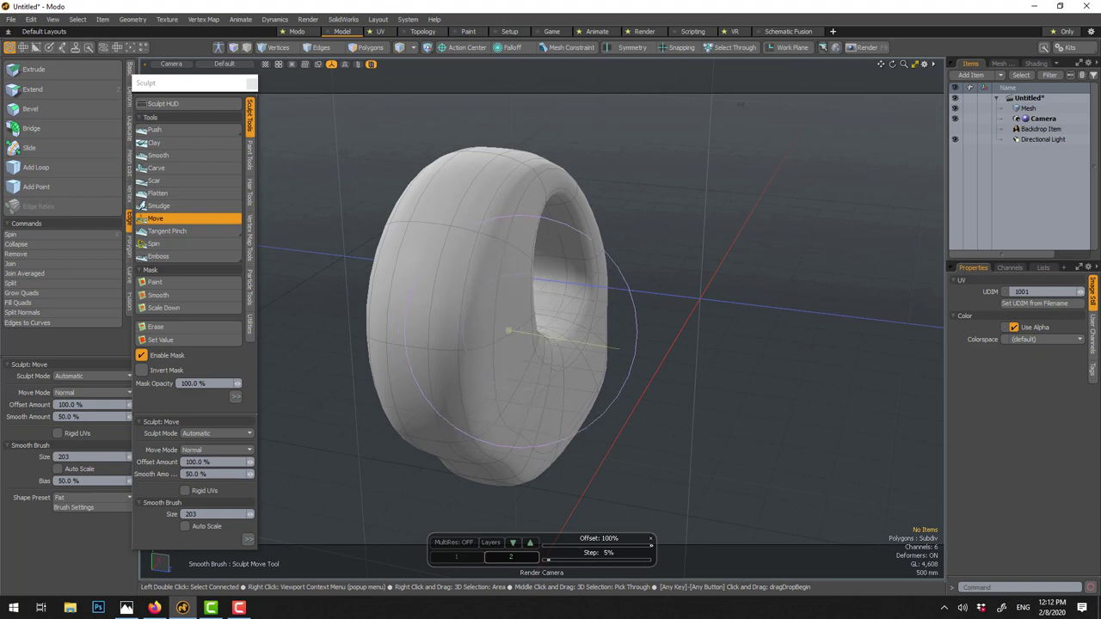
drag(508, 330, 499, 259)
key(ctrl+z)
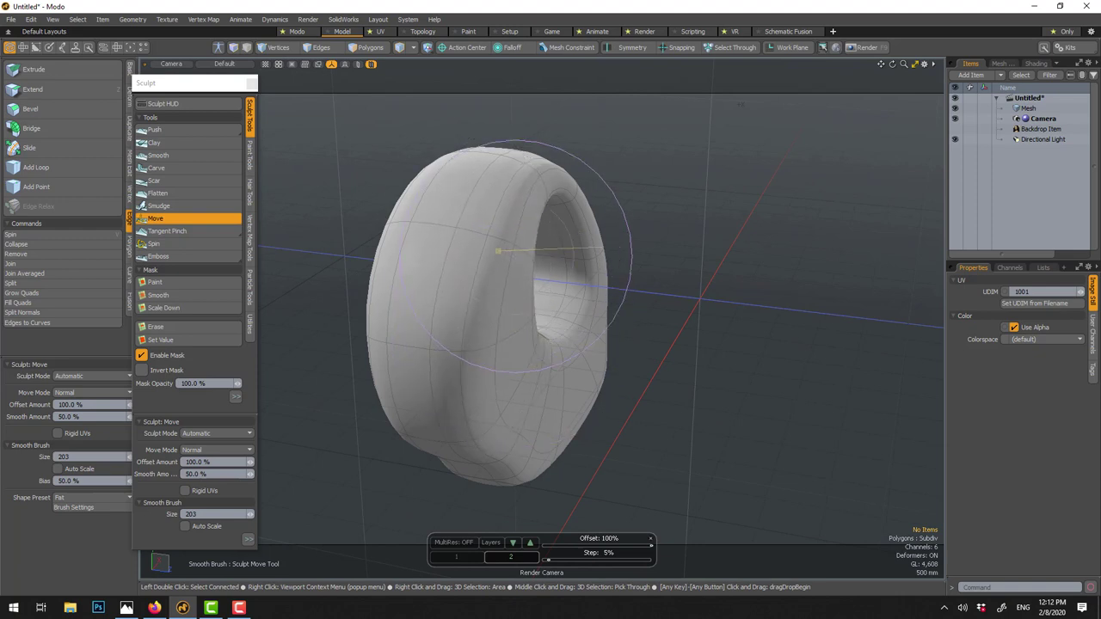
- Reshape the outer wall and the inside of the hole with sculpt Move strokes, using brush sizes 142, 69 and 102
right_drag(602, 249, 566, 251)
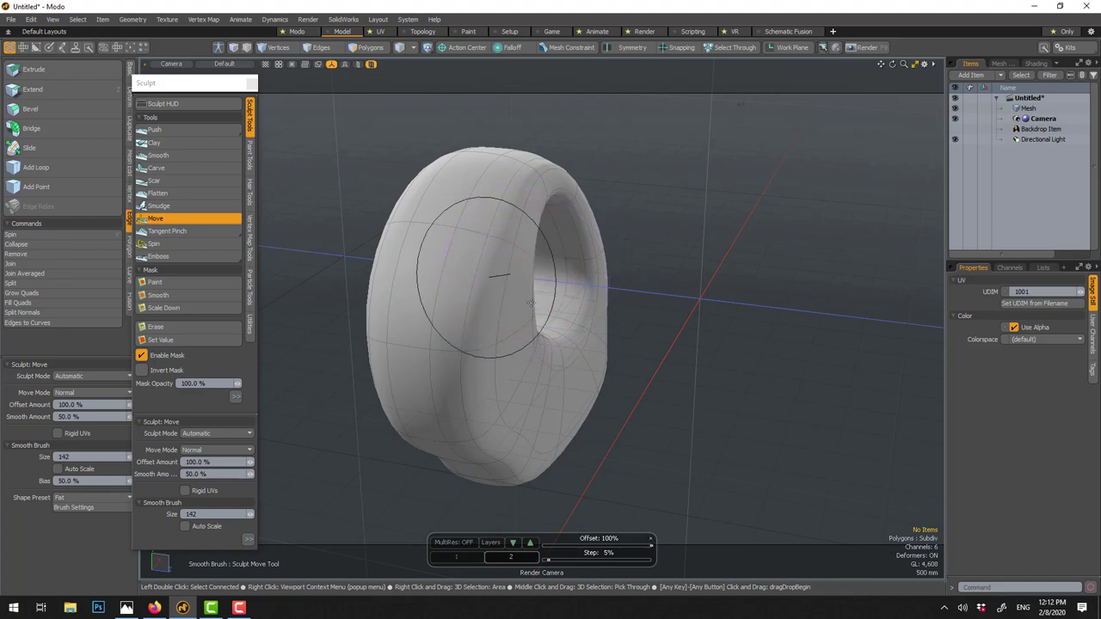
drag(582, 374, 337, 314)
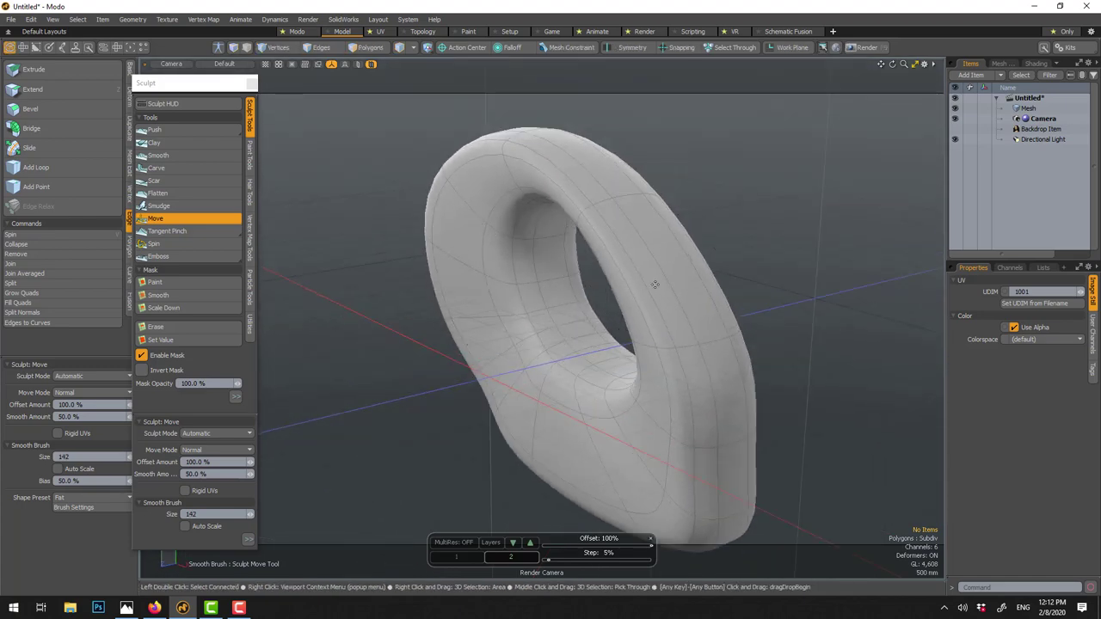
drag(675, 340, 685, 327)
mouse_move(563, 329)
mouse_down()
mouse_move(568, 315)
mouse_move(563, 325)
mouse_up()
right_drag(520, 340, 567, 330)
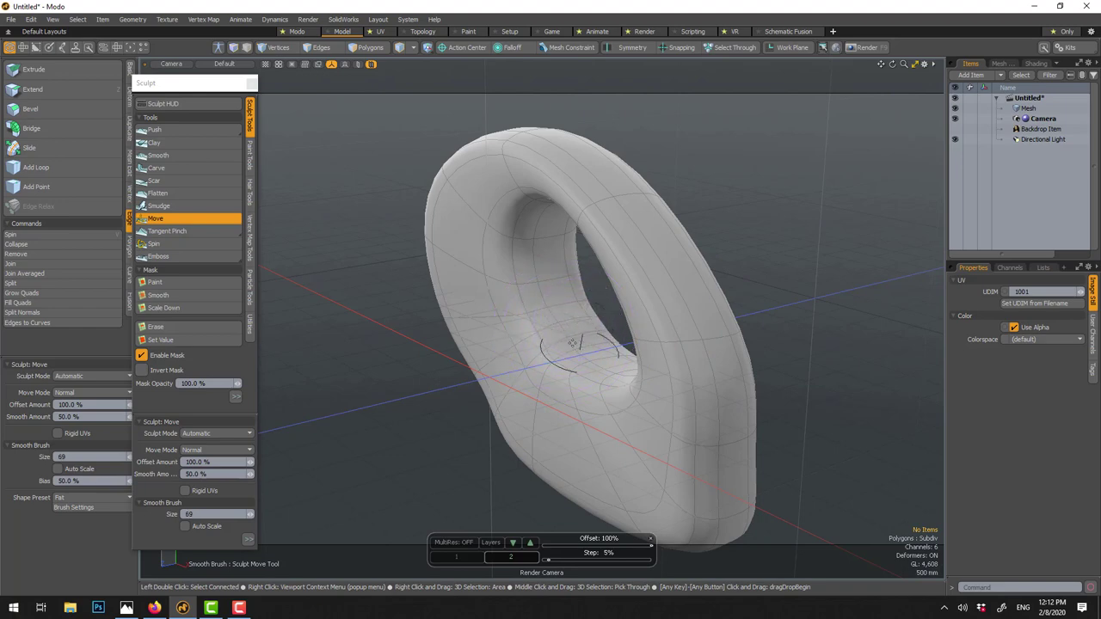
alt+drag(572, 343, 562, 267)
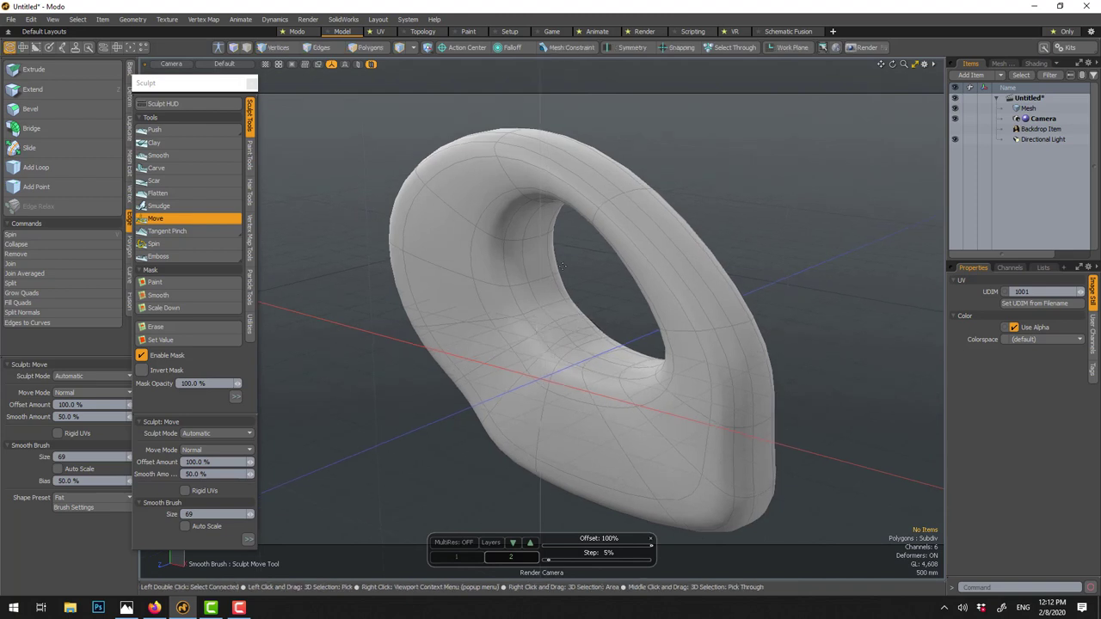
mouse_move(561, 267)
right_down()
mouse_move(536, 258)
mouse_move(551, 268)
mouse_move(532, 271)
right_up()
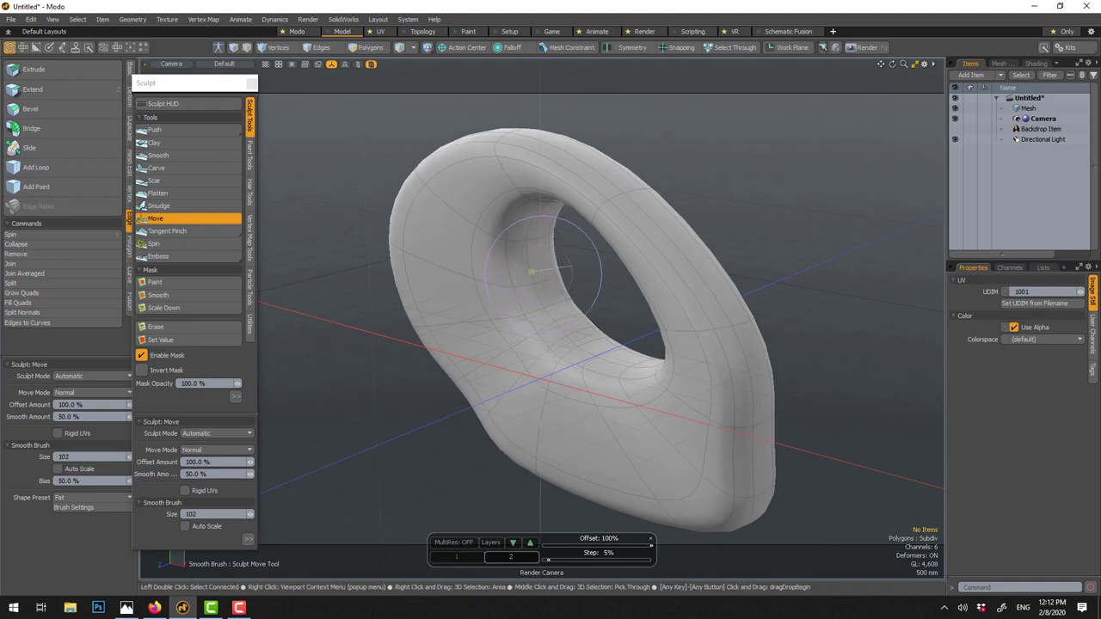
- Leave the sculpt Move tool, select the Mesh item and fit it in the view
alt+drag(504, 332, 597, 318)
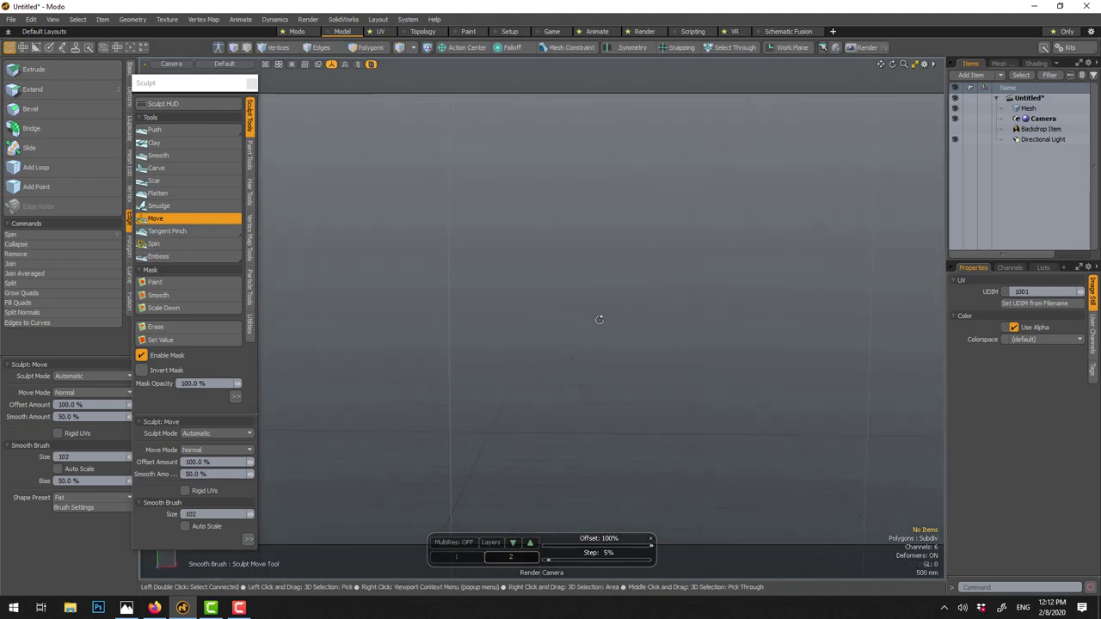
key(q)
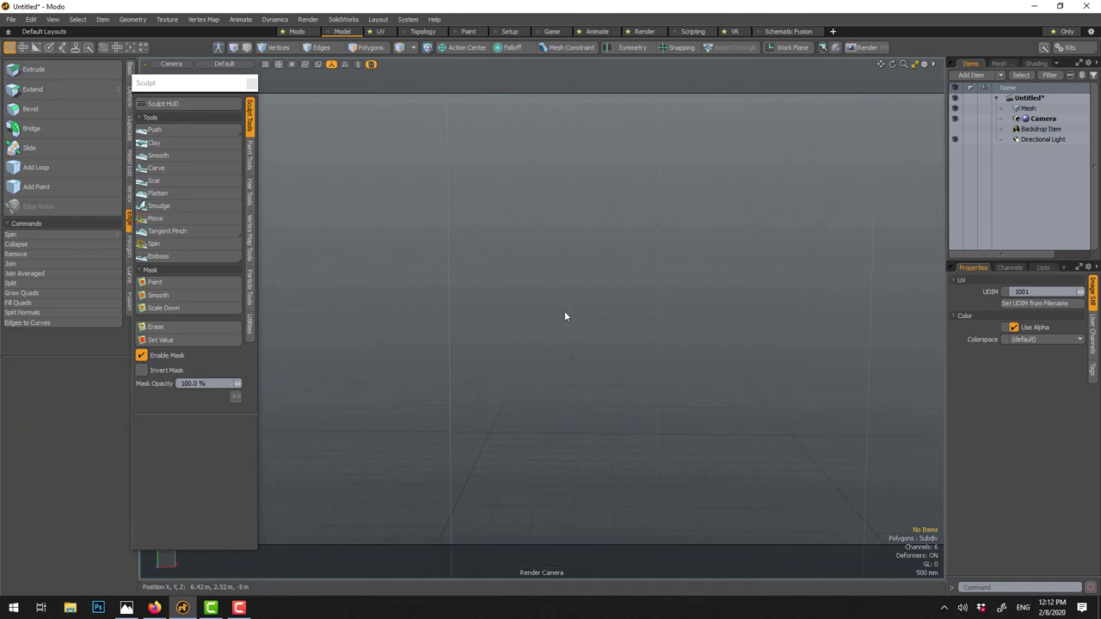
alt+drag(652, 307, 860, 216)
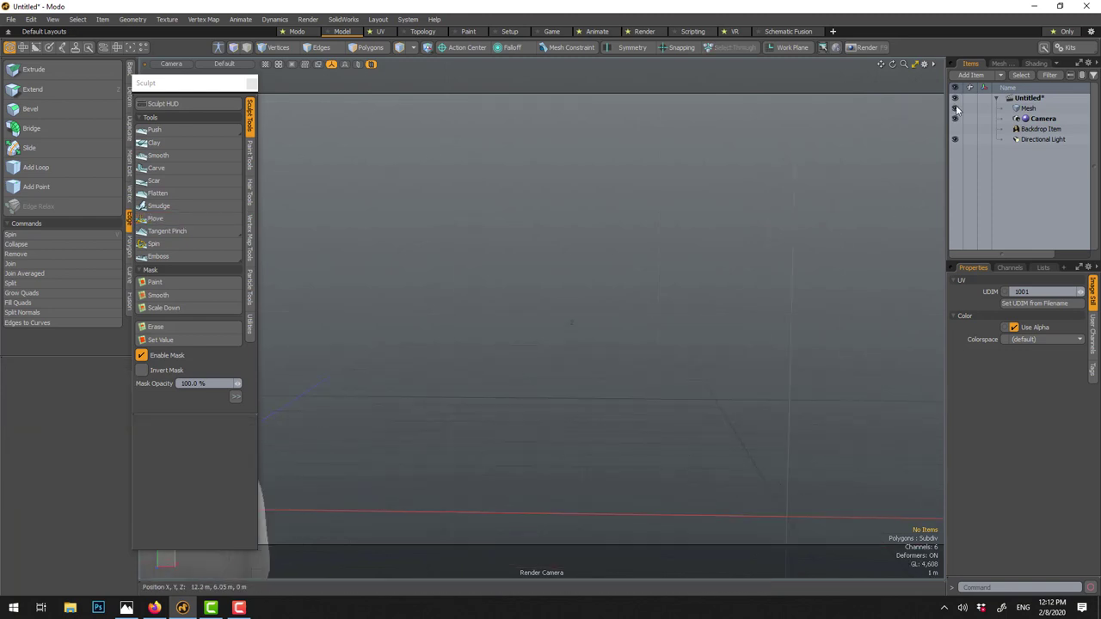
click(1023, 108)
key(a)
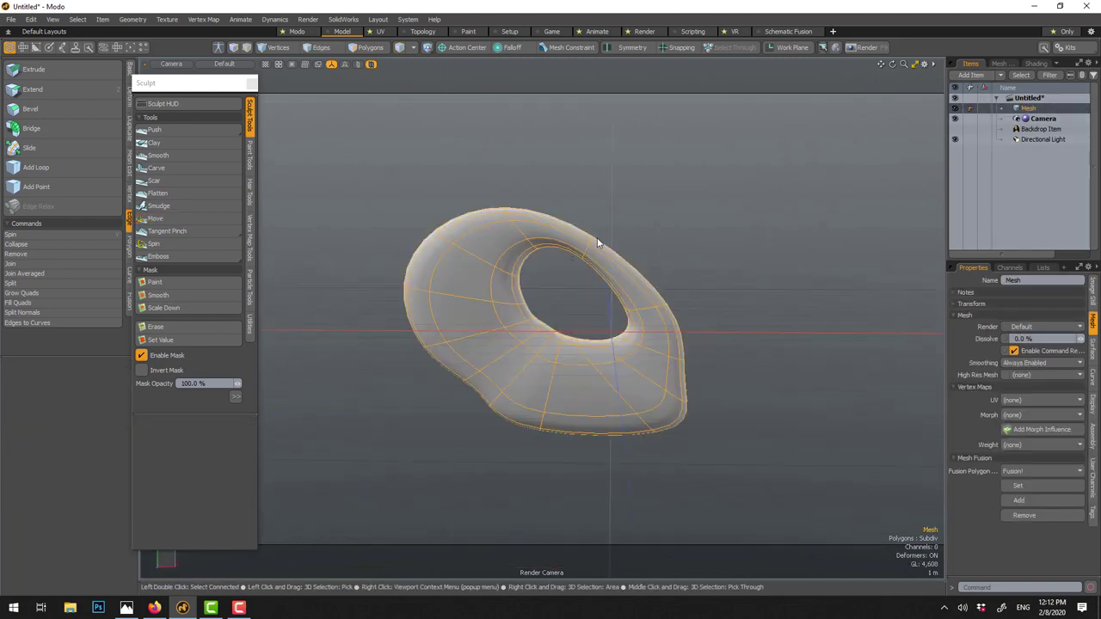
alt+drag(596, 238, 569, 164)
click(569, 169)
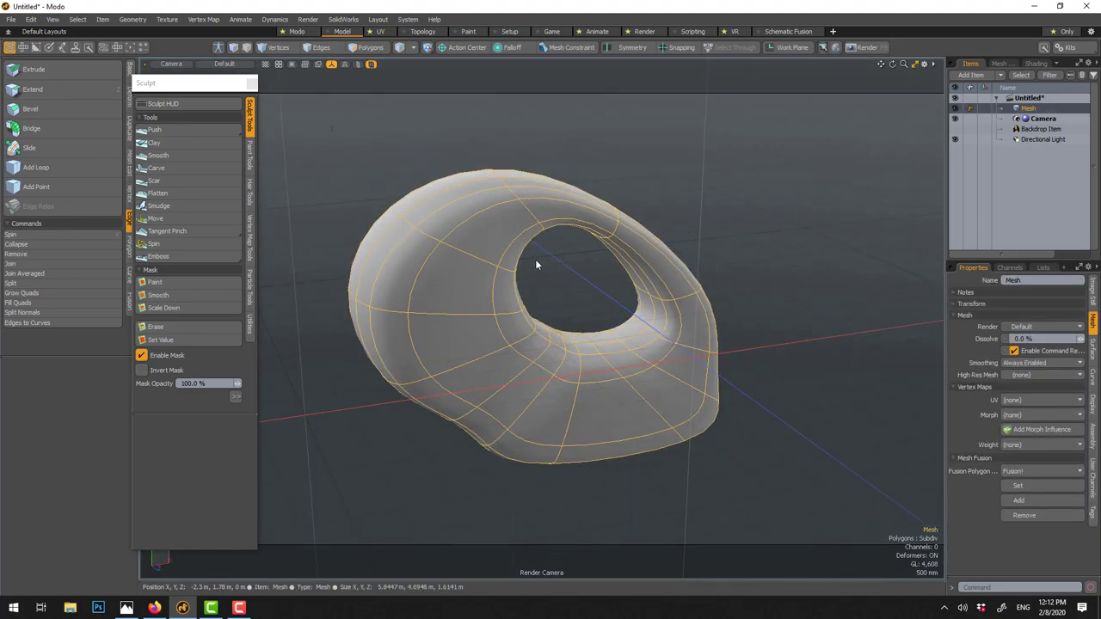
alt+drag(570, 283, 567, 228)
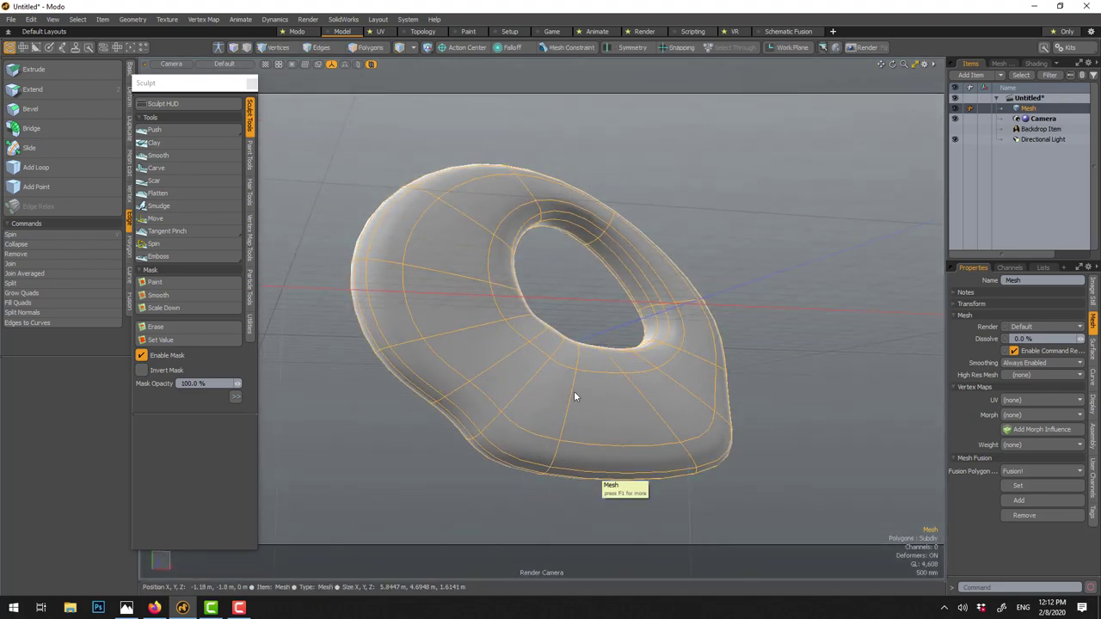
- Turn off subdivision smoothing and select the three adjacent polygons on the sculpture's underside
key(Tab)
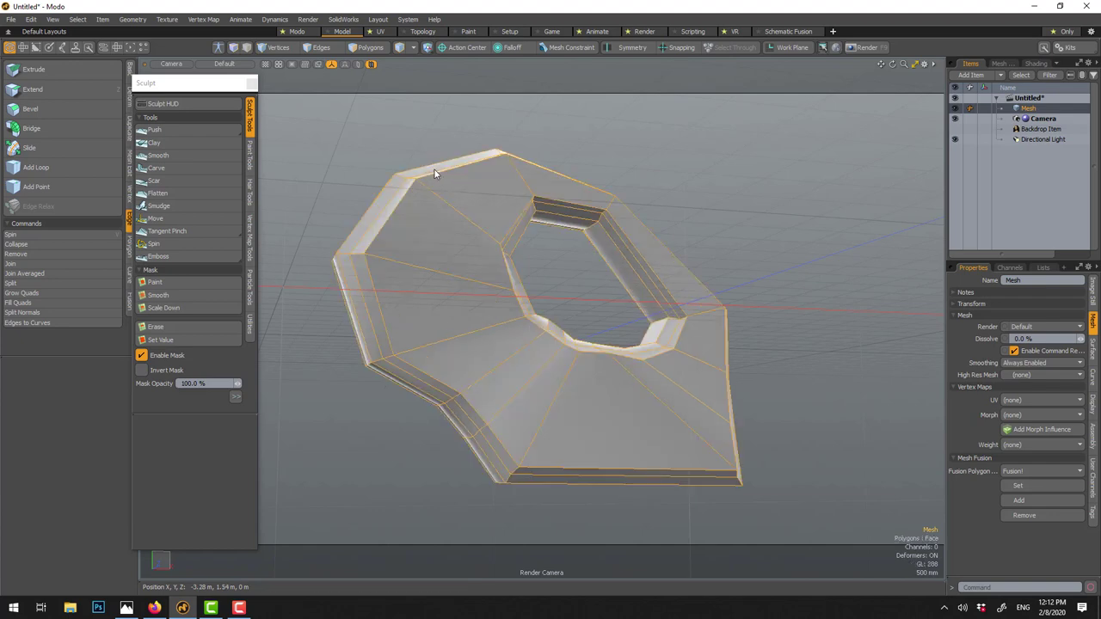
key(3)
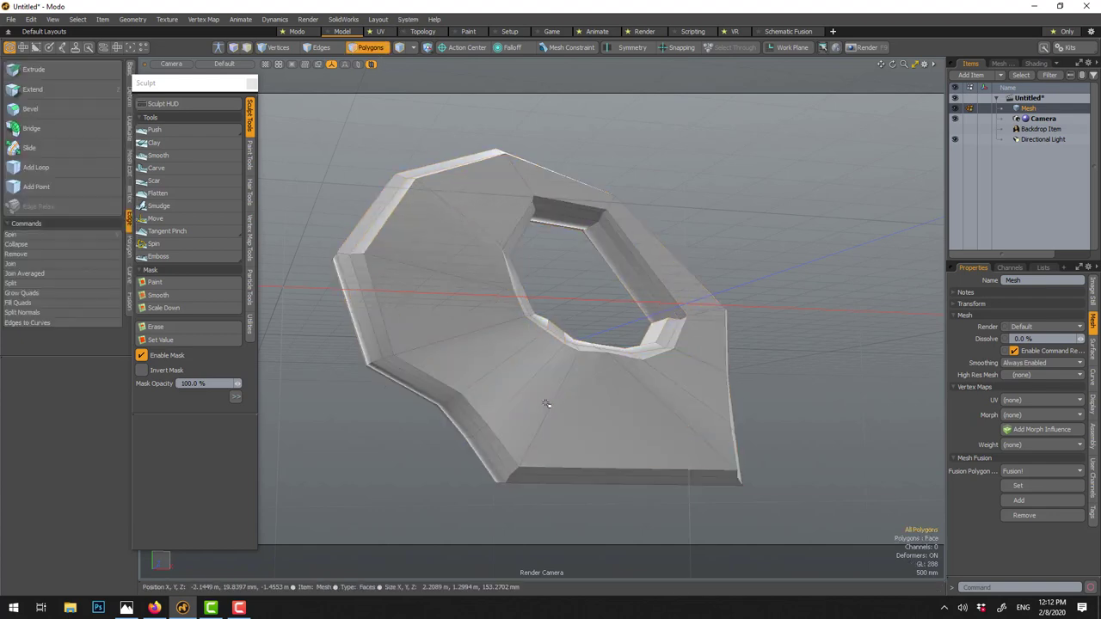
click(582, 478)
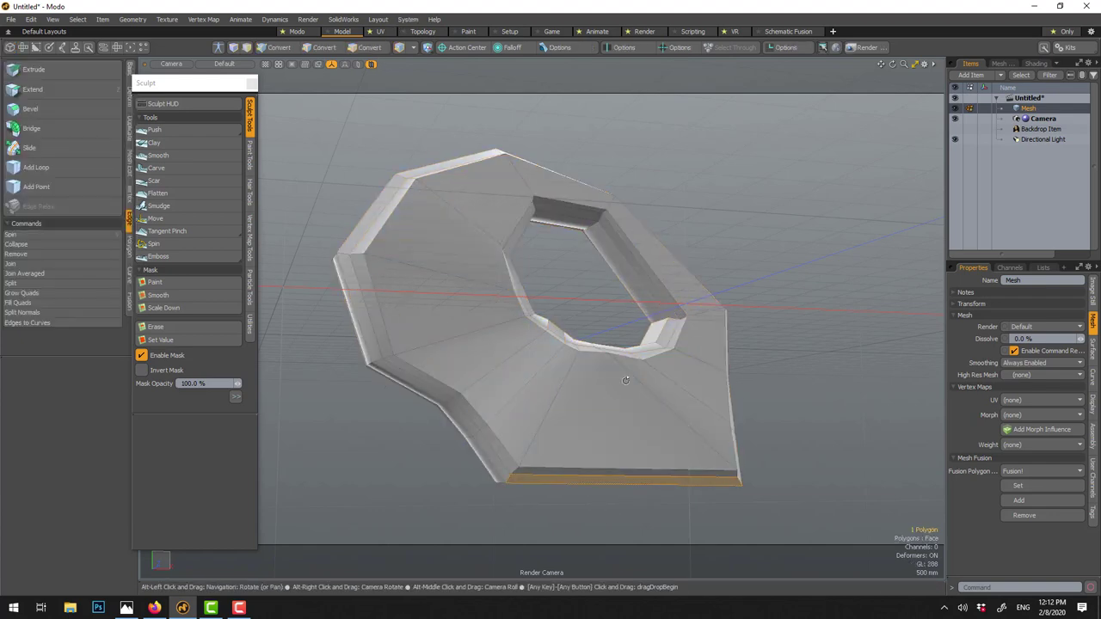
alt+drag(582, 478, 541, 411)
click(541, 411)
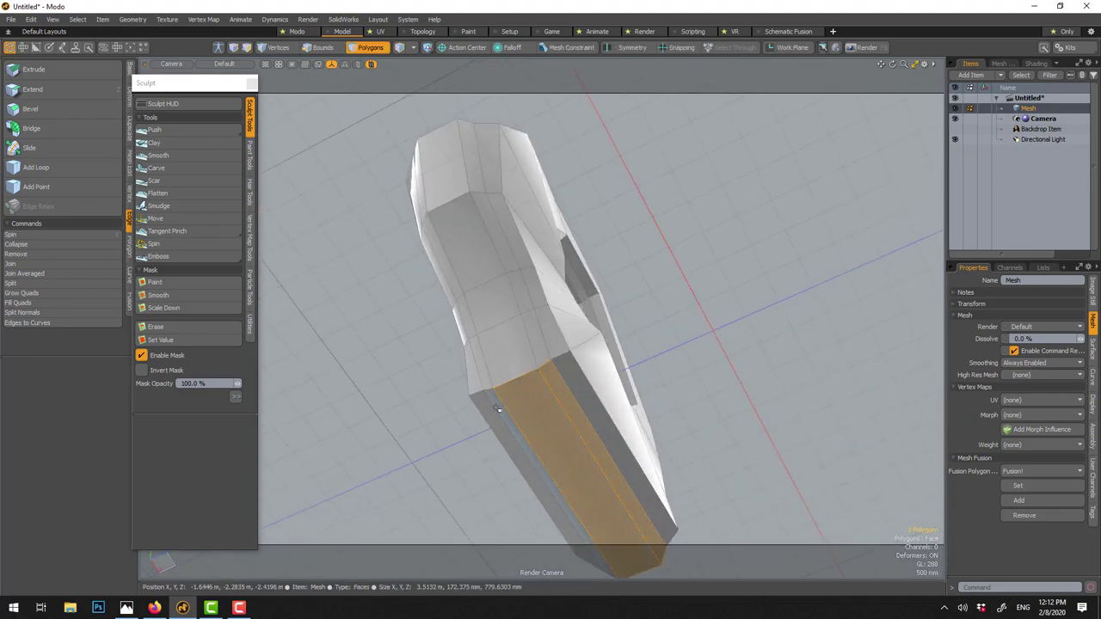
key(ctrl+z)
click(534, 408)
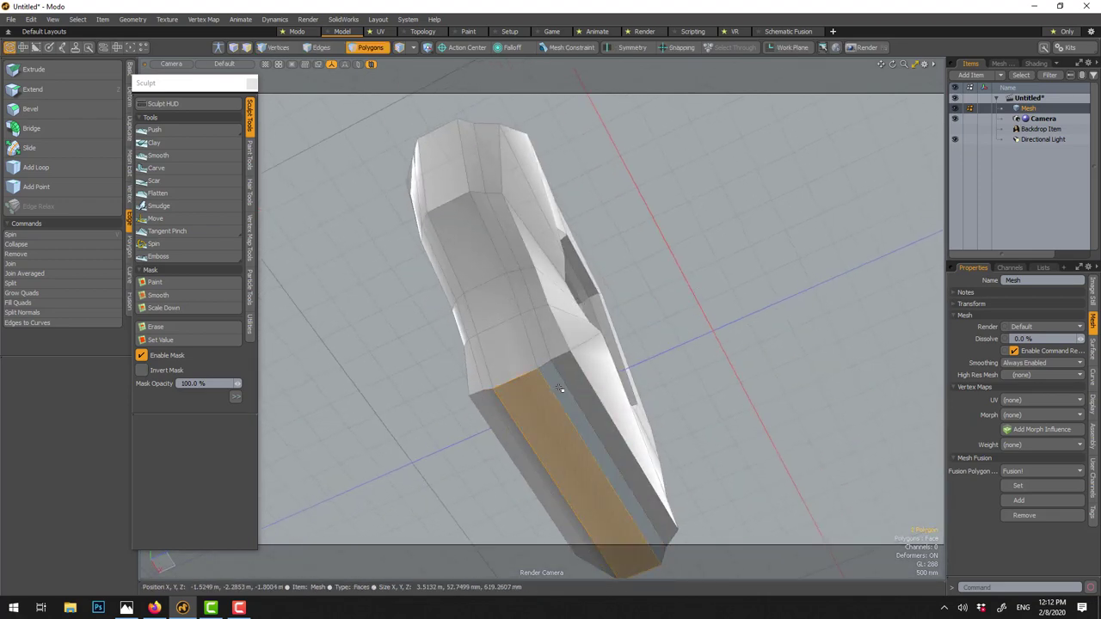
shift+click(504, 406)
- Bevel the three underside polygons as a group with a 520 mm shift and a 344 mm inset
key(b)
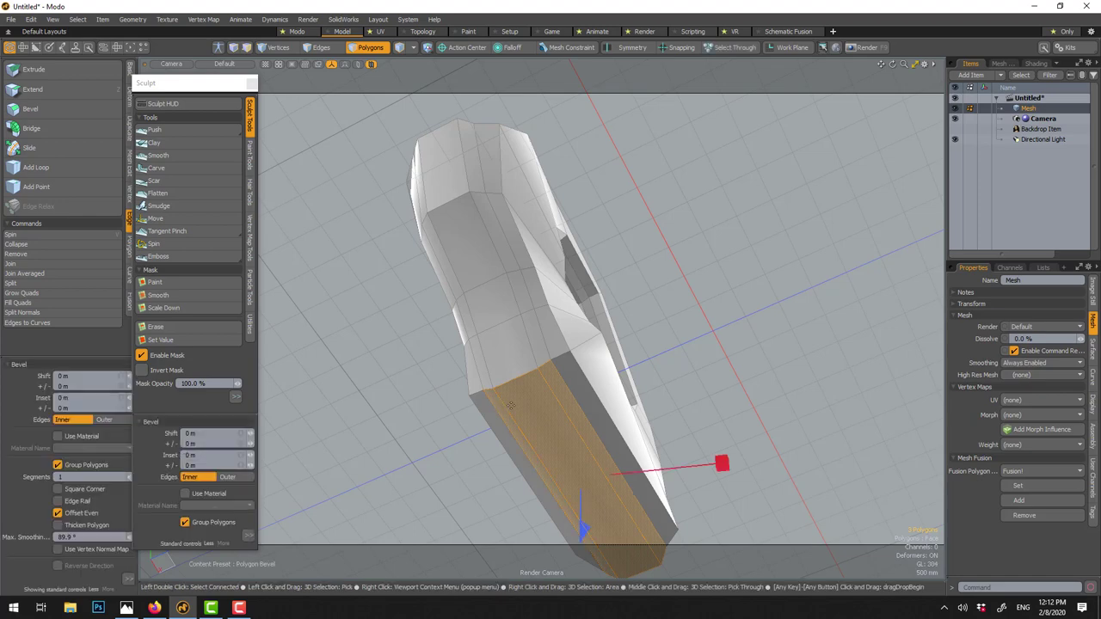
drag(581, 527, 584, 549)
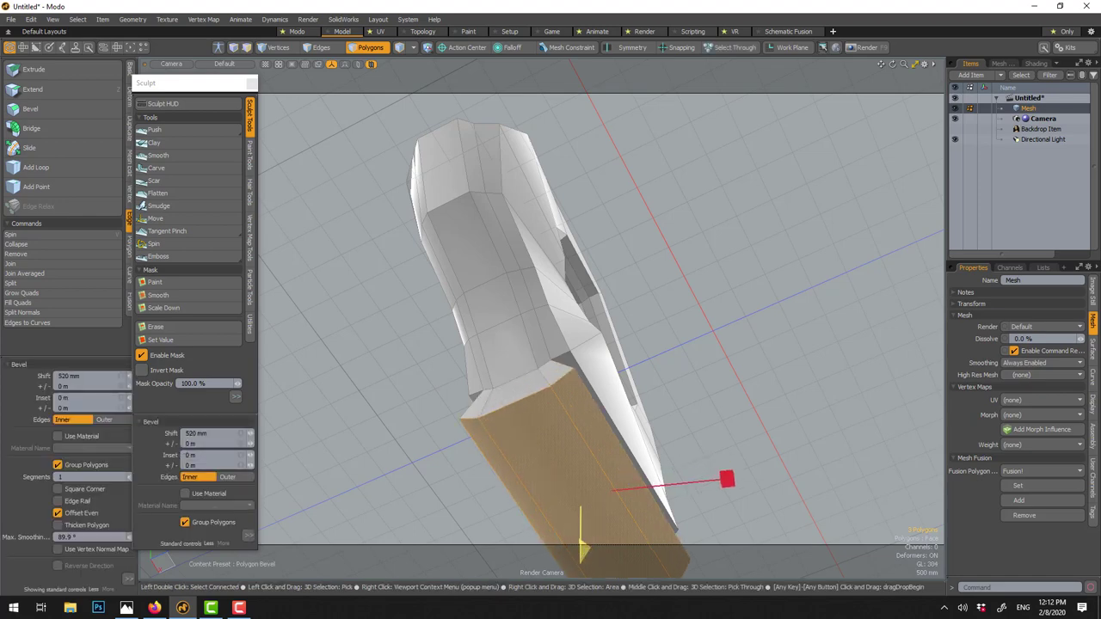
mouse_move(658, 398)
alt+mouse_down()
mouse_move(705, 465)
mouse_move(717, 425)
mouse_move(669, 400)
alt+mouse_up()
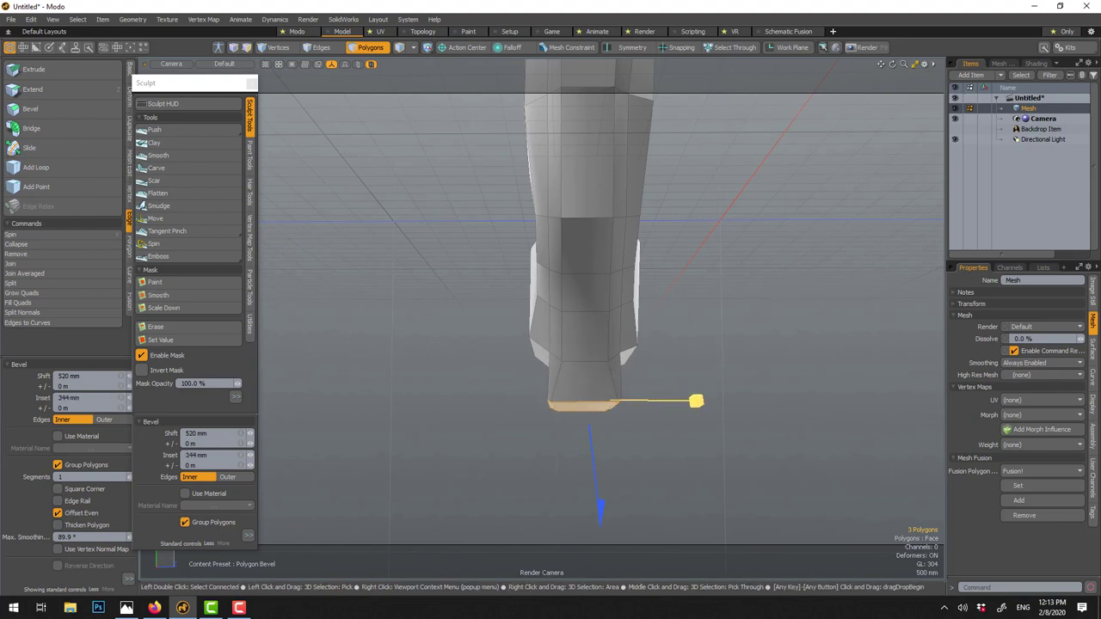
- Flatten the beveled underside polygons by scaling them to 0 % in Y, and clear the selection
key(r)
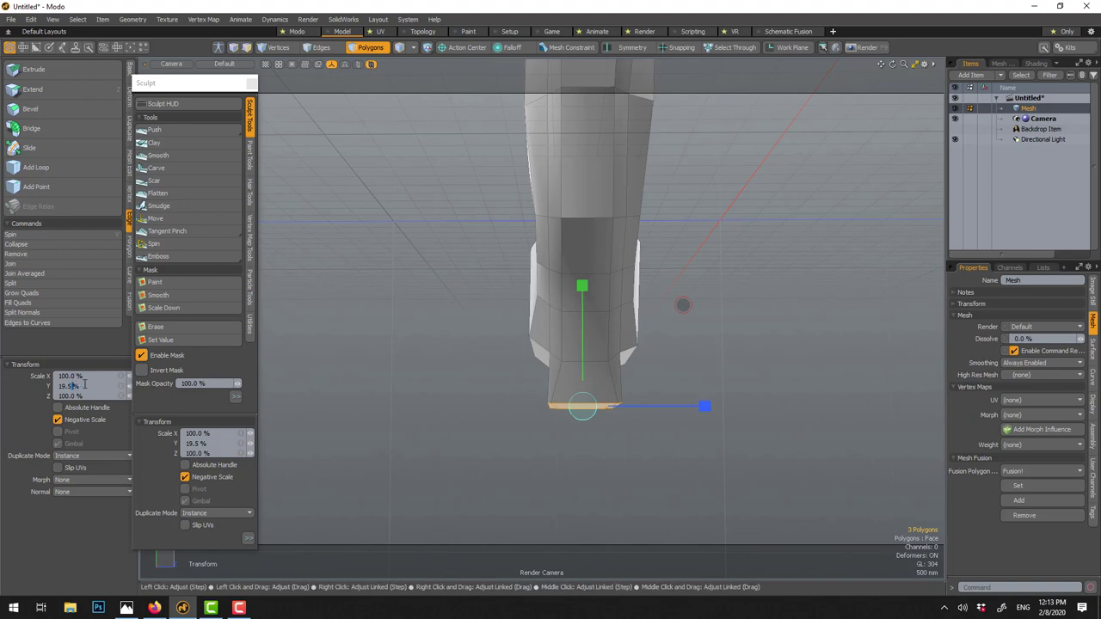
text(0)
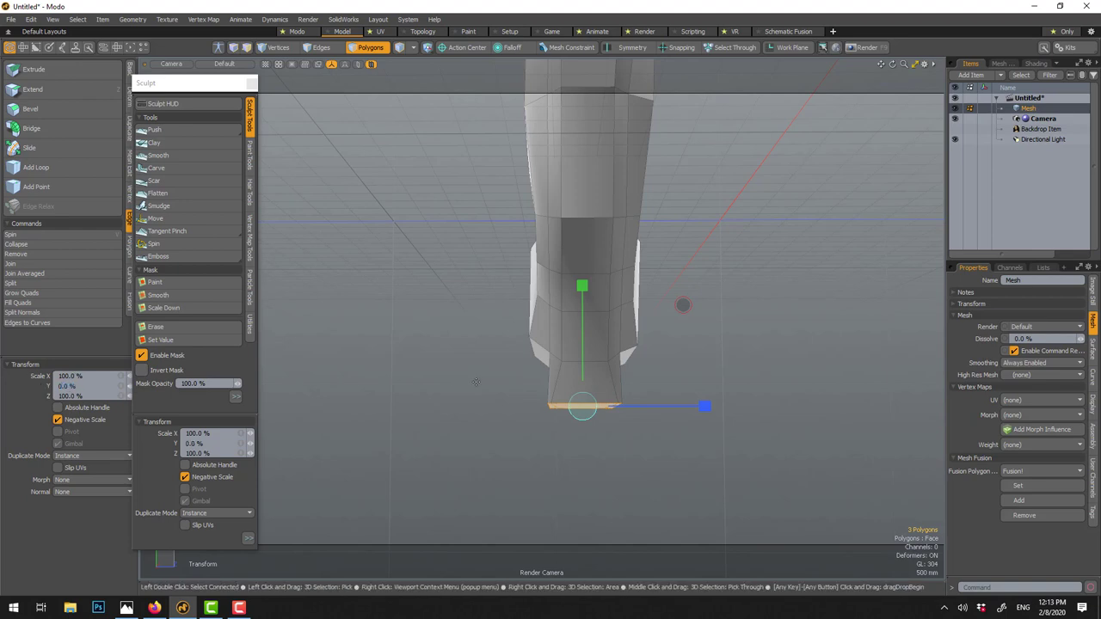
key(space)
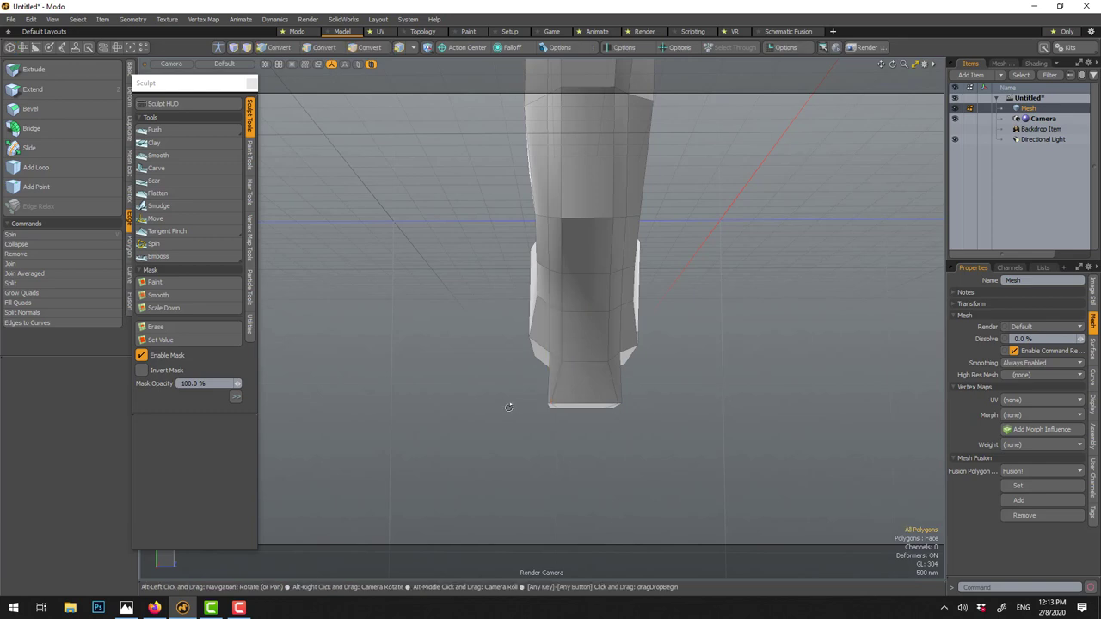
alt+drag(724, 402, 514, 361)
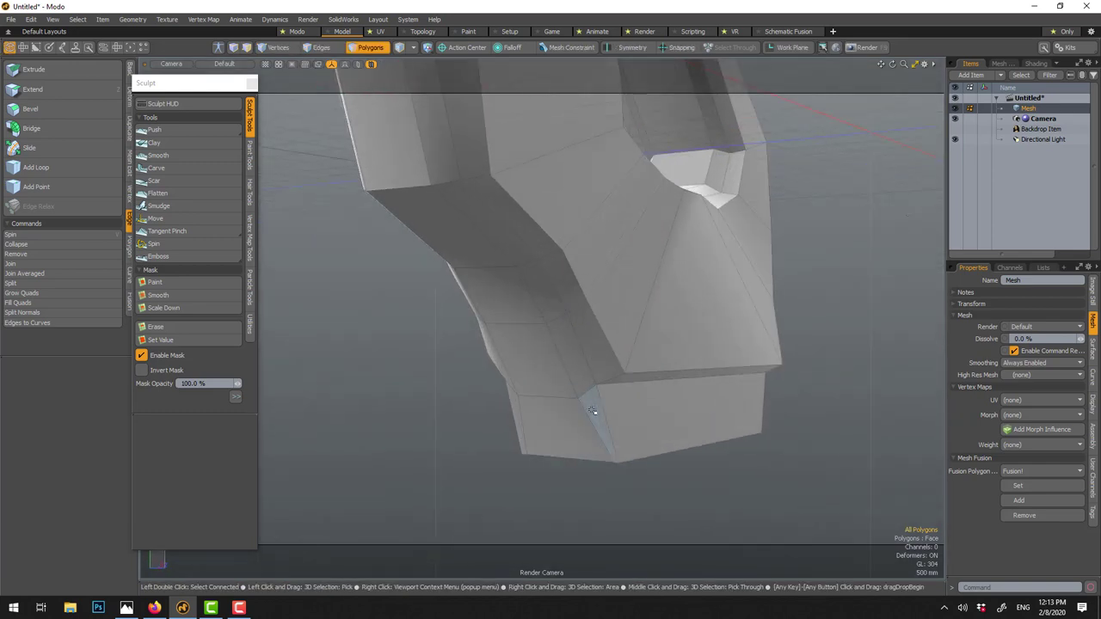
- Add edge loops around the base extrusion near its upper and lower edges at about 86.49 %, applied to both sides
click(59, 167)
click(619, 454)
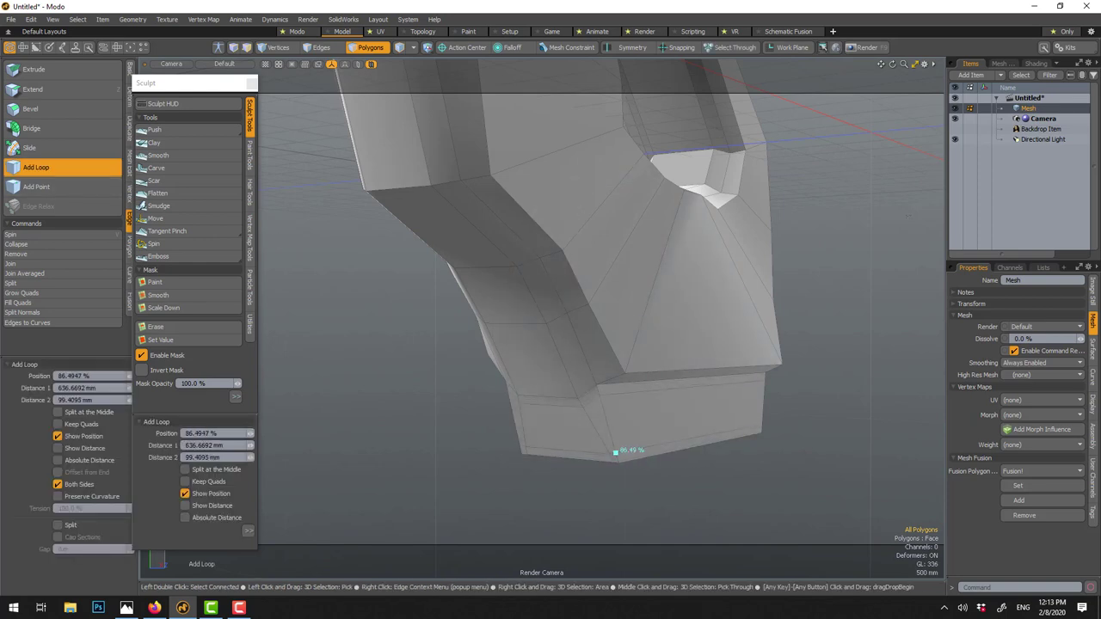
key(space)
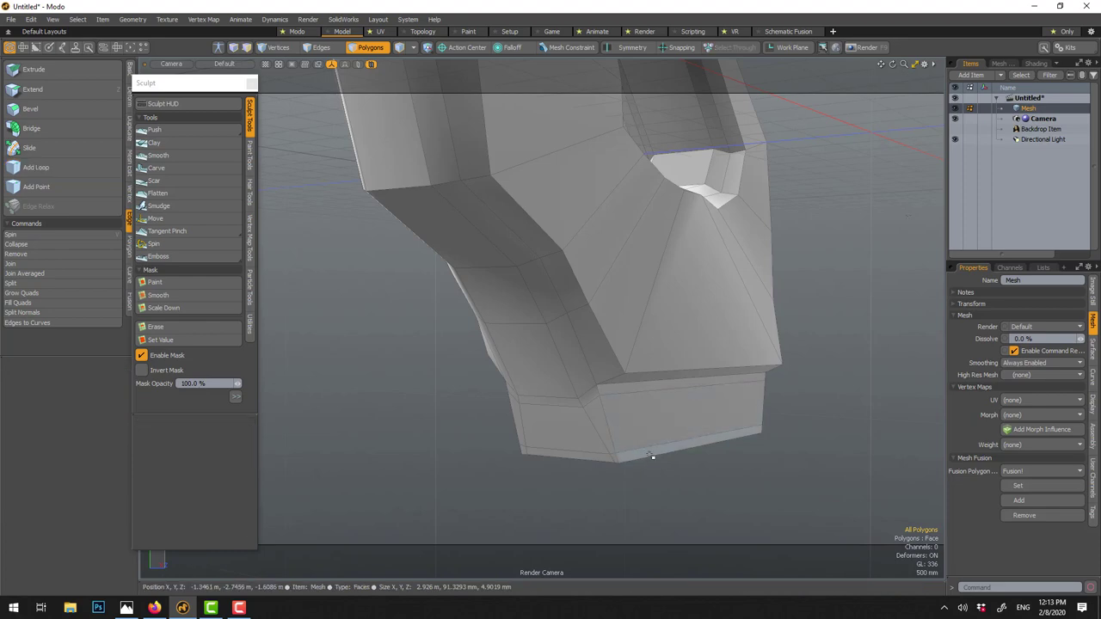
drag(641, 426, 679, 400)
click(757, 515)
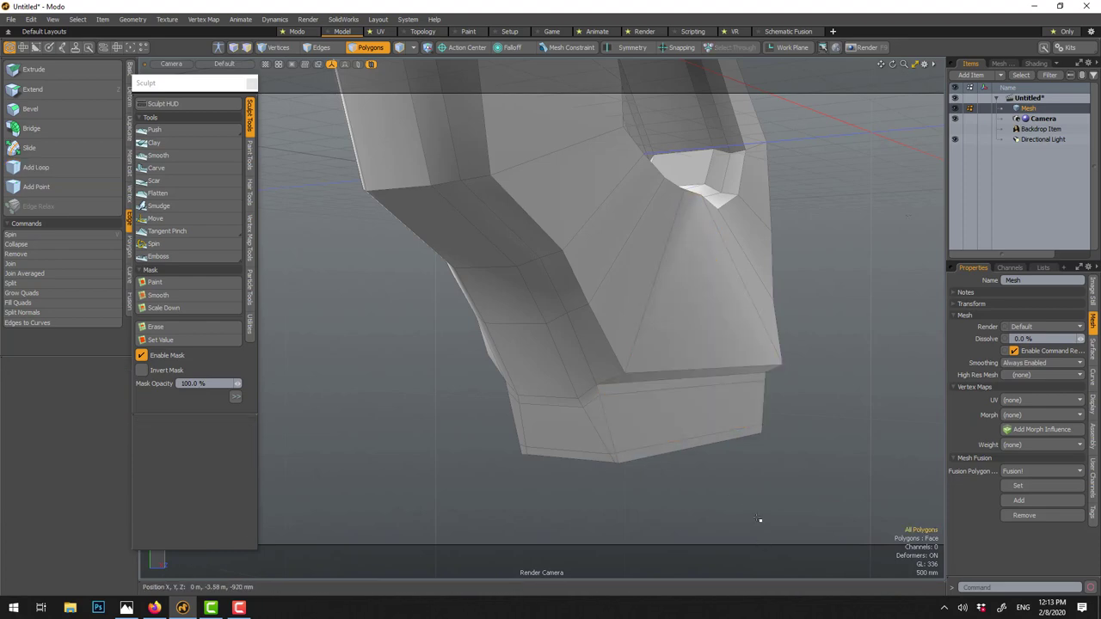
- Select the flat polygons on the base's underside, bevel them as a group with 0 m shift and inset, and clear the selection
middle_drag(757, 519, 650, 441)
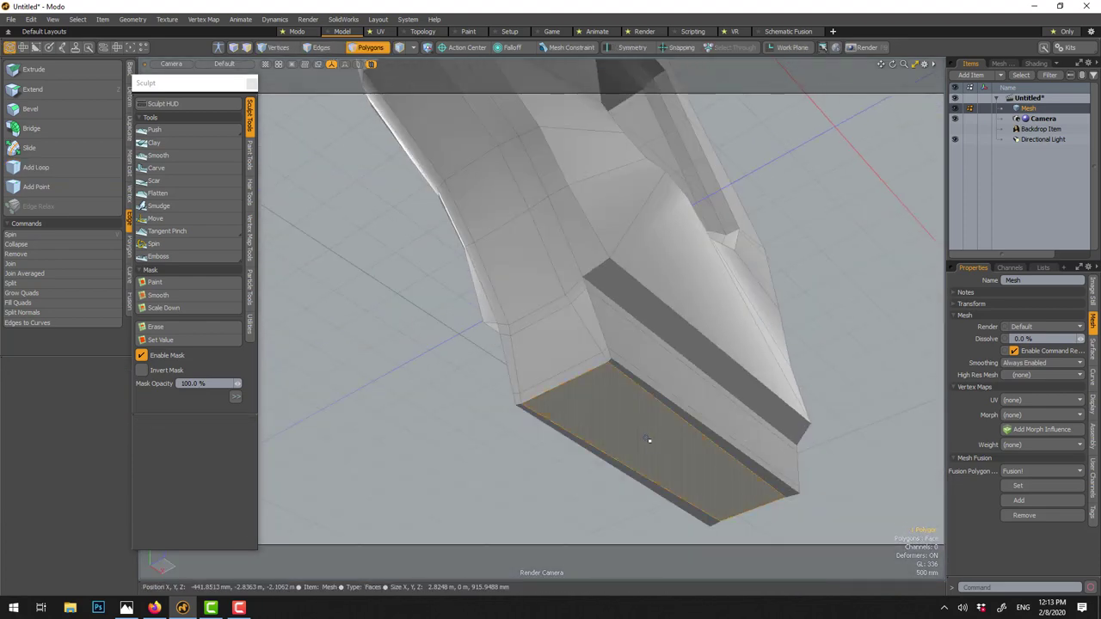
click(643, 393)
drag(641, 386, 557, 436)
key(b)
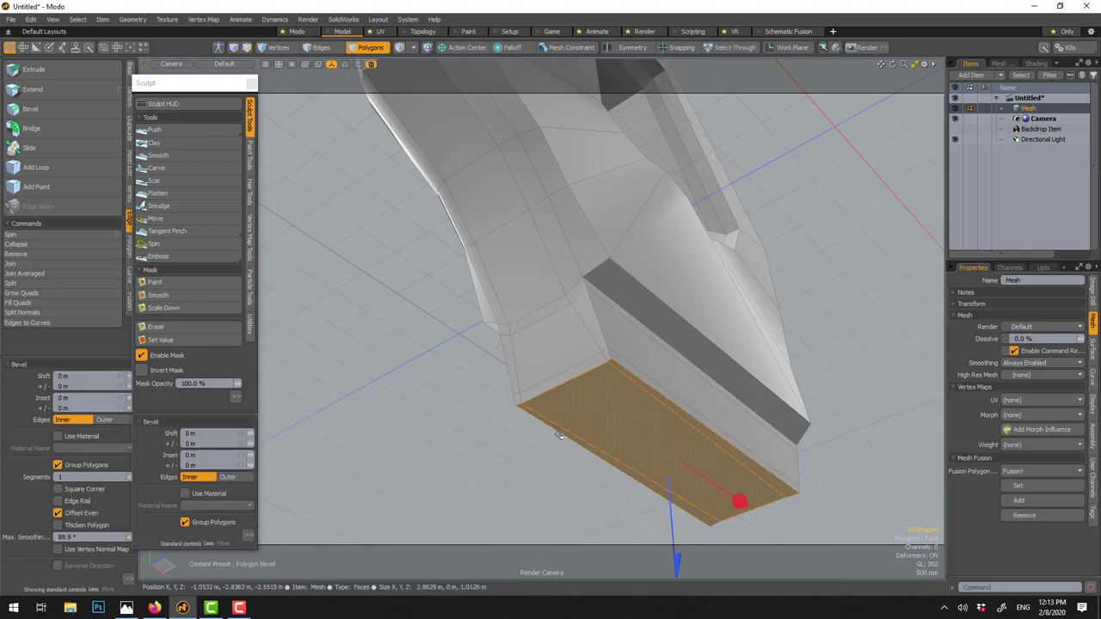
key(space)
click(457, 423)
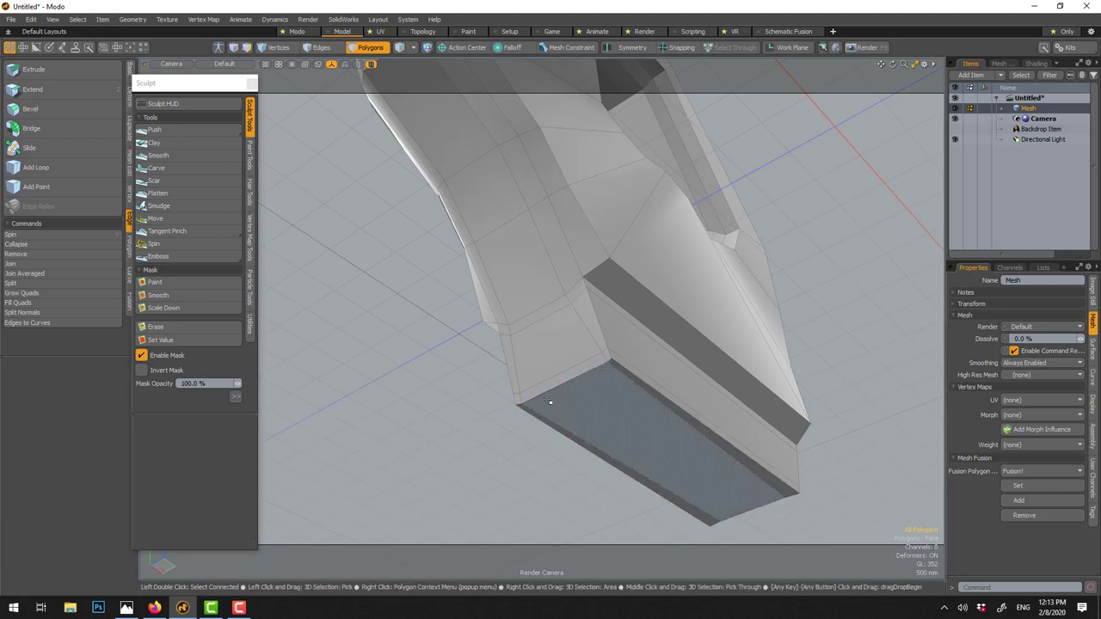
- Turn subdivision smoothing back on and set both the mesh's Subdivision Level and Render Level to 4
alt+drag(545, 394, 519, 464)
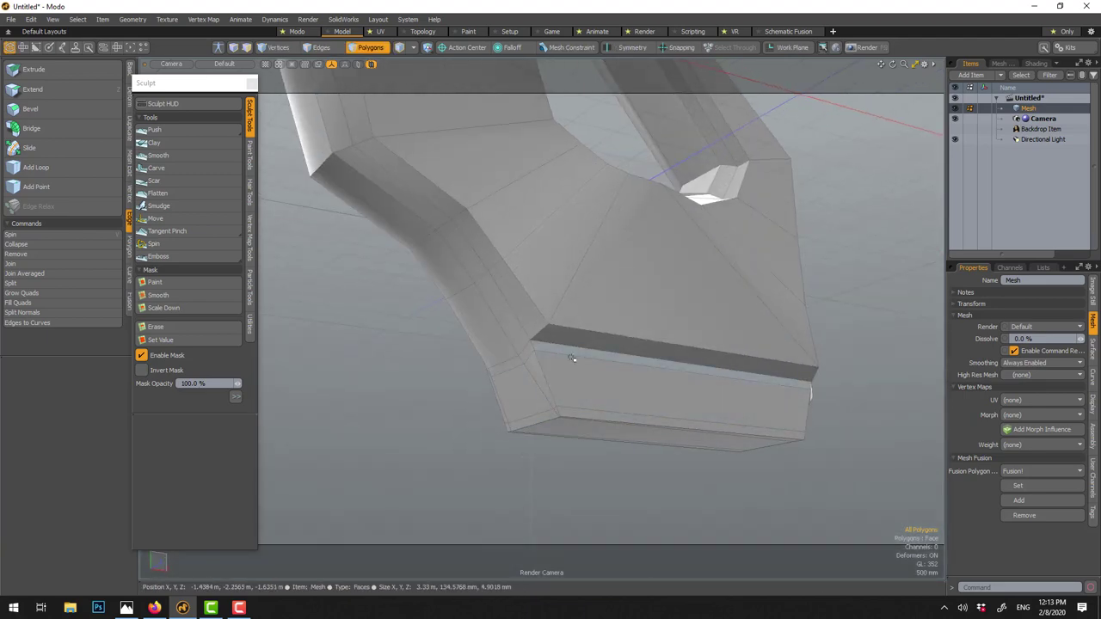
key(Tab)
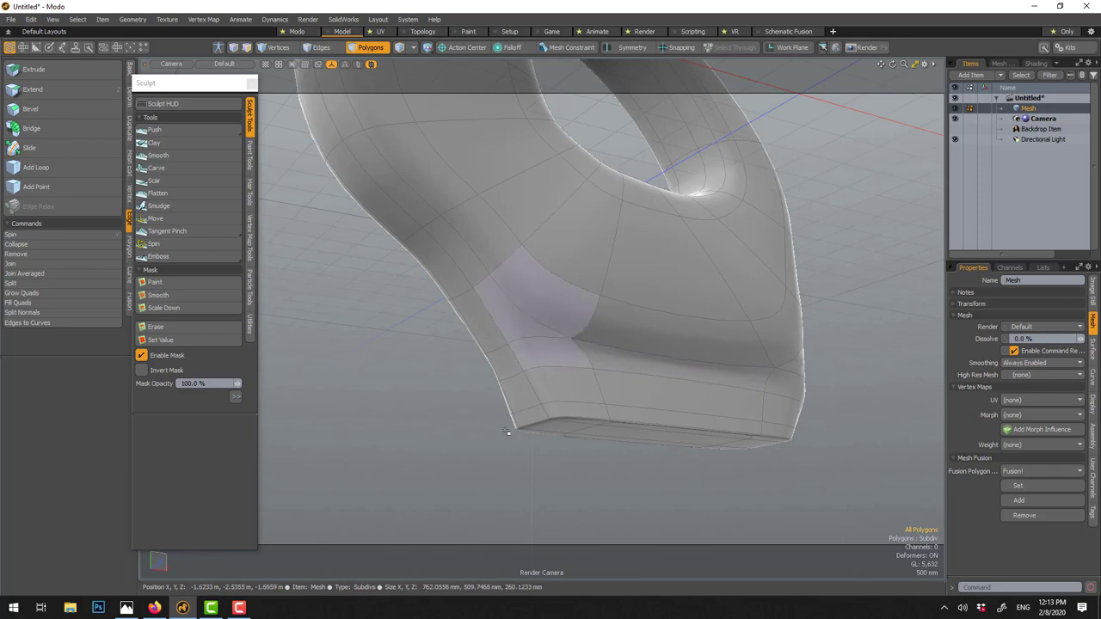
alt+drag(441, 368, 967, 371)
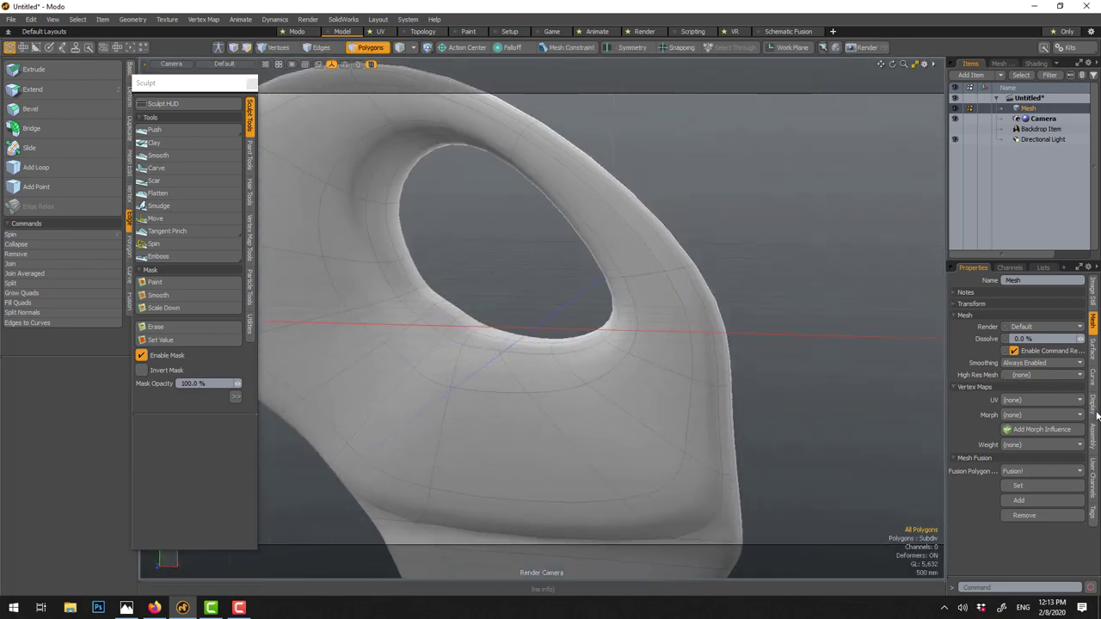
click(1092, 351)
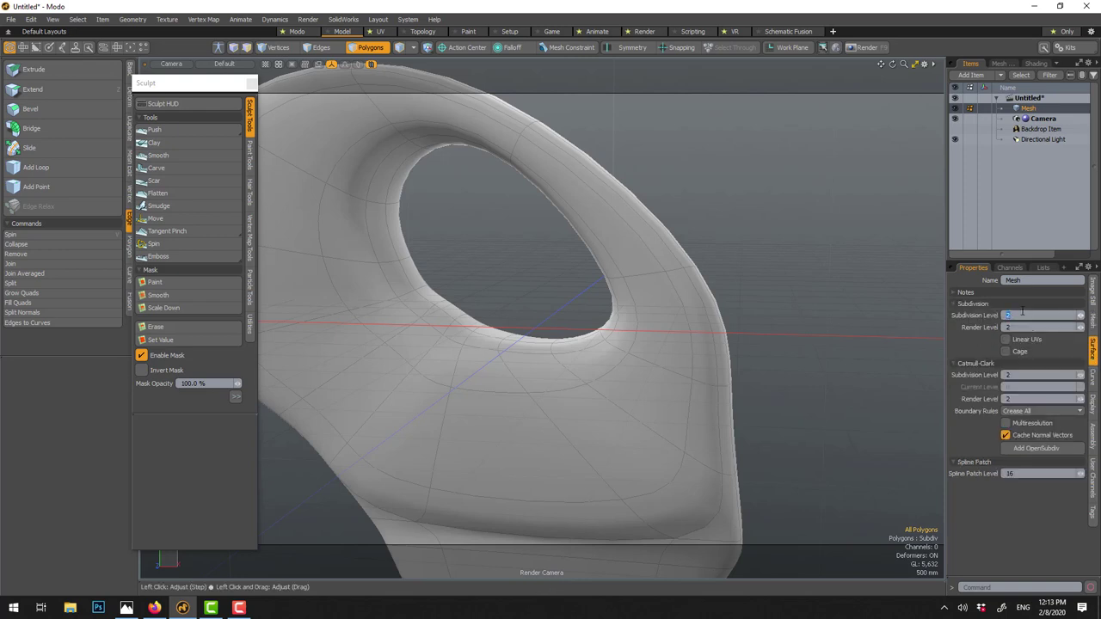
click(1026, 328)
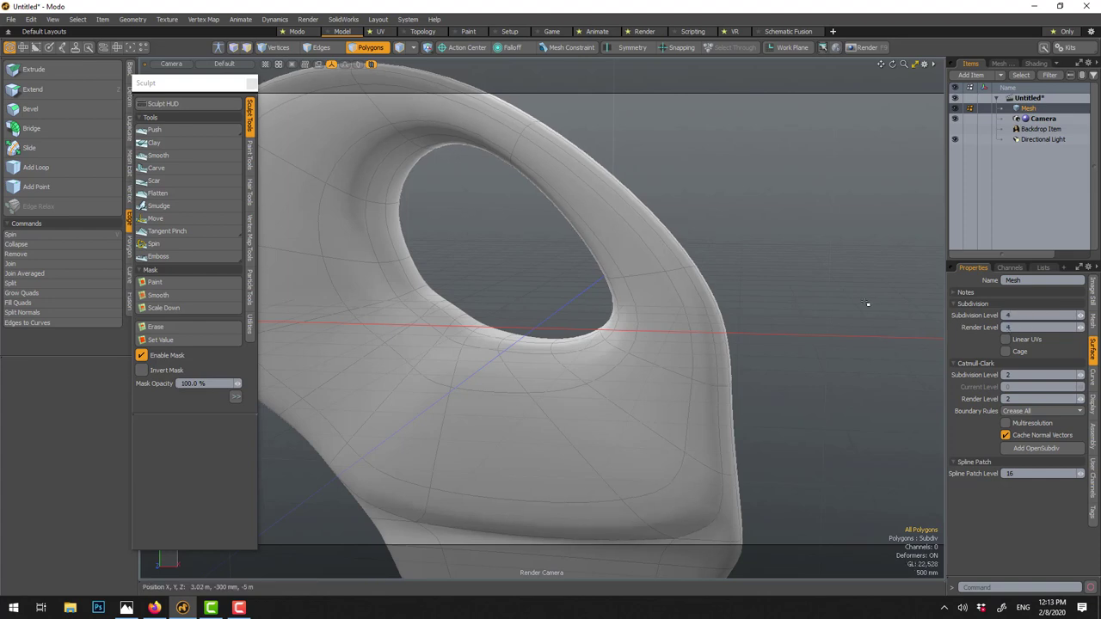
alt+drag(867, 304, 499, 238)
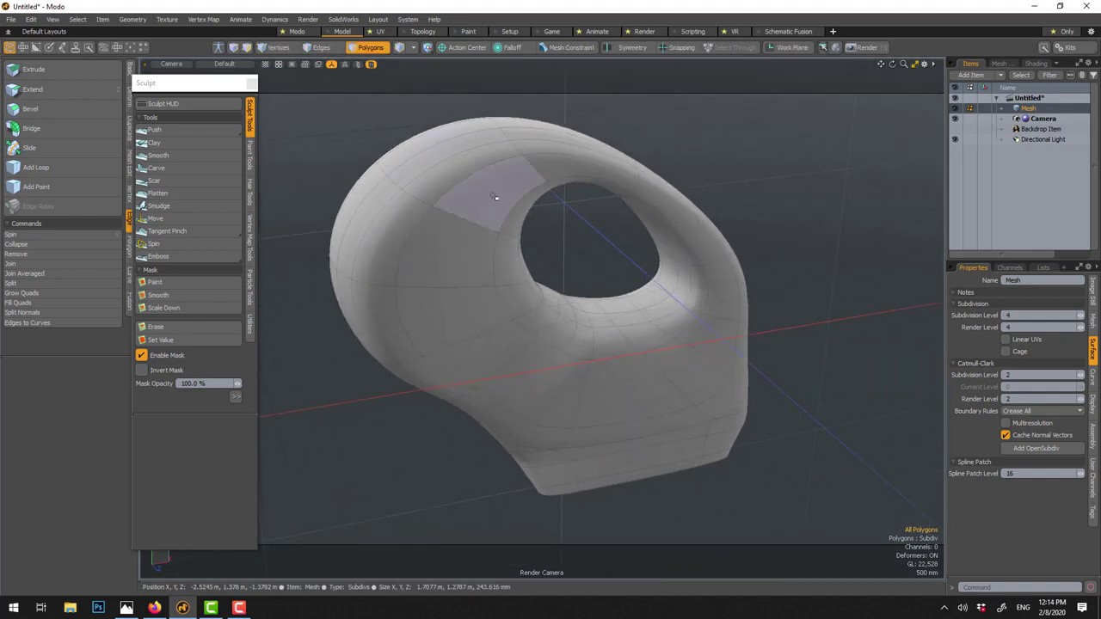
key(alt)
mouse_move(623, 245)
alt+mouse_down()
mouse_move(541, 166)
mouse_move(463, 190)
mouse_move(516, 222)
alt+mouse_up()
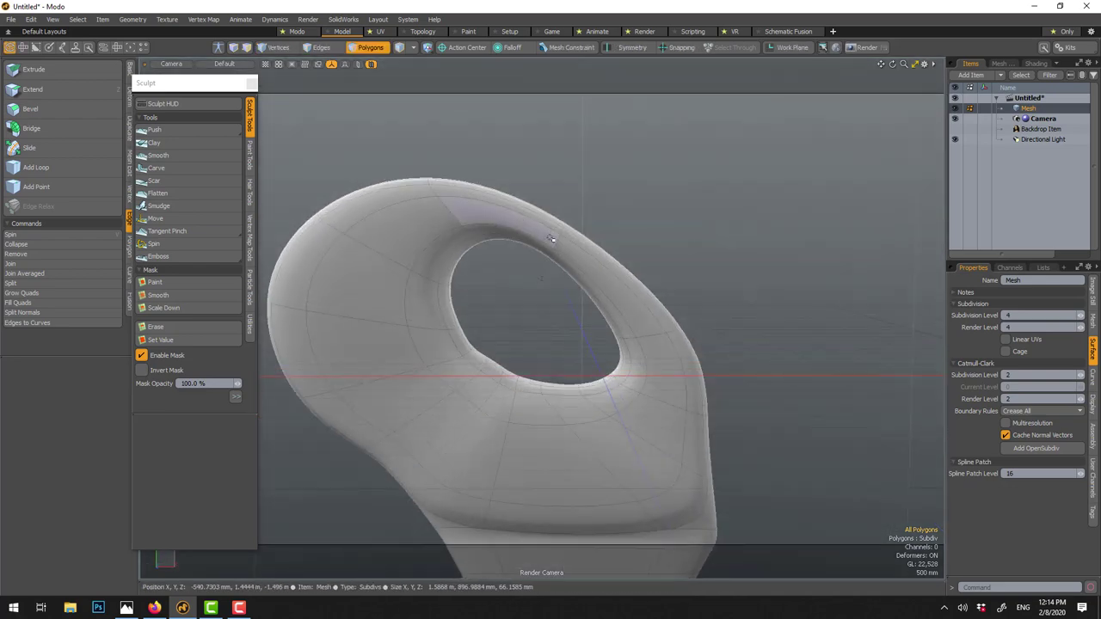
- Nudge the outer rim above the oval opening with the sculpt Move tool, enlarge the brush to 95, and close the sculpting tools
click(156, 218)
drag(570, 246, 565, 232)
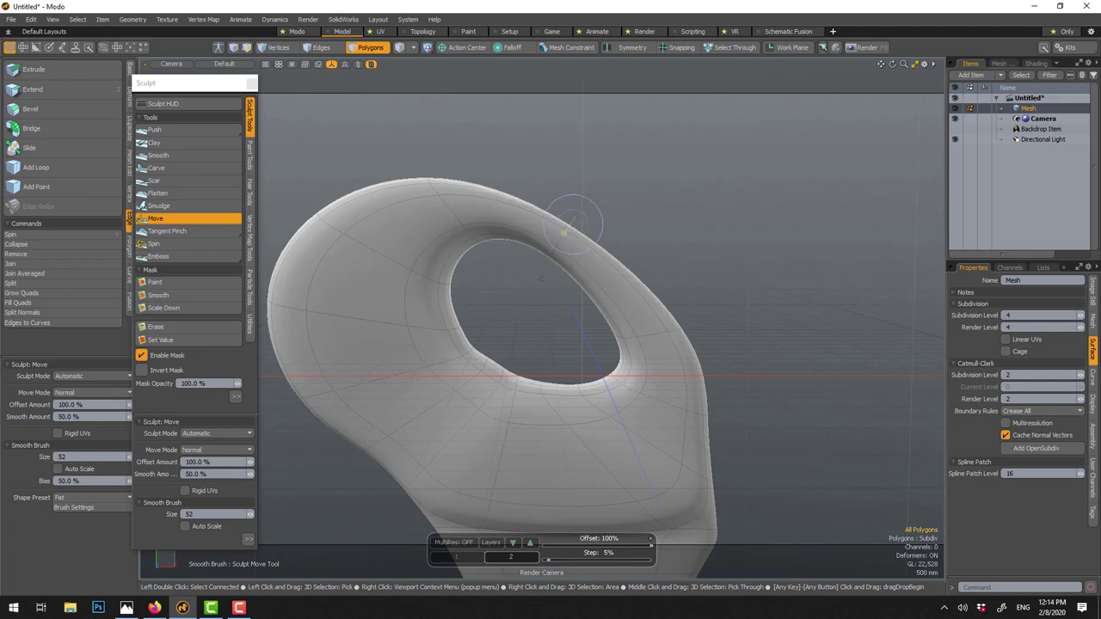
right_drag(562, 231, 589, 233)
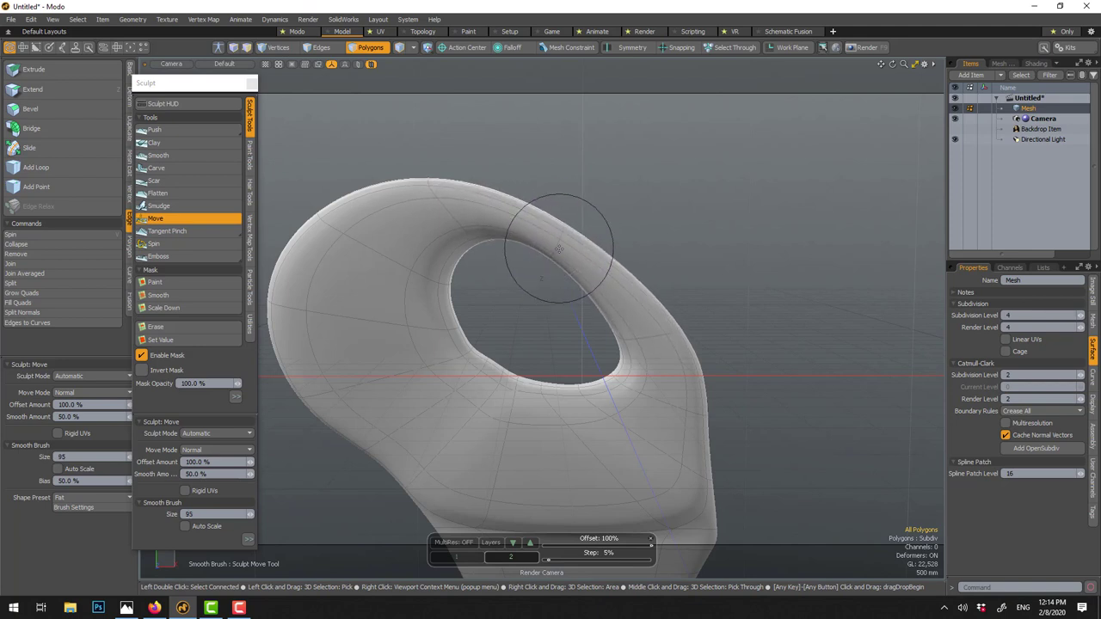
alt+drag(559, 250, 466, 228)
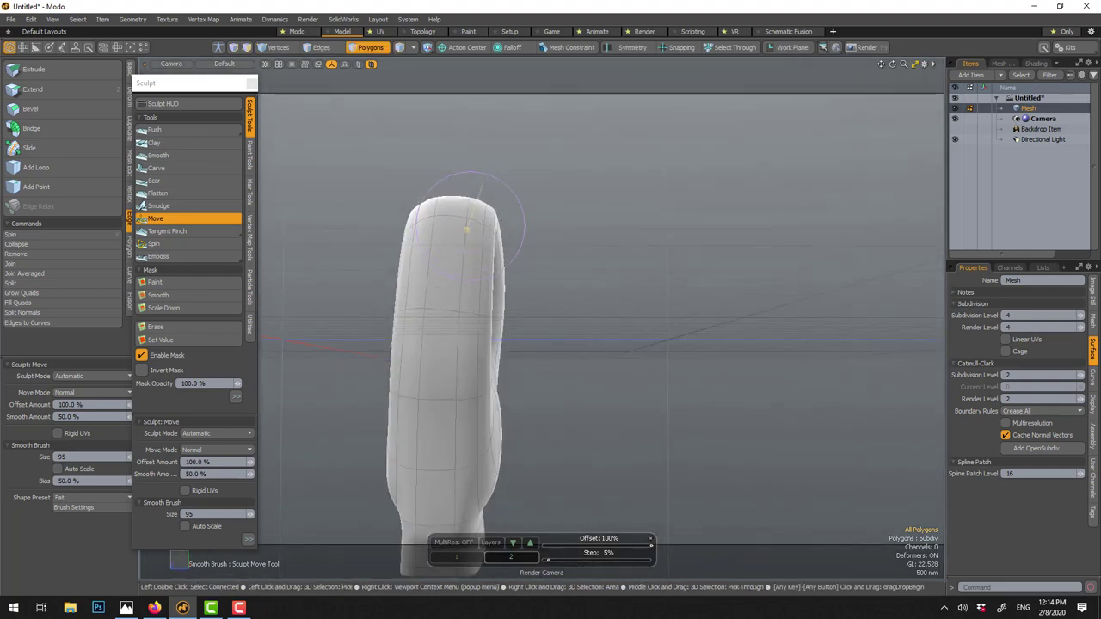
alt+drag(466, 230, 501, 258)
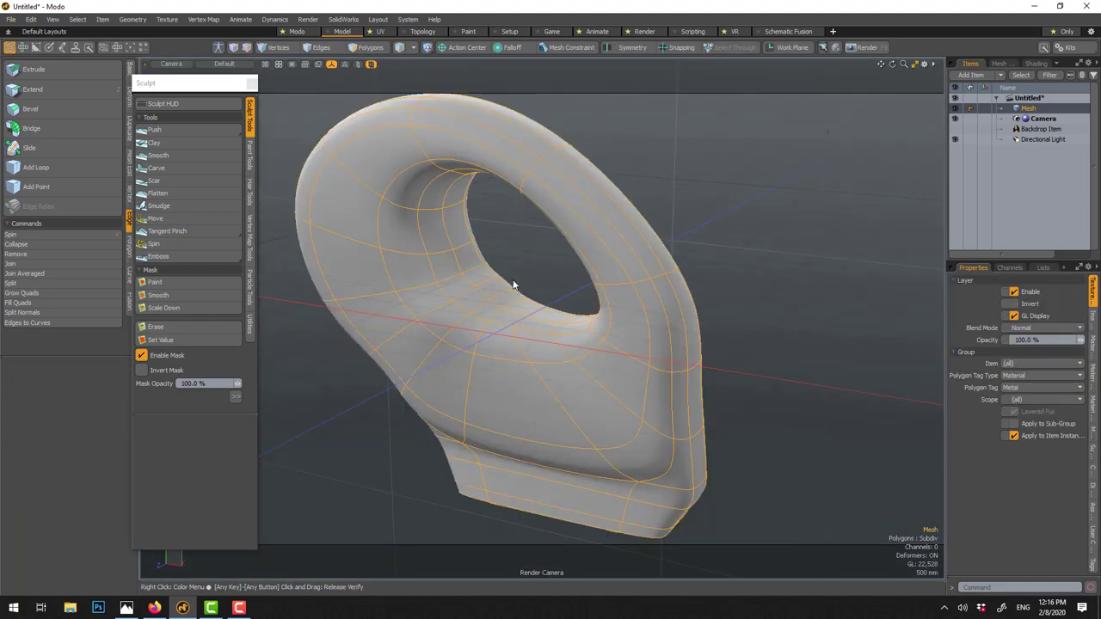
click(253, 84)
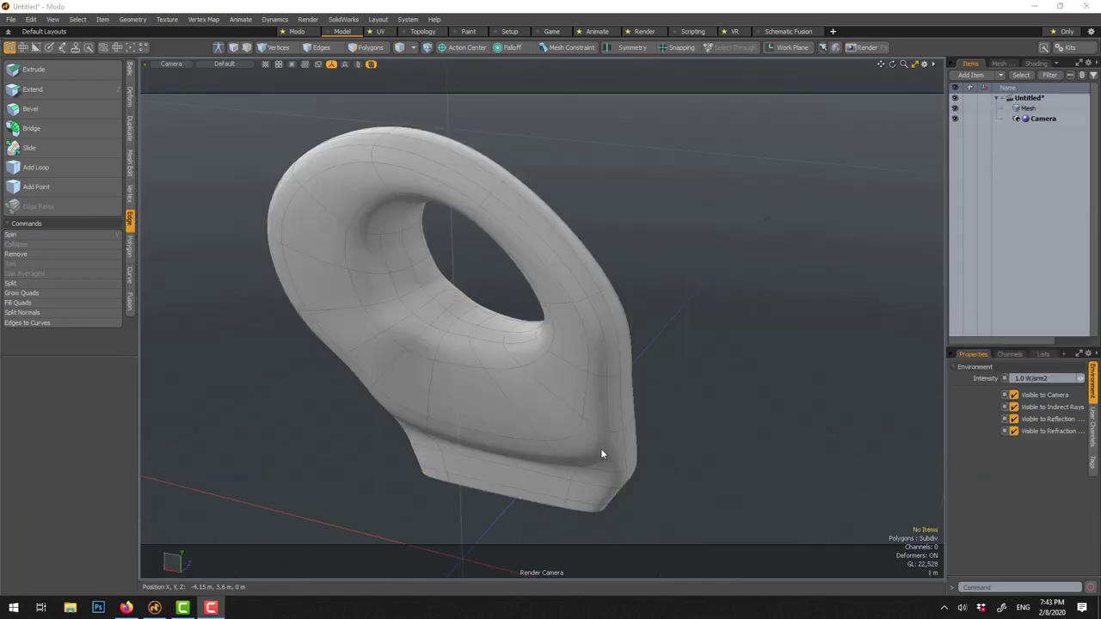
- Select the polygon loop running down the middle of the sculpture's narrow outer side in polygon mode
click(469, 419)
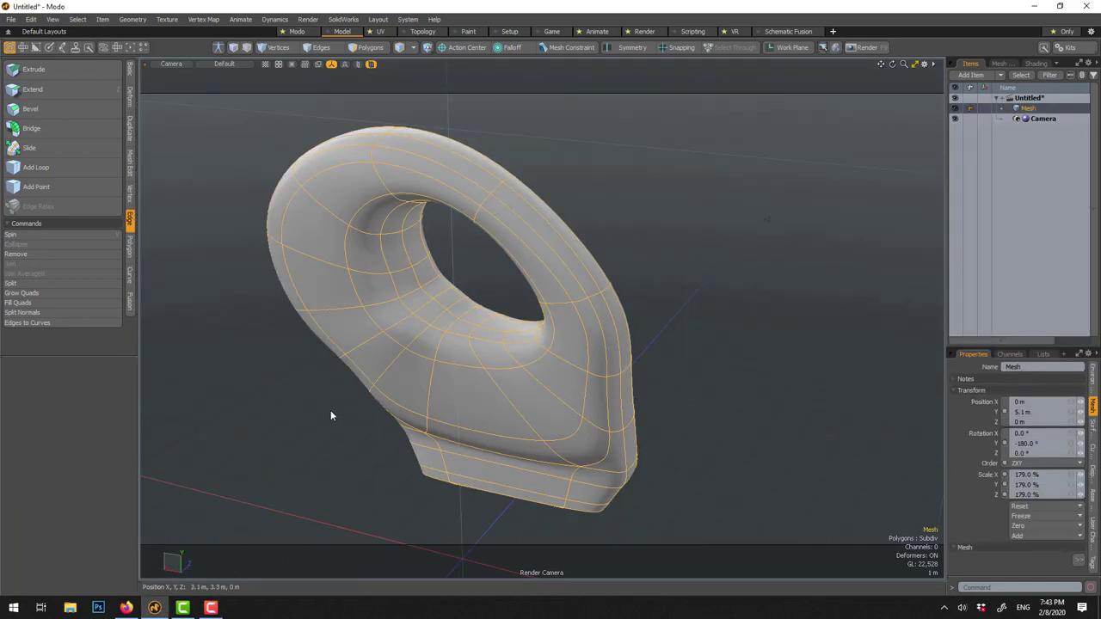
alt+drag(332, 413, 404, 296)
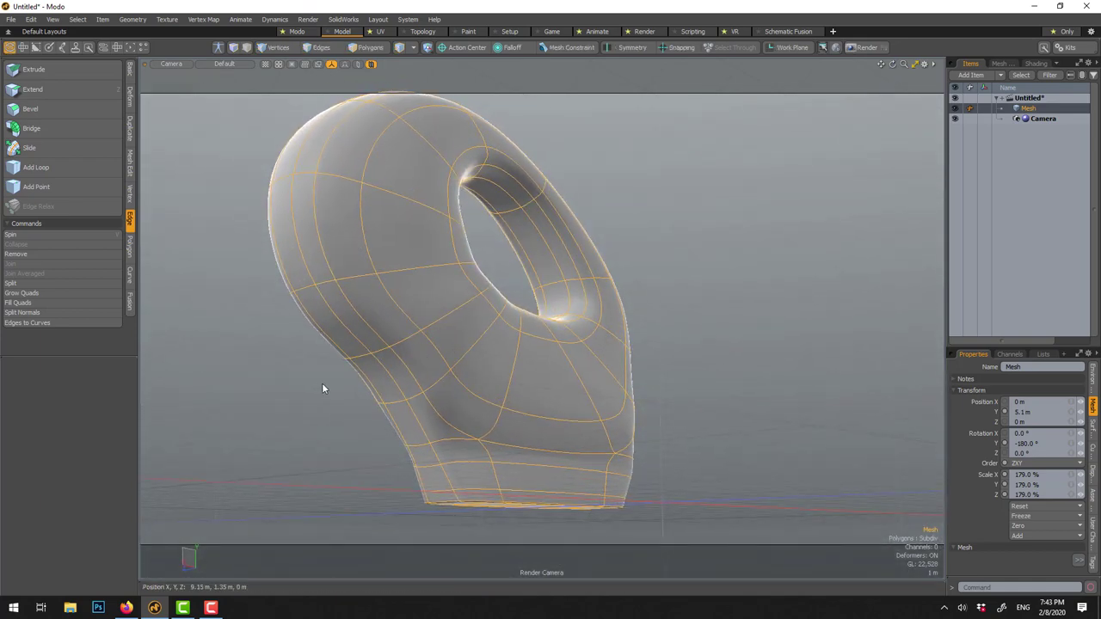
alt+drag(370, 344, 357, 225)
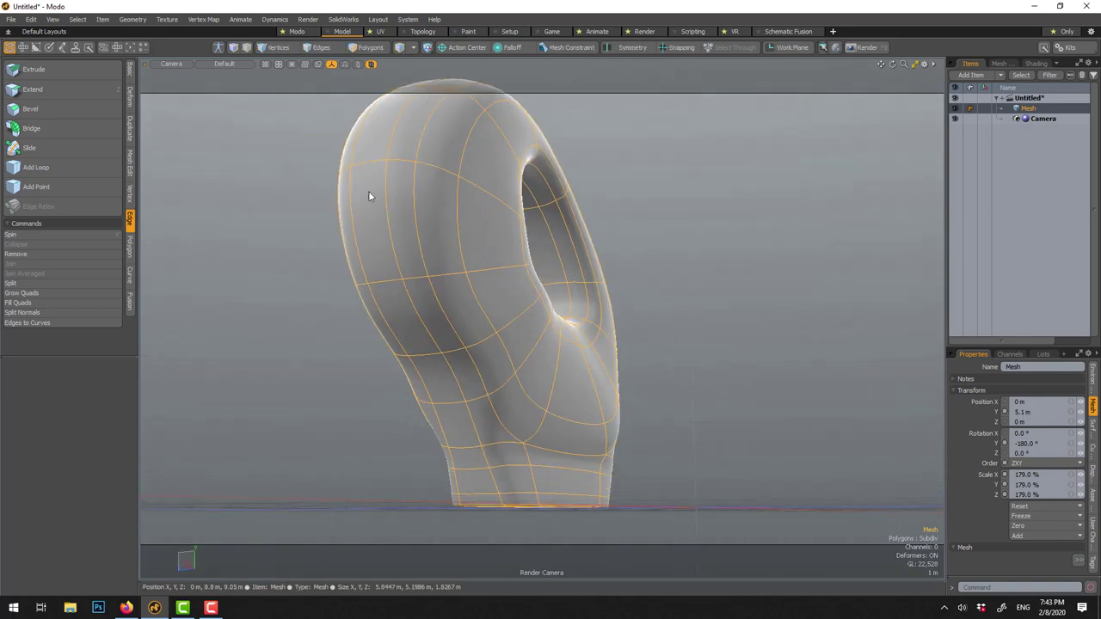
click(387, 49)
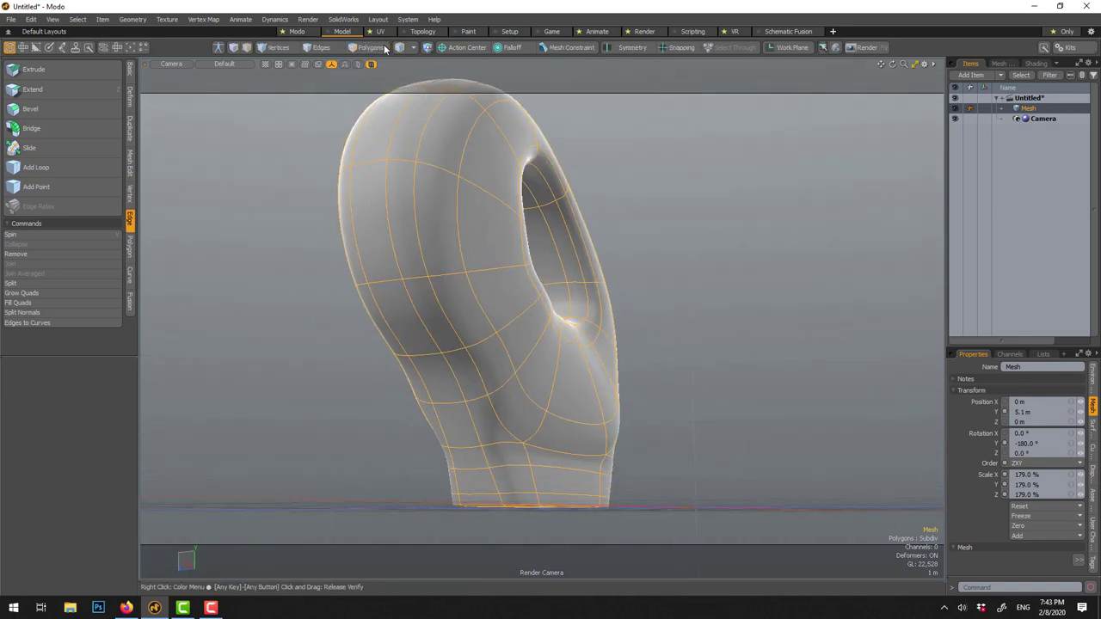
mouse_move(369, 180)
mouse_down()
mouse_move(377, 258)
mouse_move(404, 312)
mouse_up()
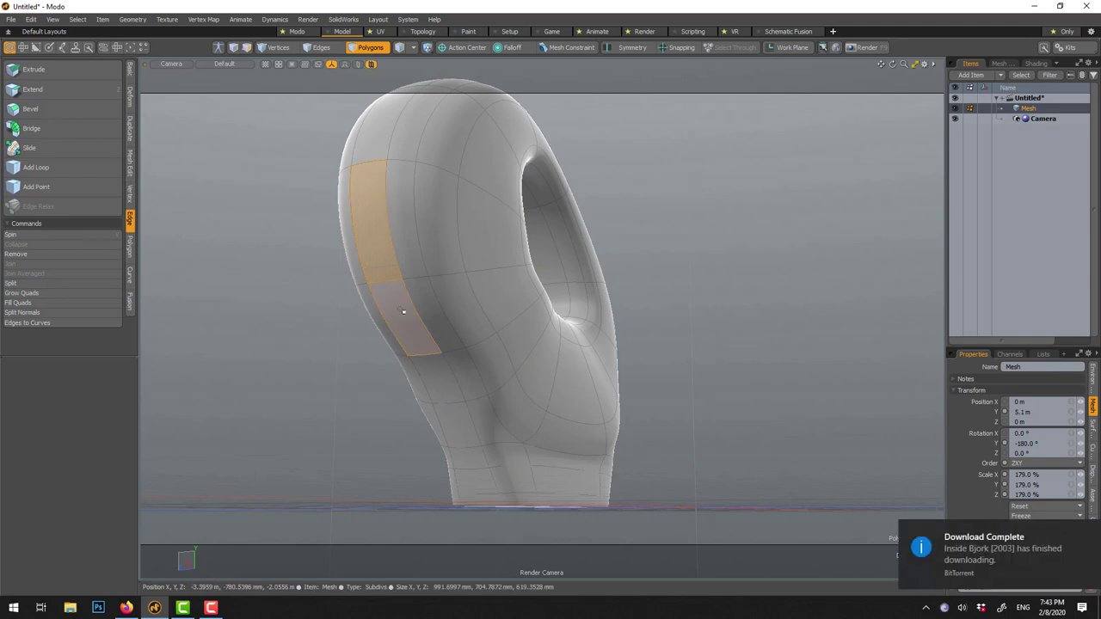
key(l)
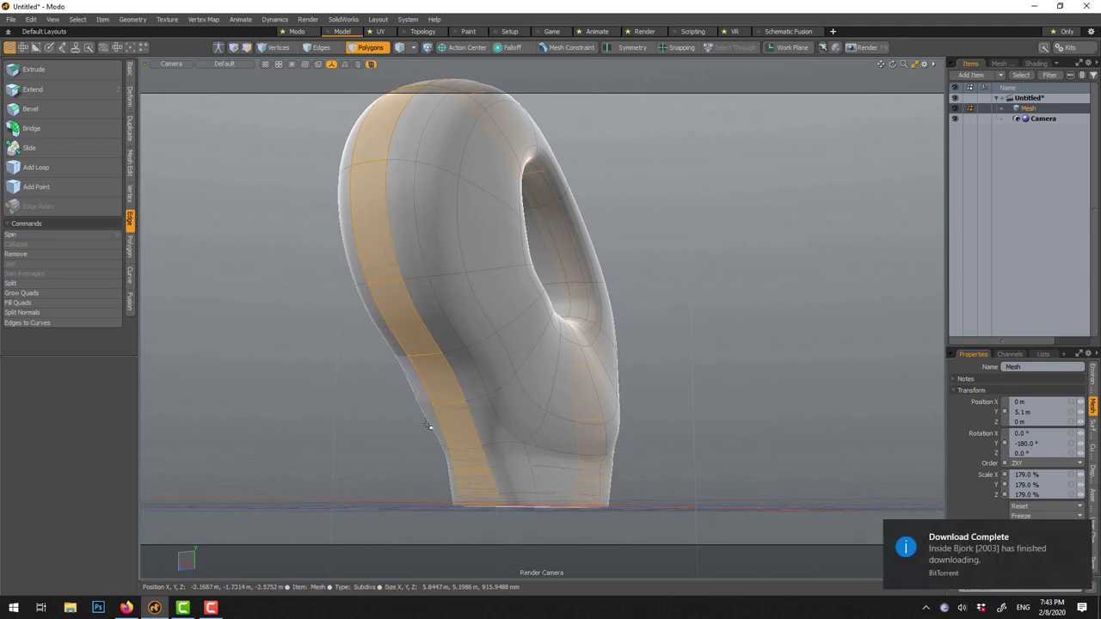
- Remove the base's adjoining side polygons and underside polygons from the loop selection
alt+drag(321, 418, 318, 357)
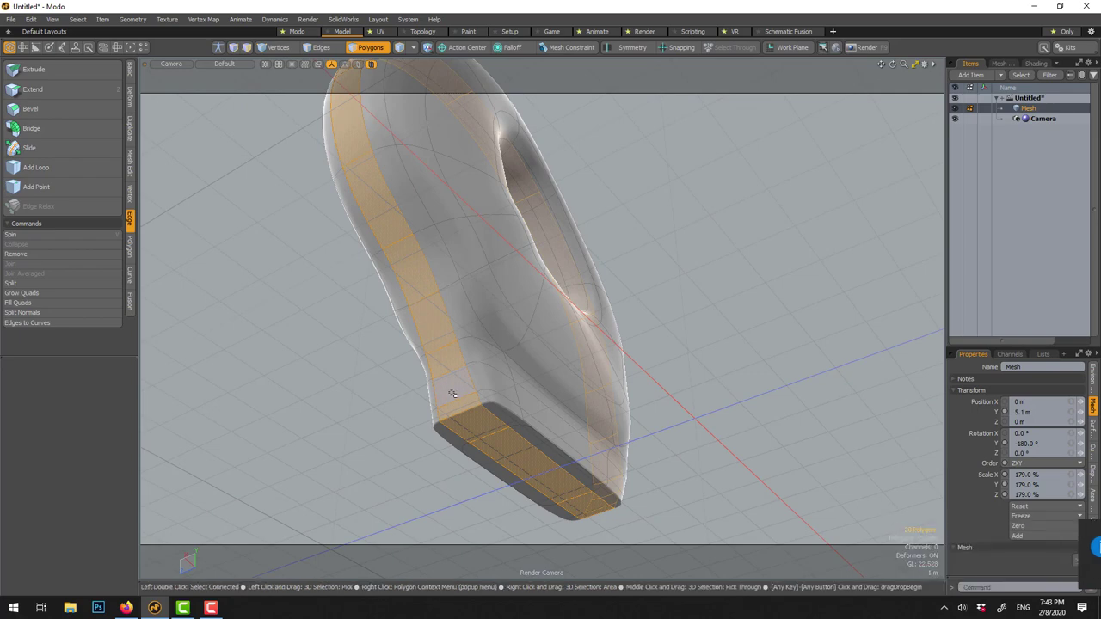
ctrl+drag(458, 400, 588, 506)
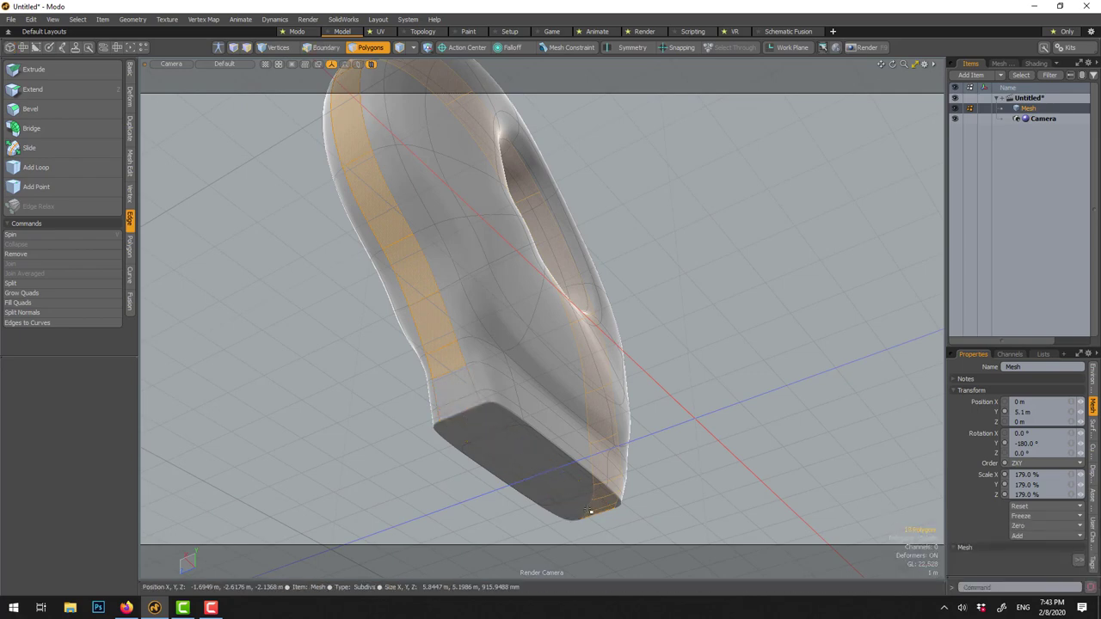
mouse_move(517, 490)
alt+mouse_down()
mouse_move(311, 496)
mouse_move(533, 473)
alt+mouse_up()
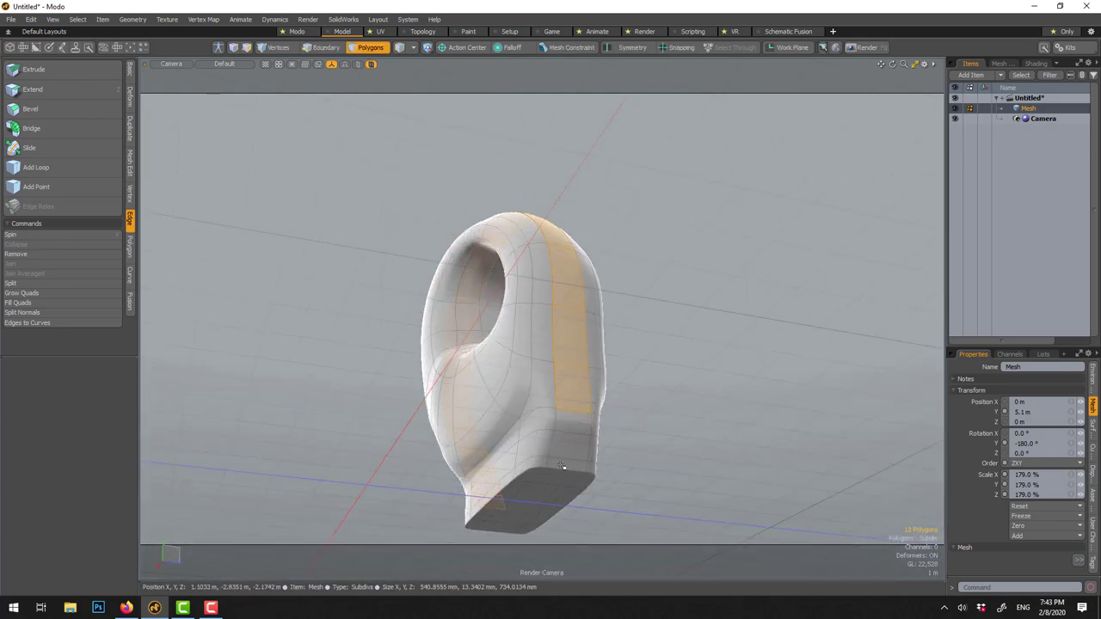
- Add the outer-rim polygon nearest the base to the selected polygon strip around the ring body
alt+drag(561, 467, 660, 501)
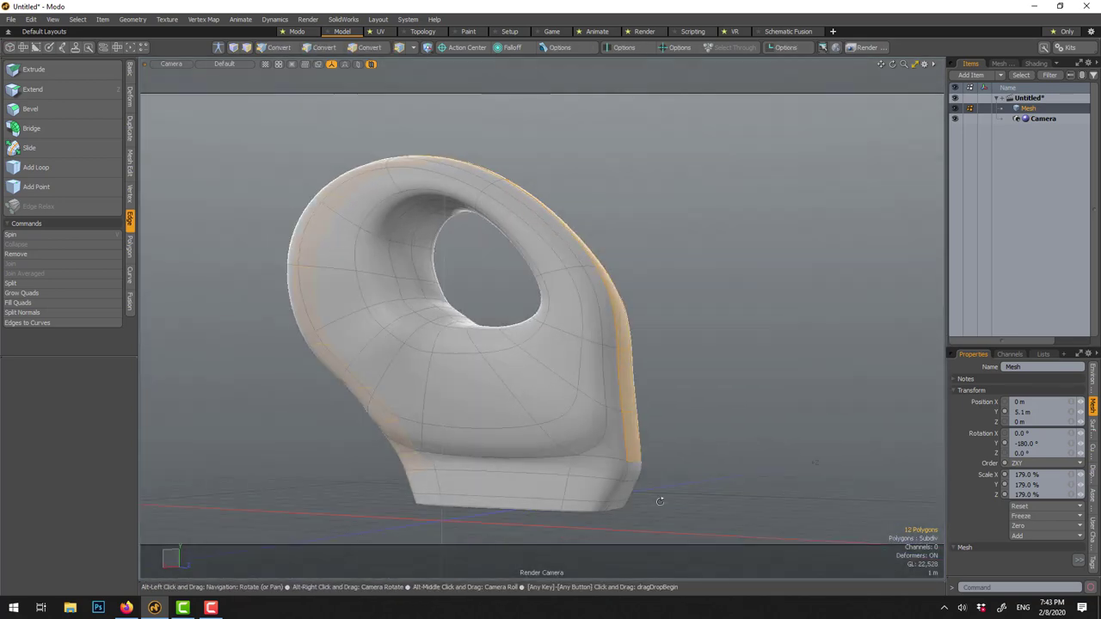
shift+click(634, 469)
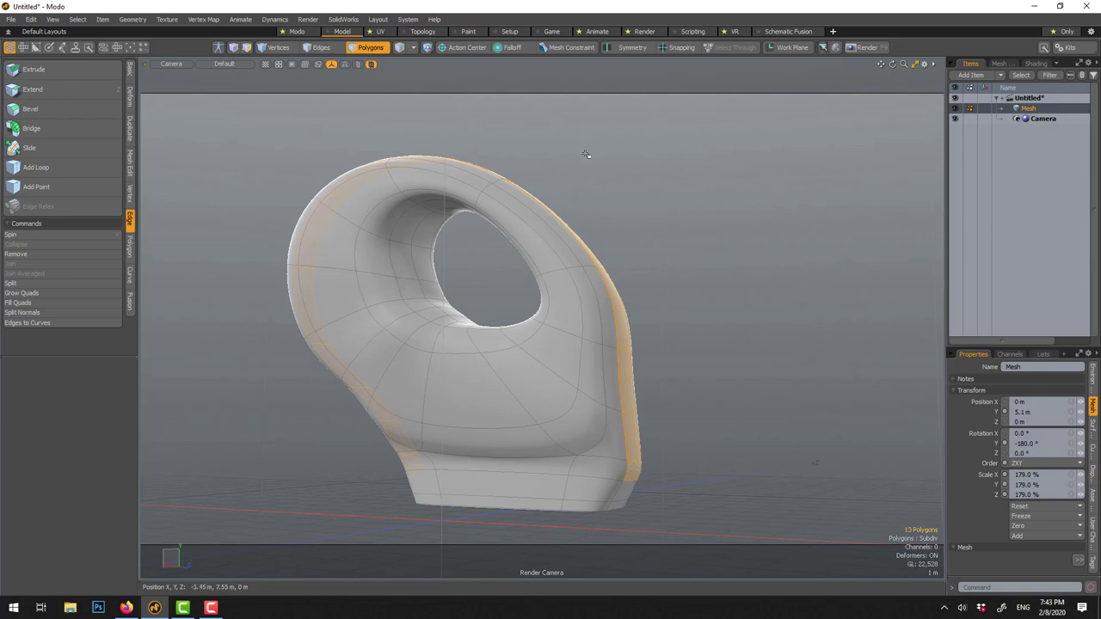
key(b)
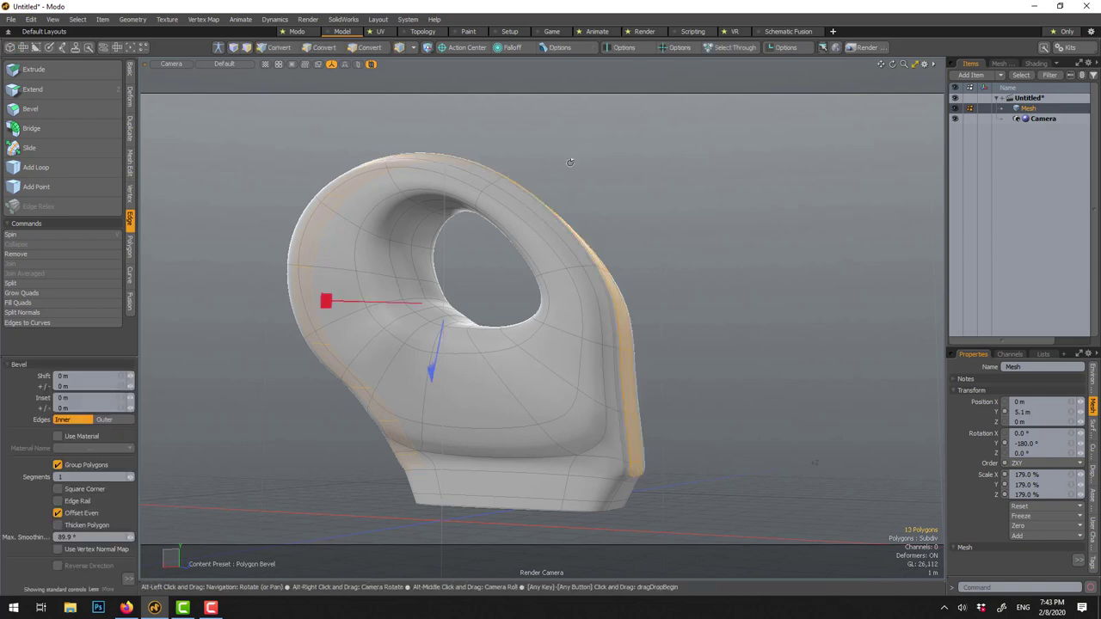
alt+drag(565, 154, 797, 241)
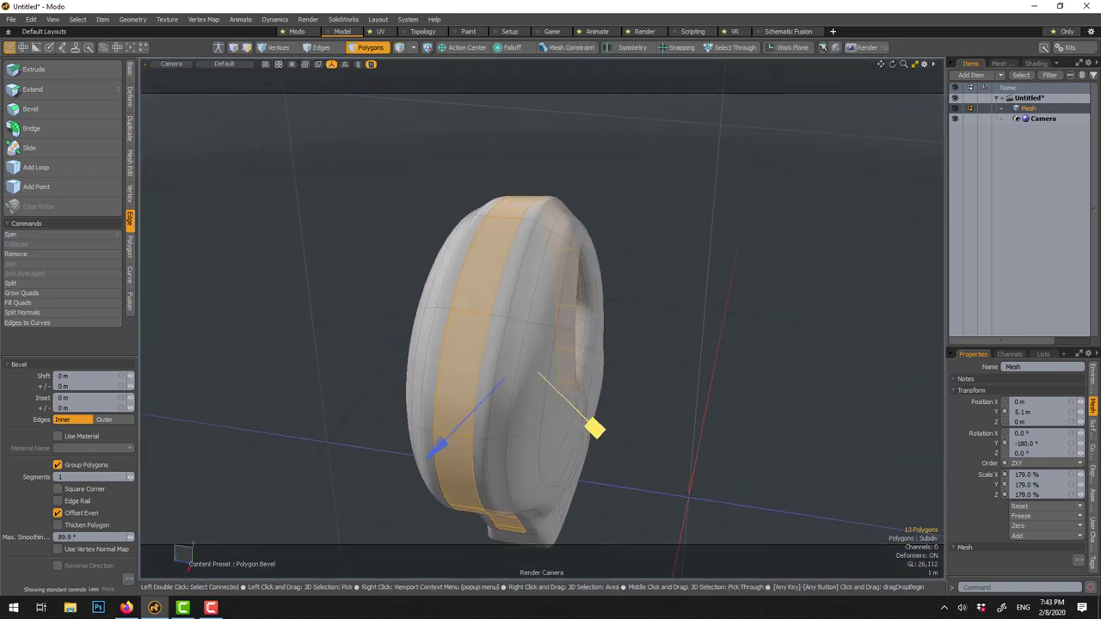
drag(595, 427, 599, 432)
key(ctrl+z)
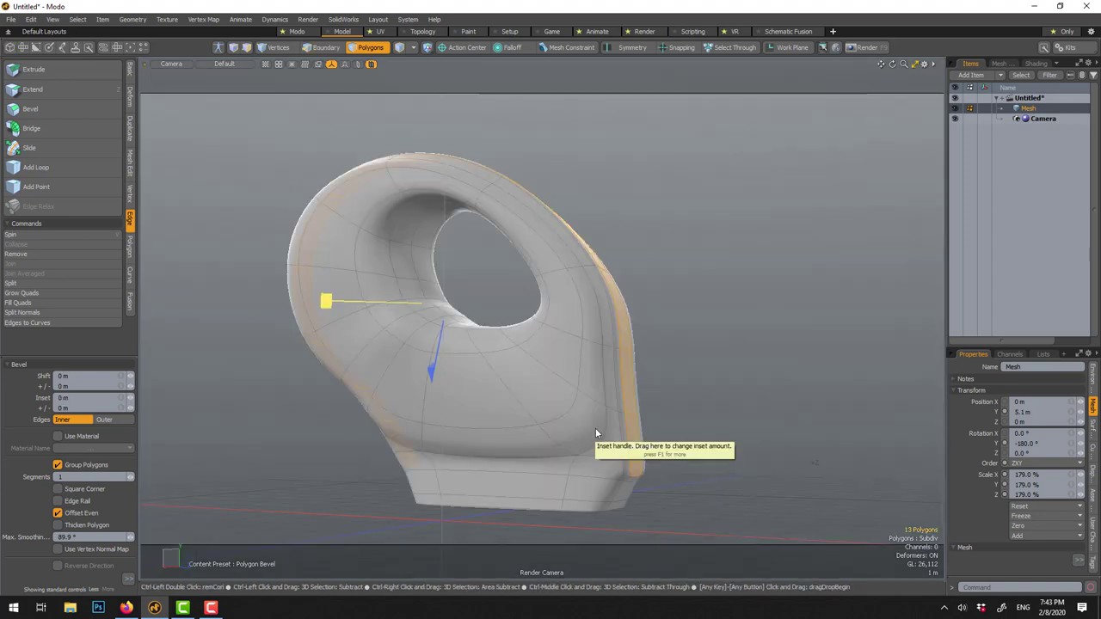
key(space)
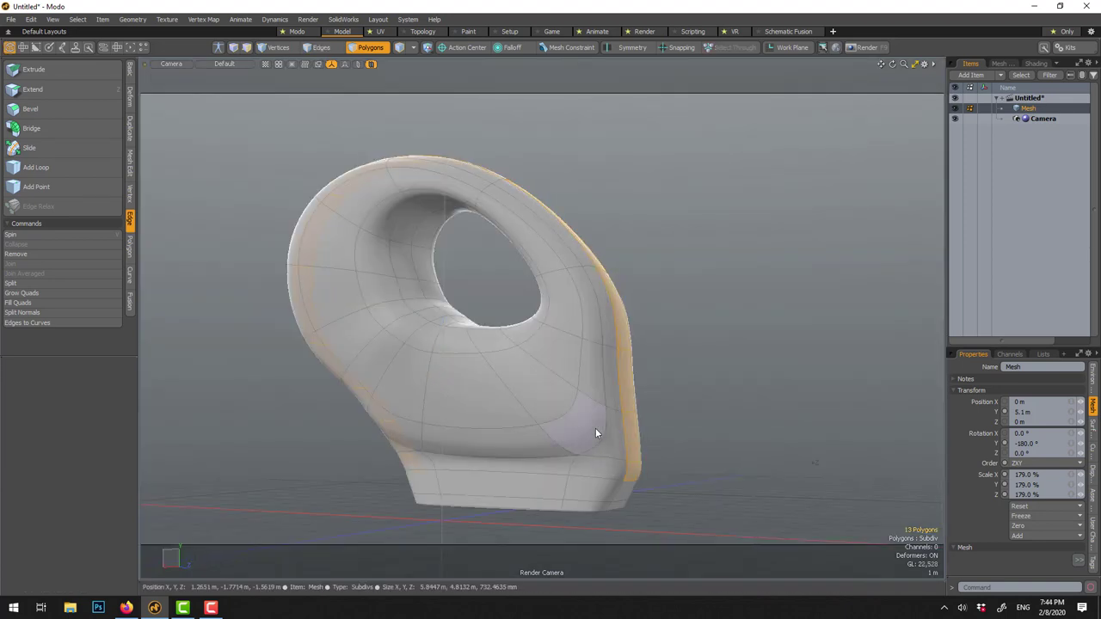
- Widen the outer-rim polygon strip by scaling it along Z to about 205%, and clear the selection
key(r)
alt+drag(538, 319, 425, 359)
drag(641, 287, 783, 284)
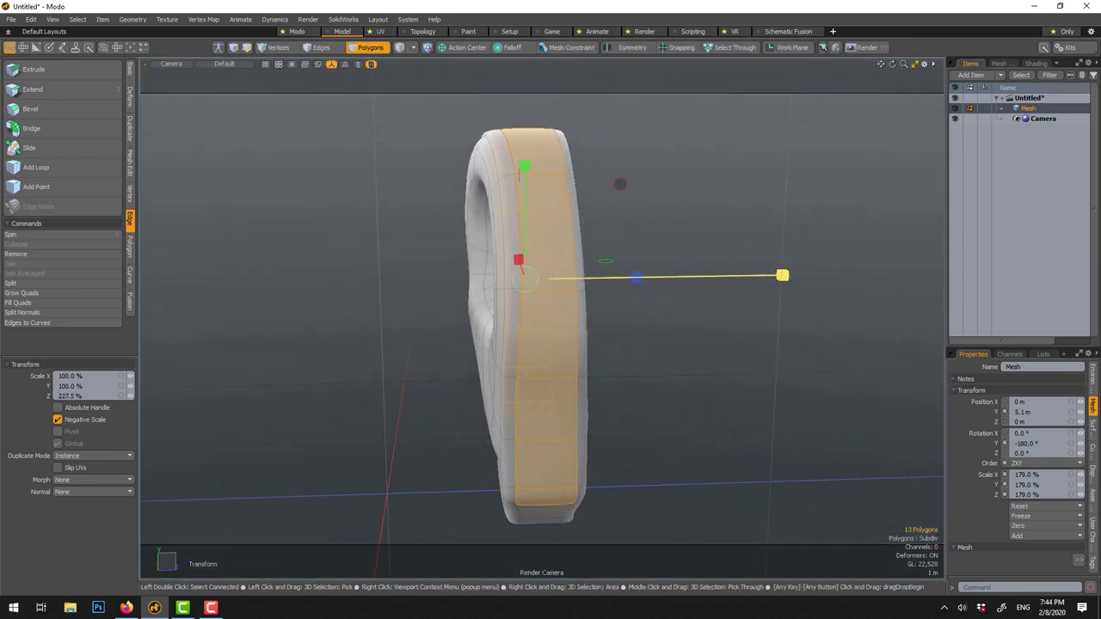
alt+drag(610, 291, 921, 319)
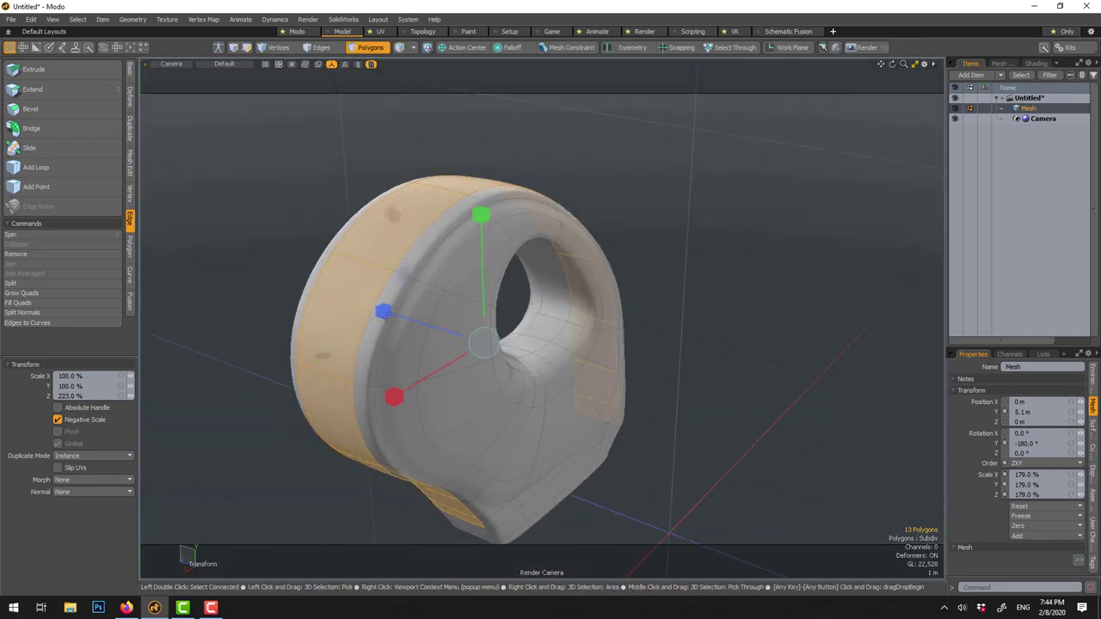
drag(379, 310, 401, 317)
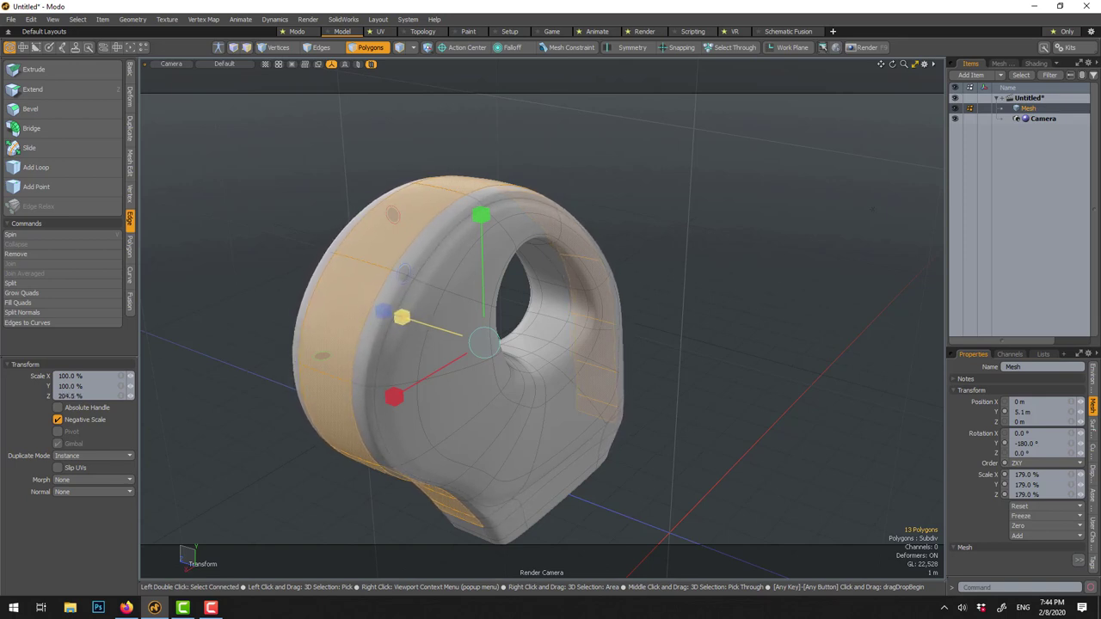
key(space)
click(278, 177)
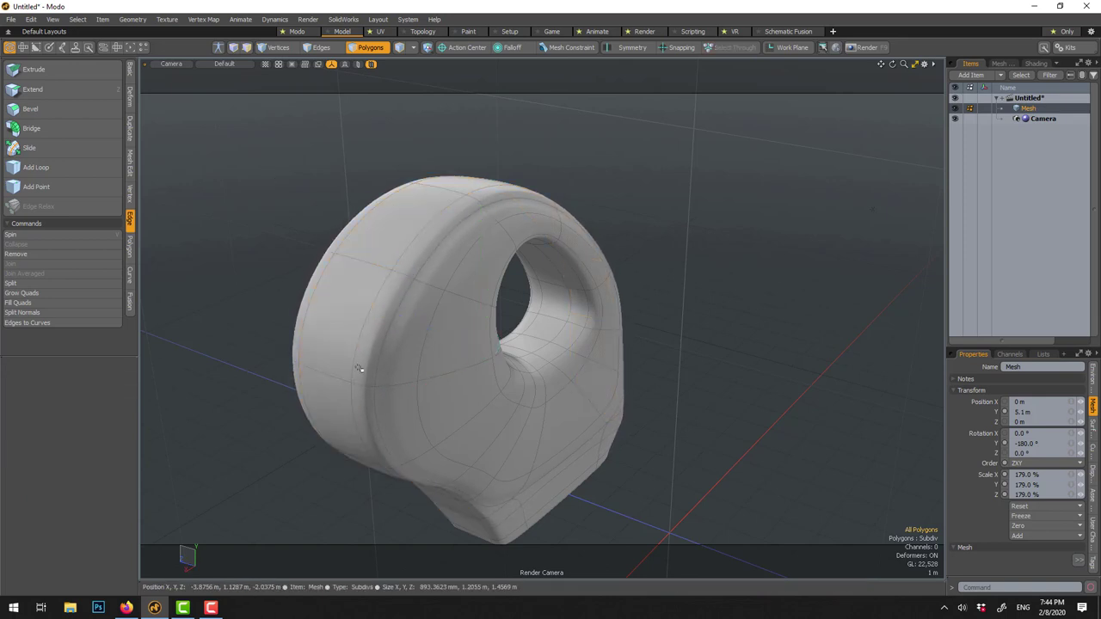
- Select the two slanted end polygons of the base below the curved overhang and flatten them with an X scale of 0%
alt+drag(639, 459, 414, 248)
scroll(504, 451, up, 2)
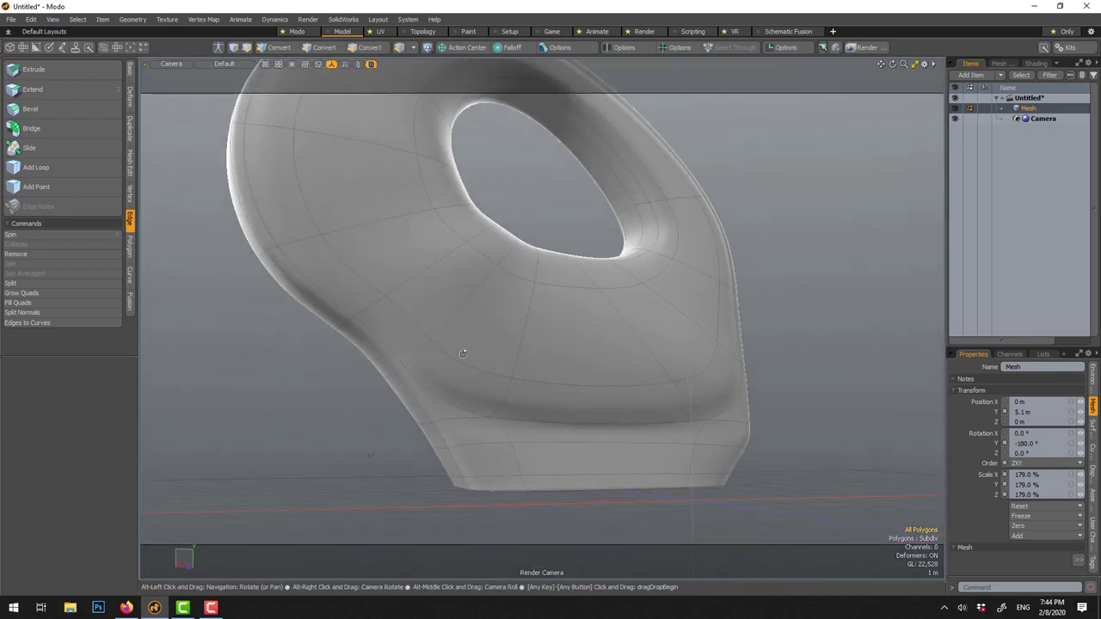
alt+drag(484, 300, 382, 387)
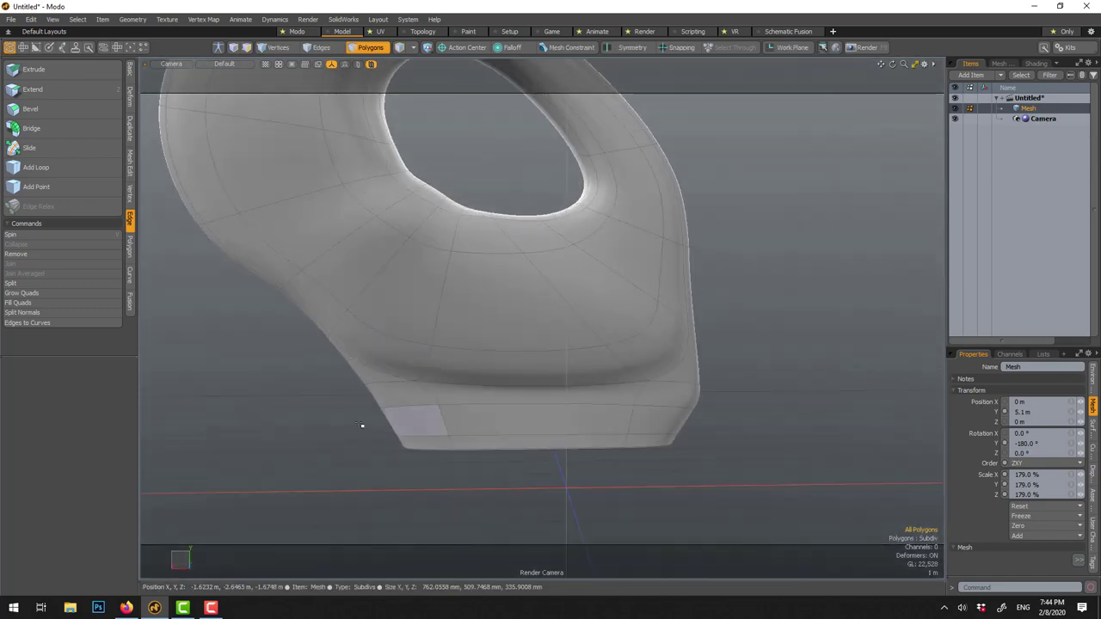
alt+drag(418, 426, 417, 406)
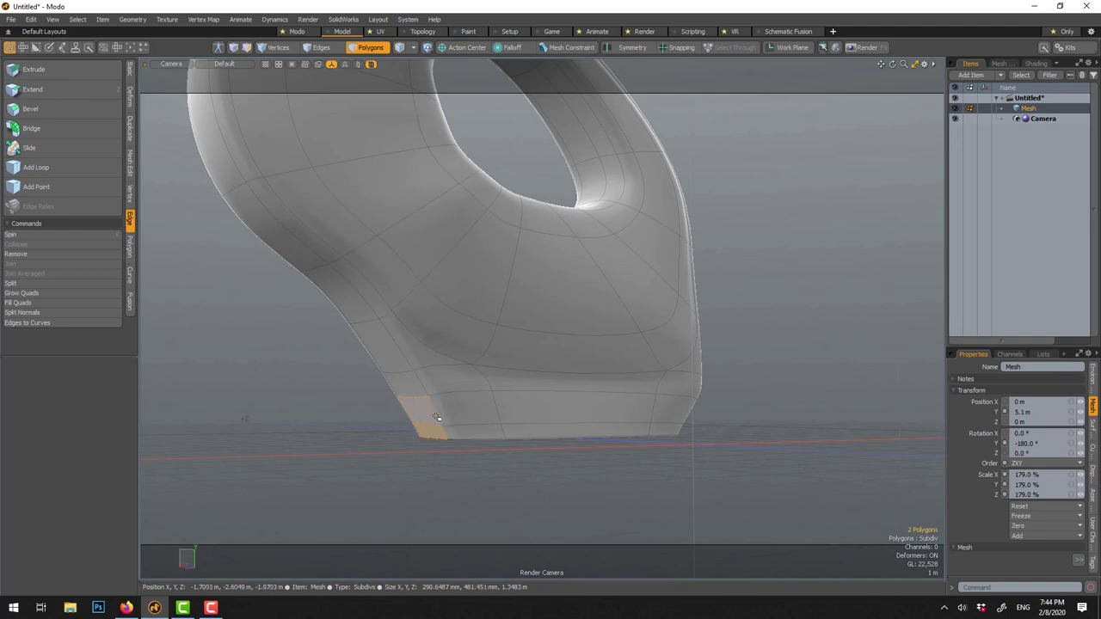
key(shift+Up)
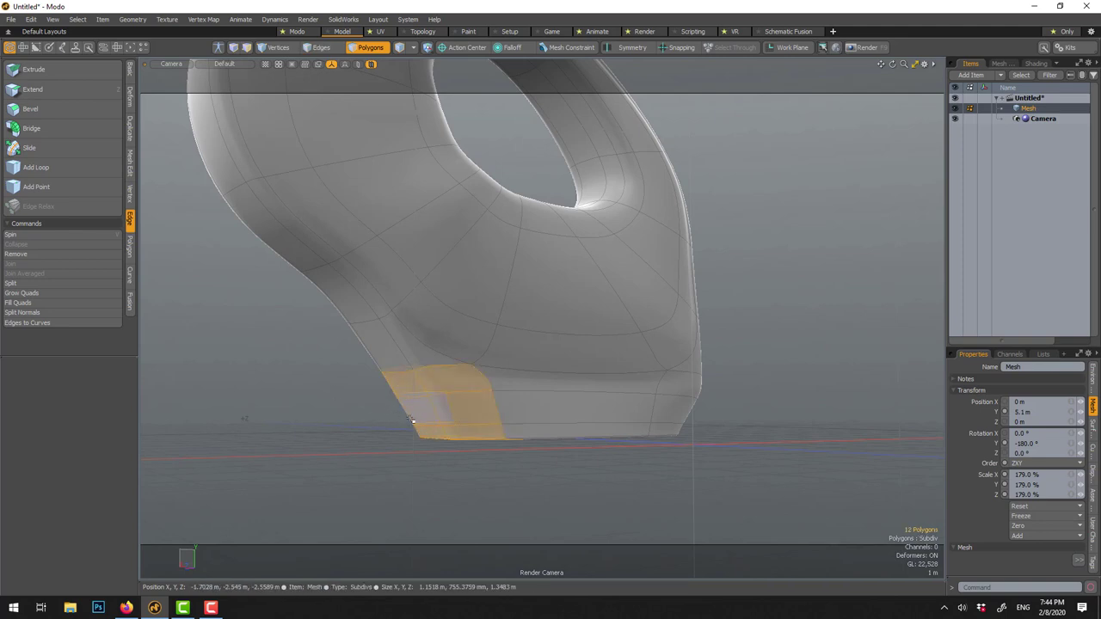
key(shift+Down)
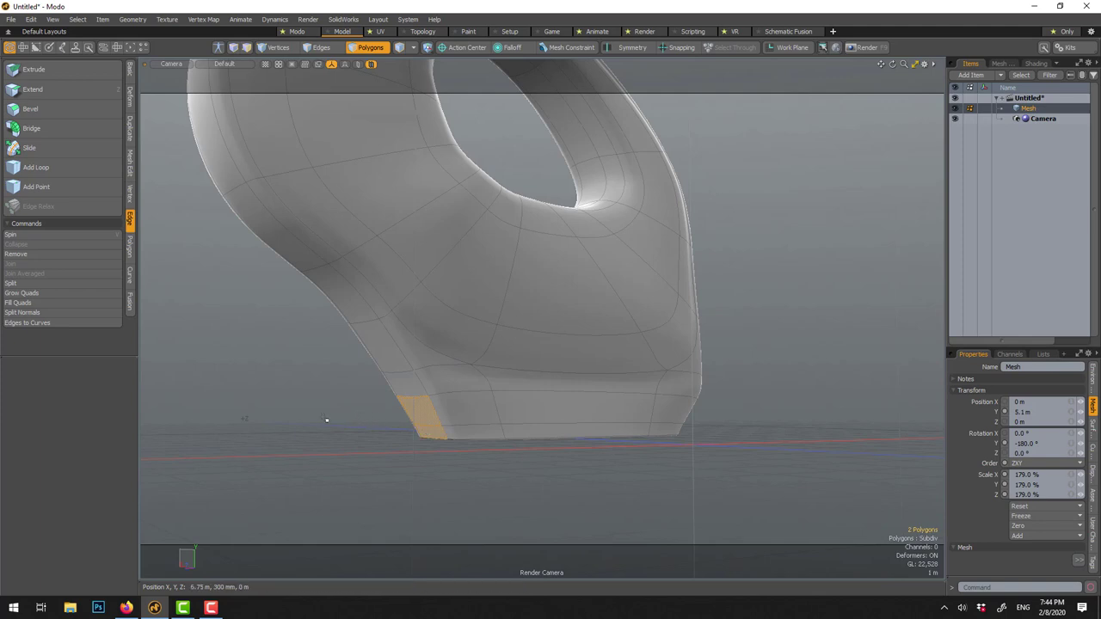
alt+drag(325, 419, 474, 421)
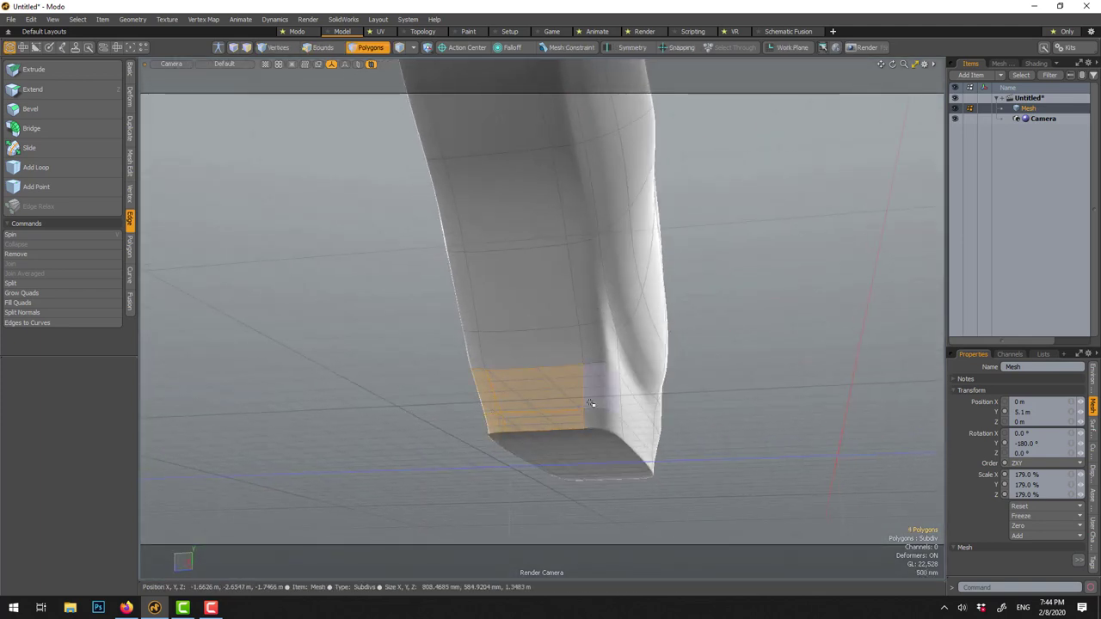
alt+drag(324, 399, 584, 418)
ctrl+click(634, 425)
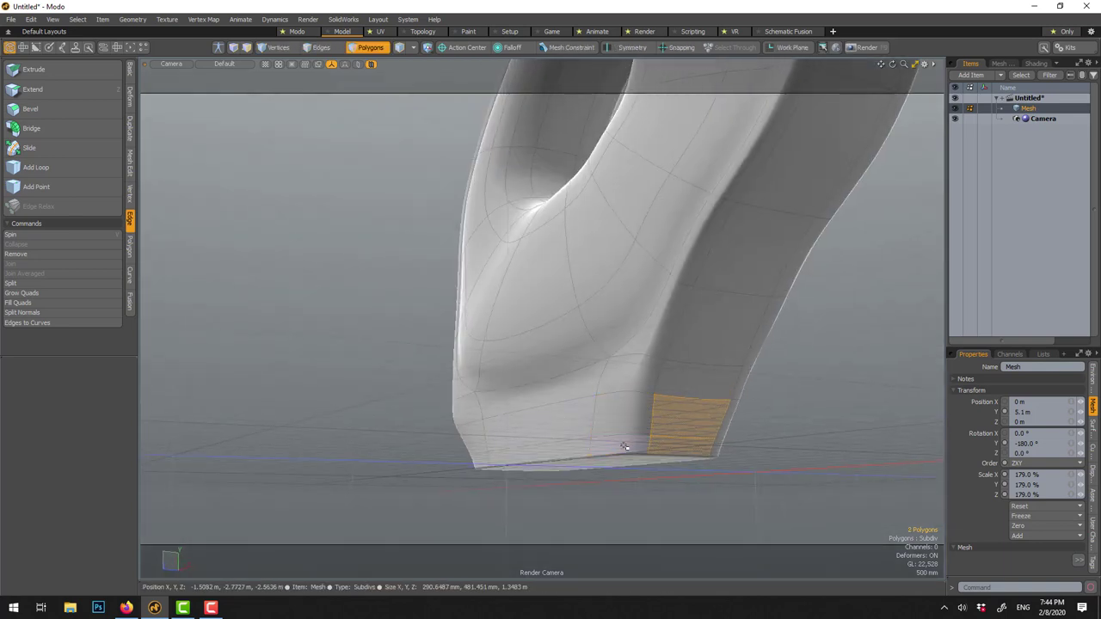
mouse_move(506, 401)
alt+mouse_down()
mouse_move(296, 408)
mouse_move(314, 425)
alt+mouse_up()
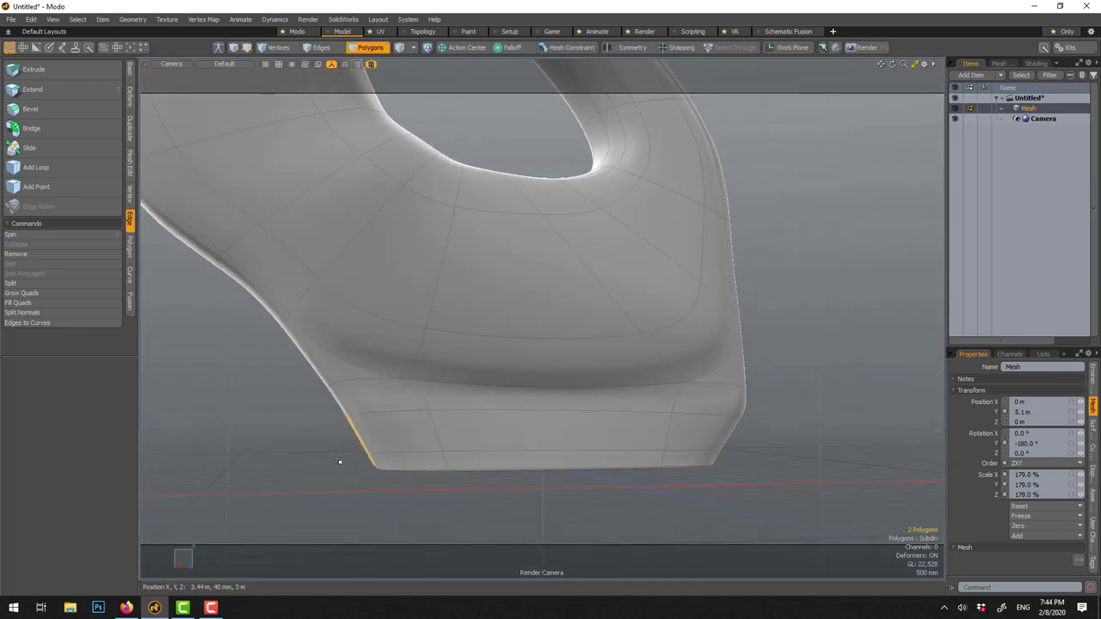
key(y)
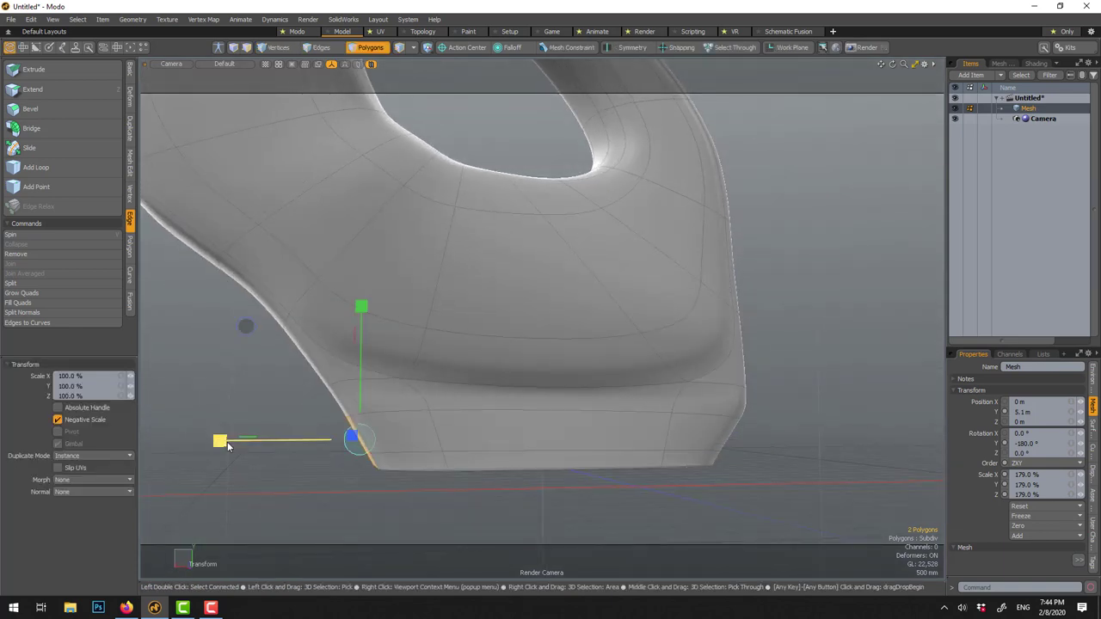
drag(228, 445, 346, 444)
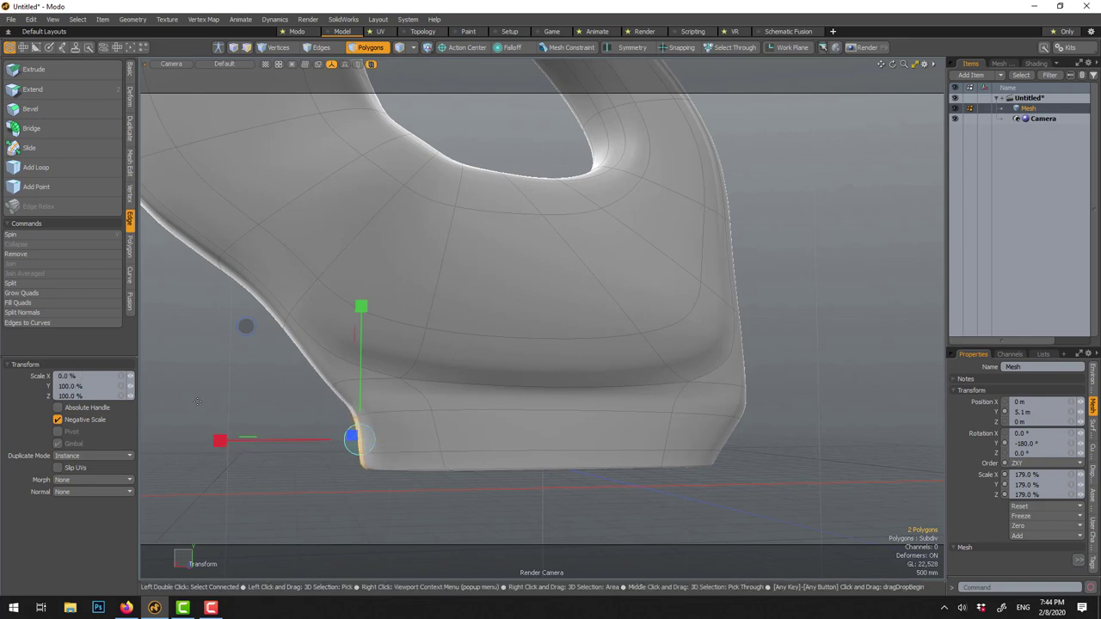
key(space)
- Move the flattened end polygons outward along X to extend that end of the base
key(w)
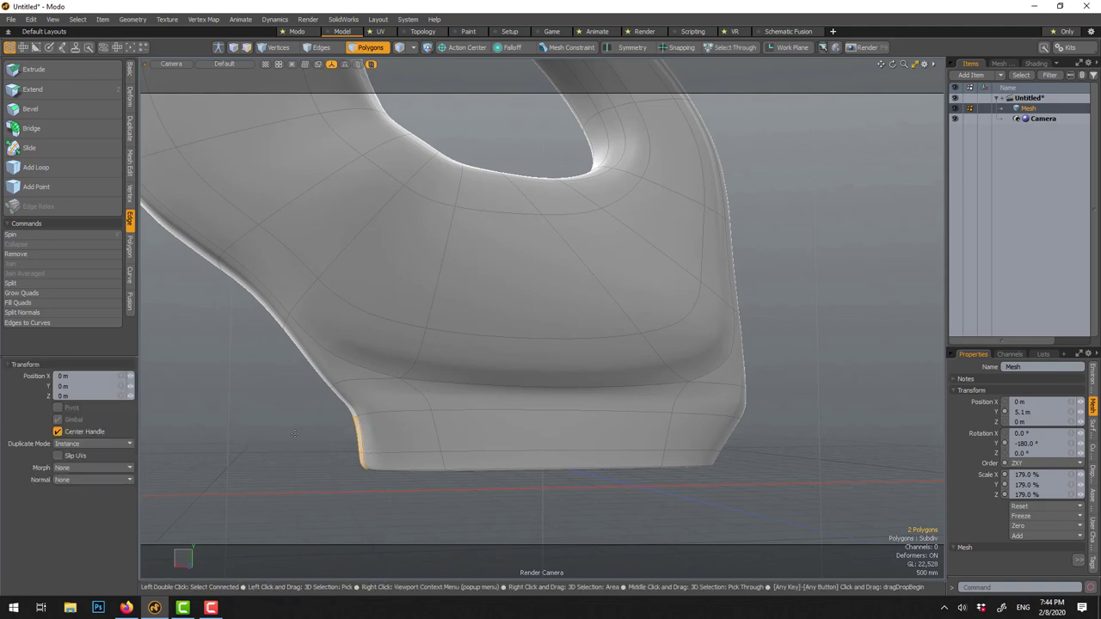
drag(278, 439, 230, 440)
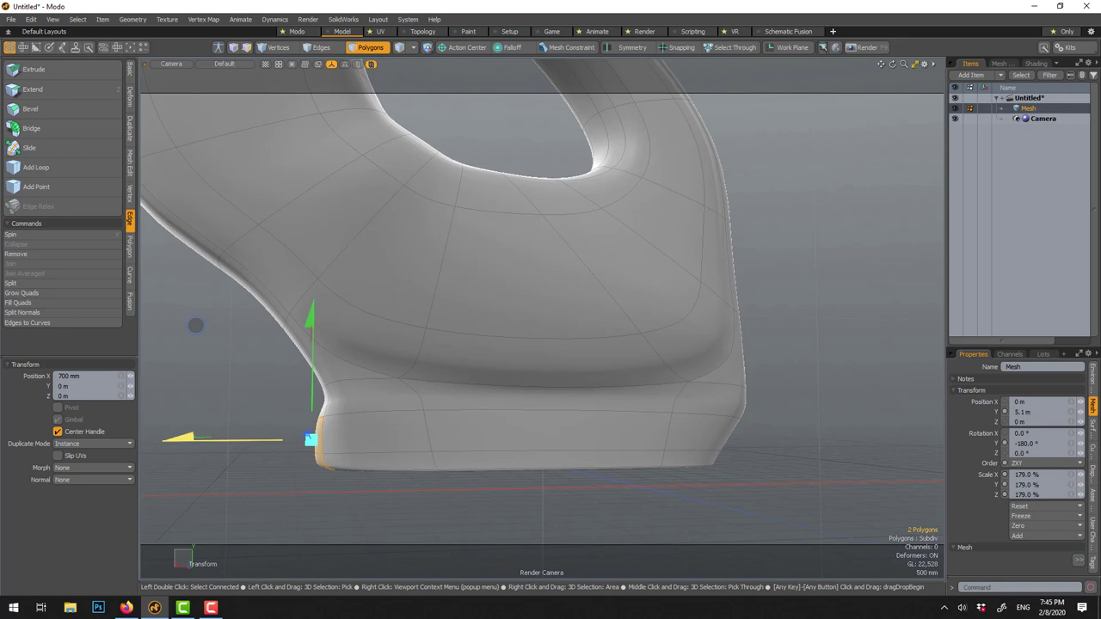
drag(195, 324, 200, 325)
key(space)
- Select the two slanted polygons on the opposite end of the base and flatten them with an X scale of 0%
right_drag(426, 409, 768, 455)
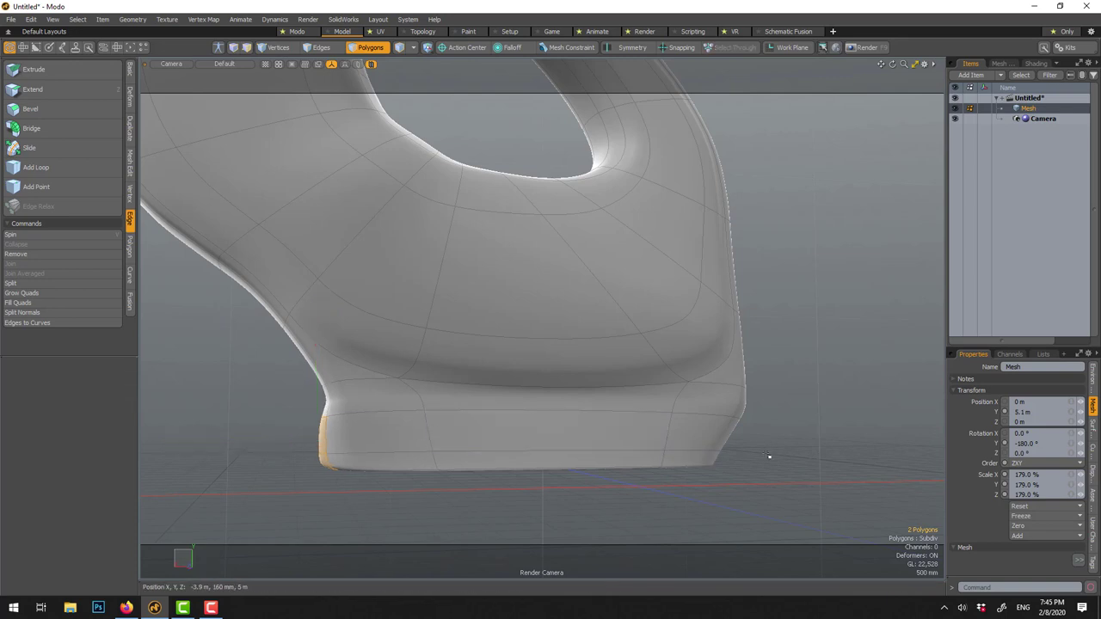
alt+drag(728, 459, 702, 450)
click(645, 419)
key(r)
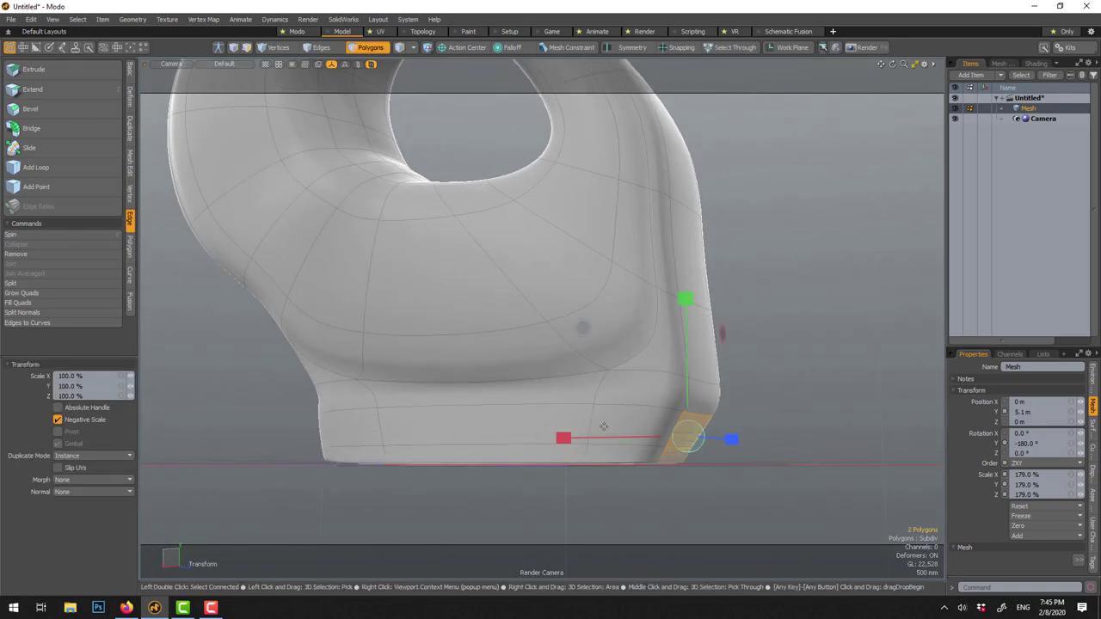
mouse_move(603, 426)
alt+mouse_down()
mouse_move(557, 441)
mouse_move(610, 439)
alt+mouse_up()
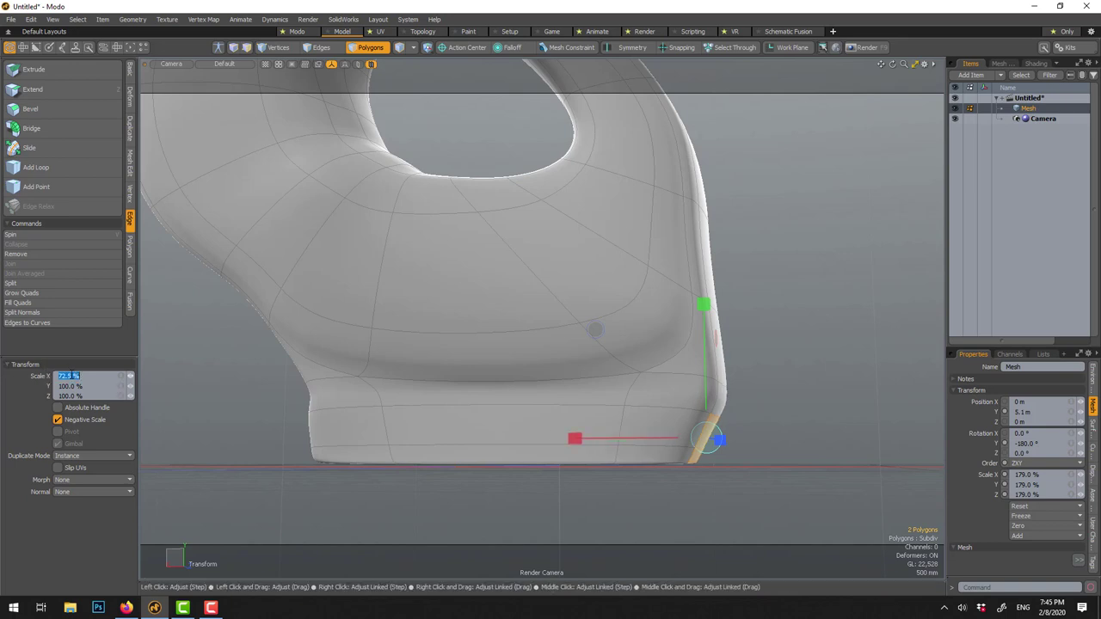
key(Return)
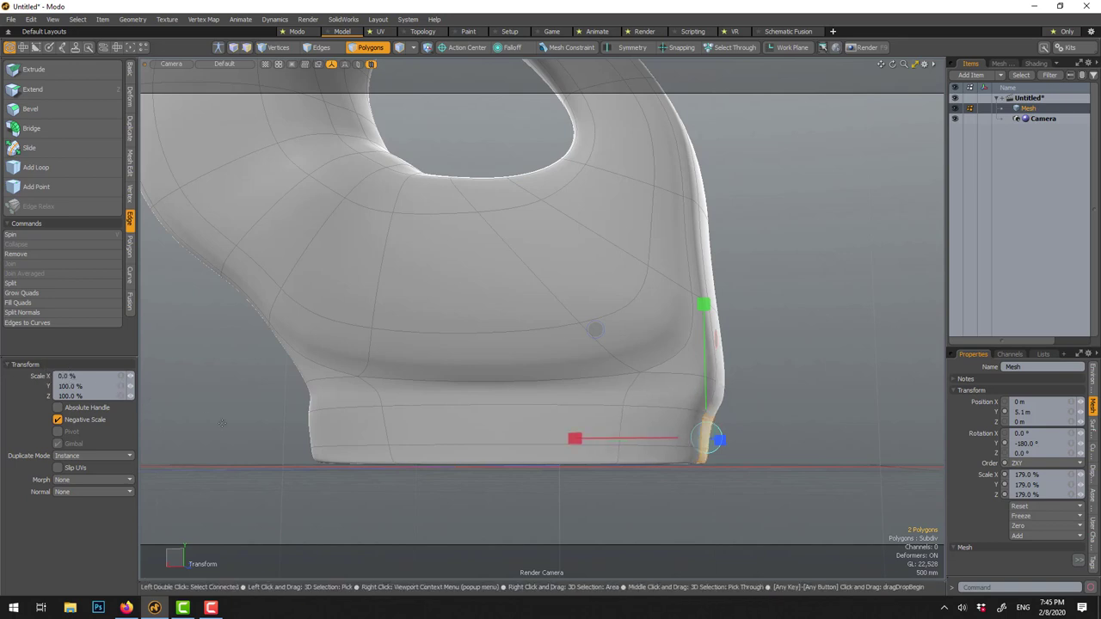
- Move the flattened polygons on this opposite end outward by about -600 mm along X, and clear the selection
key(space)
key(w)
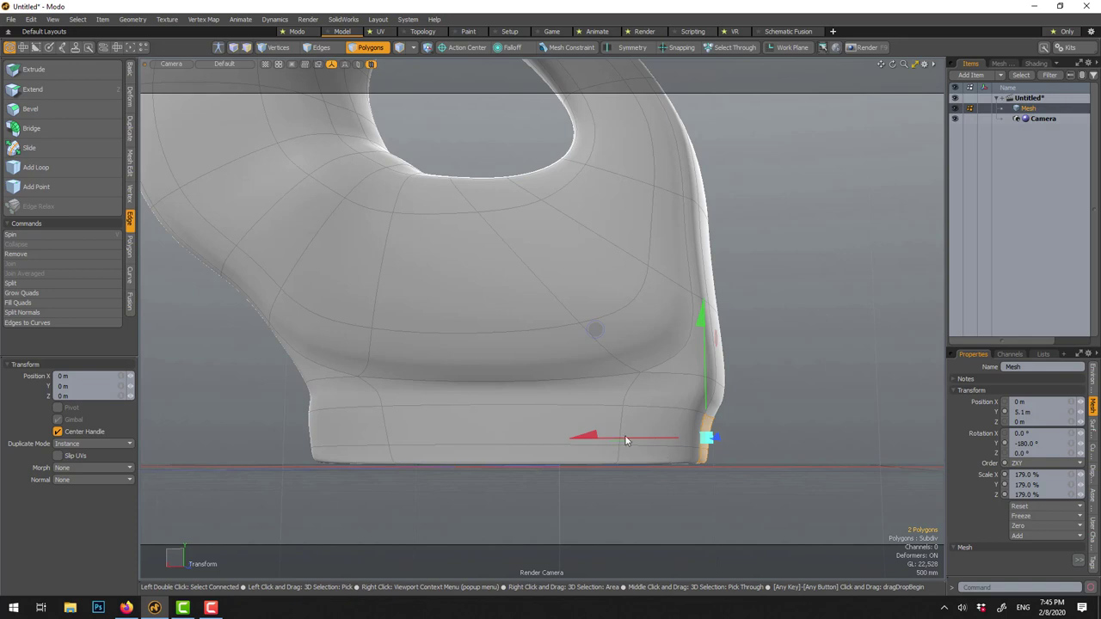
drag(602, 444, 643, 443)
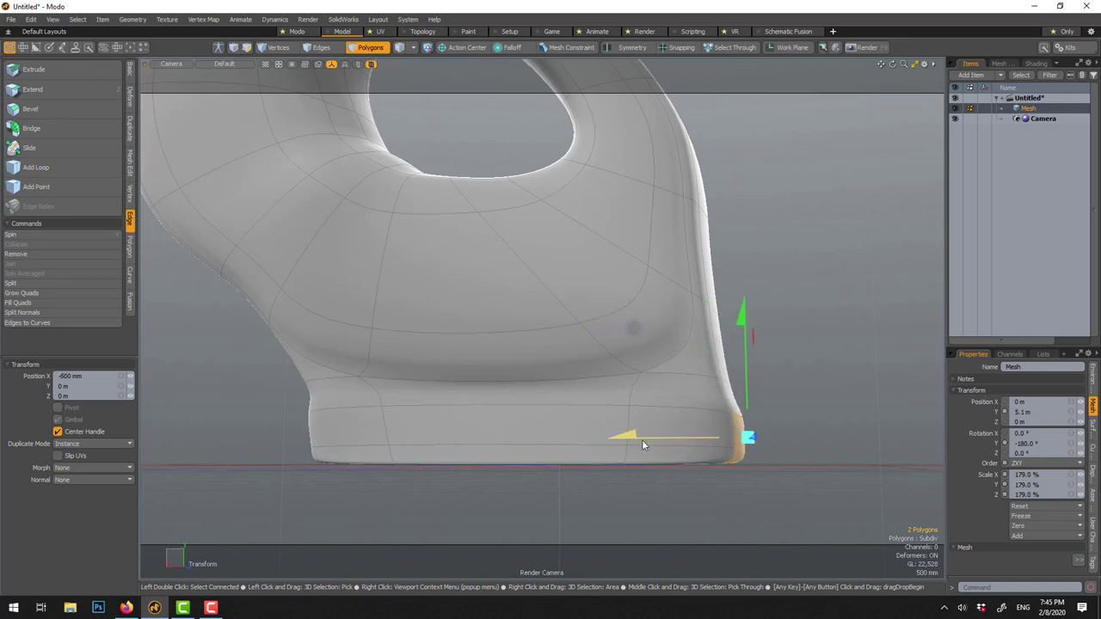
key(q)
click(777, 370)
- Select the two lowest polygon loops around the base and widen them by scaling along Z to about 148%
alt+drag(659, 533, 590, 490)
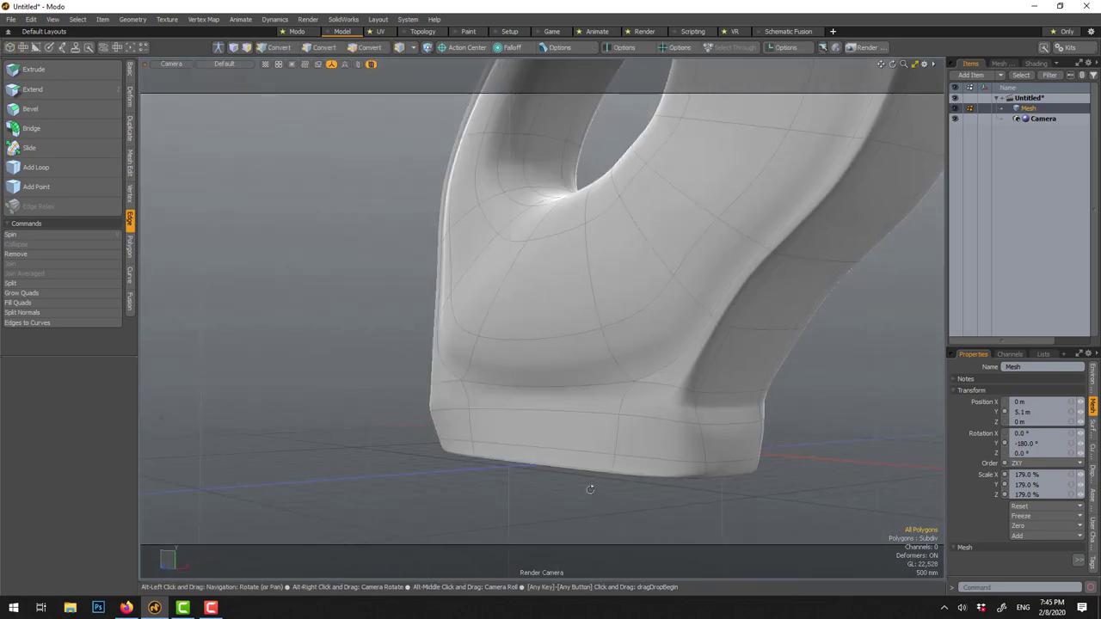
key(3)
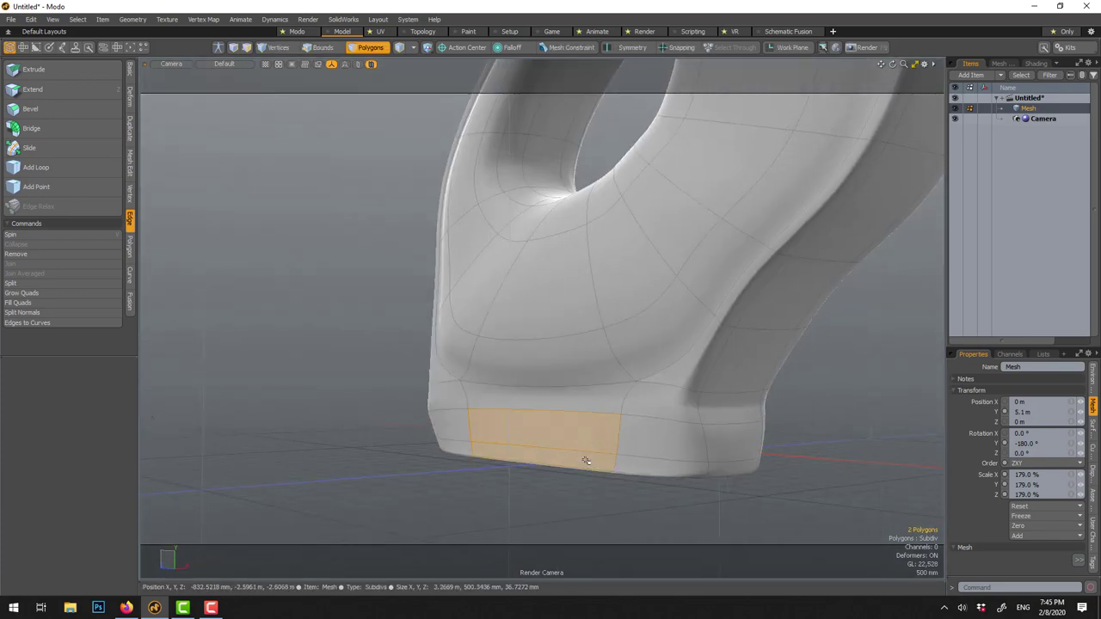
drag(597, 440, 637, 440)
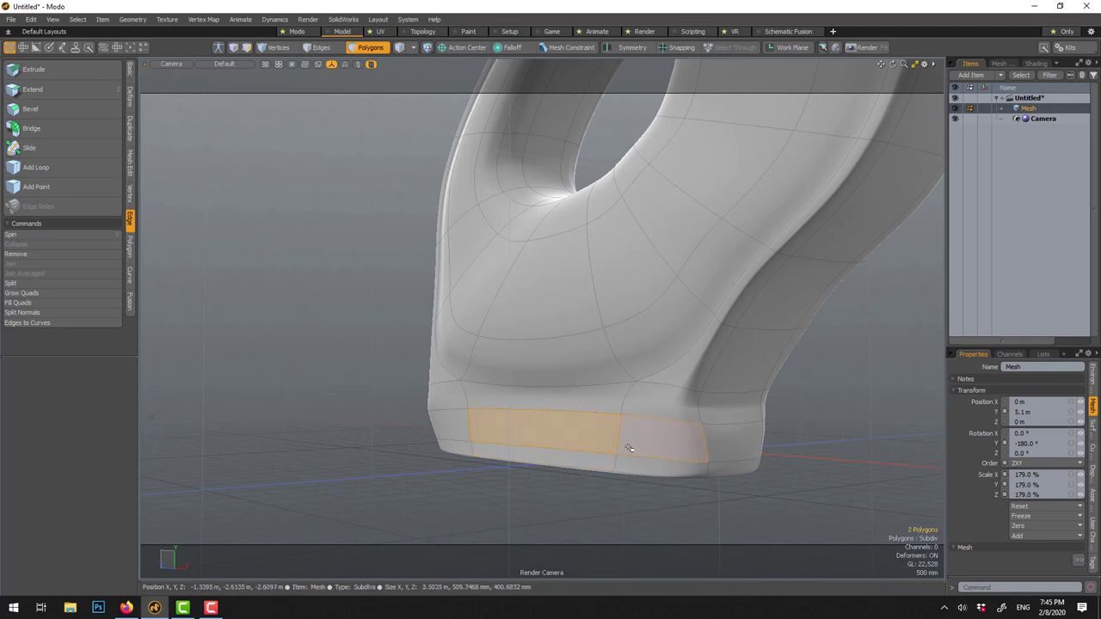
key(l)
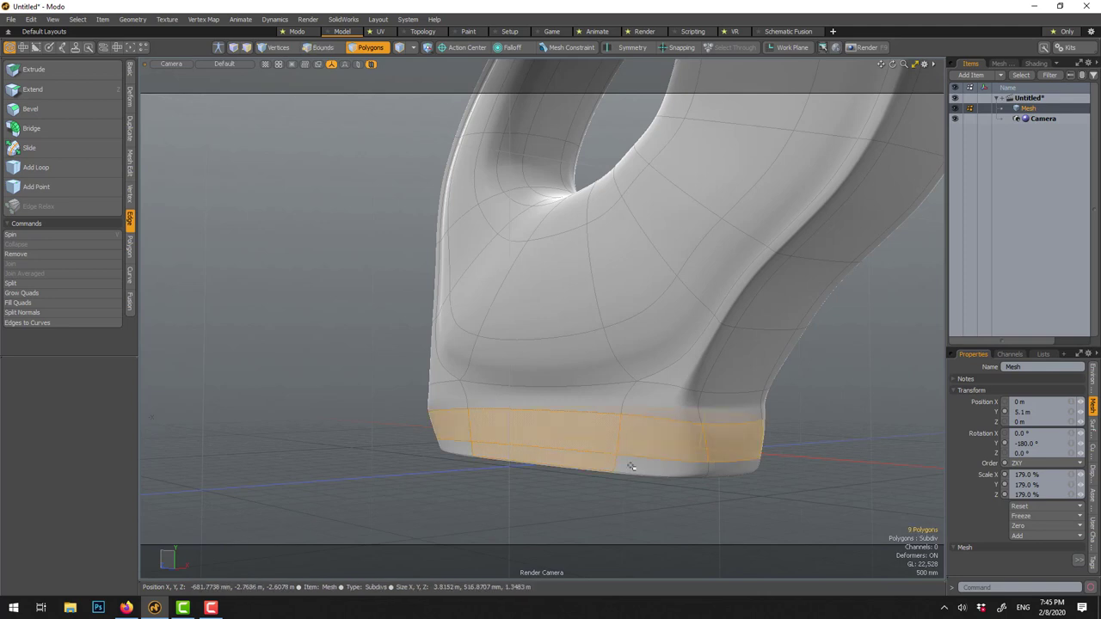
shift+click(655, 472)
key(l)
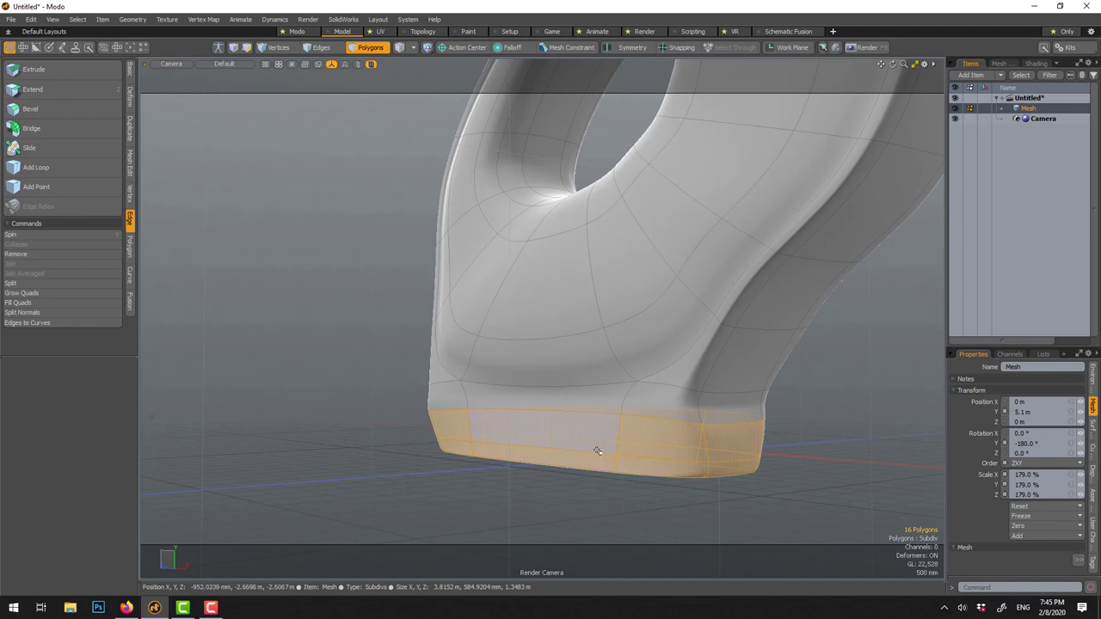
key(r)
alt+drag(576, 451, 774, 408)
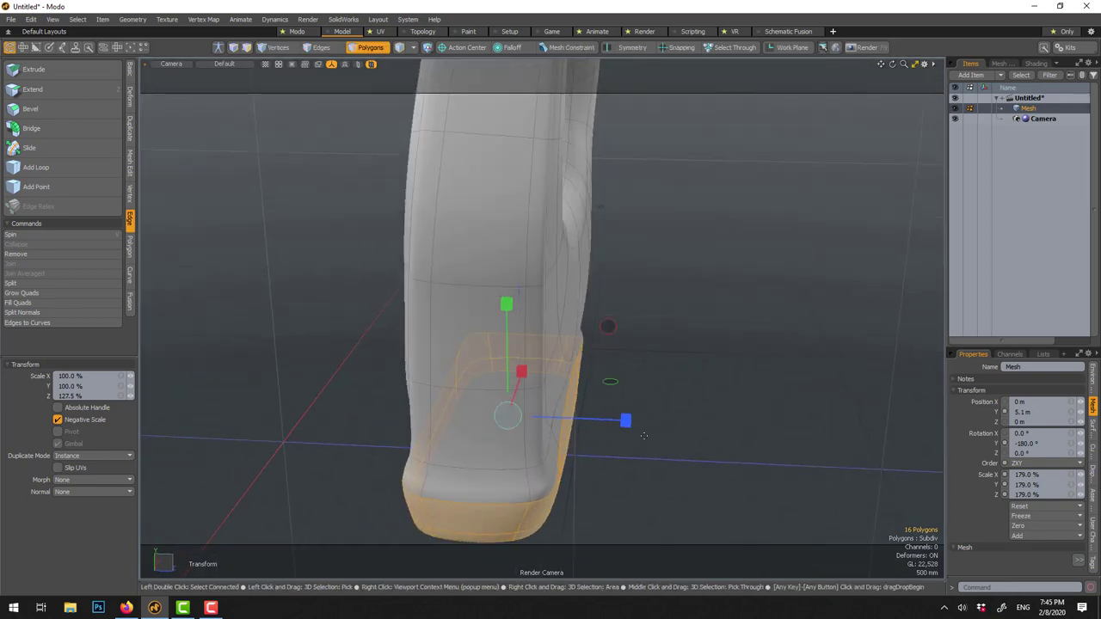
drag(627, 421, 470, 379)
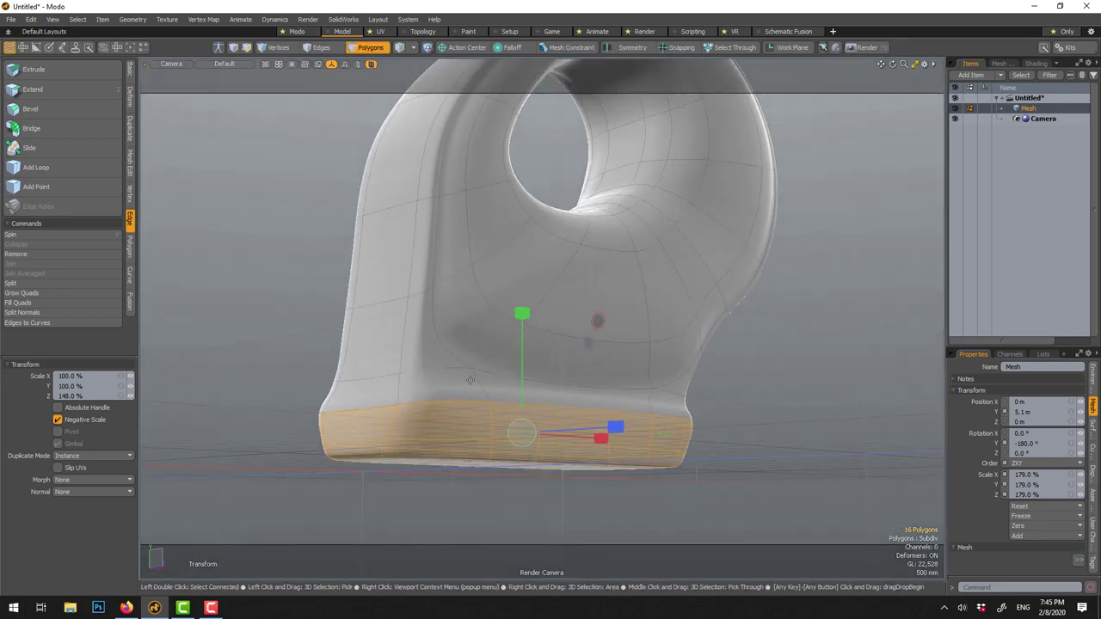
- Bevel the middle polygon loop around the base with a 60 mm shift and 24 mm inset, and clear the selection
key(space)
click(264, 373)
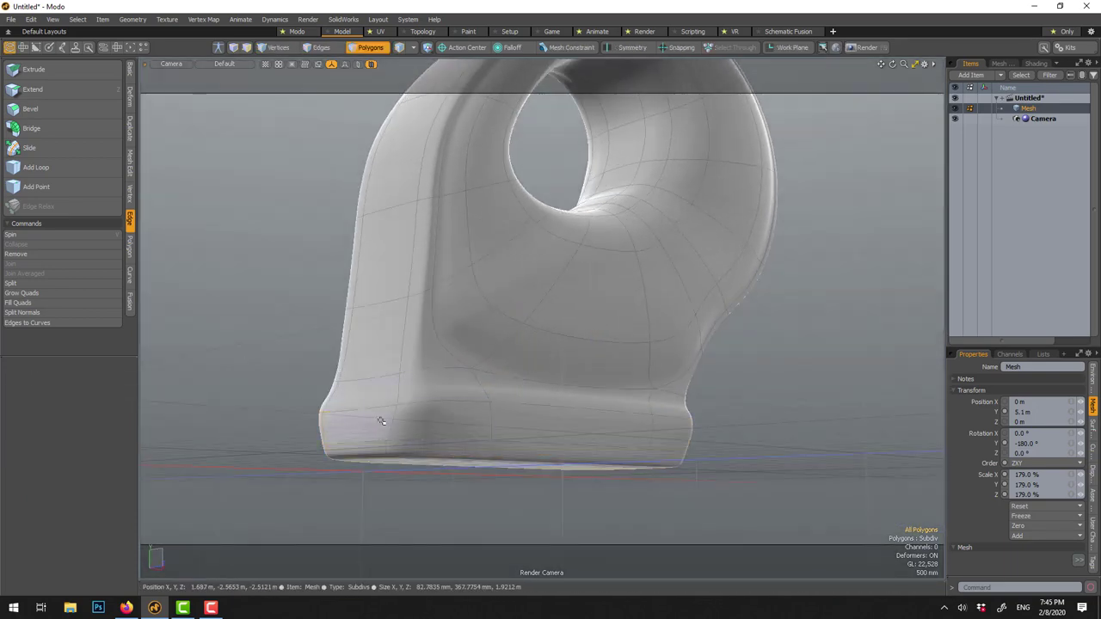
drag(381, 422, 423, 423)
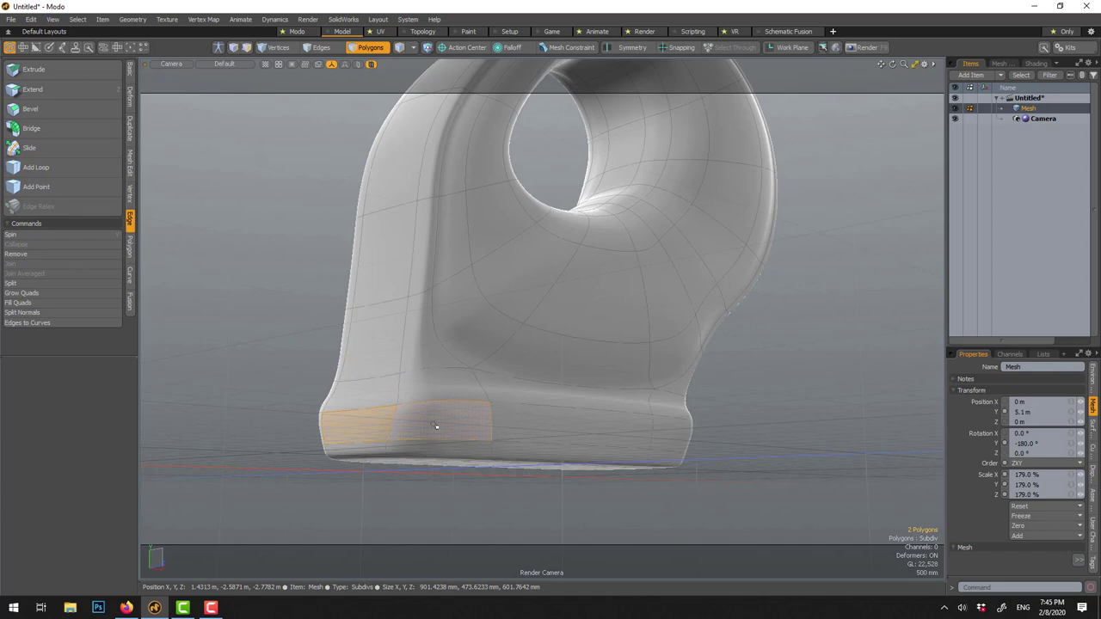
key(l)
key(b)
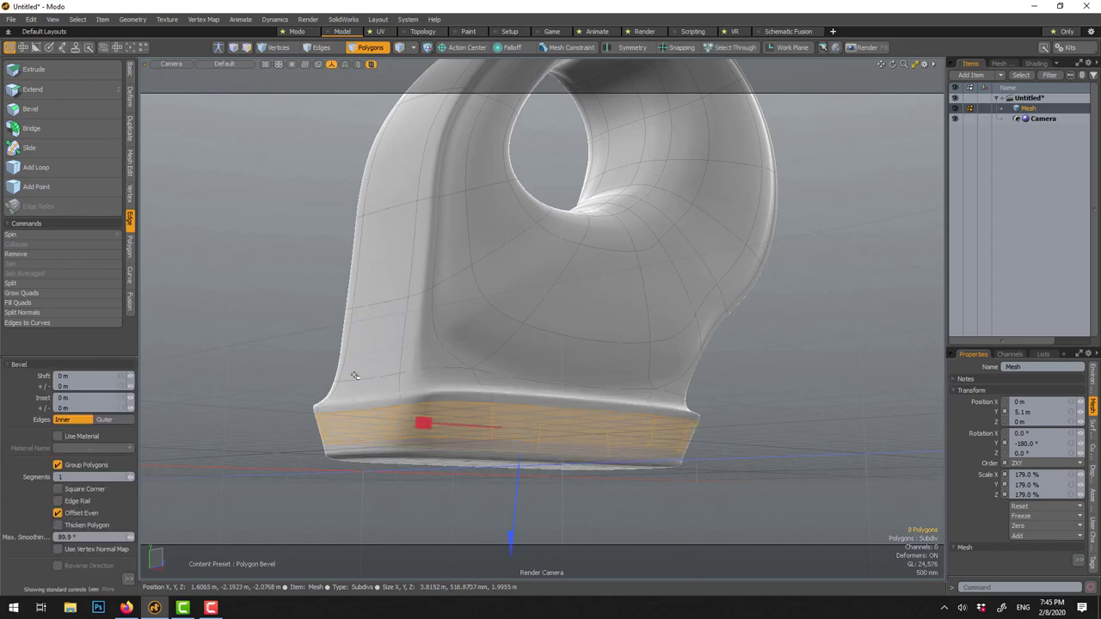
alt+drag(332, 374, 547, 411)
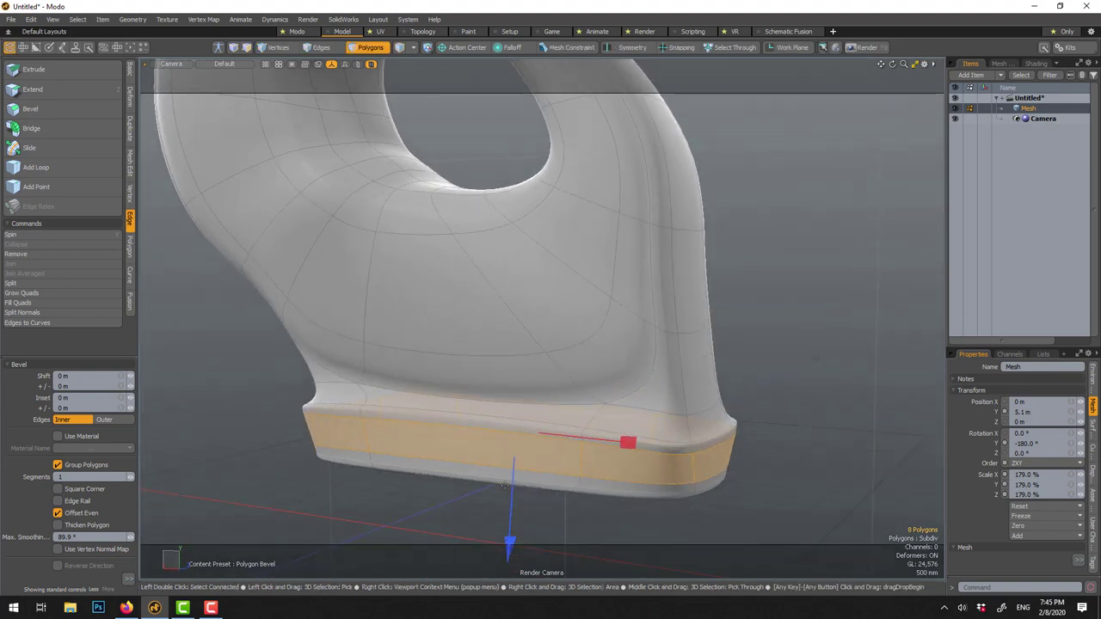
mouse_move(512, 490)
mouse_down()
mouse_move(551, 490)
mouse_move(525, 491)
mouse_up()
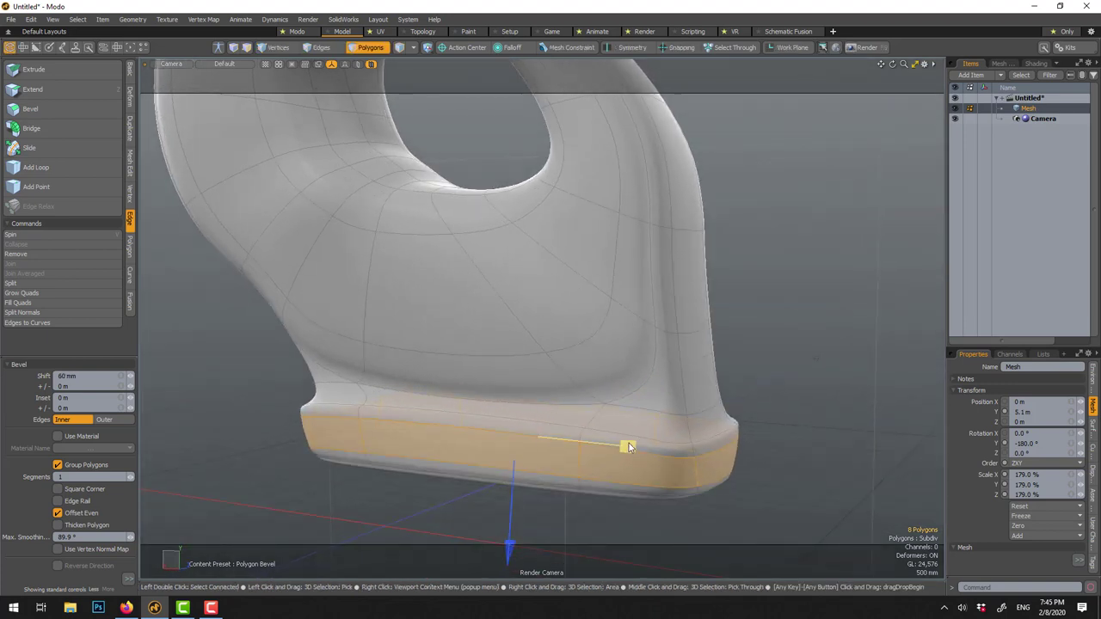
drag(629, 443, 626, 446)
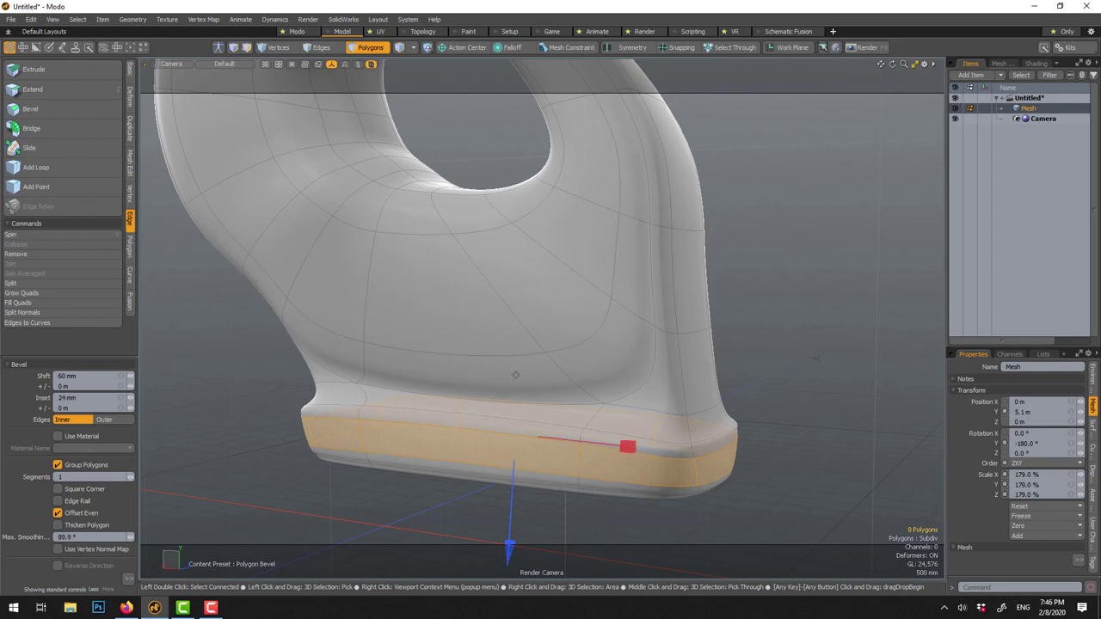
key(q)
click(775, 298)
alt+drag(769, 322, 374, 321)
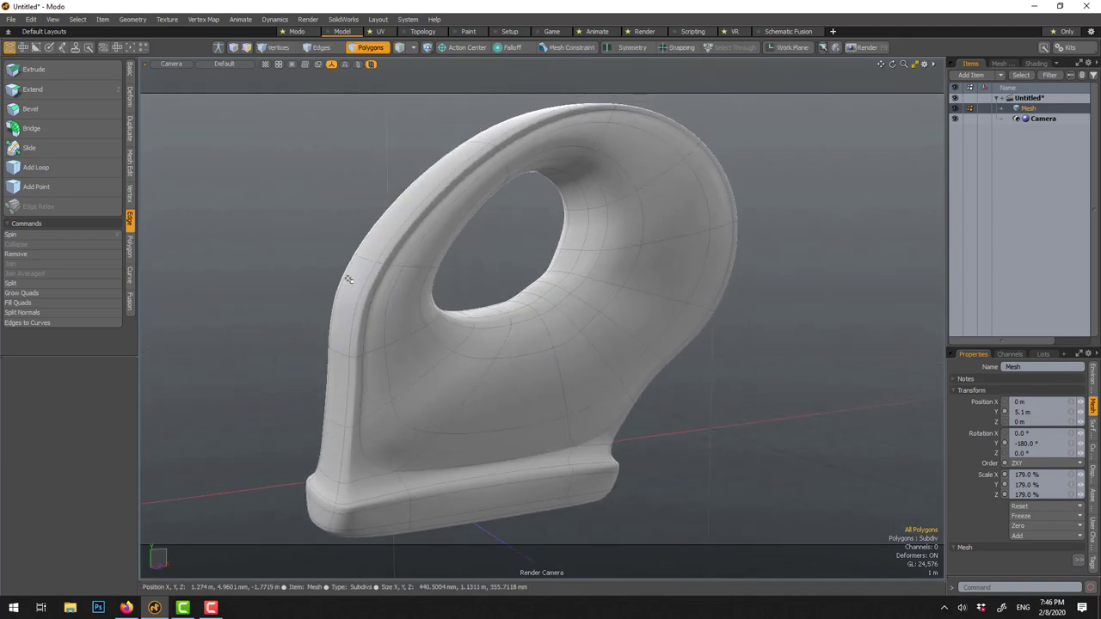
- Assign a new material named Metal to the whole mesh
click(384, 48)
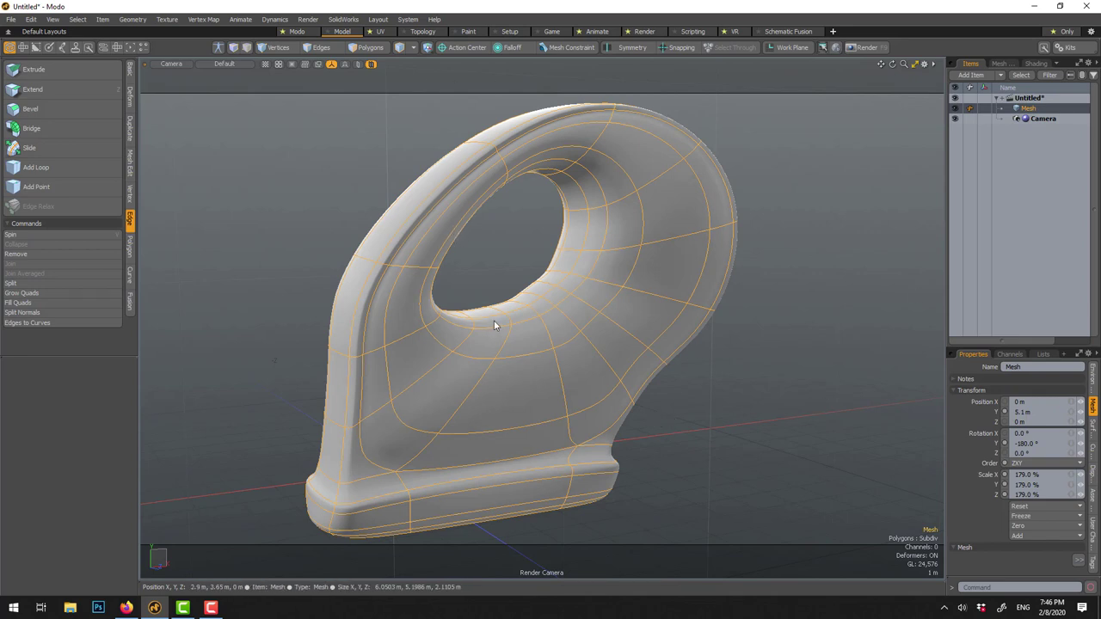
key(m)
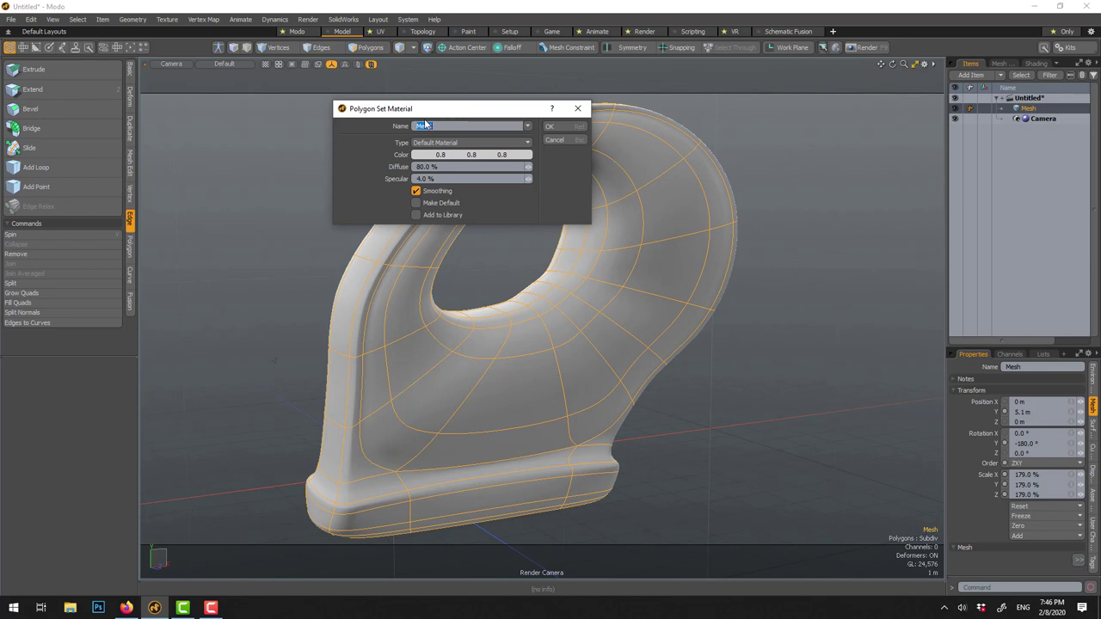
key(Return)
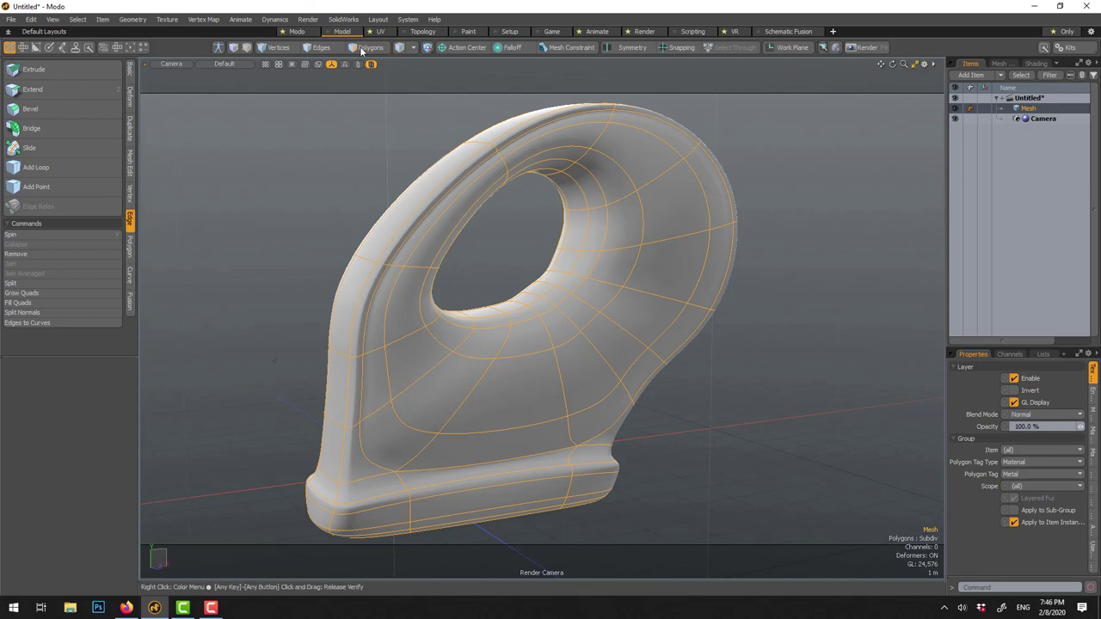
- Select the full polygon loop running along the centre of the outer rim and under the base
click(368, 47)
drag(325, 483, 335, 449)
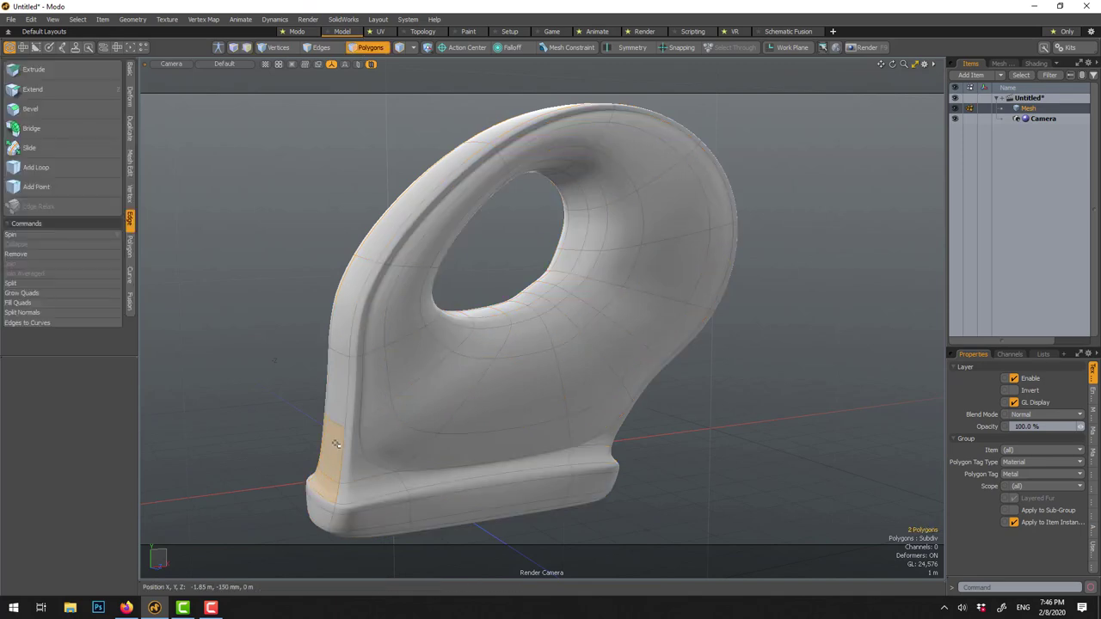
key(l)
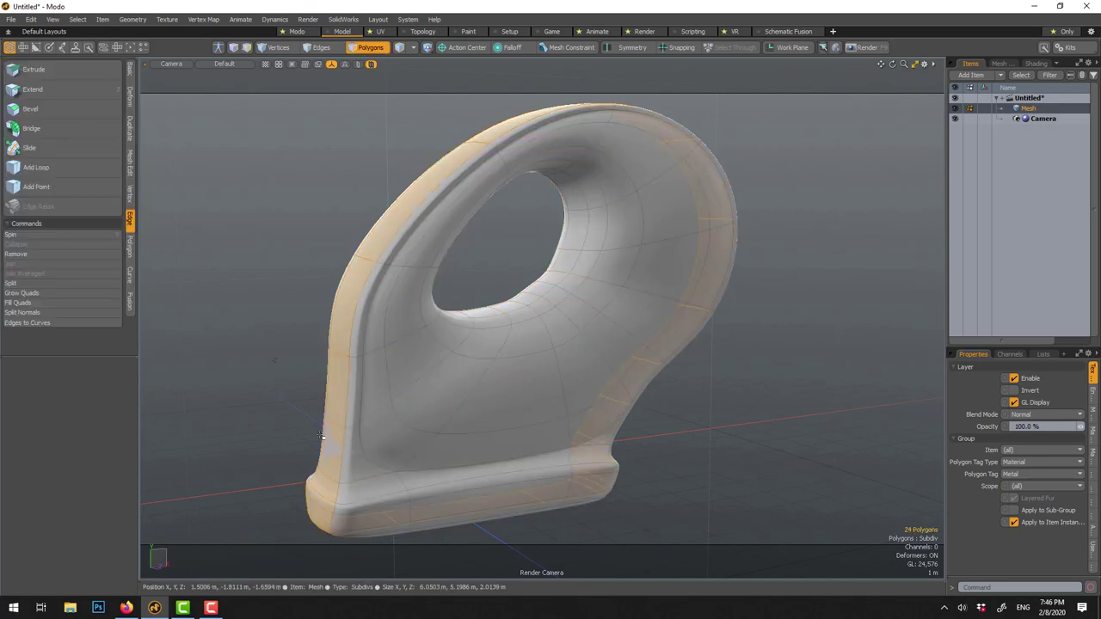
- Remove the polygons on the base's ends and underside from the rim loop selection
alt+drag(335, 402, 288, 305)
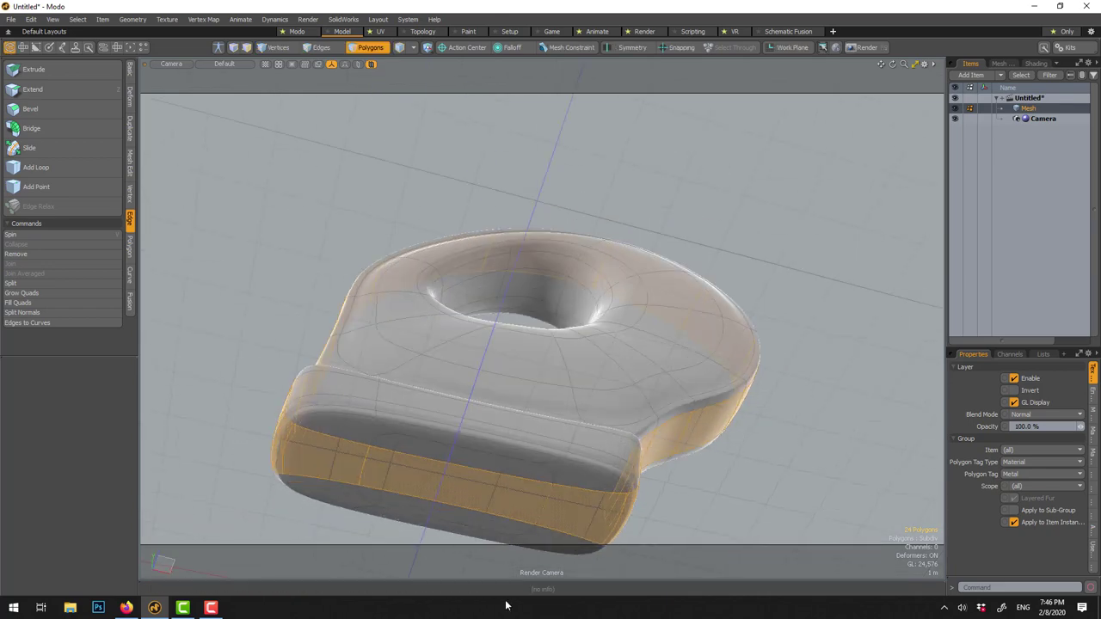
alt+drag(624, 541, 638, 460)
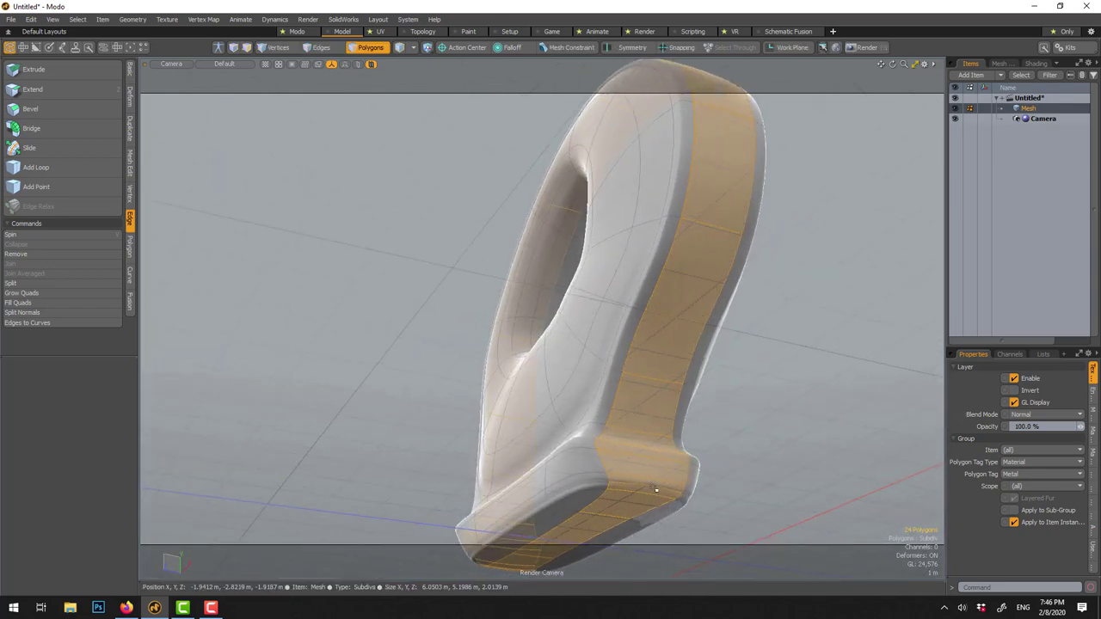
ctrl+click(637, 465)
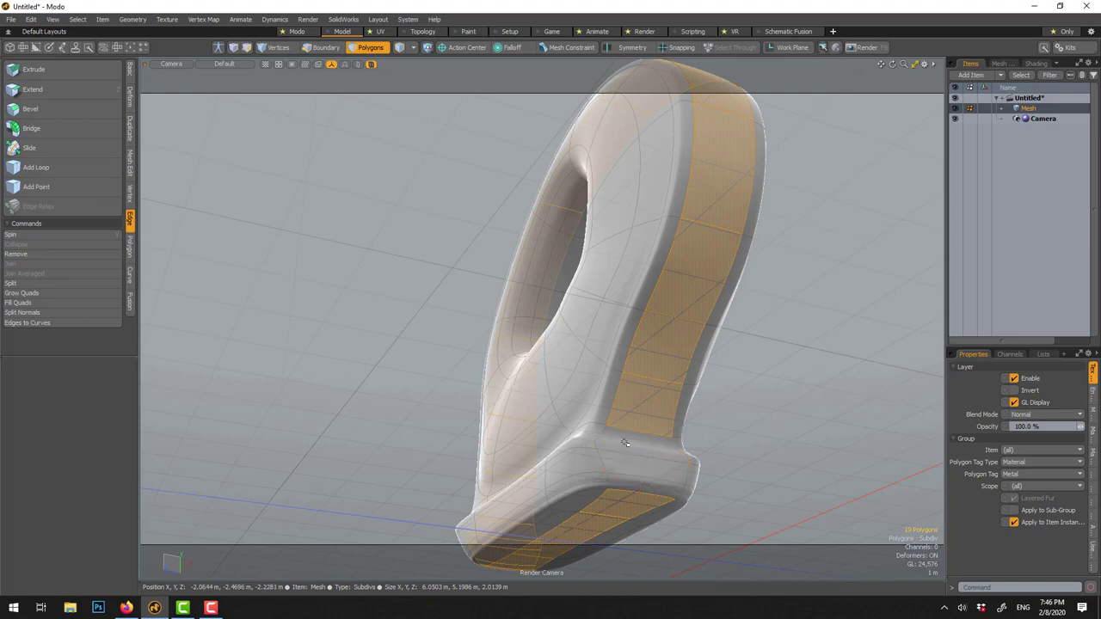
ctrl+click(634, 492)
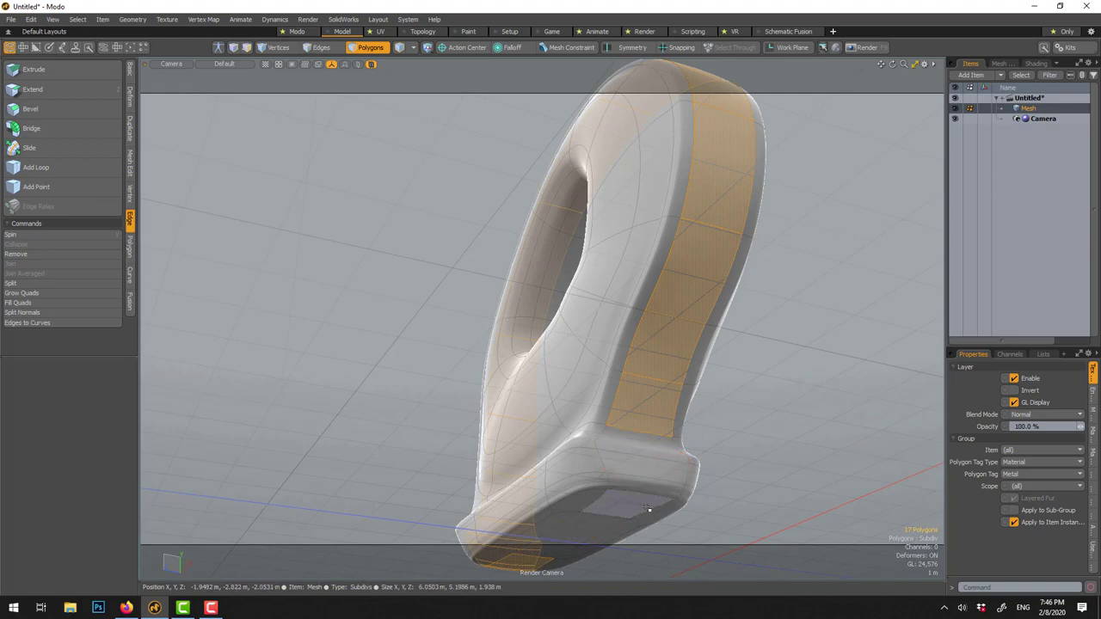
mouse_move(634, 492)
alt+mouse_down()
mouse_move(691, 596)
mouse_move(646, 514)
alt+mouse_up()
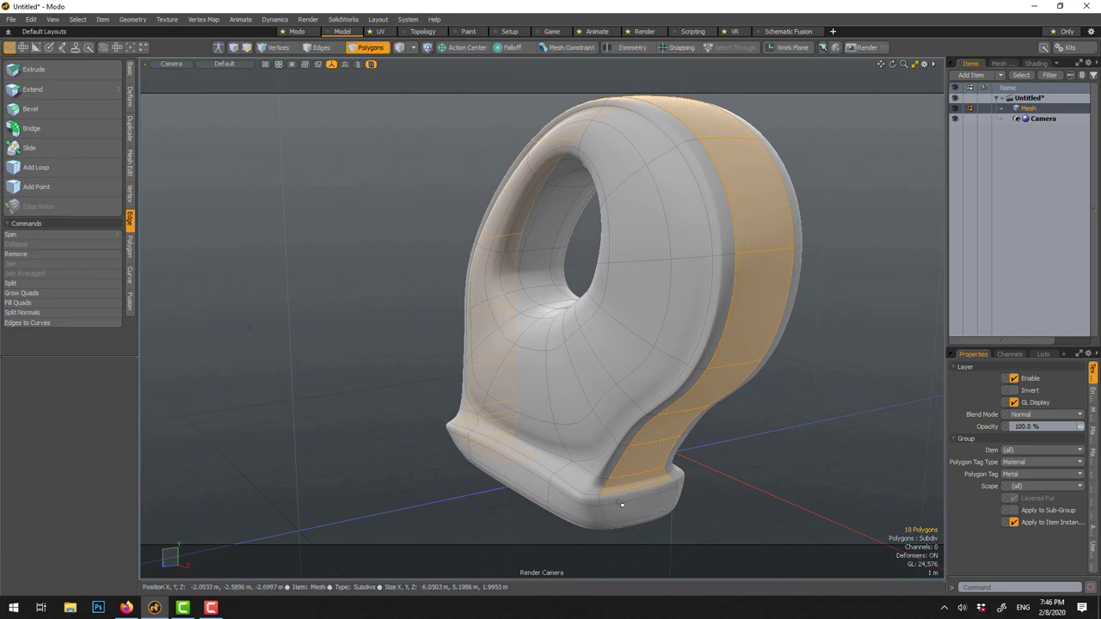
ctrl+click(618, 488)
alt+drag(618, 488, 365, 512)
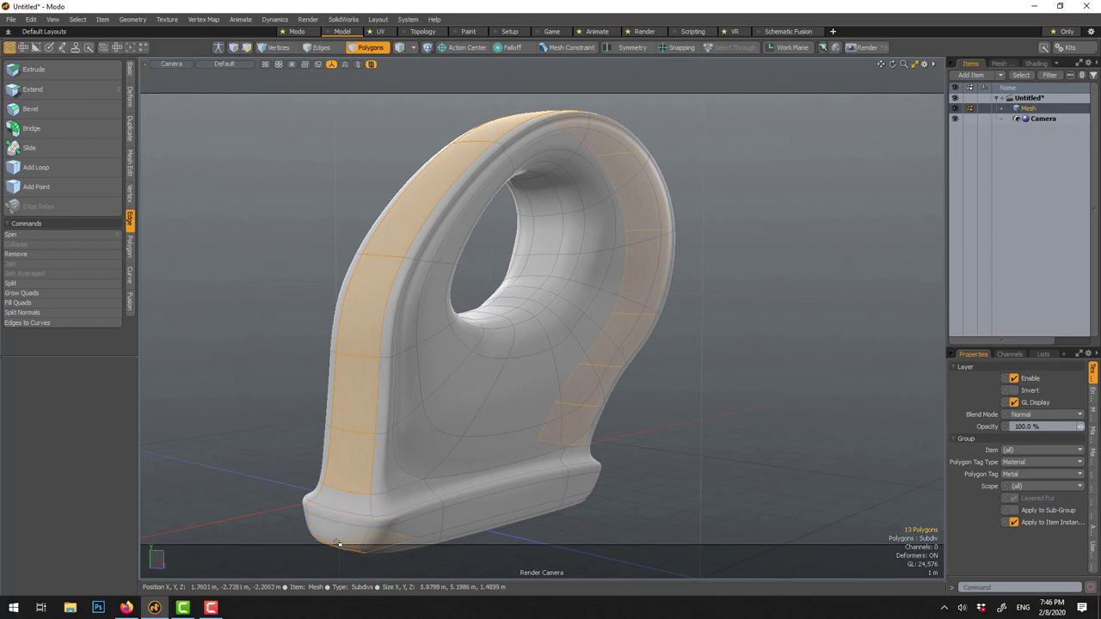
mouse_move(339, 544)
alt+mouse_down()
mouse_move(340, 371)
mouse_move(386, 409)
alt+mouse_up()
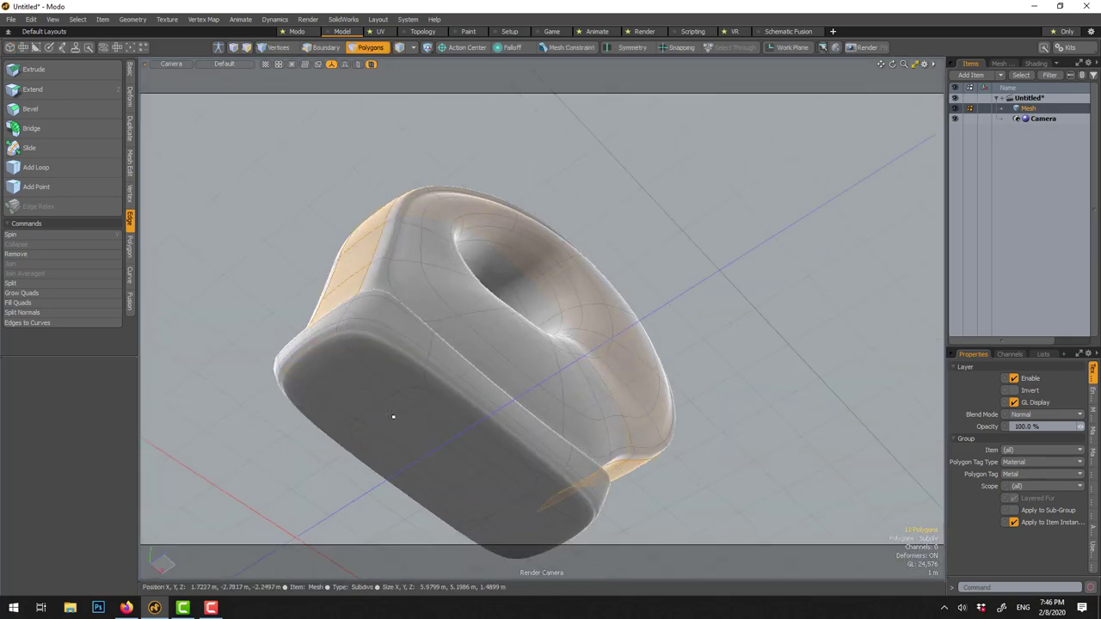
mouse_move(516, 351)
alt+mouse_down()
mouse_move(495, 430)
mouse_move(501, 475)
mouse_move(519, 460)
alt+mouse_up()
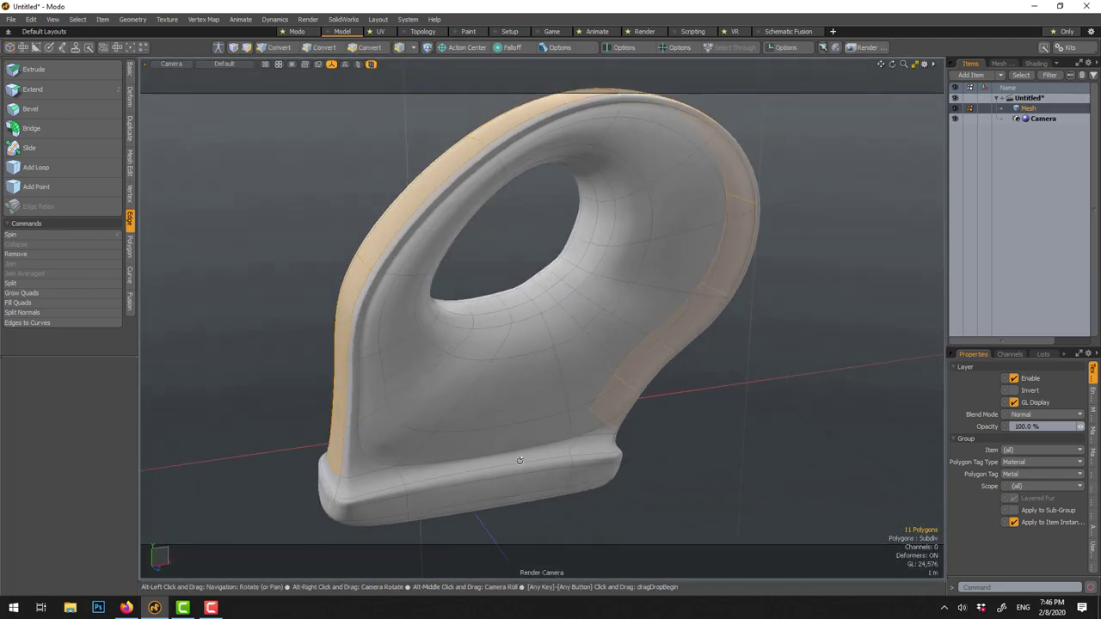
- Add the loop lining the inner hole to the selection, and deselect the rim loop's polygons on the base
alt+drag(551, 311, 590, 246)
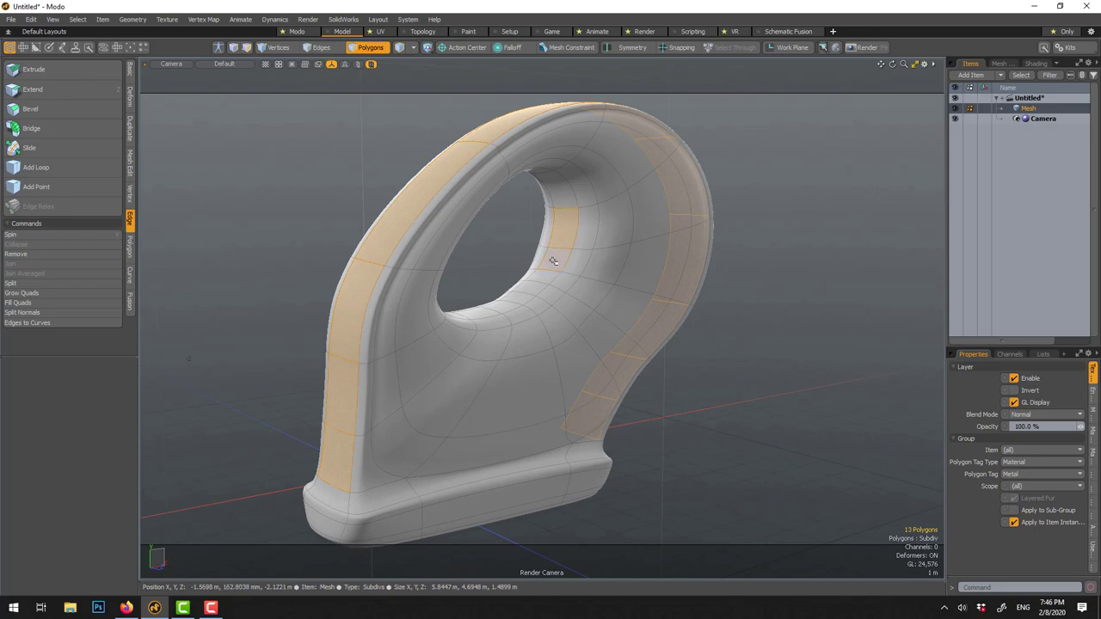
key(l)
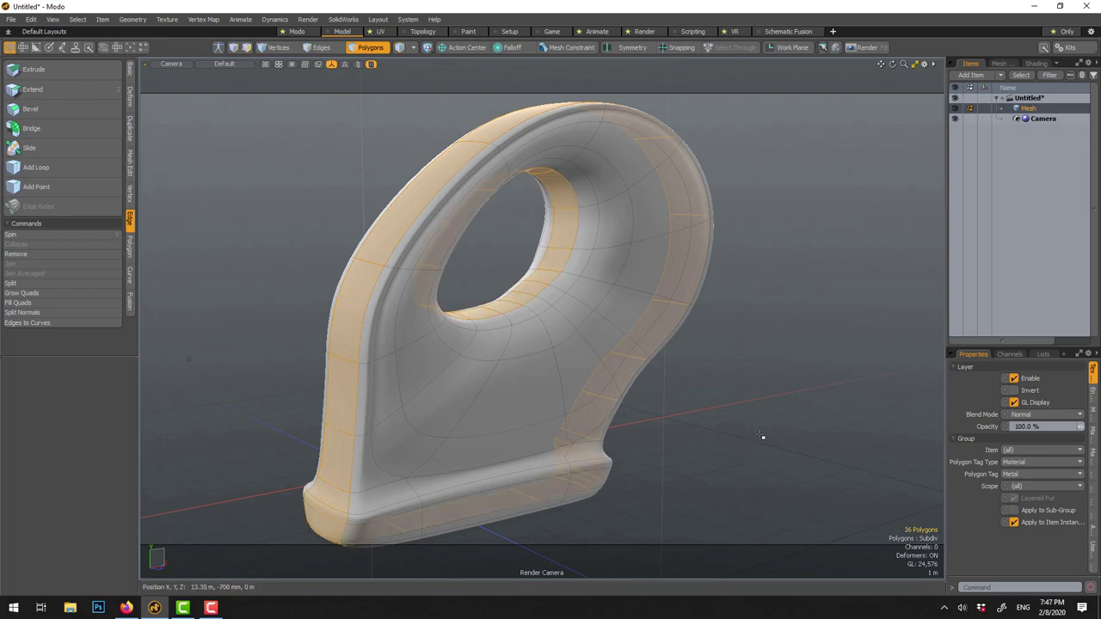
alt+drag(720, 433, 593, 457)
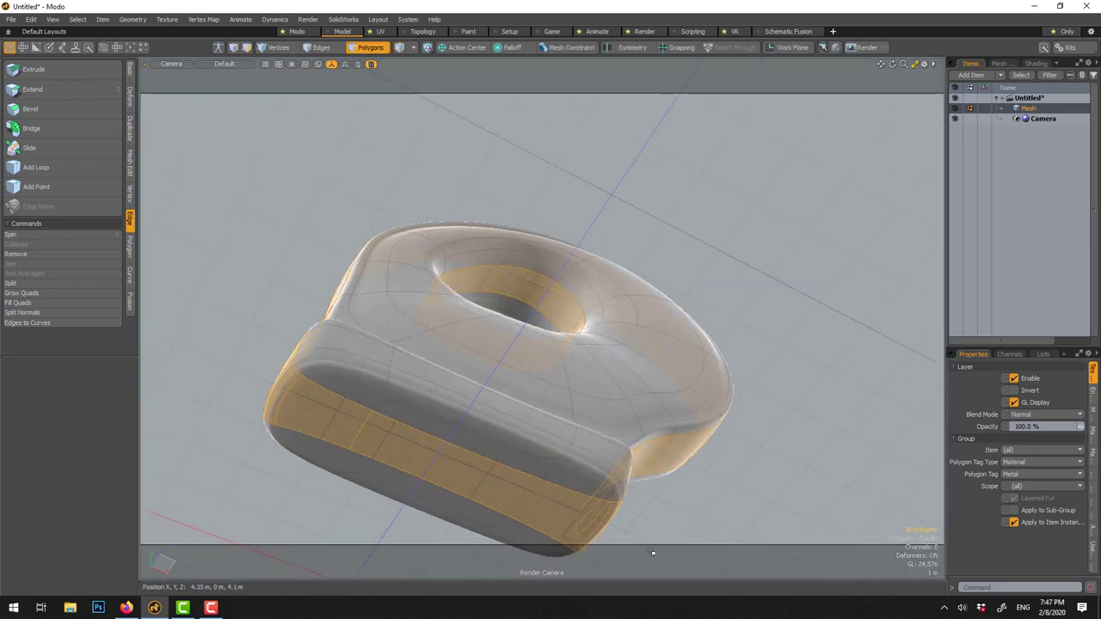
mouse_move(286, 392)
ctrl+mouse_down()
mouse_move(554, 509)
mouse_move(233, 556)
mouse_move(301, 569)
mouse_move(459, 440)
ctrl+mouse_up()
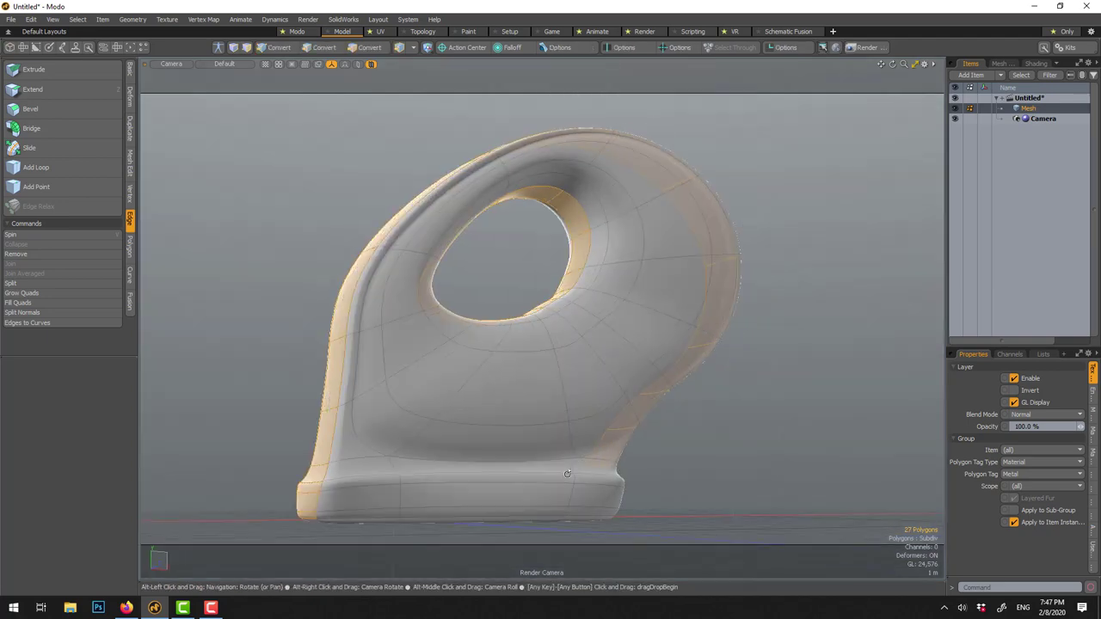
alt+drag(574, 498, 532, 490)
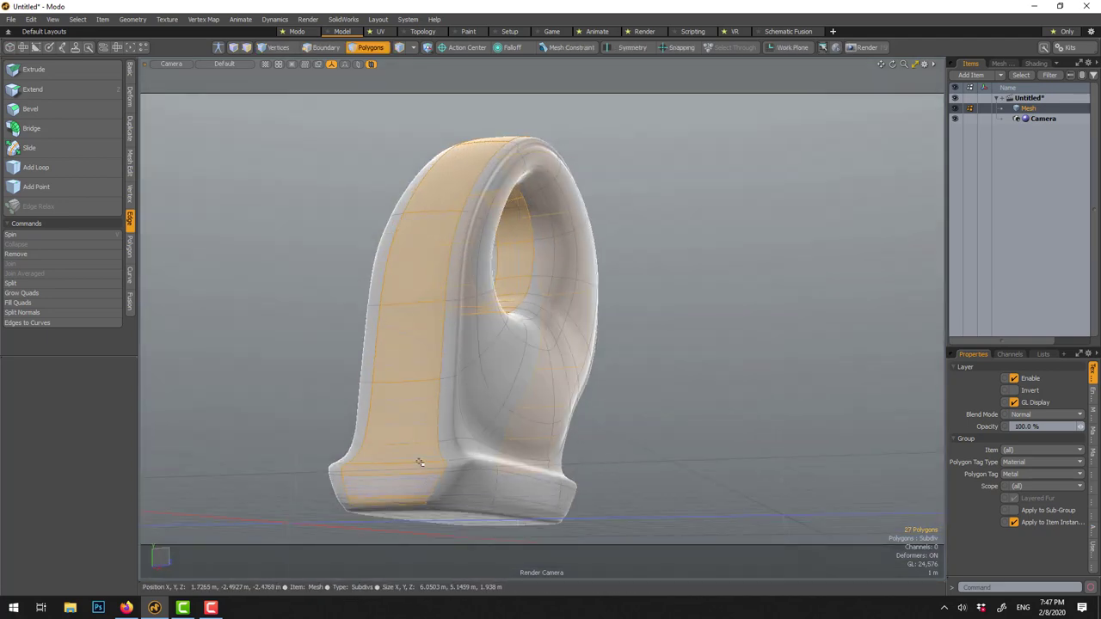
ctrl+click(419, 502)
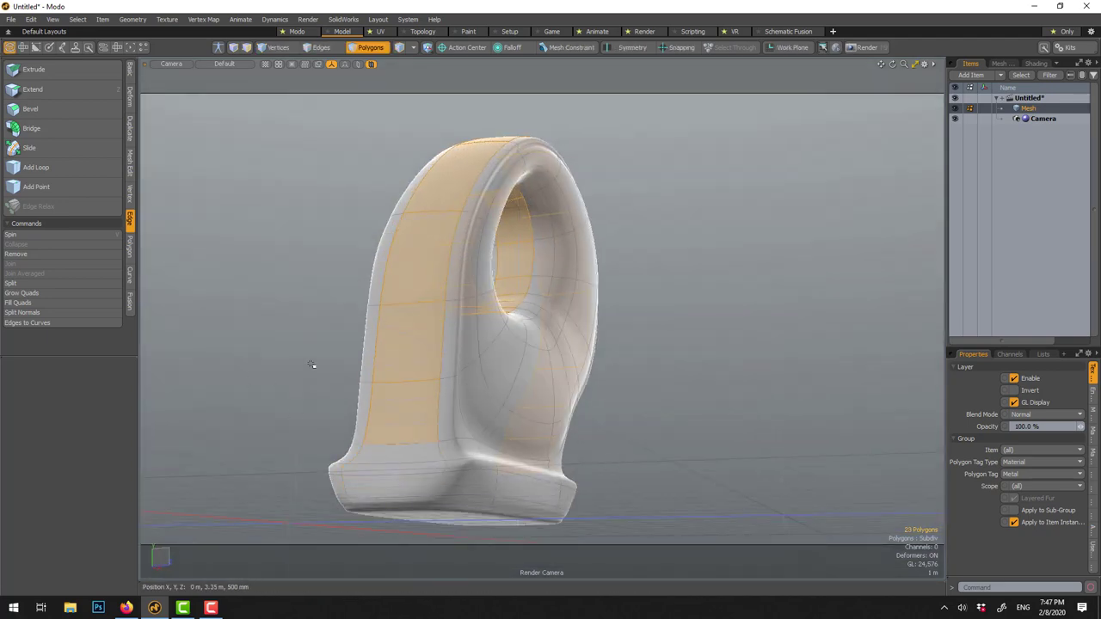
- Assign a new material named Stripe to the selected rim and hole polygons, and clear the selection
key(m)
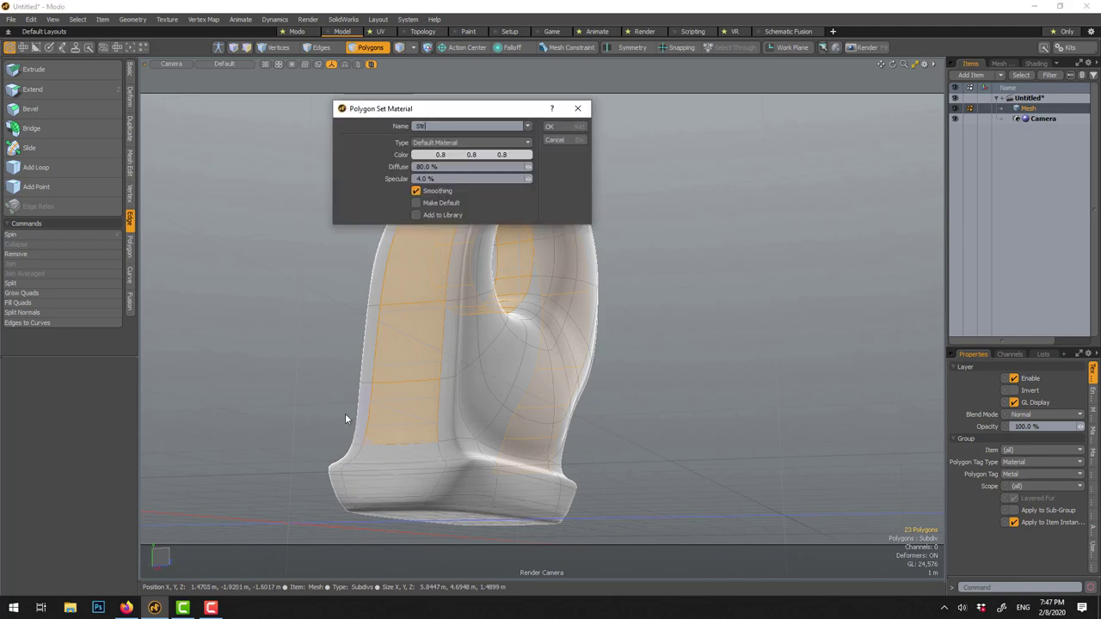
key(Return)
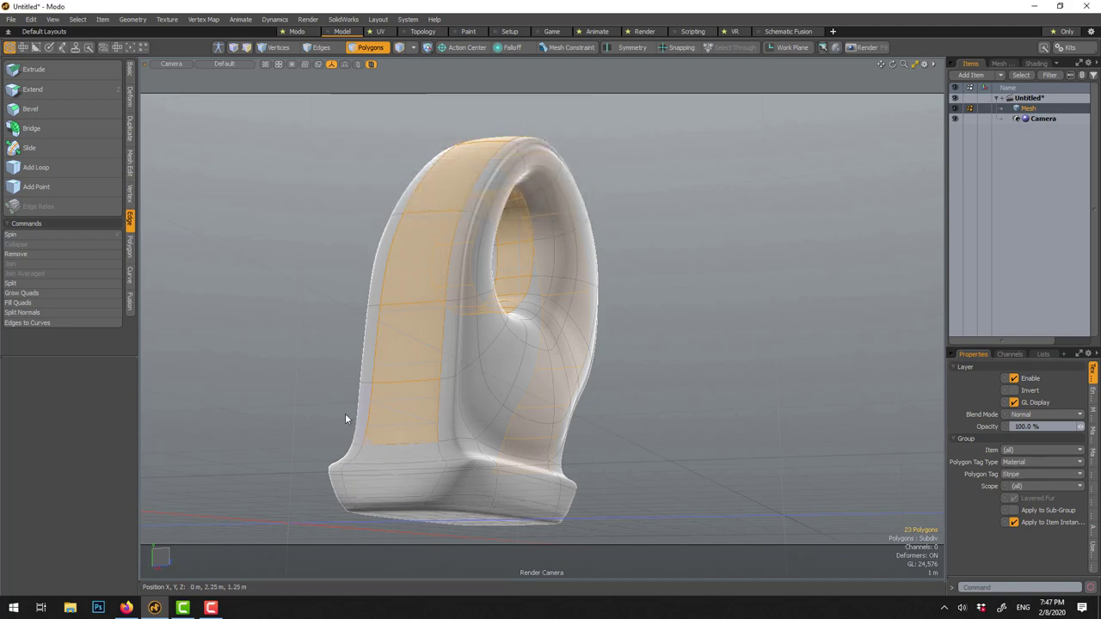
click(325, 384)
- Select the base's side polygon loop plus its neighbouring loops, assign them a new material named Base, and clear the selection
alt+drag(619, 444, 599, 418)
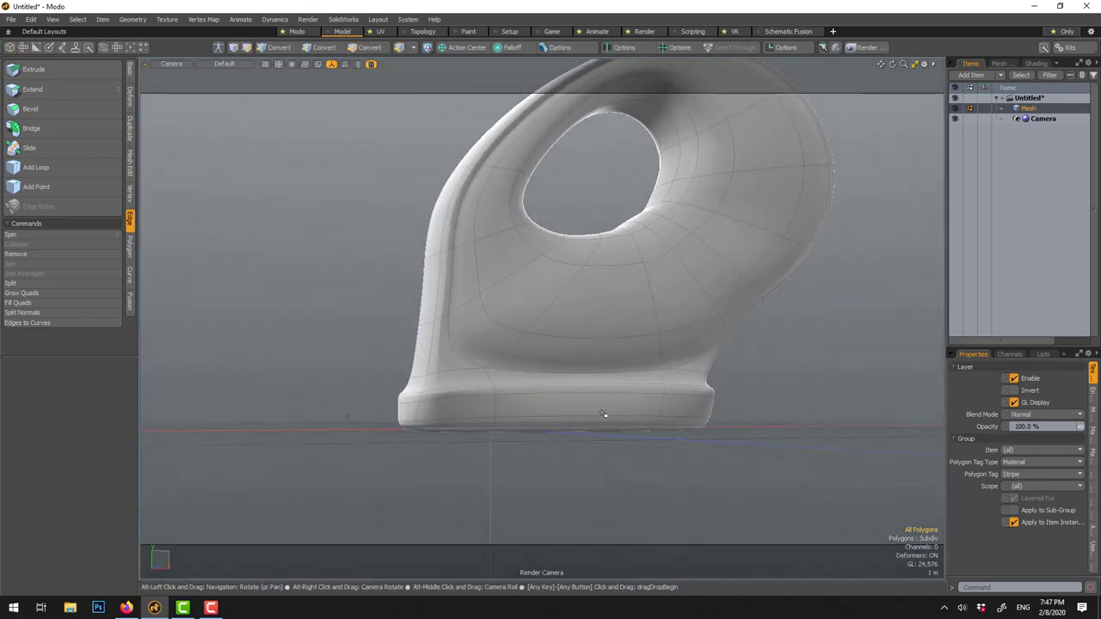
click(504, 411)
shift+click(478, 414)
ctrl+click(474, 414)
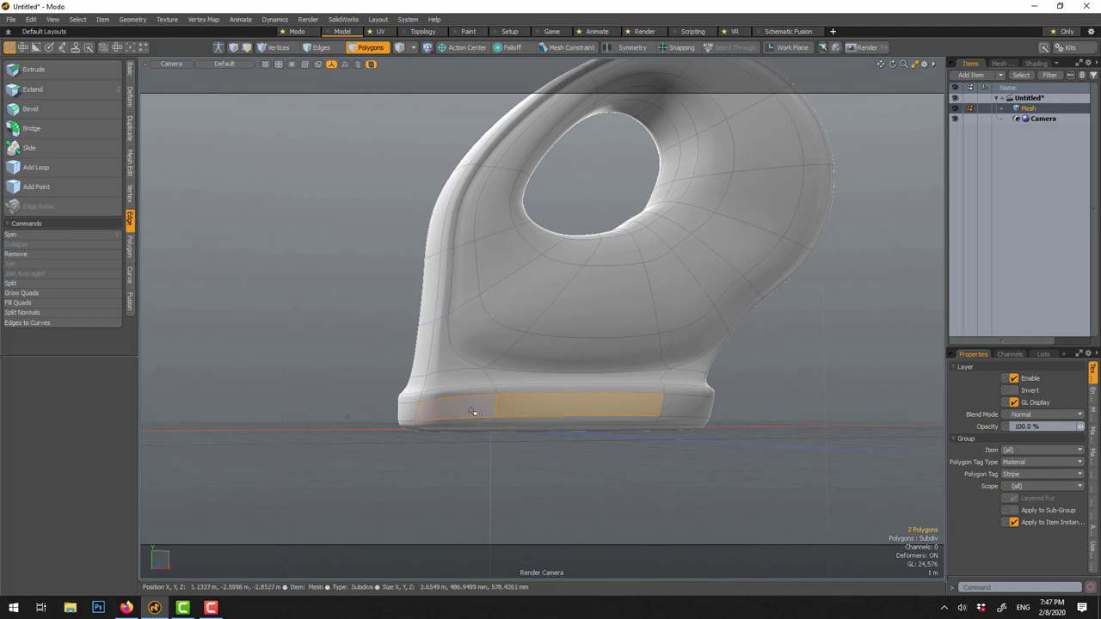
shift+double_click(473, 412)
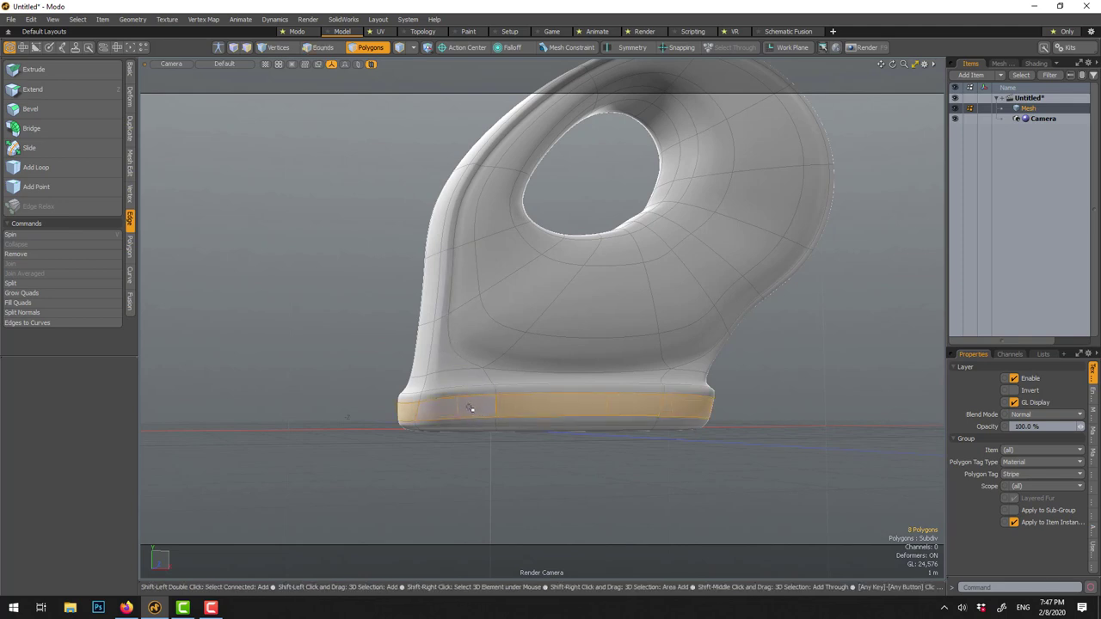
key(shift+Up)
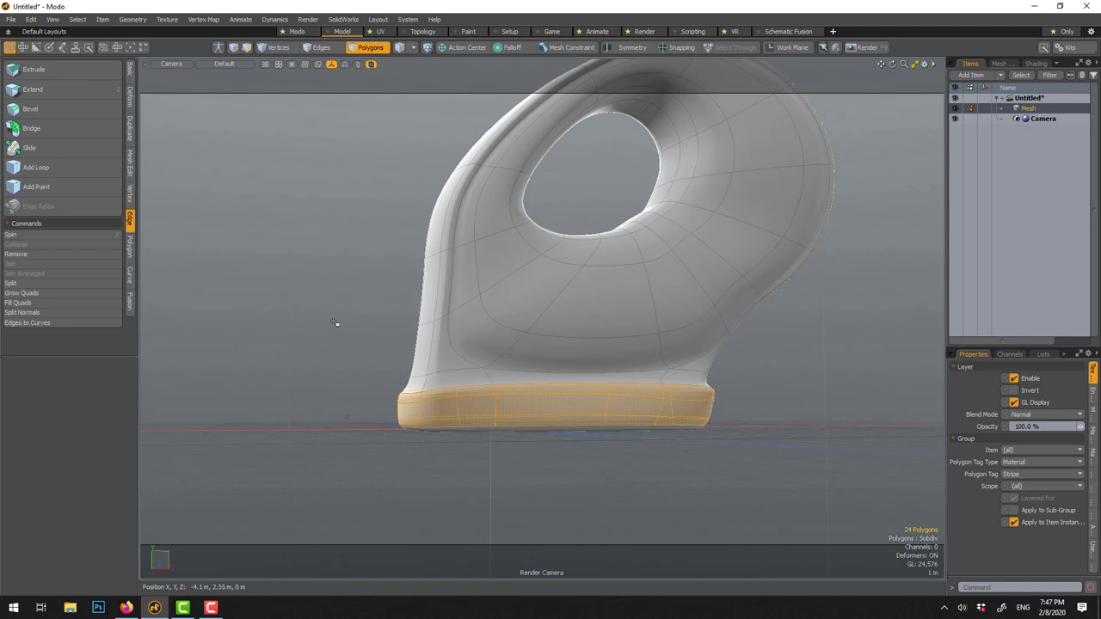
key(m)
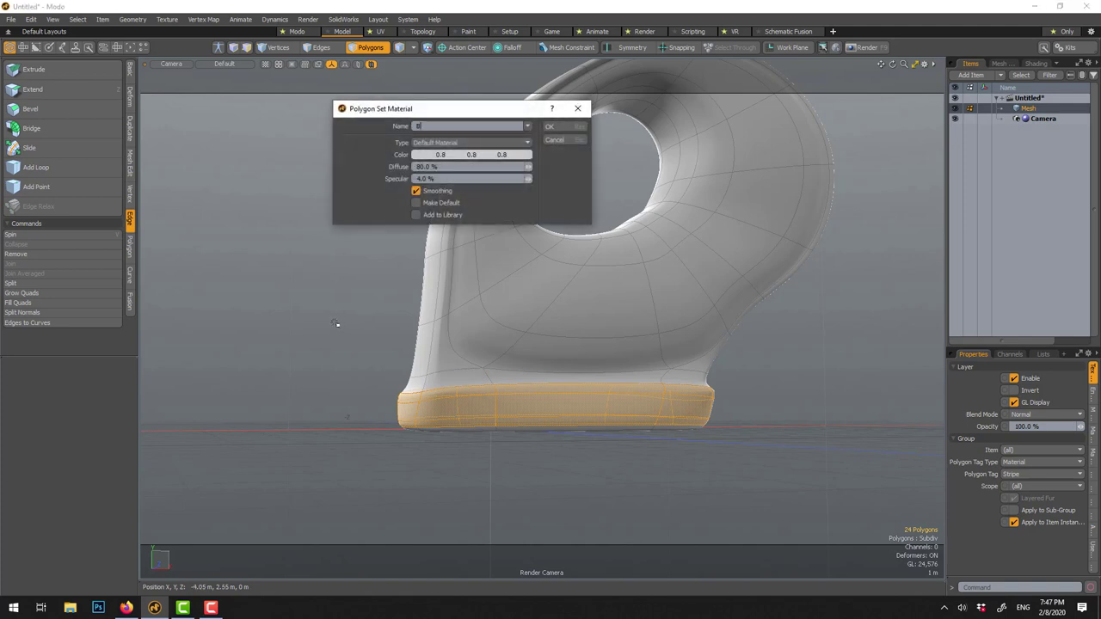
text(Base)
key(Return)
click(340, 335)
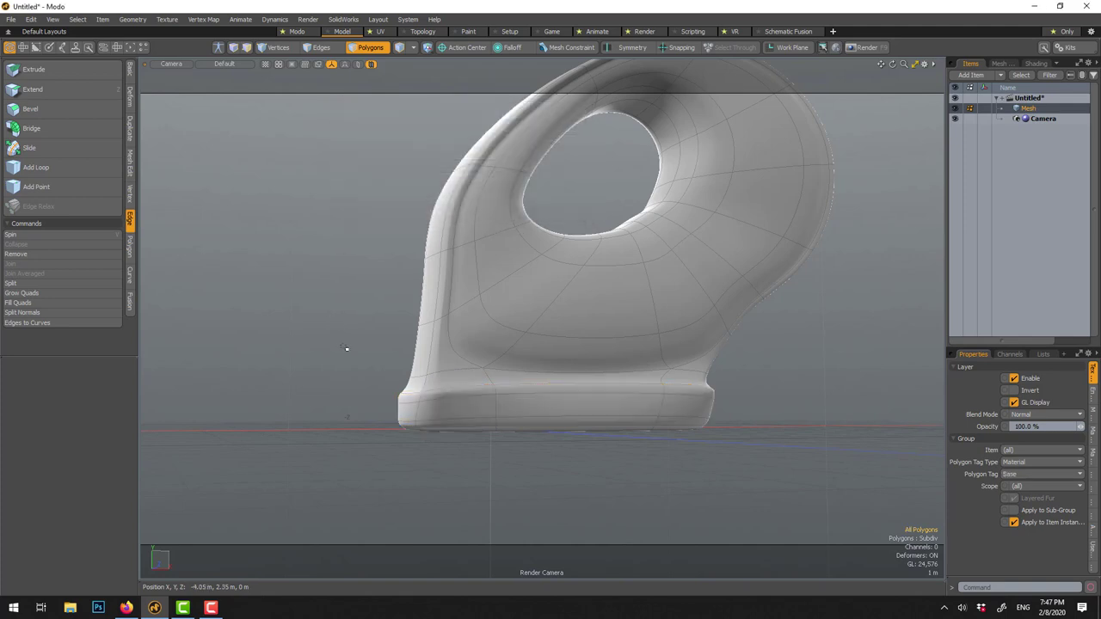
- Select the polygon loop lining the inner hole, scale it to 224% along Z, and clear the selection
alt+drag(373, 350, 658, 319)
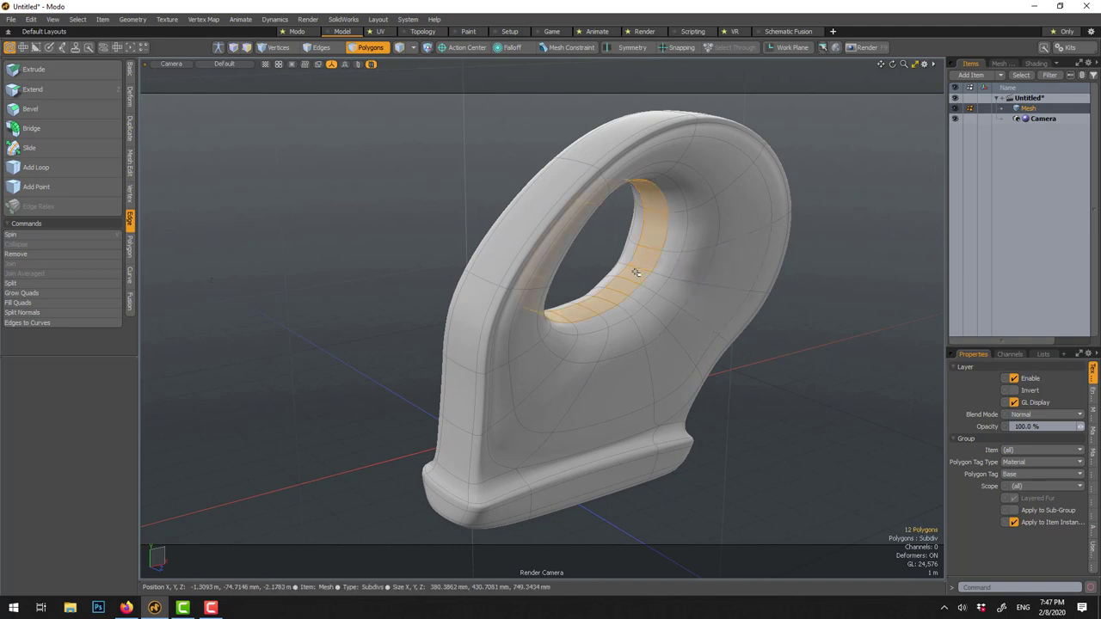
key(y)
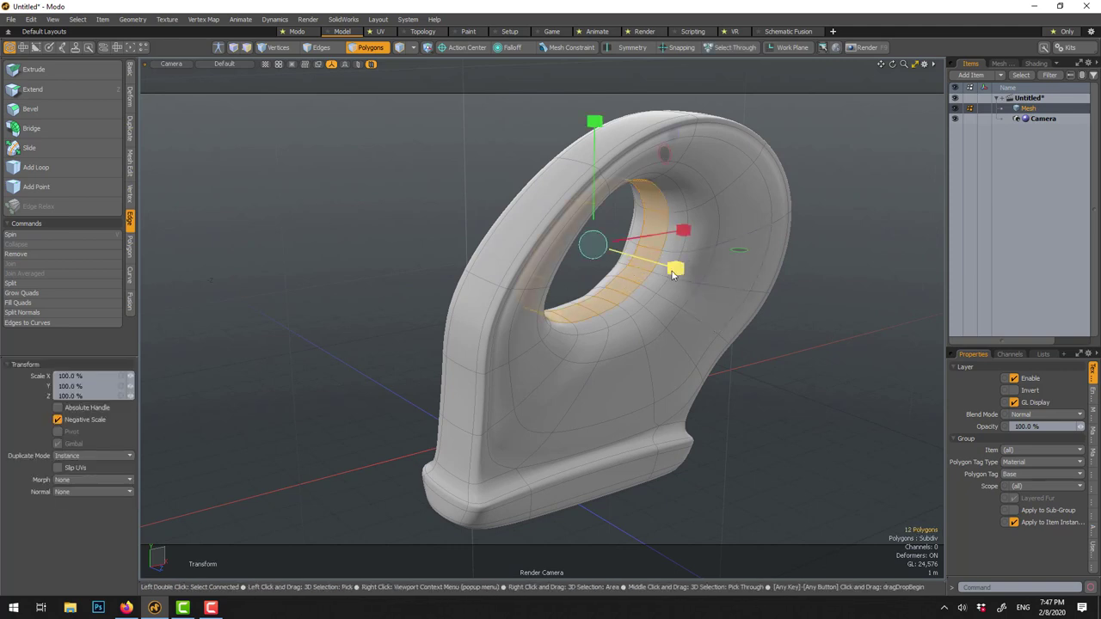
drag(682, 271, 823, 310)
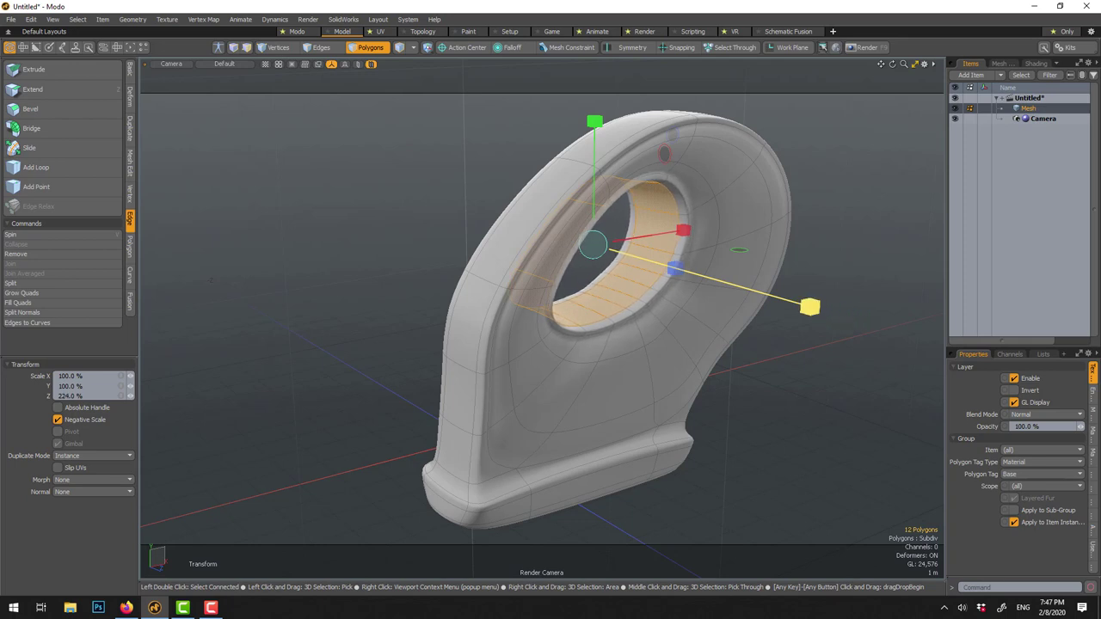
key(q)
click(762, 364)
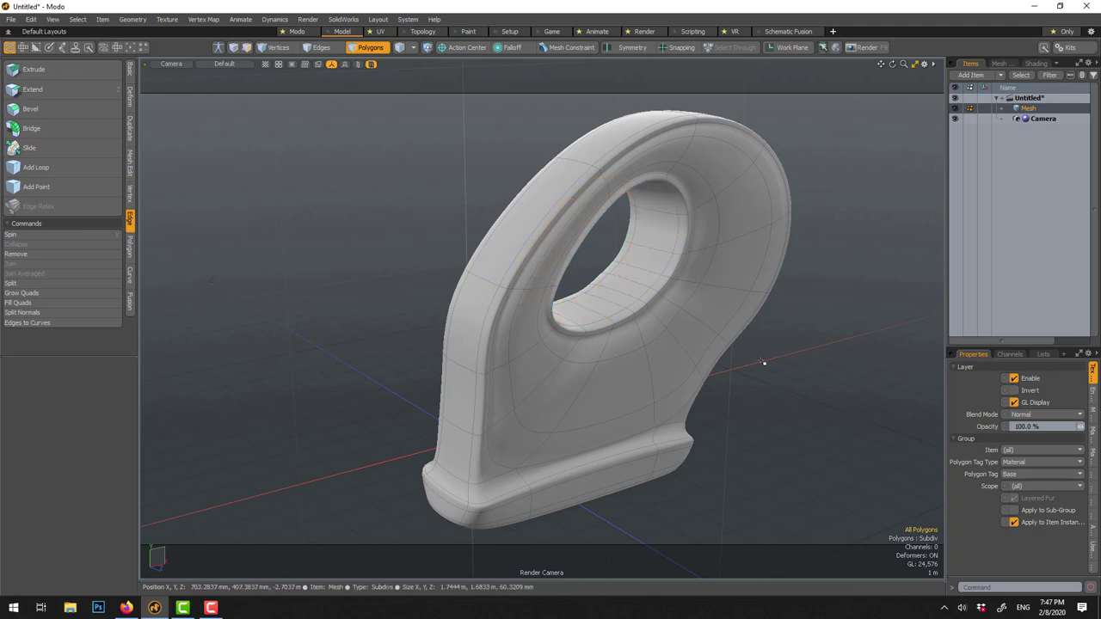
alt+drag(762, 364, 824, 381)
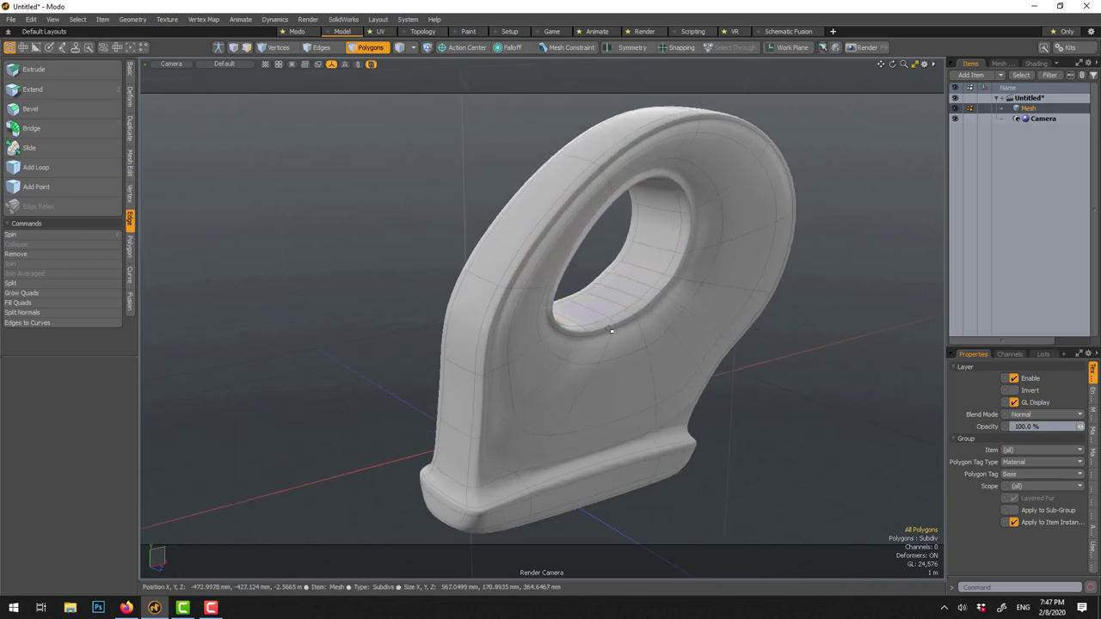
alt+drag(745, 347, 708, 292)
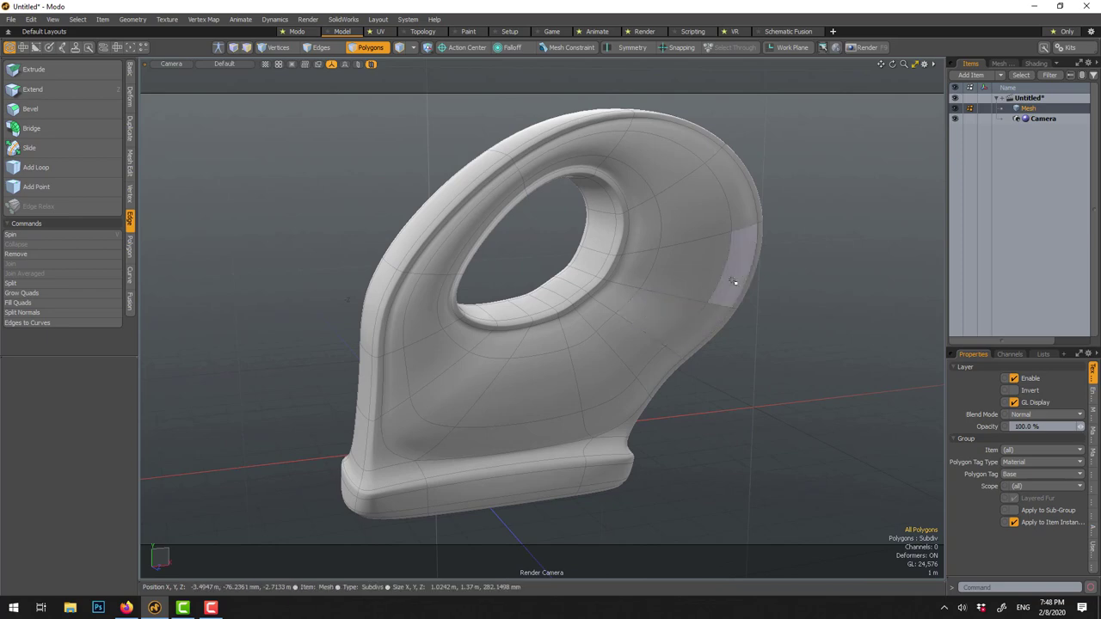
- Open the preset browser and a render preview, start the preview rendering, and move both windows clear of each other
key(F6)
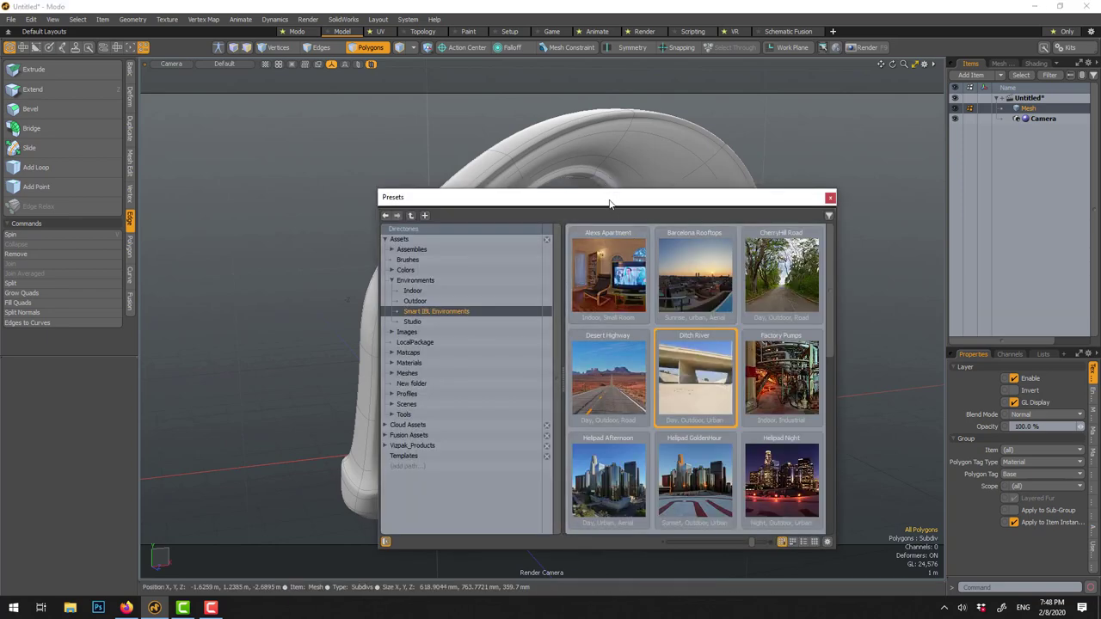
drag(613, 197, 161, 161)
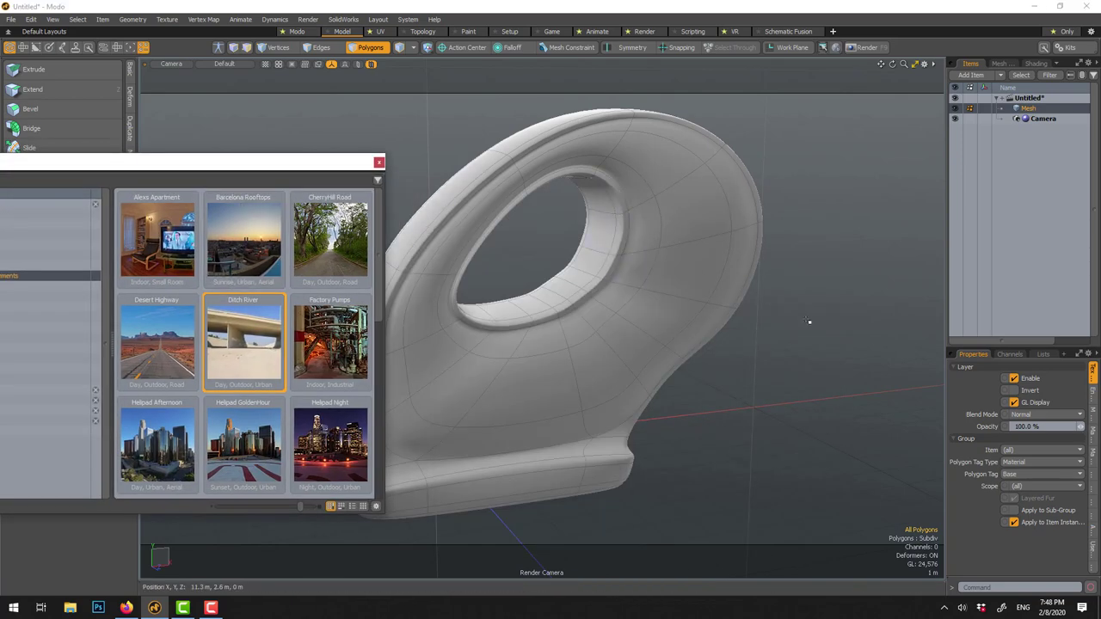
key(F8)
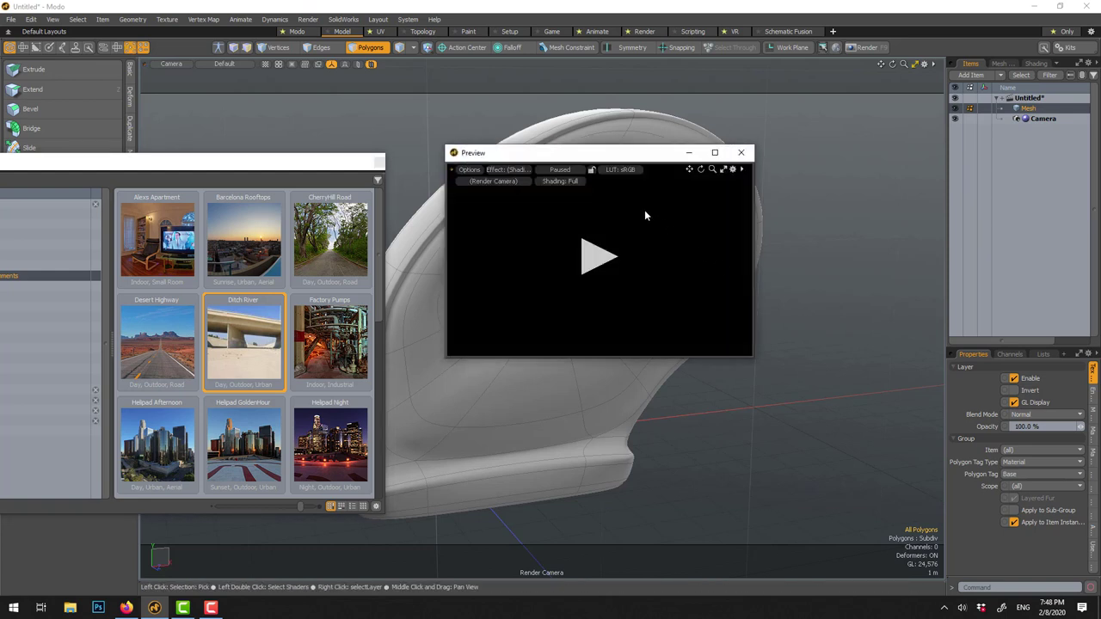
click(602, 258)
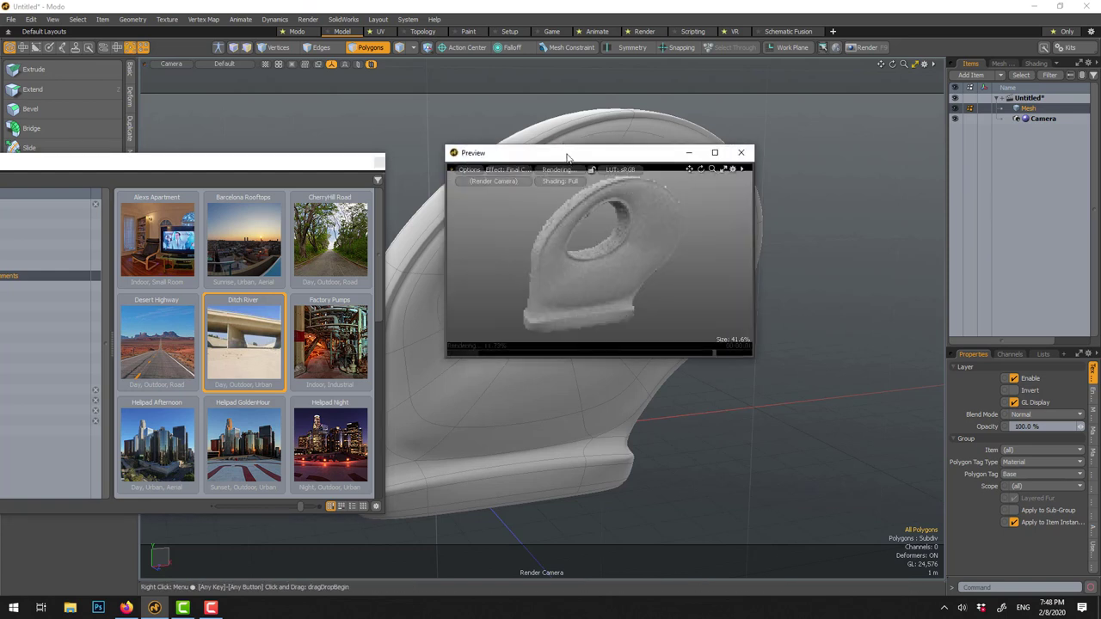
drag(571, 152, 630, 179)
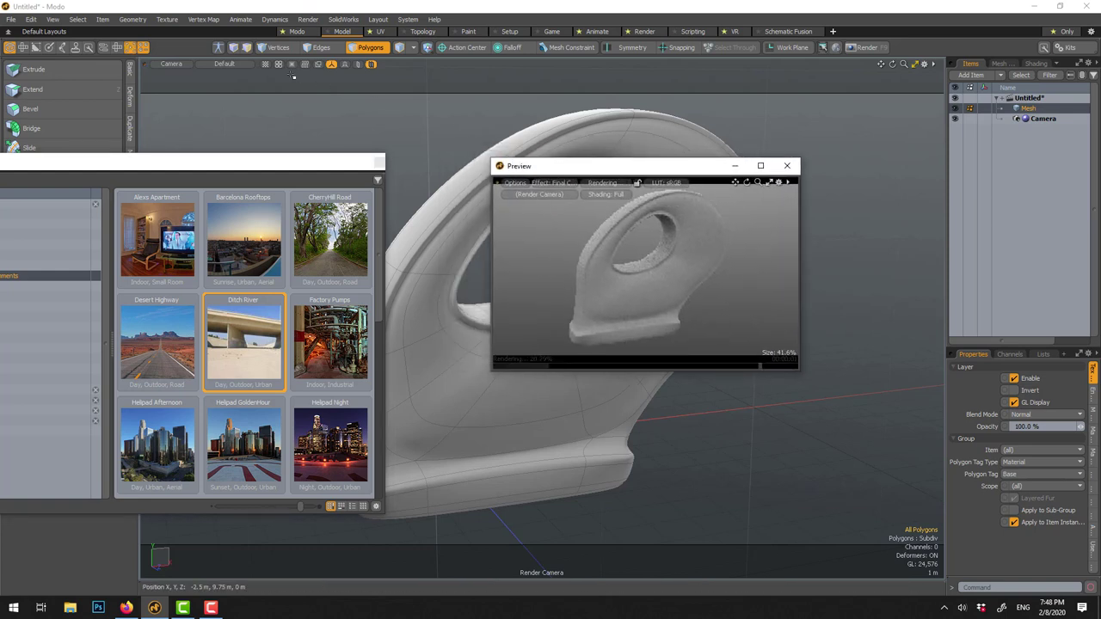
click(164, 65)
mouse_move(168, 62)
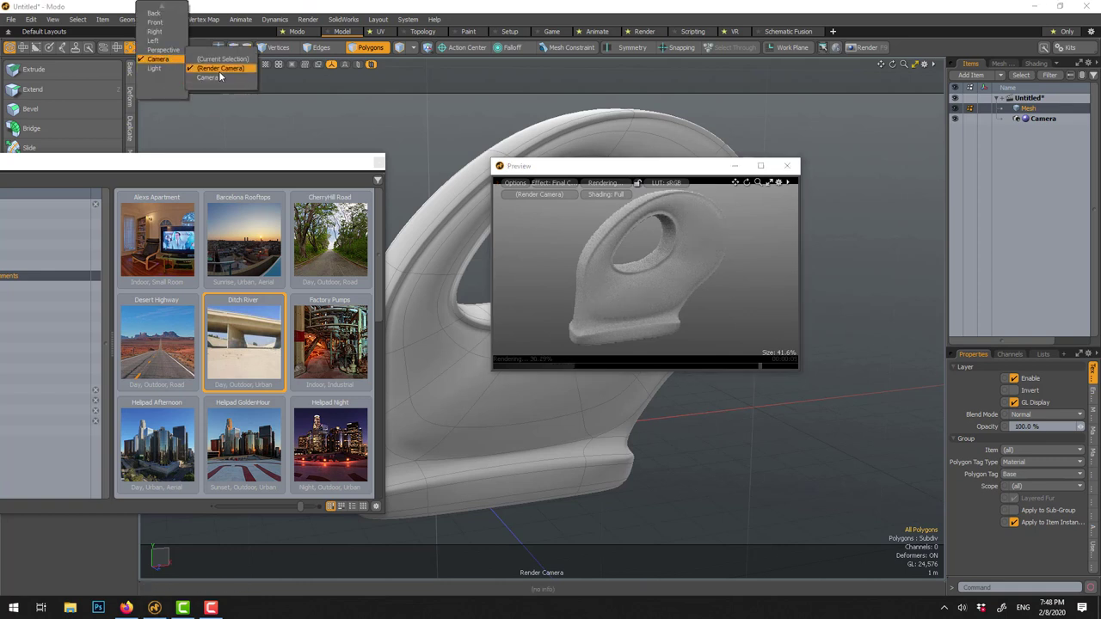
click(491, 10)
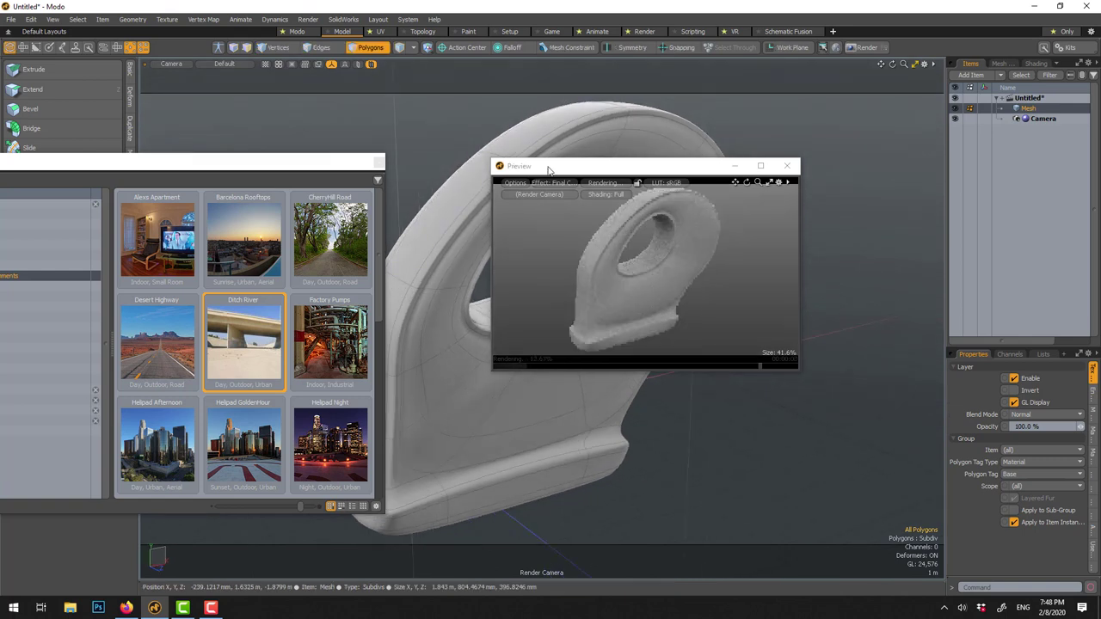
- Shrink the render preview window and reposition it and the preset browser so both are fully visible
drag(554, 170, 611, 194)
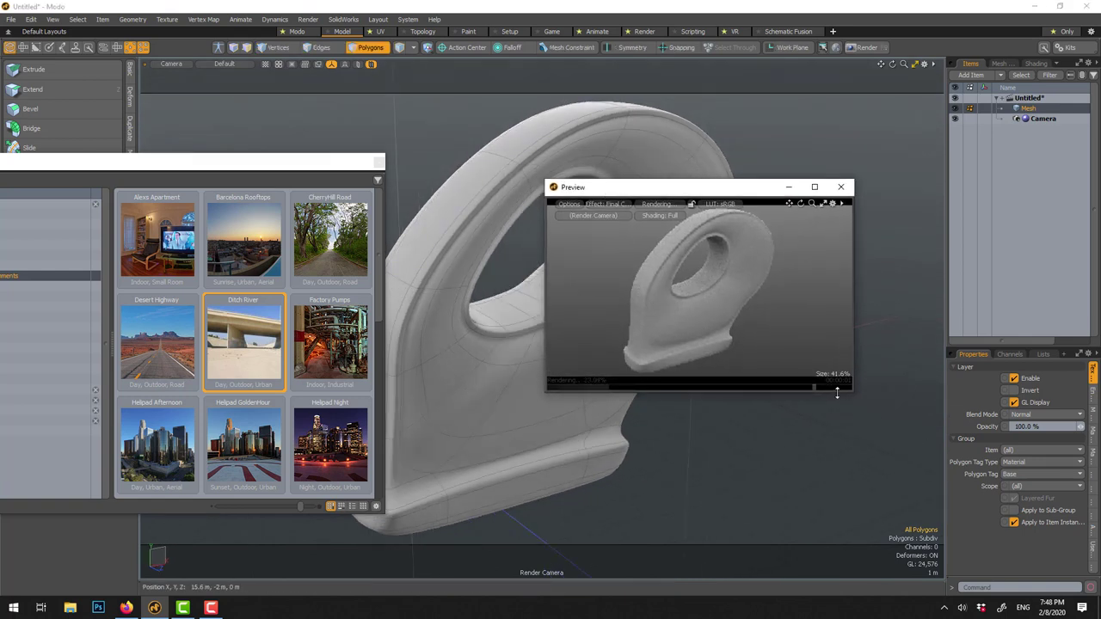
drag(854, 394, 813, 358)
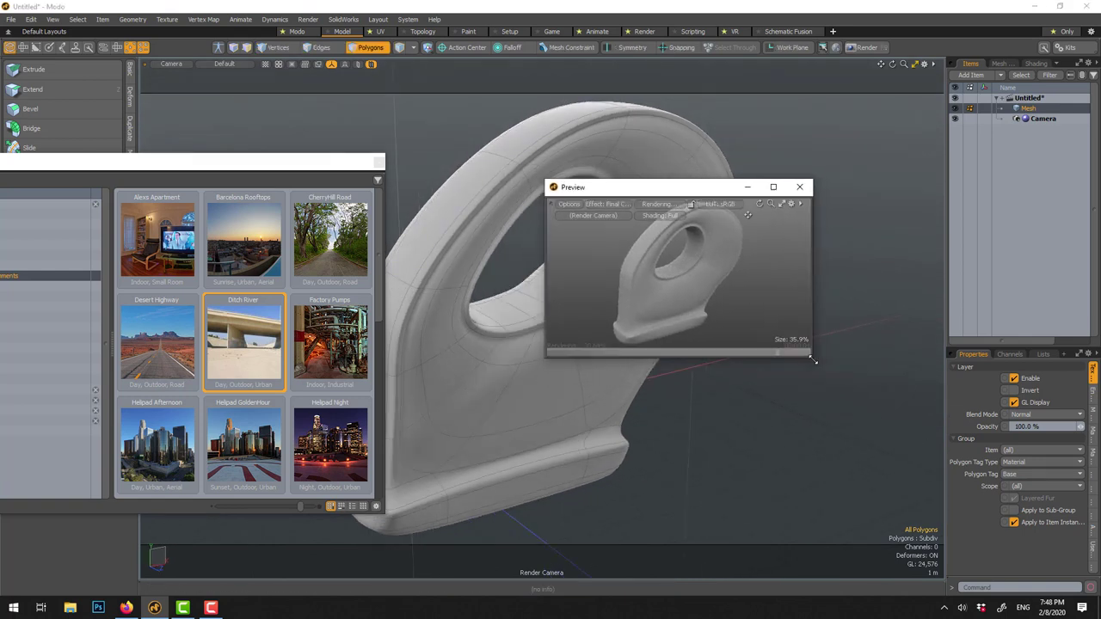
alt+drag(513, 265, 421, 232)
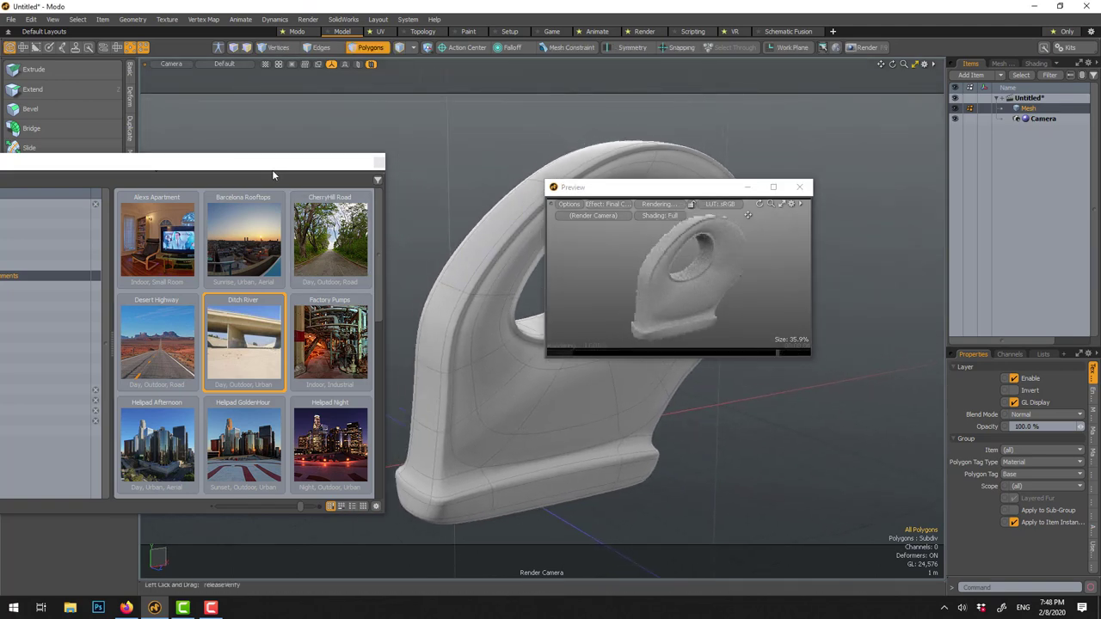
drag(277, 166, 385, 156)
- Show the shader tree and expand the Metal, Stripe and Base material groups
click(1036, 62)
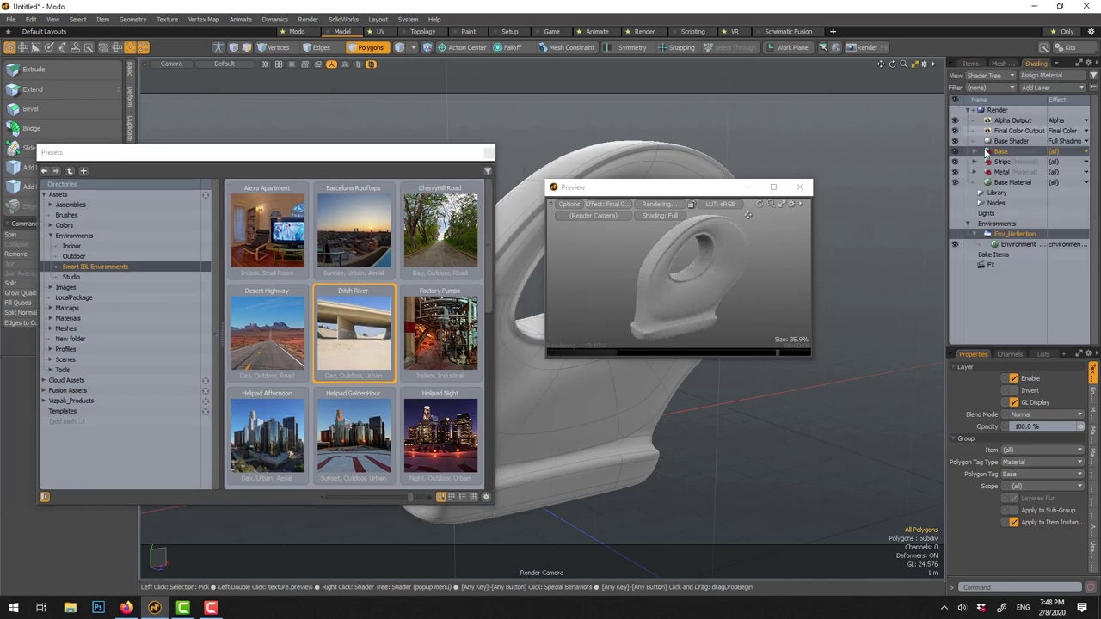
click(975, 171)
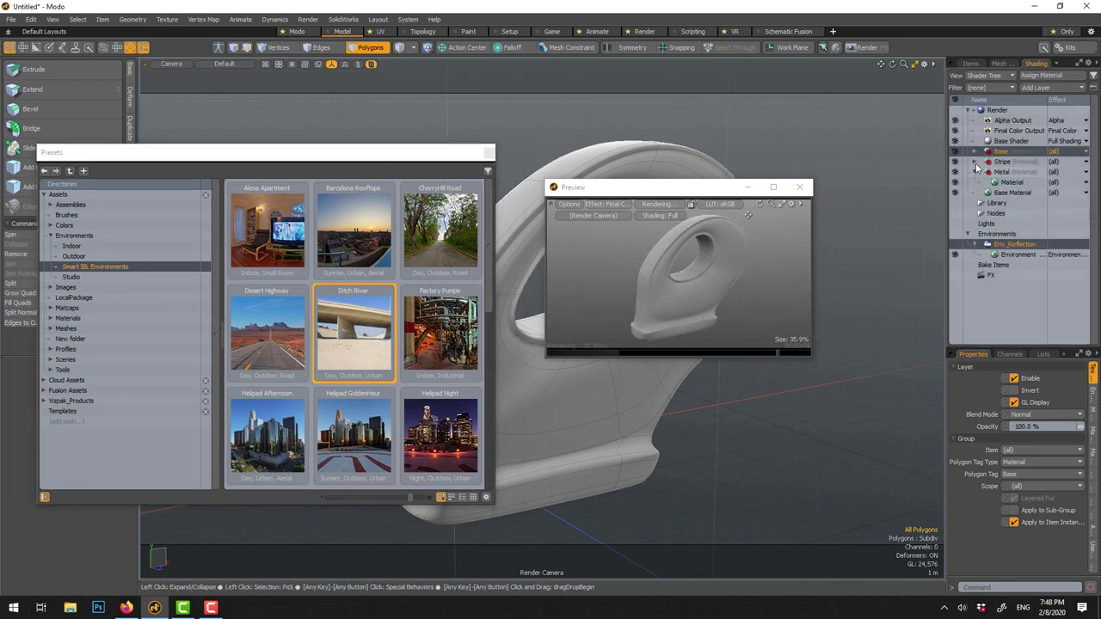
click(975, 162)
click(975, 152)
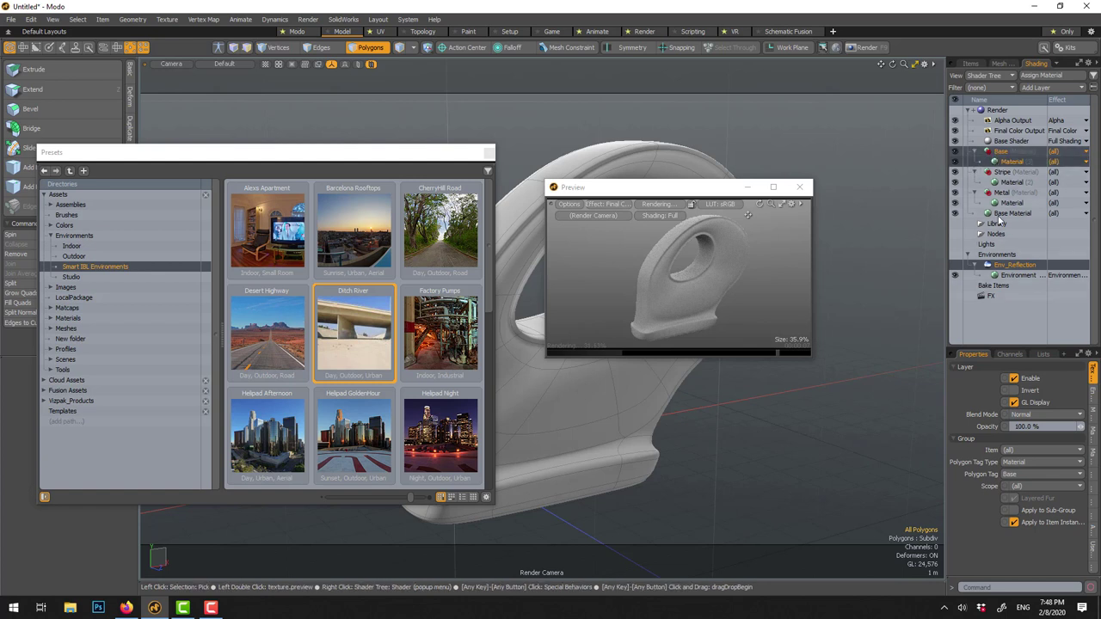
- Apply the Burnished Bronze preset from the Bronze metal materials to the Stripe group, undoing a first application to the Metal group
click(51, 321)
scroll(70, 368, down, 2)
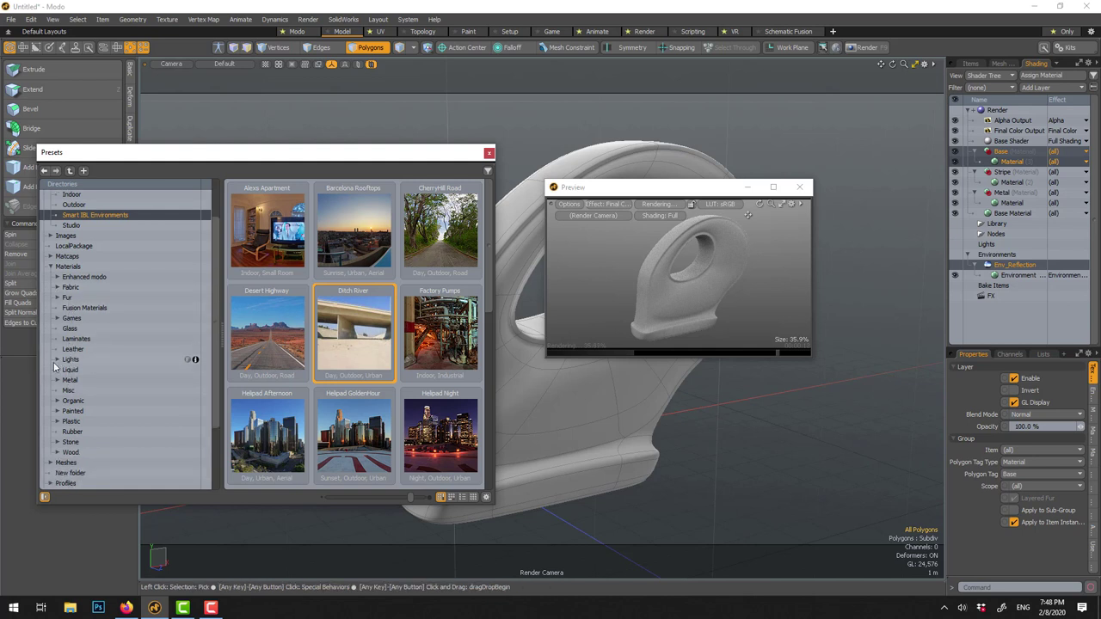
click(56, 381)
scroll(77, 361, down, 4)
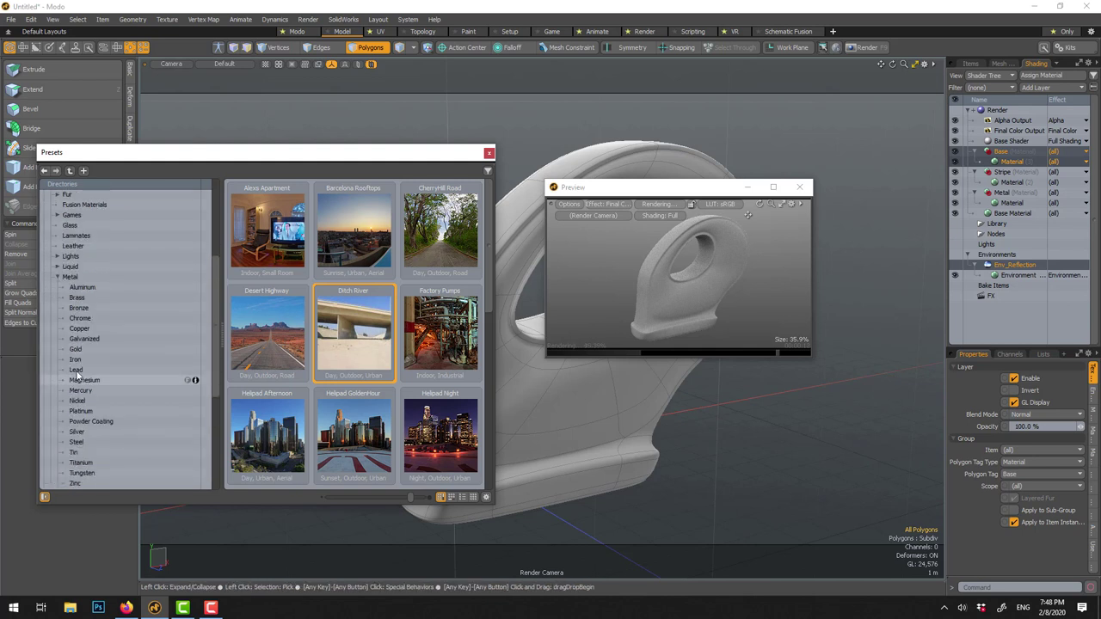
click(79, 309)
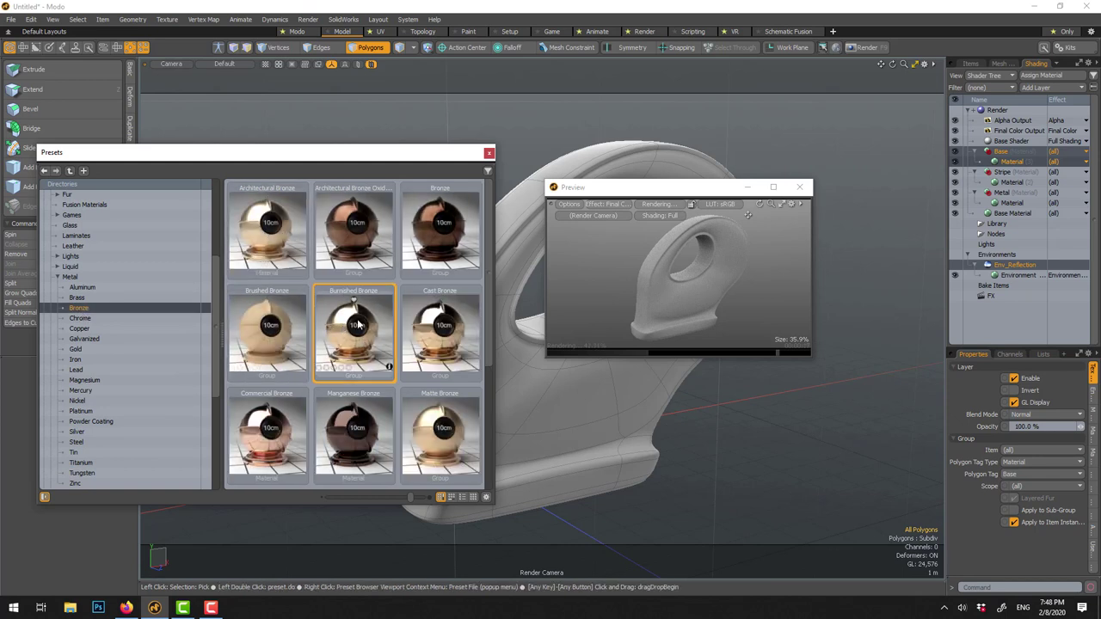
drag(350, 343, 510, 206)
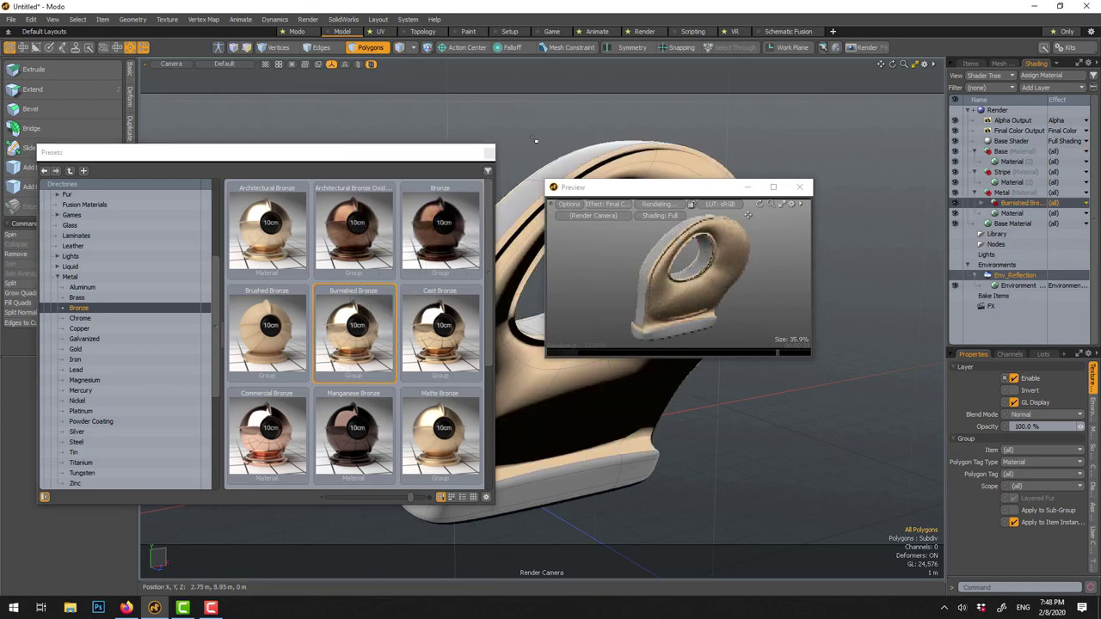
key(ctrl+z)
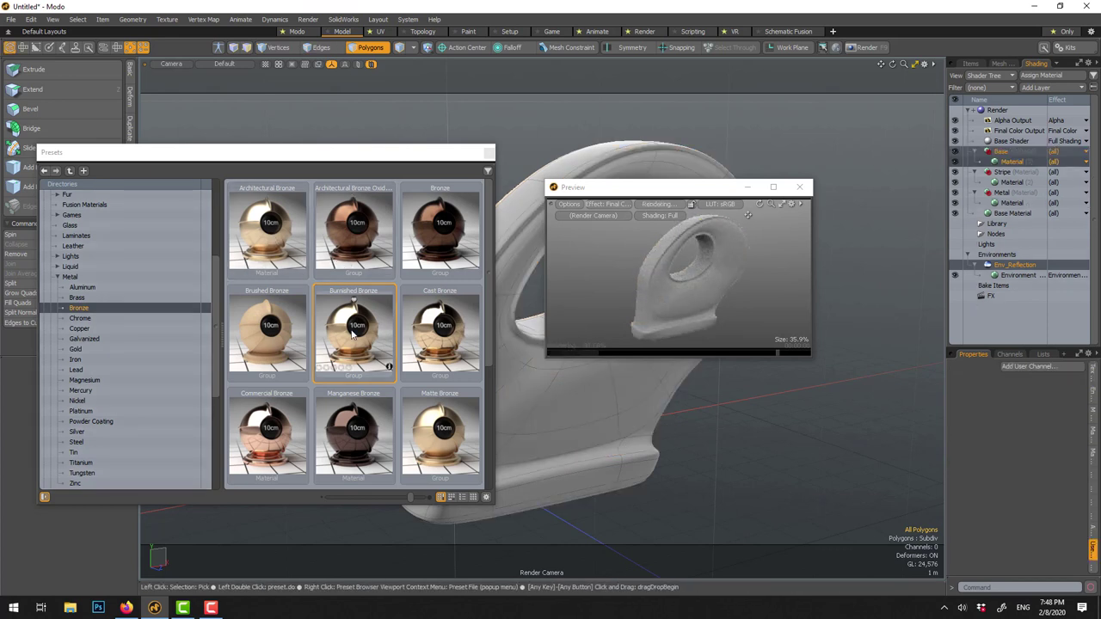
drag(352, 336, 1013, 181)
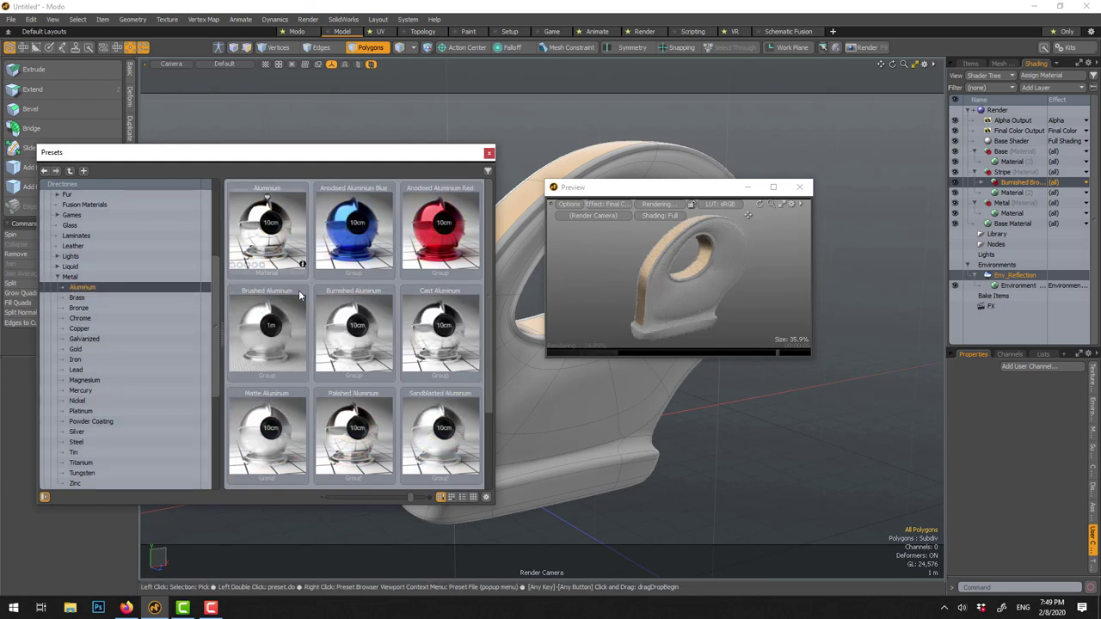
- Apply the Brushed Aluminum preset from the Aluminum metal materials to the Metal group, and move the render preview off the model
click(350, 347)
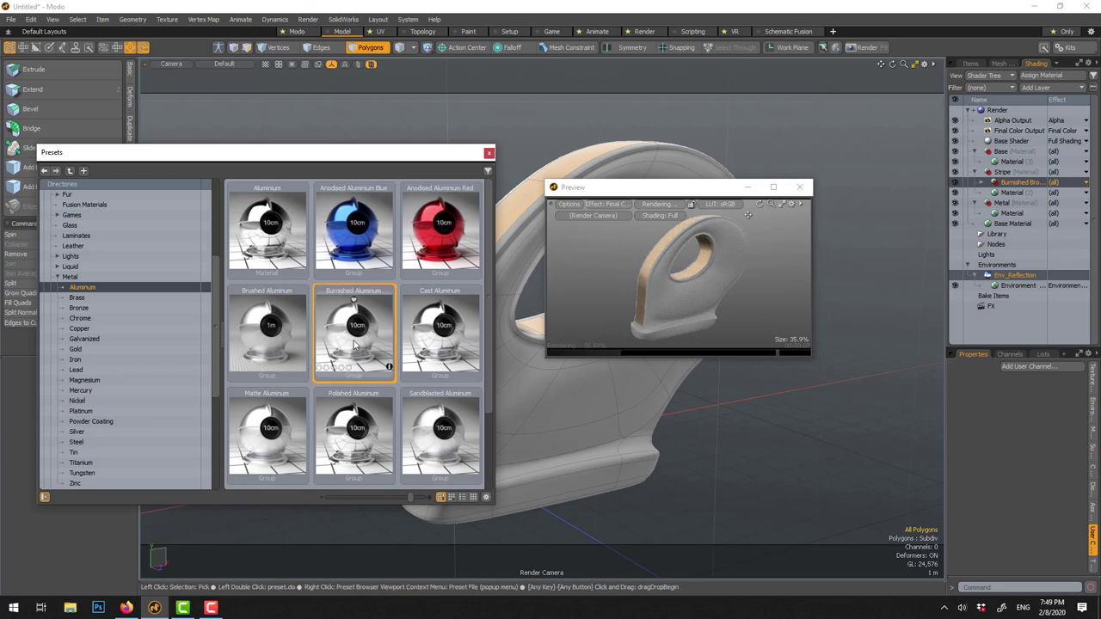
click(292, 321)
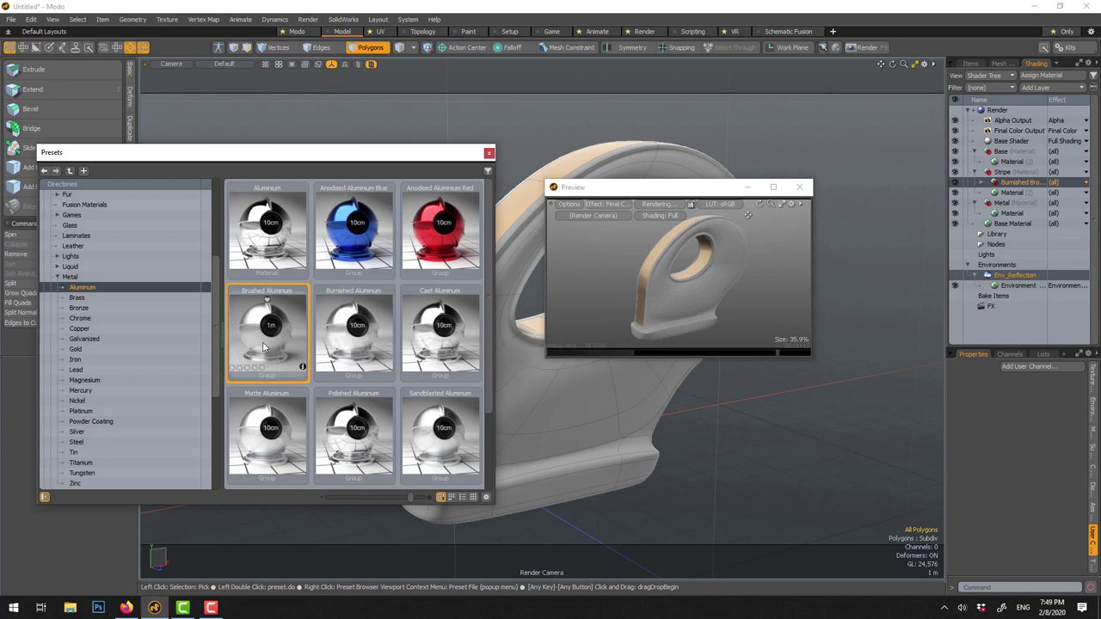
mouse_move(311, 342)
mouse_down()
mouse_move(1022, 234)
mouse_move(1018, 213)
mouse_up()
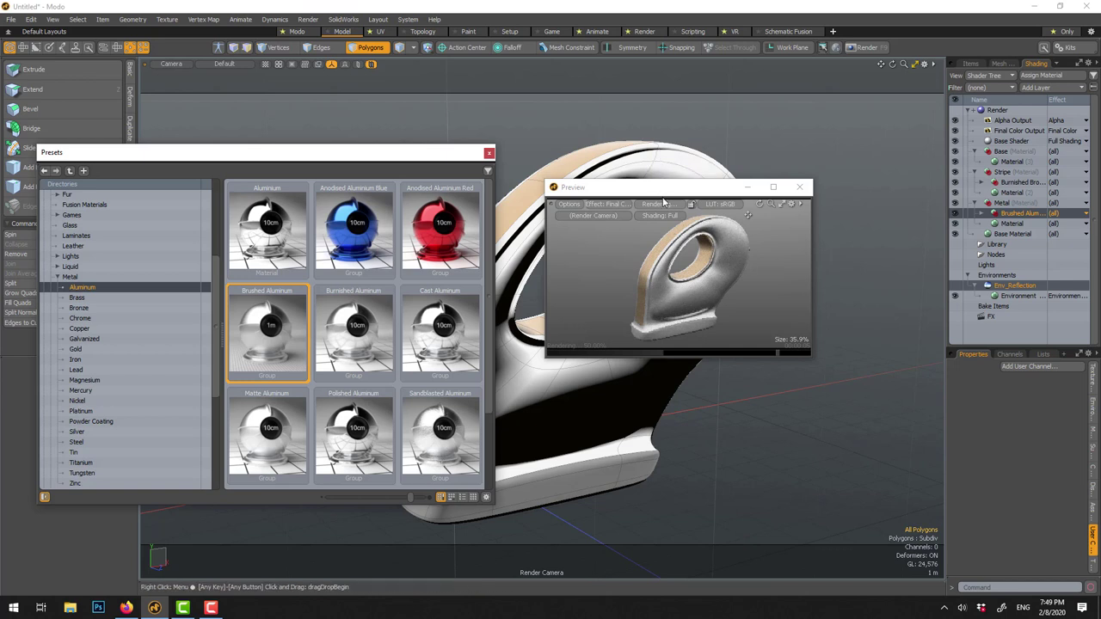
drag(662, 197, 808, 230)
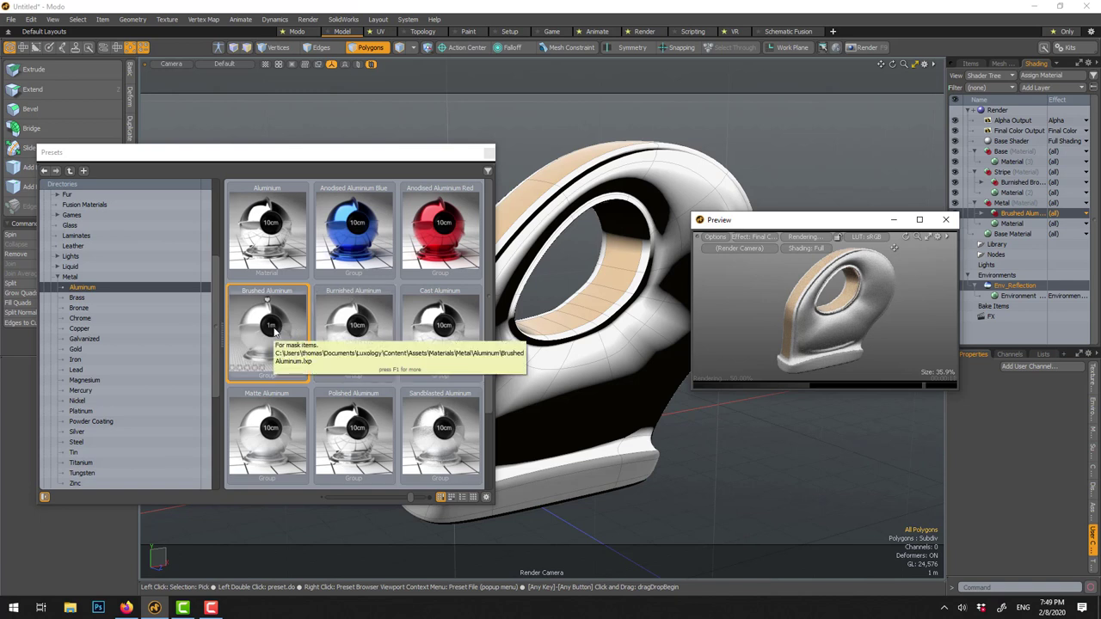
- Try to apply the Burnished Aluminum preset to the Metal group
click(330, 337)
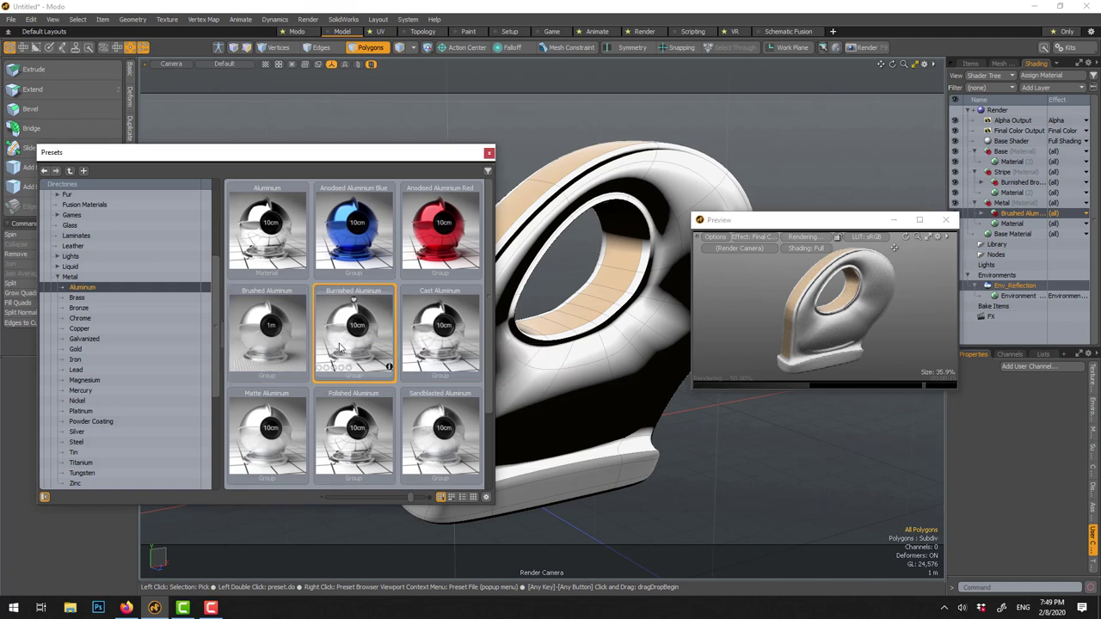
drag(340, 347, 1015, 213)
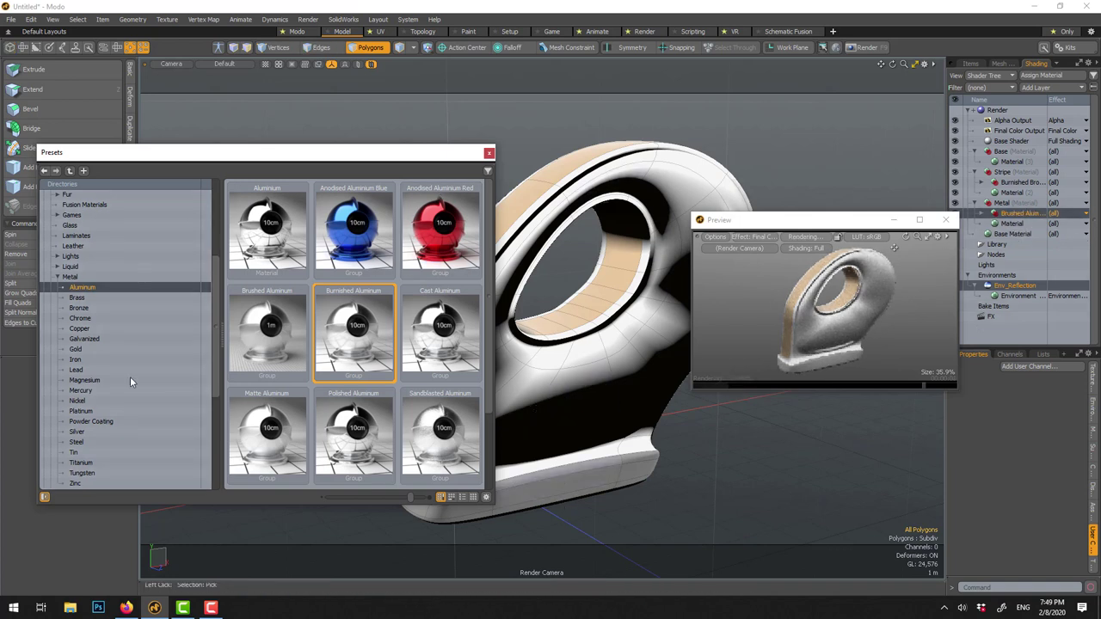
- Collapse the Metal materials and show the Car presets of the Painted materials, checking Powder Coat on the way
click(61, 280)
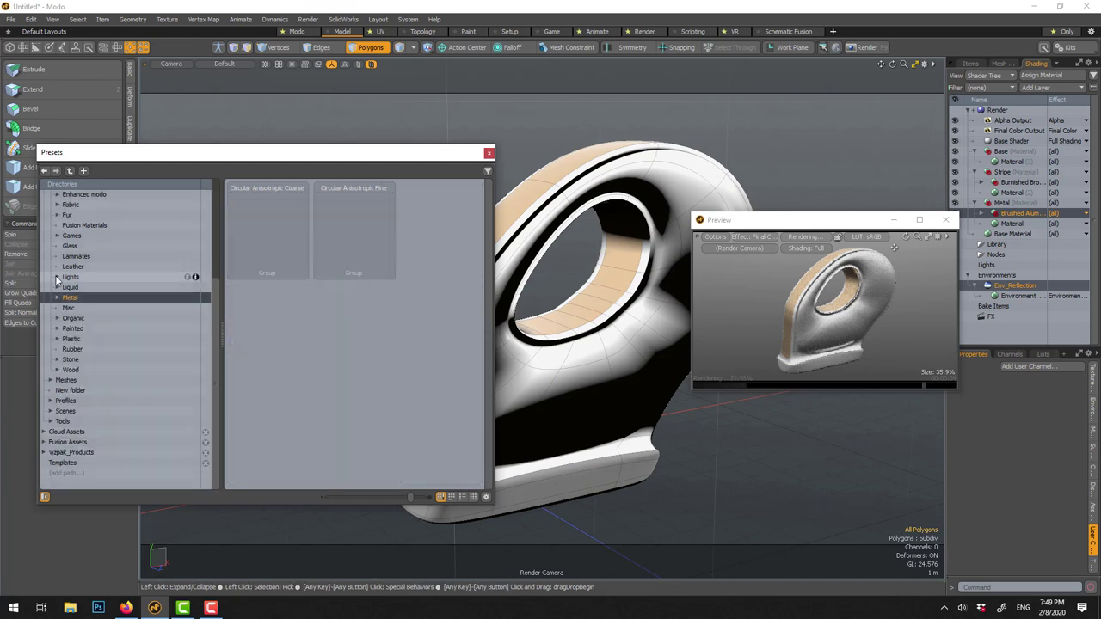
click(57, 340)
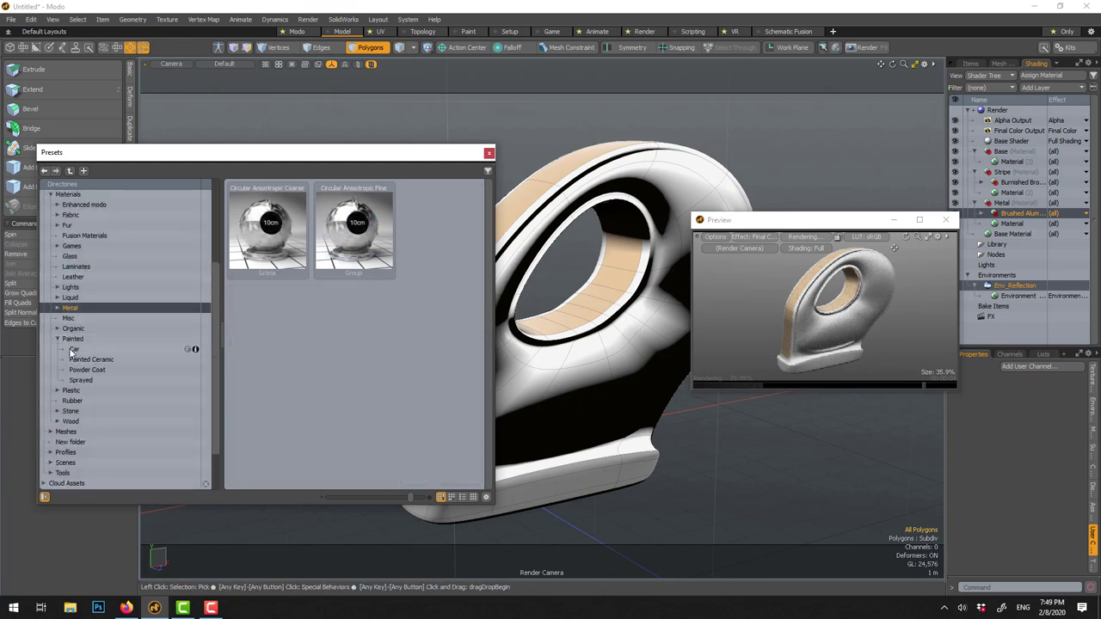
click(76, 370)
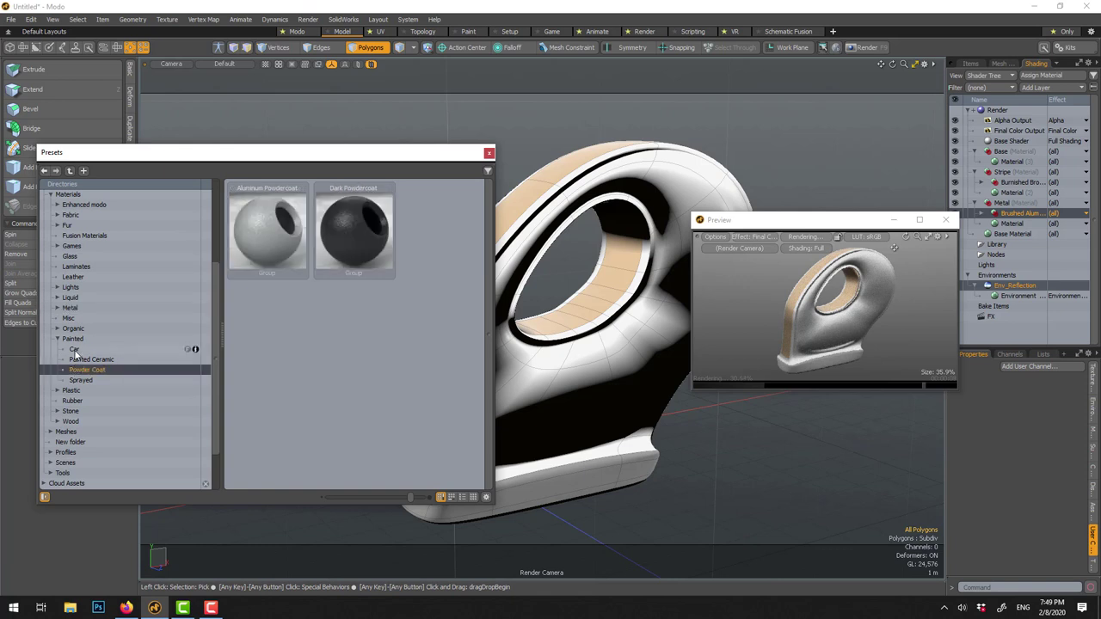
click(75, 350)
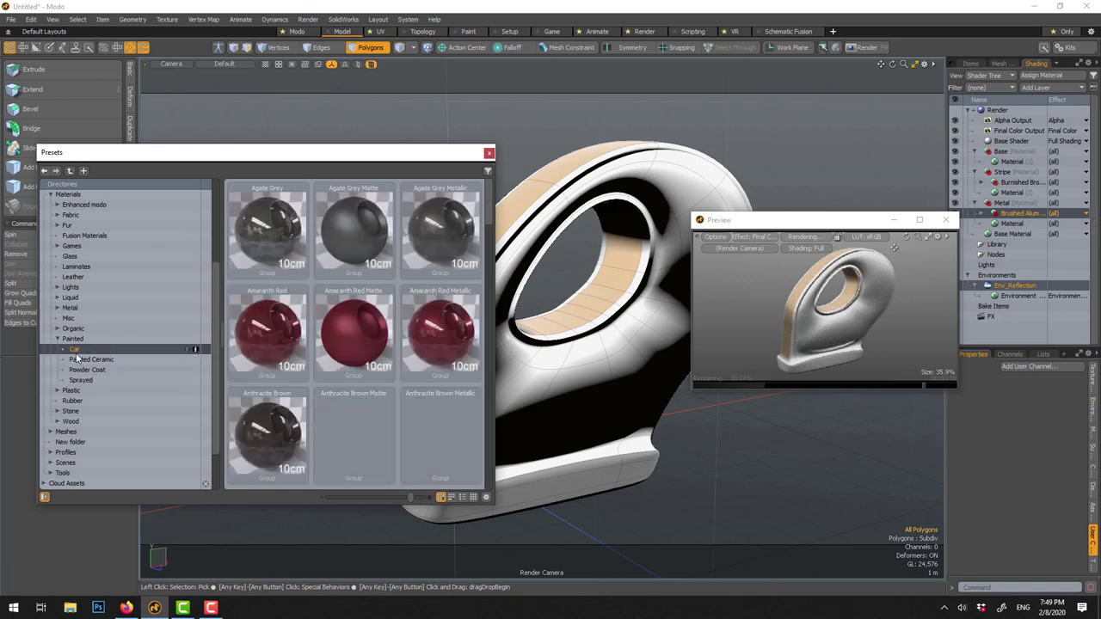
- Apply the Mineral Grey Matte preset from the Car painted materials to the Base group
scroll(387, 266, down, 1)
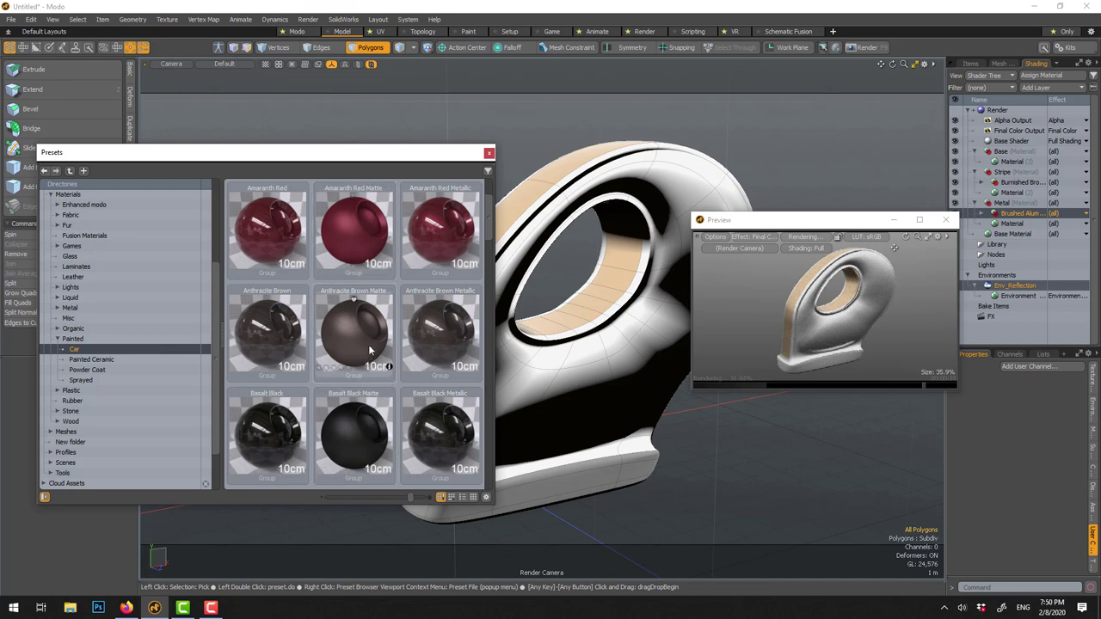
scroll(356, 338, down, 3)
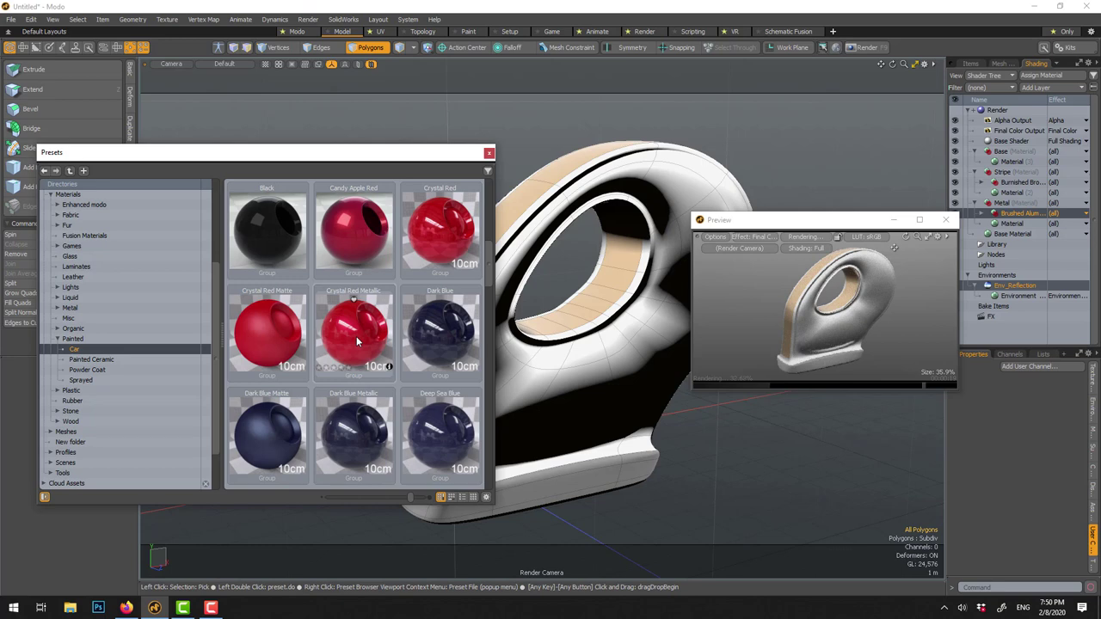
scroll(357, 342, down, 1)
scroll(357, 341, up, 1)
scroll(356, 341, down, 4)
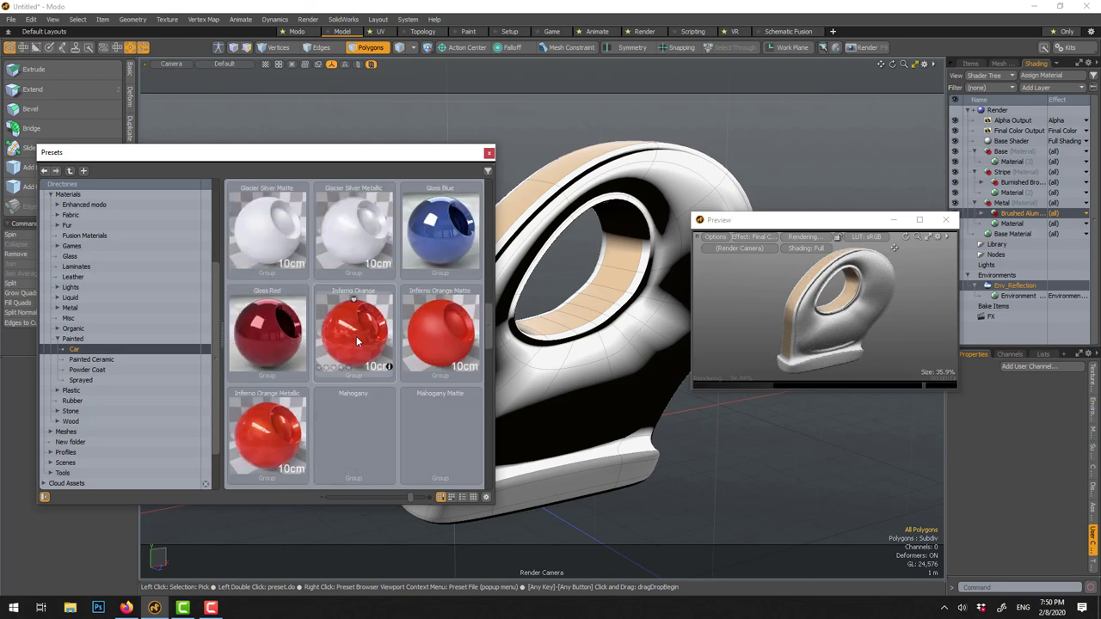
scroll(356, 342, down, 1)
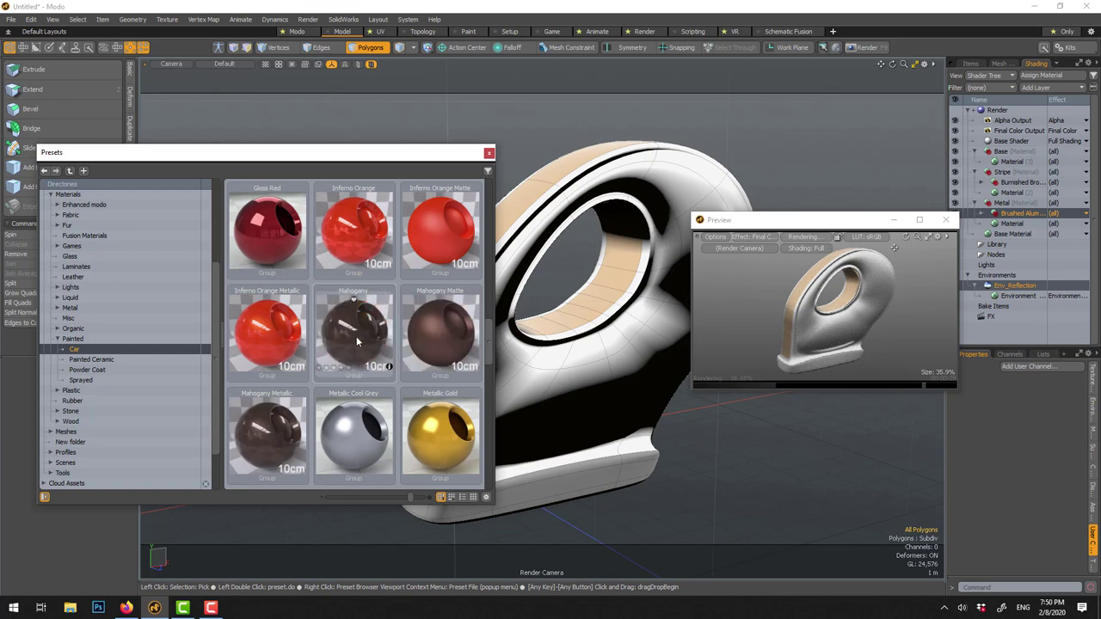
click(355, 436)
scroll(355, 435, down, 1)
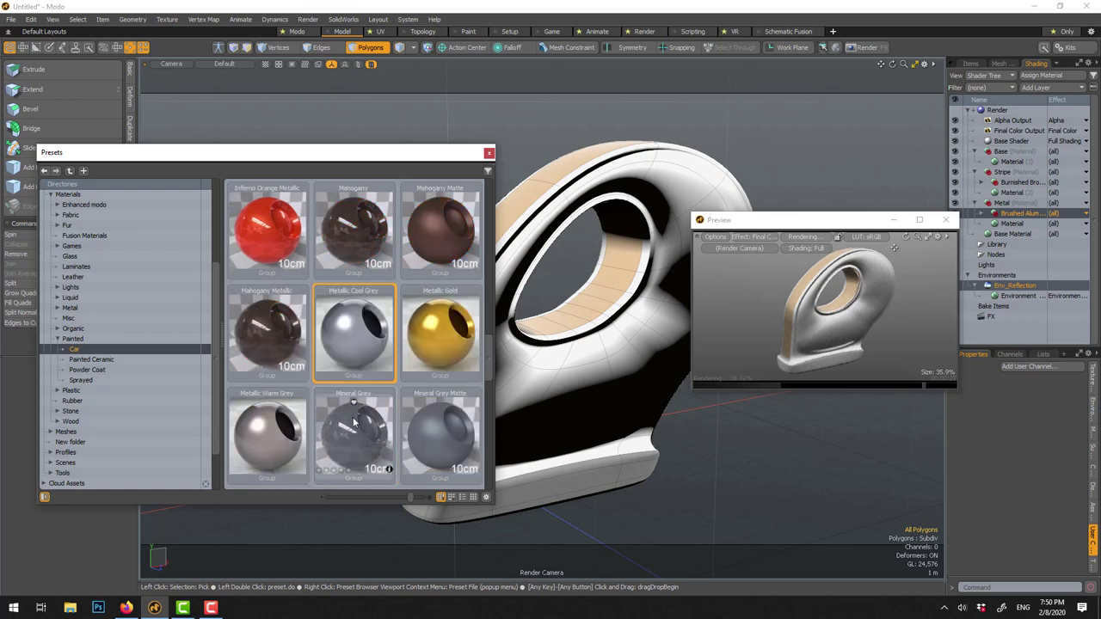
click(435, 465)
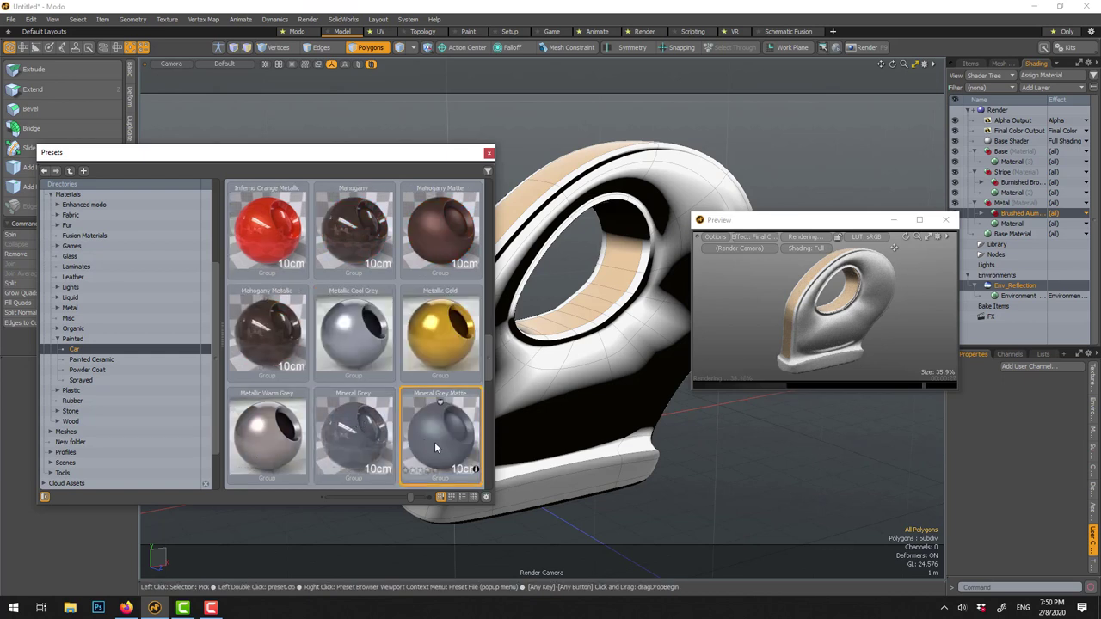
drag(434, 447, 1023, 163)
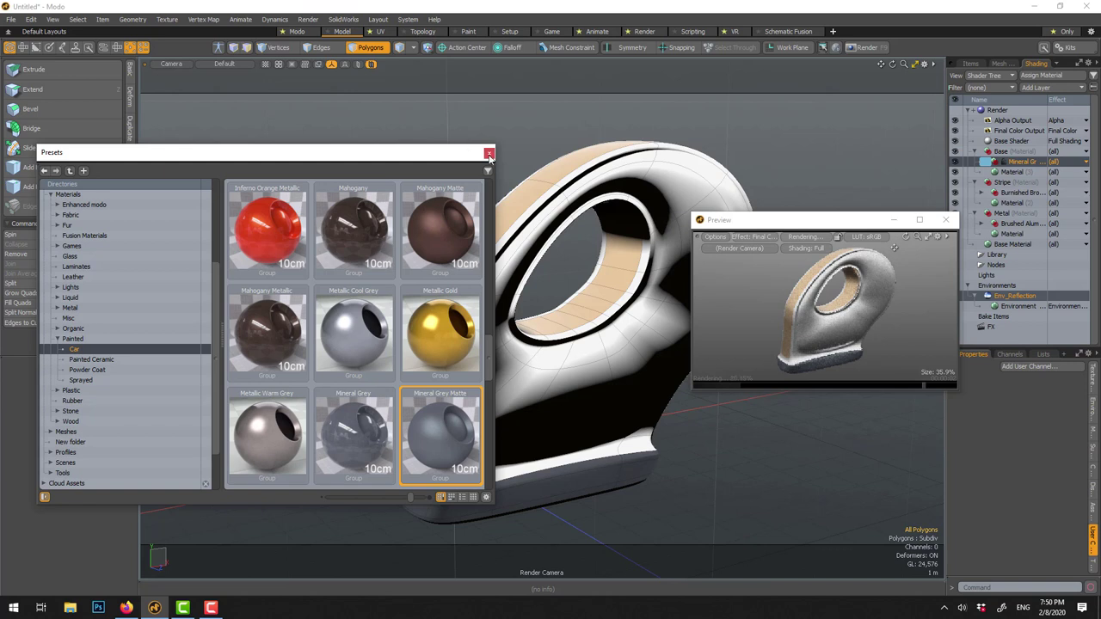
- Move the presets and render preview windows aside, and leave polygon selection for item selection
drag(445, 164, 336, 144)
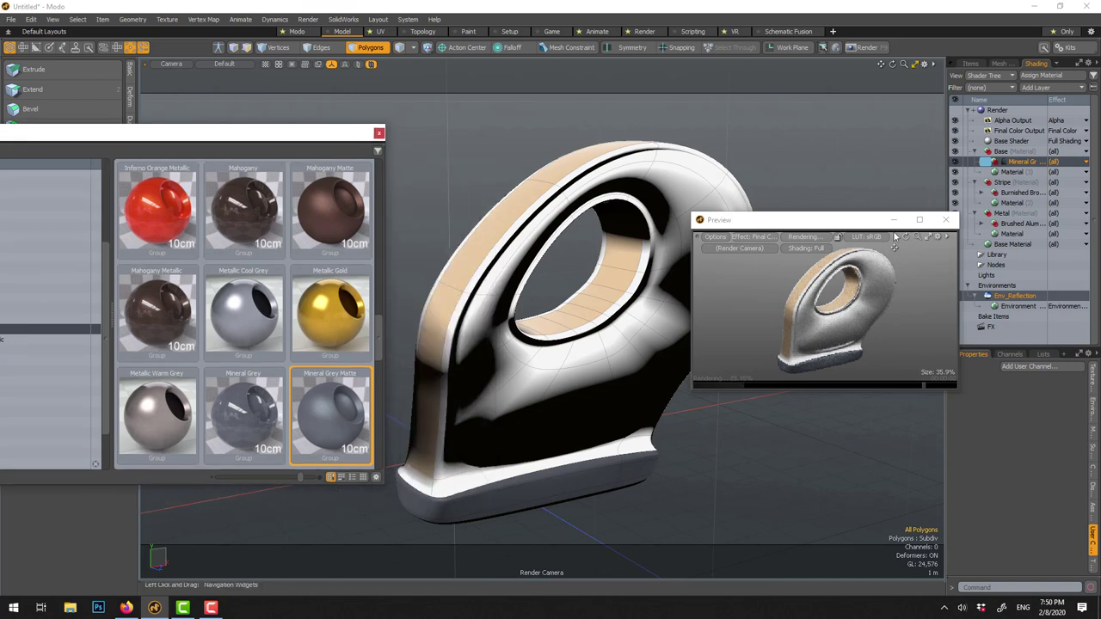
drag(879, 228, 809, 228)
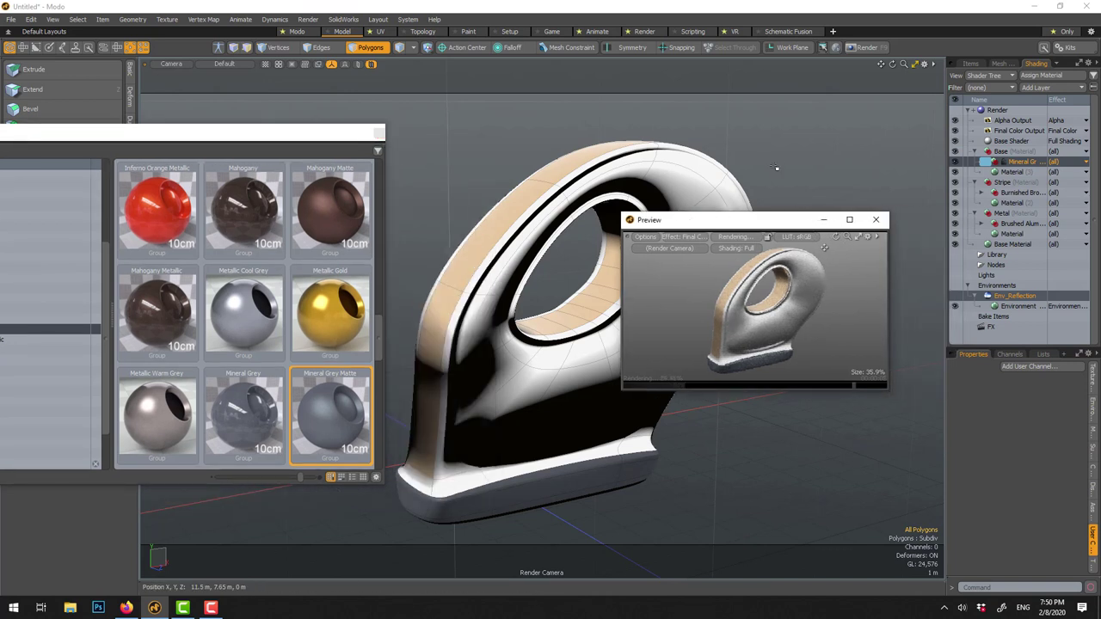
click(369, 47)
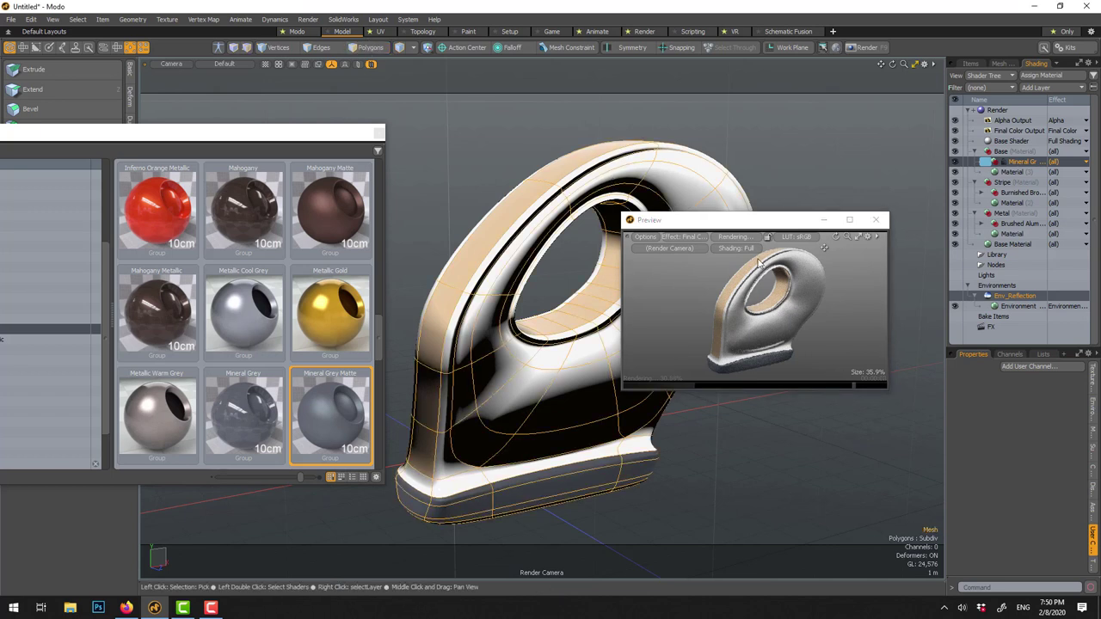
- Collapse the Base, Stripe and Metal material groups in the shader tree
click(974, 151)
click(975, 162)
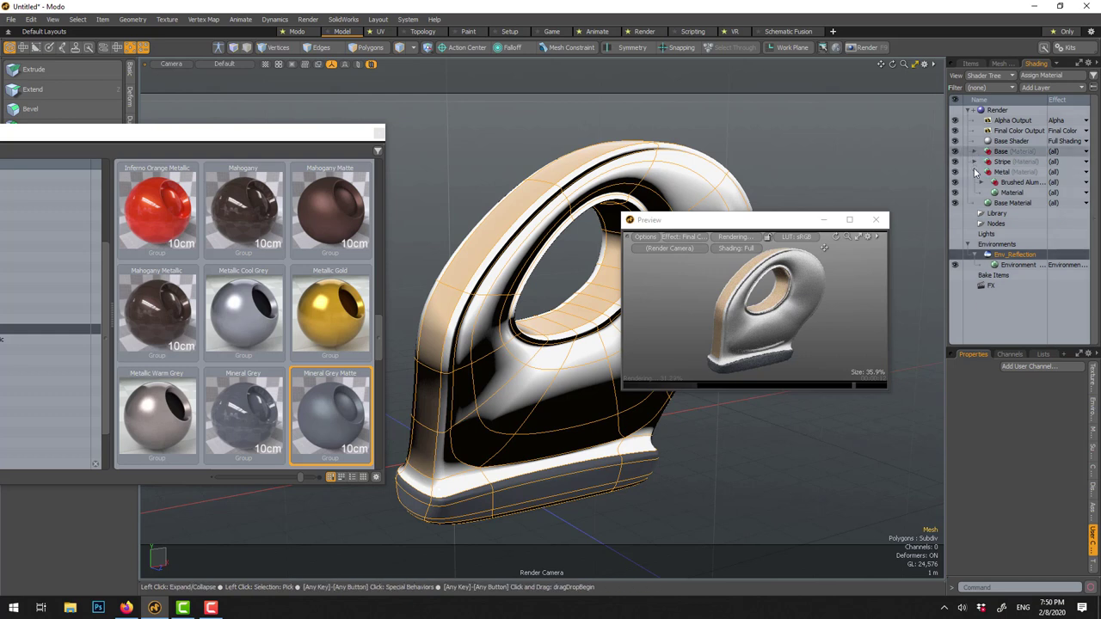
click(975, 172)
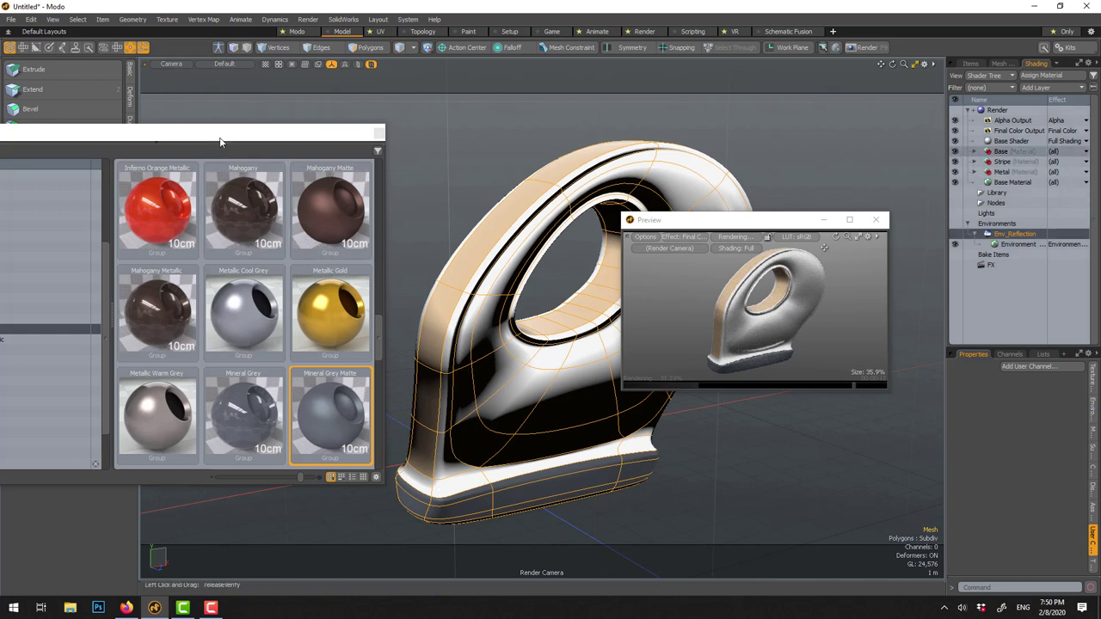
- Load the Ditch River preset from the Smart IBL Environments into the scene and close the preset browser
drag(289, 137, 524, 137)
scroll(201, 351, down, 2)
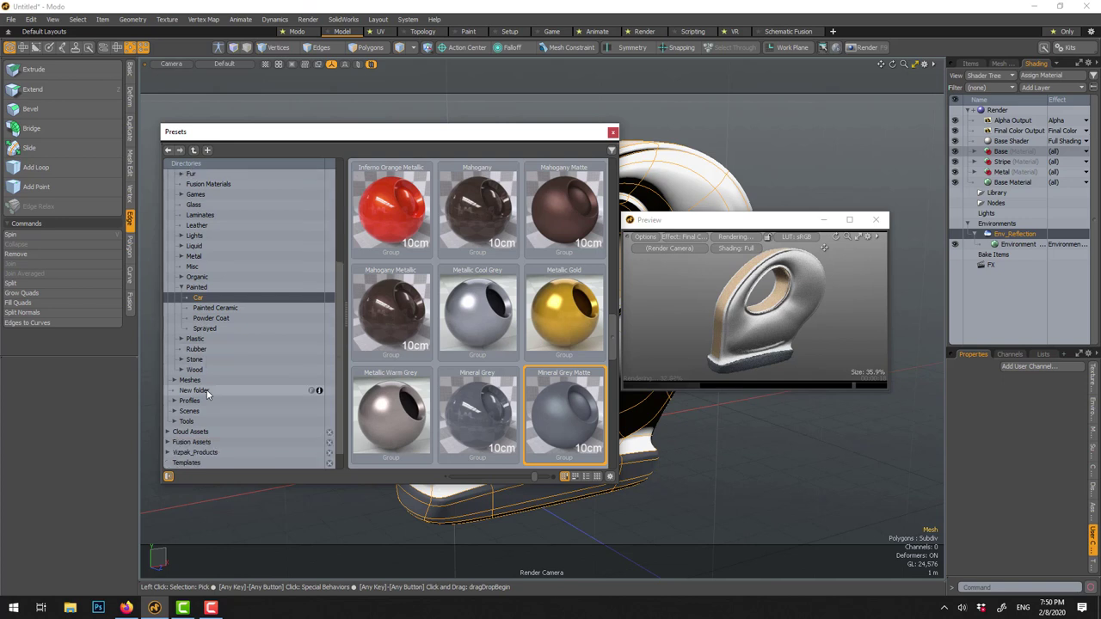
scroll(206, 206, up, 3)
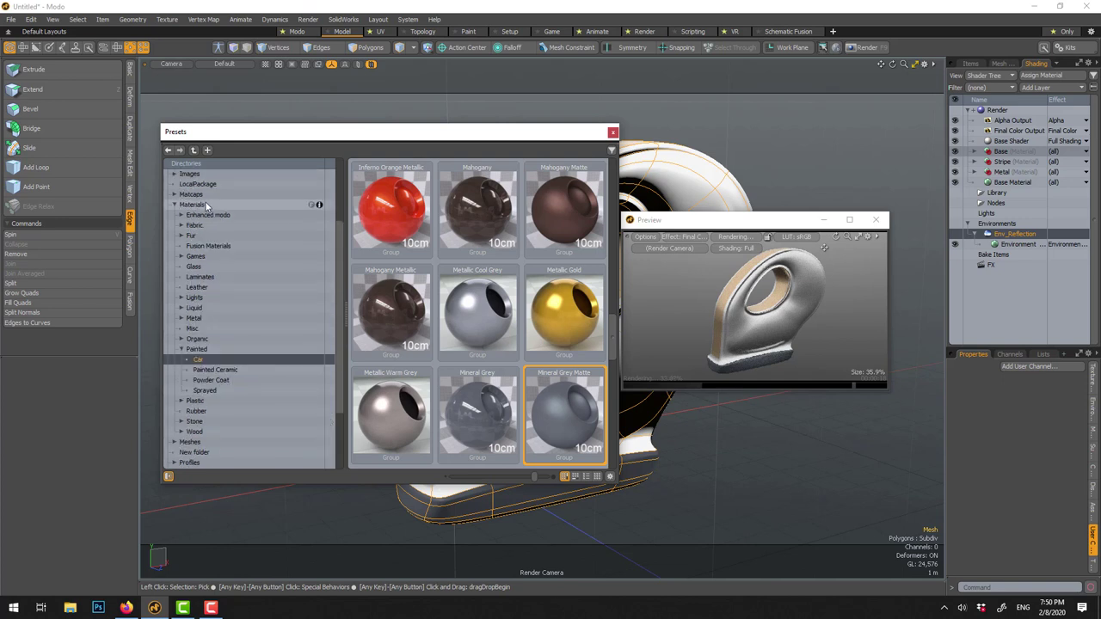
click(176, 207)
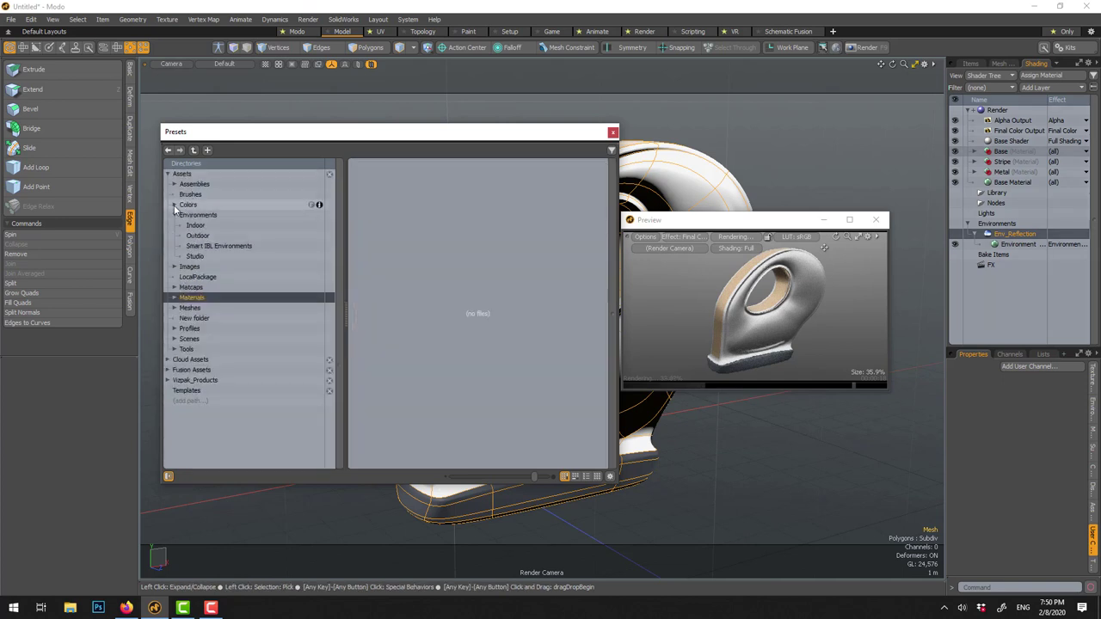
click(197, 247)
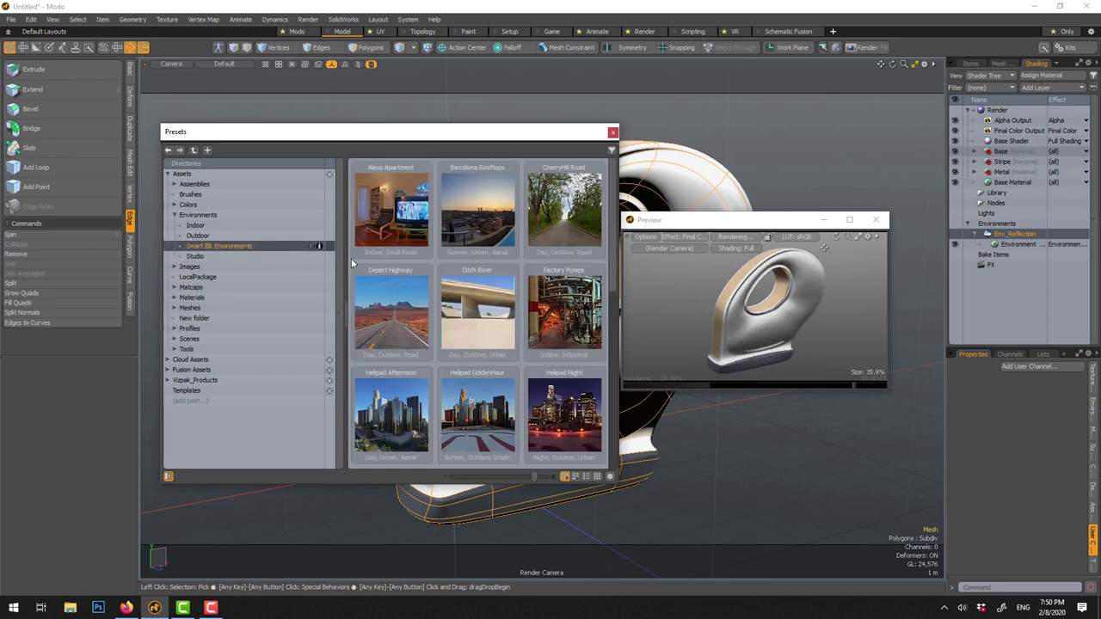
click(488, 328)
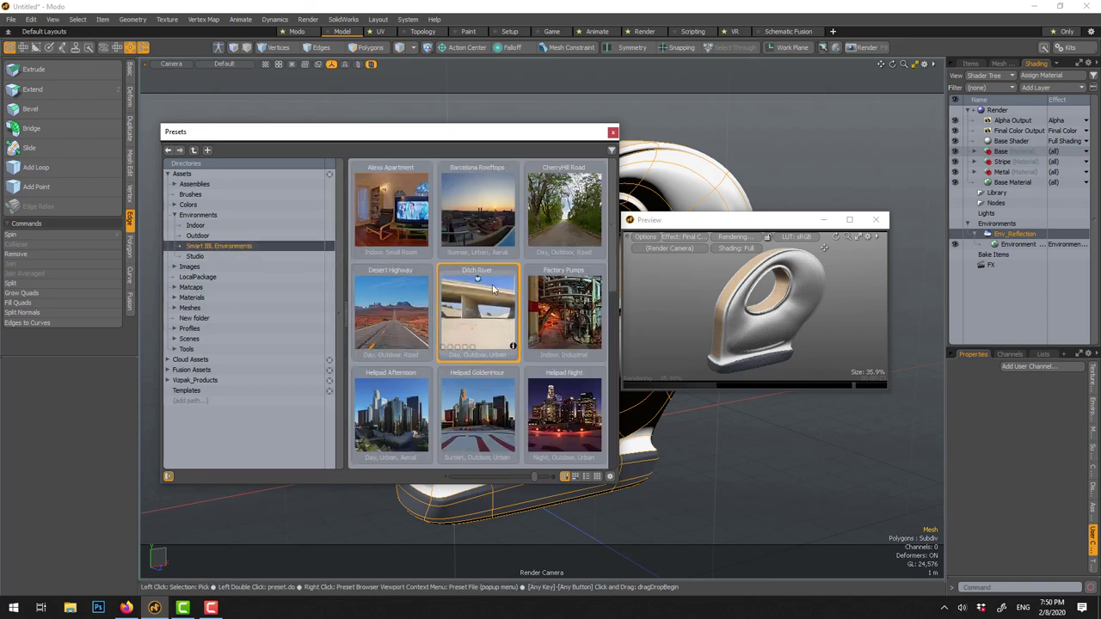
double_click(488, 298)
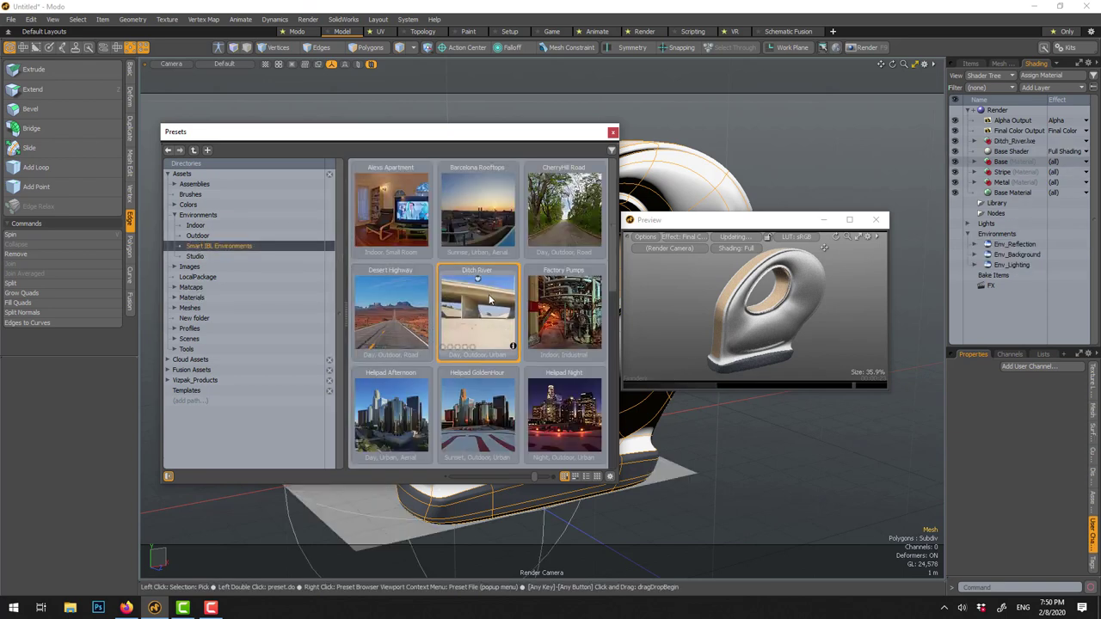
click(614, 133)
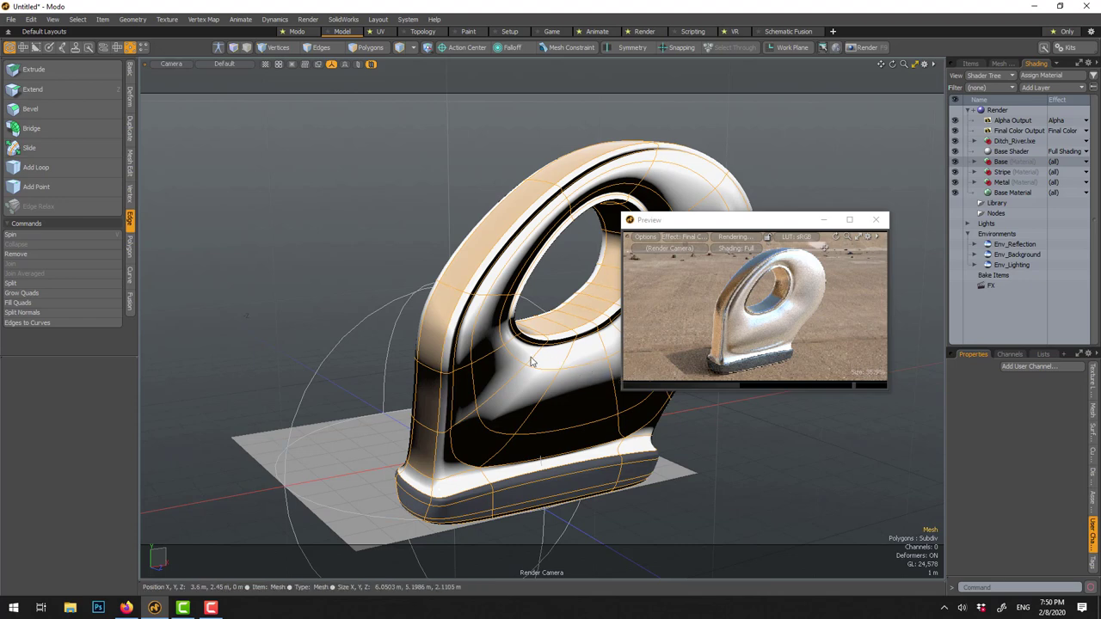
- Set the intensity of the Env_Reflection environment to 1.8 W/srm2
alt+drag(526, 359, 531, 353)
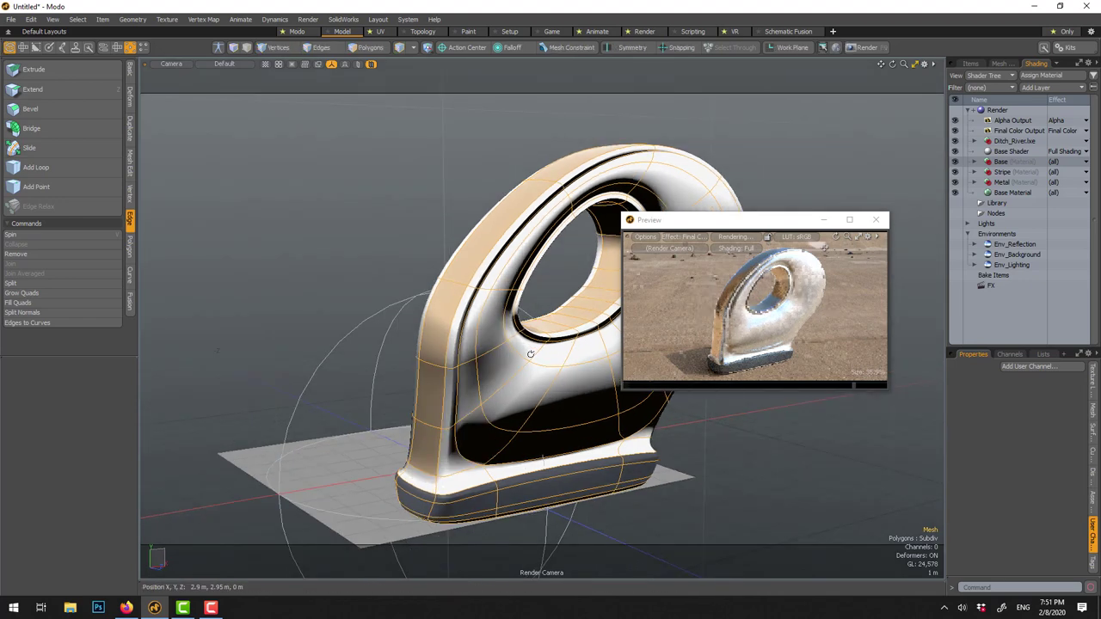
click(975, 244)
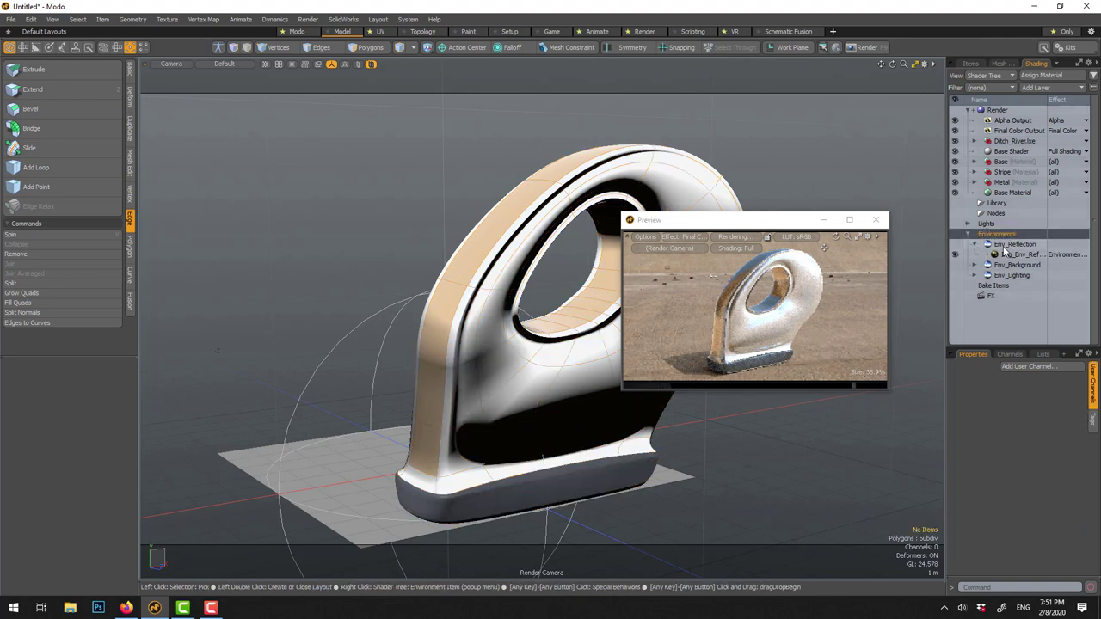
click(1009, 246)
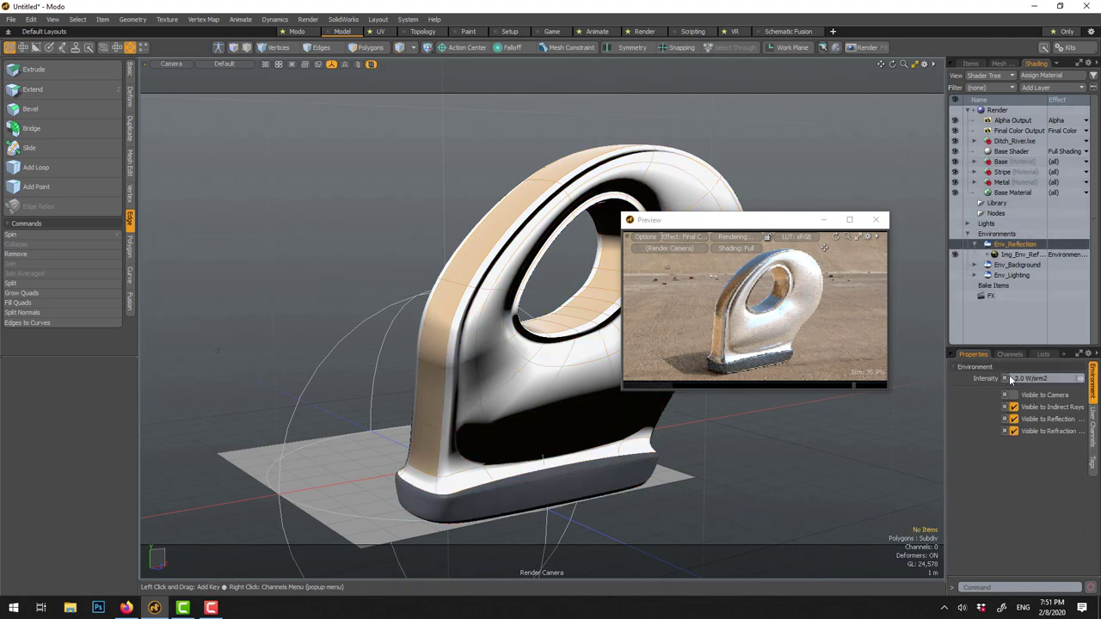
click(1037, 377)
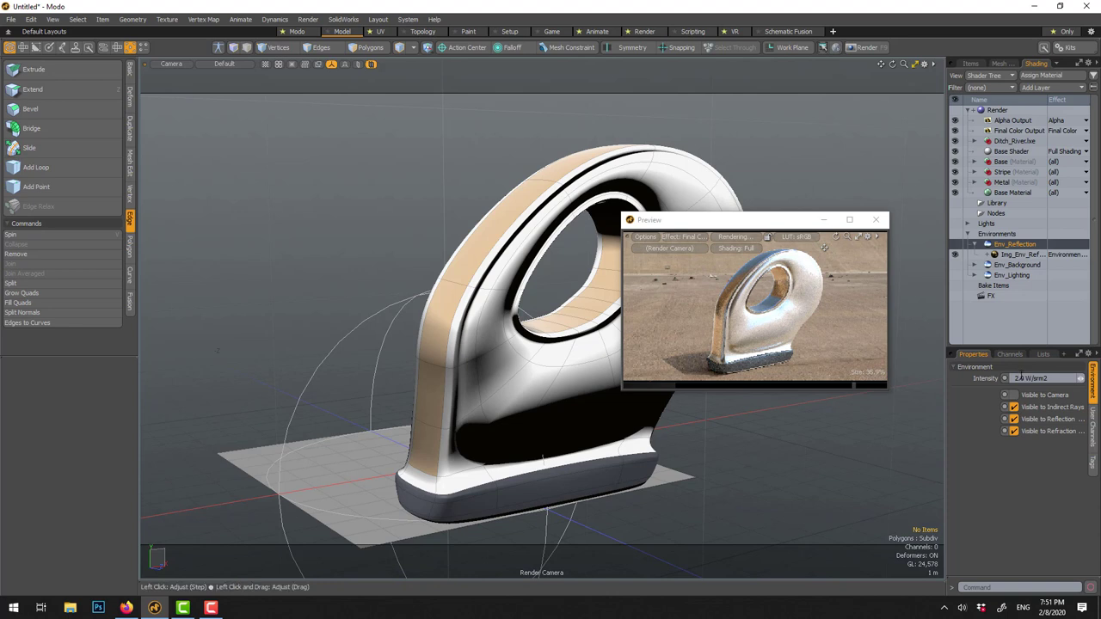
text(1)
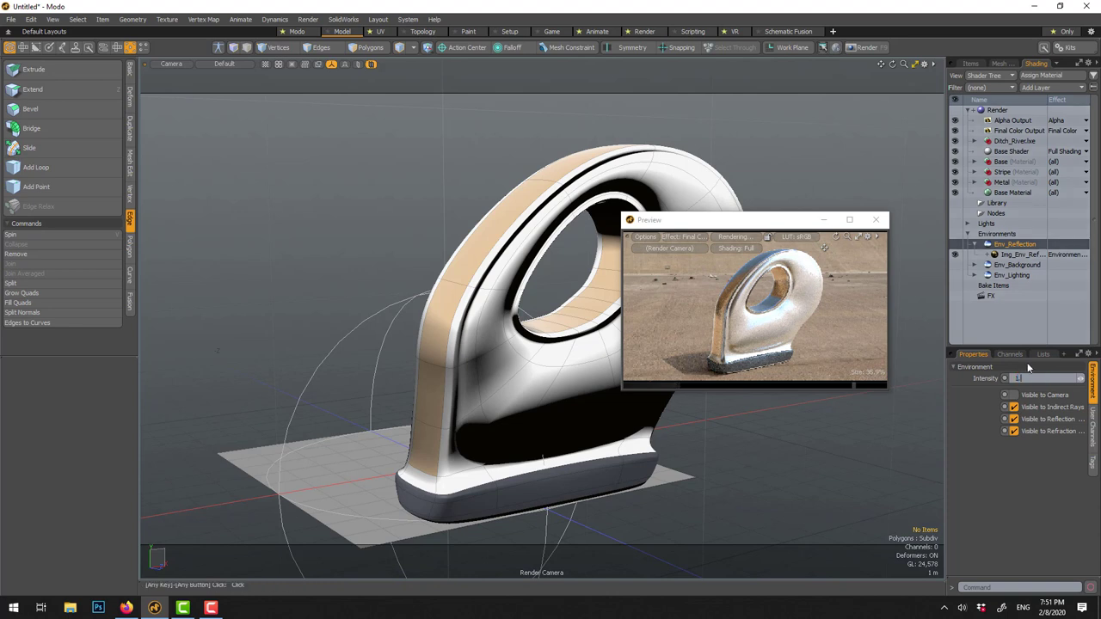
text(.8)
key(Return)
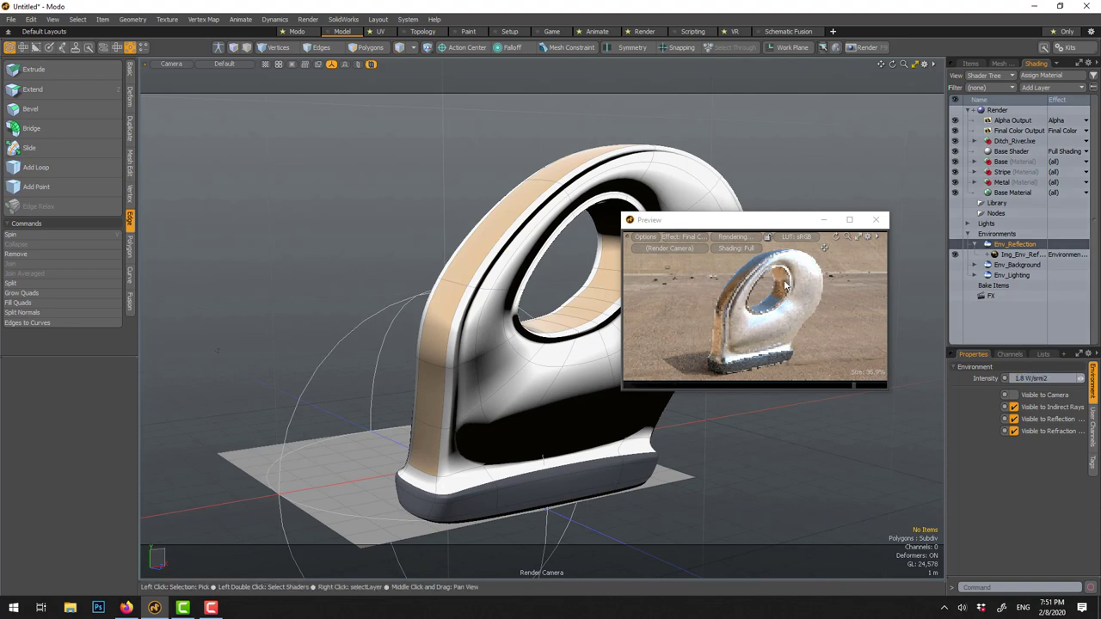
- Examine the properties of the background, lighting and reflection environments and their image maps, and view the model from farther back
click(974, 265)
click(1002, 277)
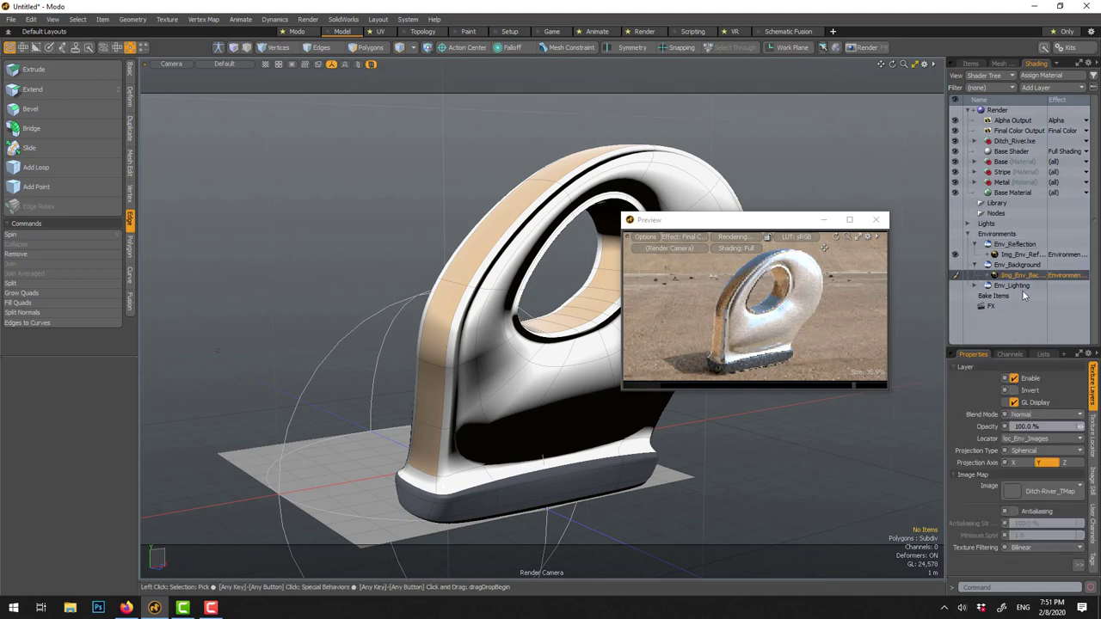
click(1013, 265)
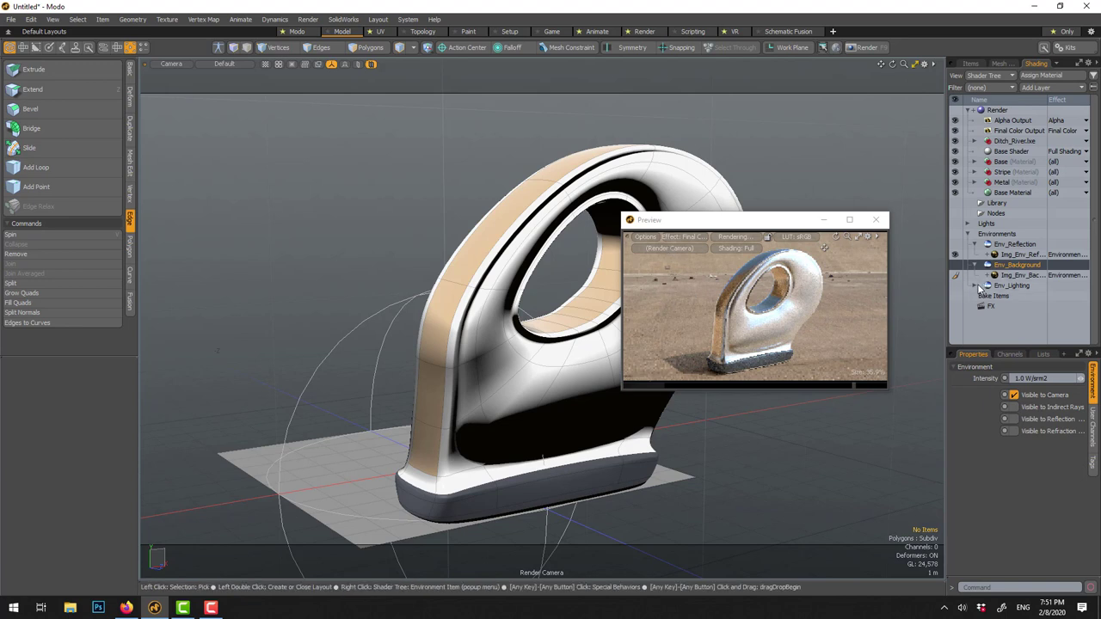
click(974, 286)
click(1011, 286)
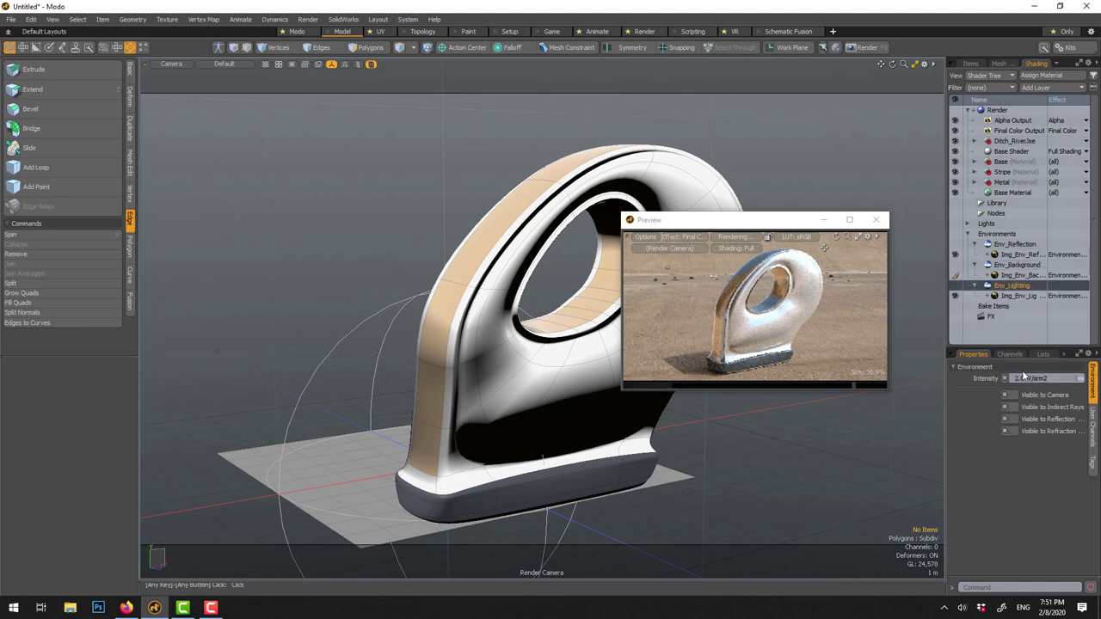
click(1020, 297)
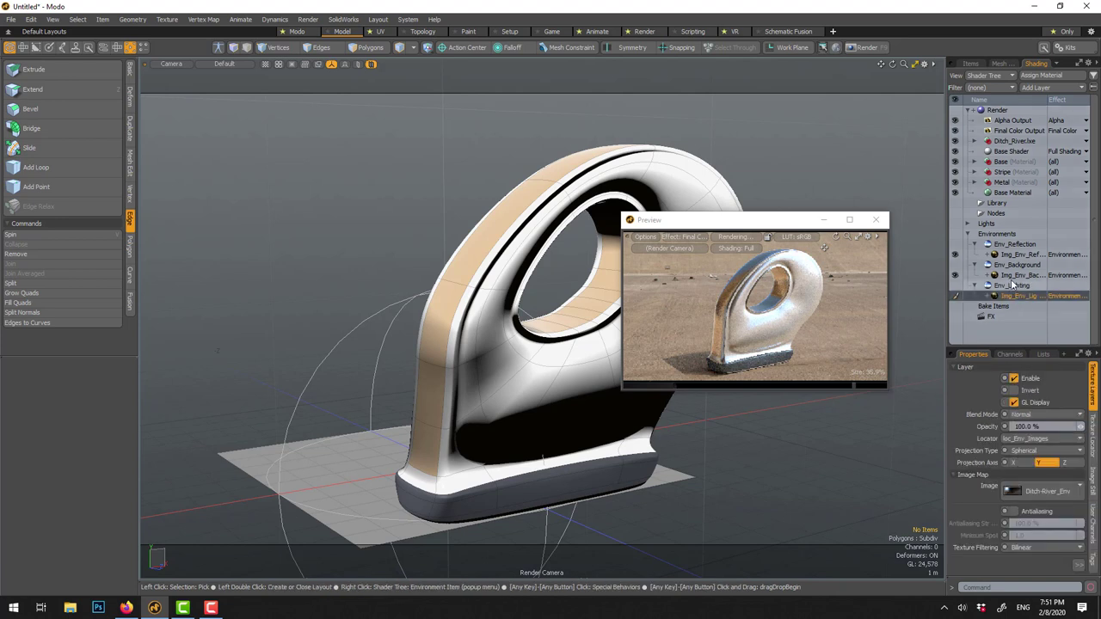
click(1013, 284)
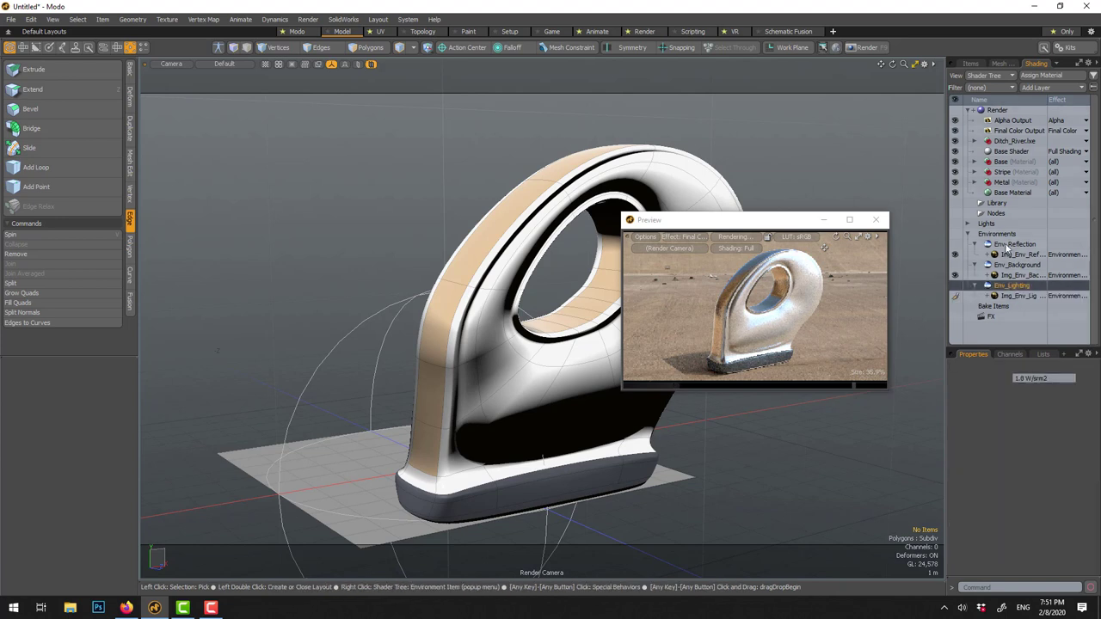
click(1015, 244)
alt+drag(480, 322, 481, 315)
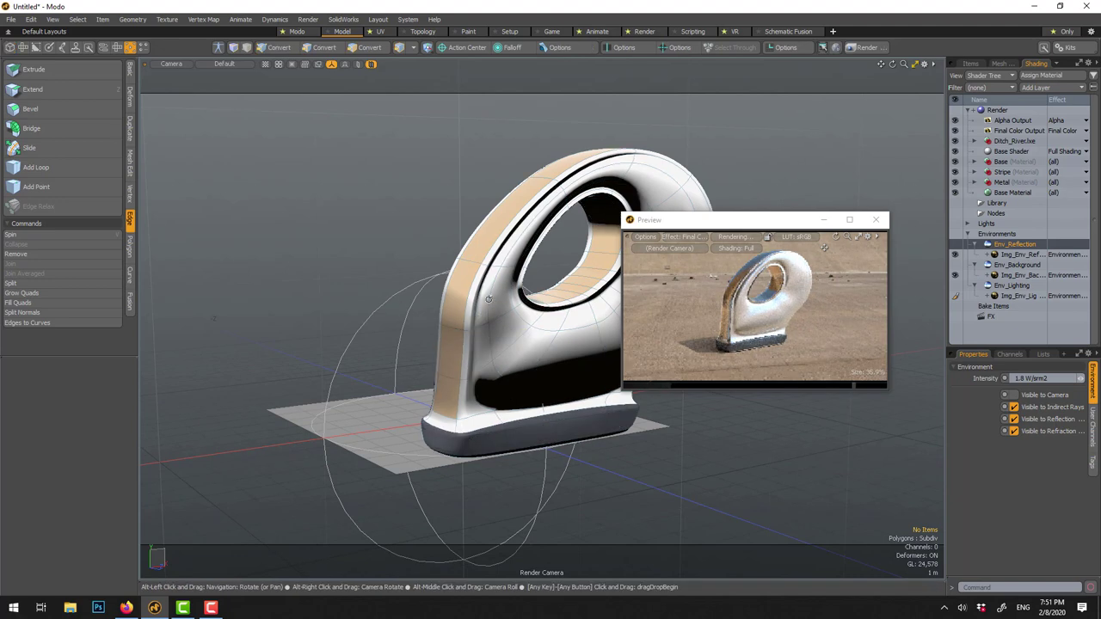
- Try rotating the environment orientation locator about Y to 43° and 152°, and undo both rotations
alt+drag(398, 302, 492, 291)
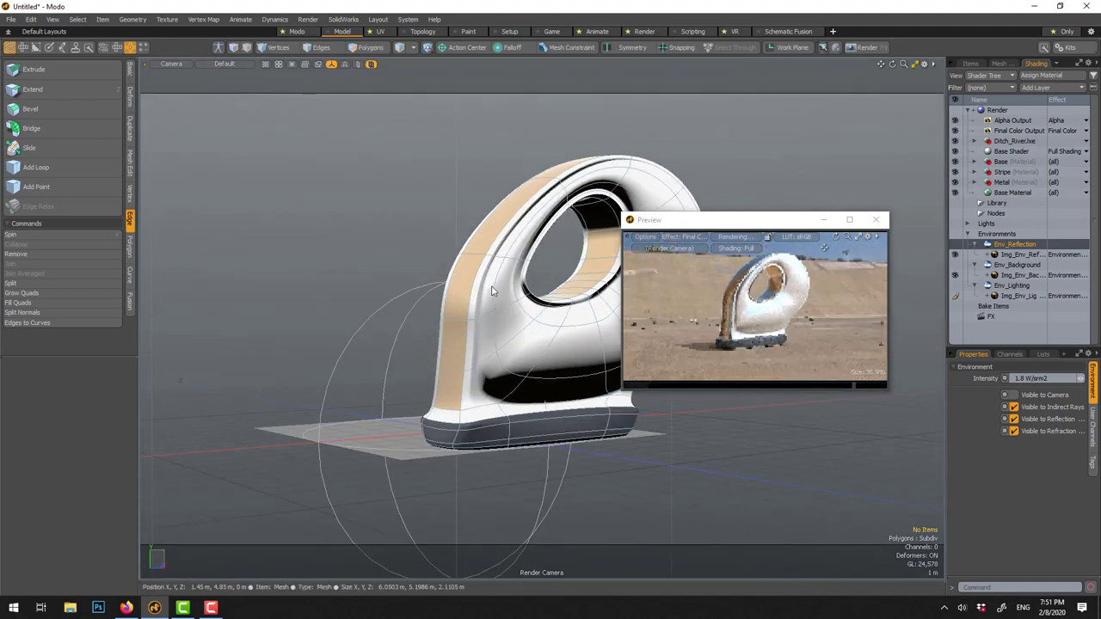
click(360, 333)
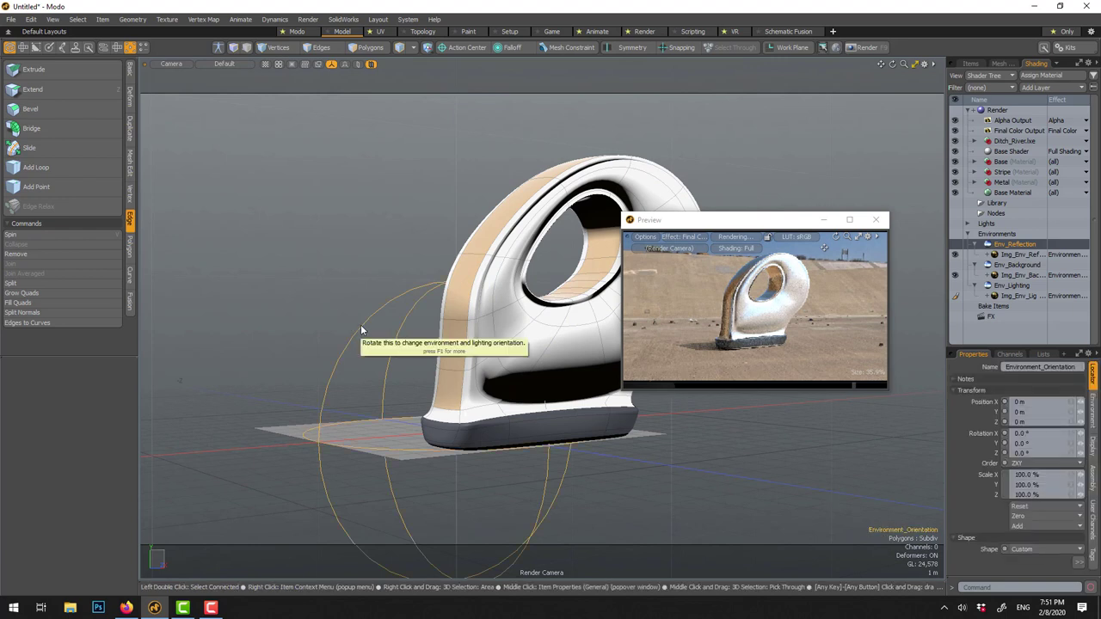
key(e)
drag(400, 442, 485, 445)
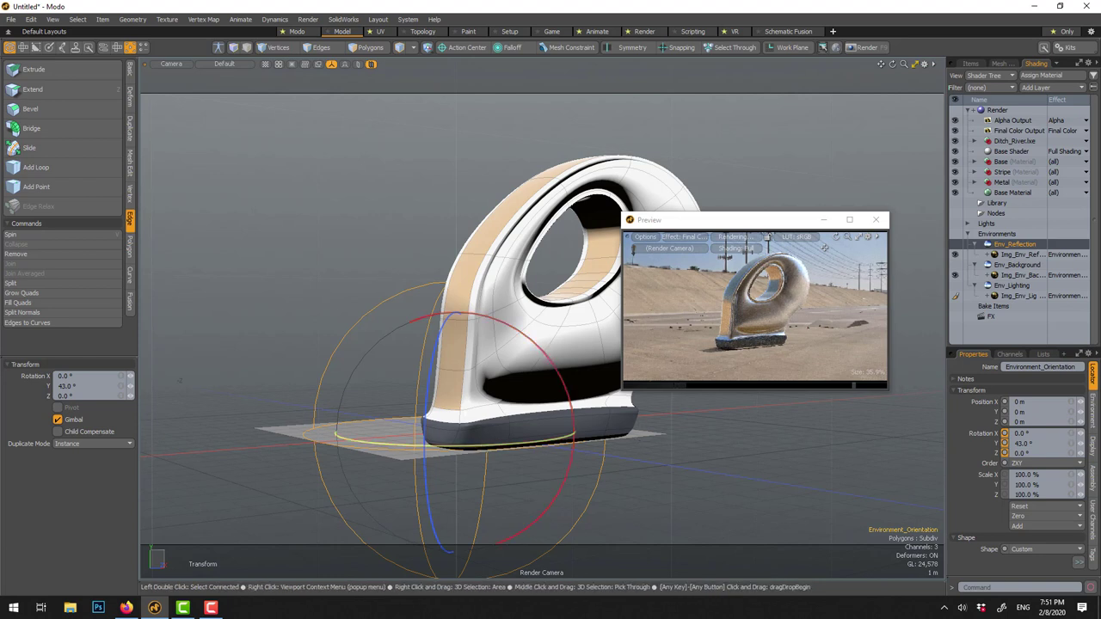
drag(476, 447, 387, 446)
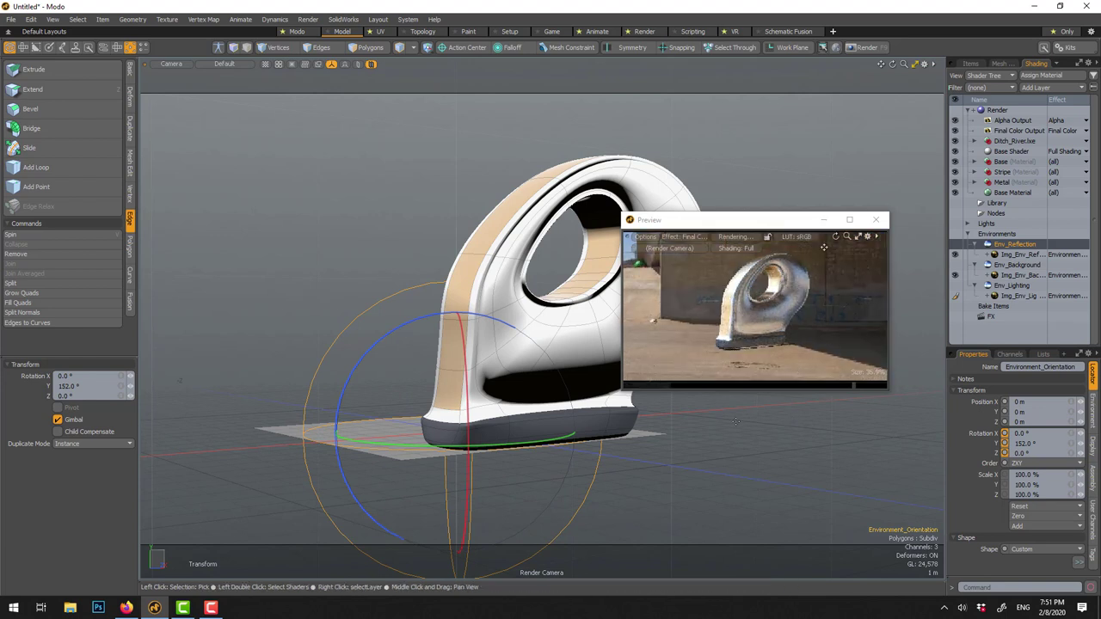
key(ctrl+z)
key(ctrl+z)
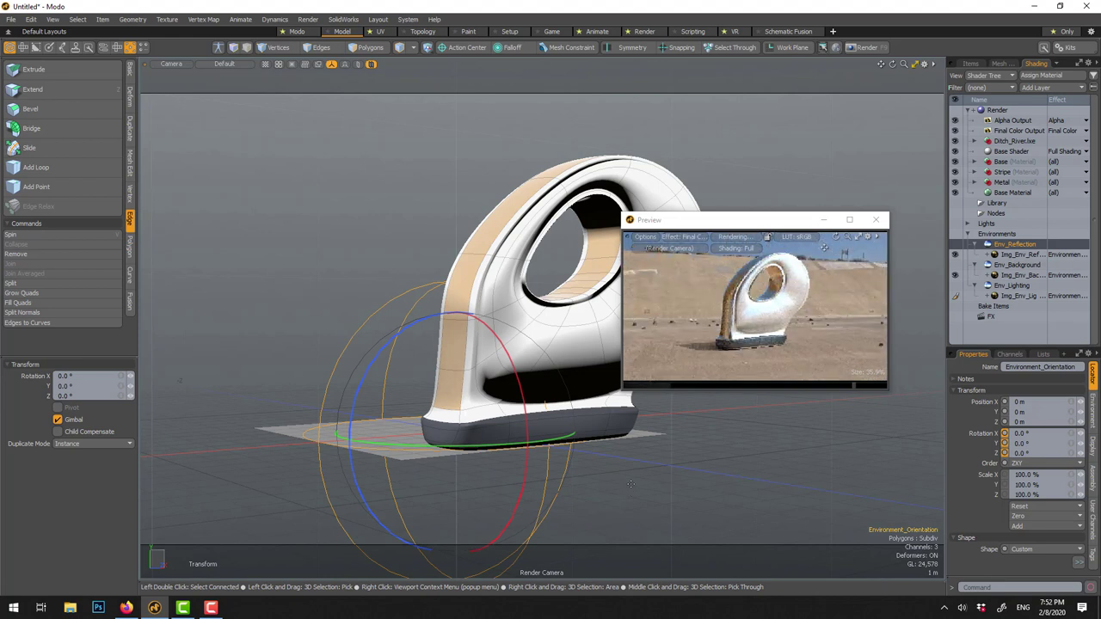
key(q)
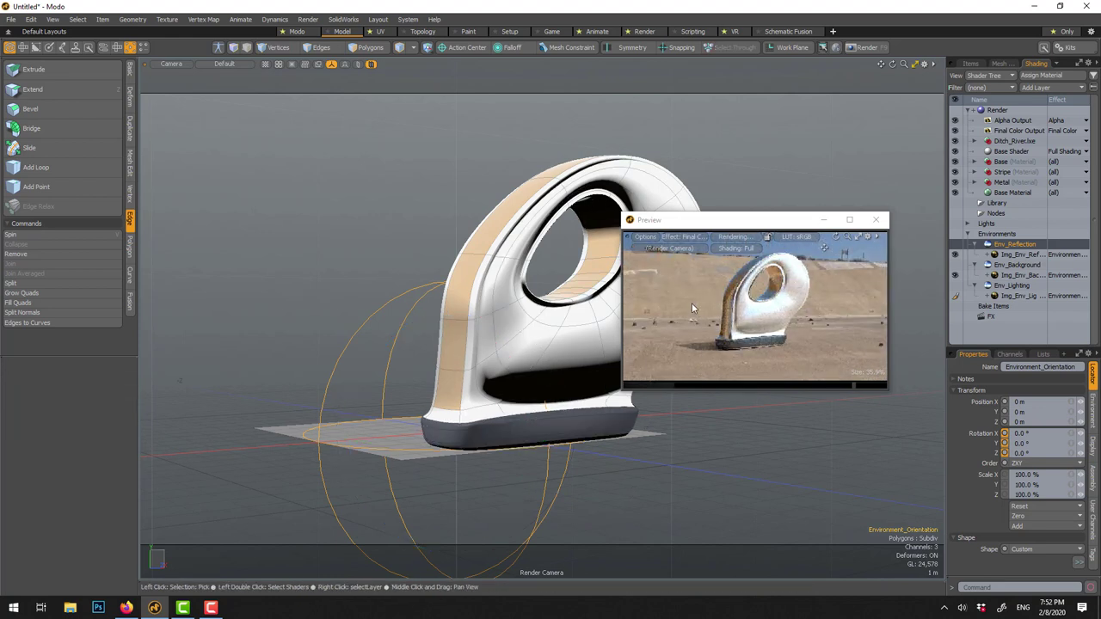
- Enlarge the render preview window and move it beside the model
alt+drag(624, 470, 479, 418)
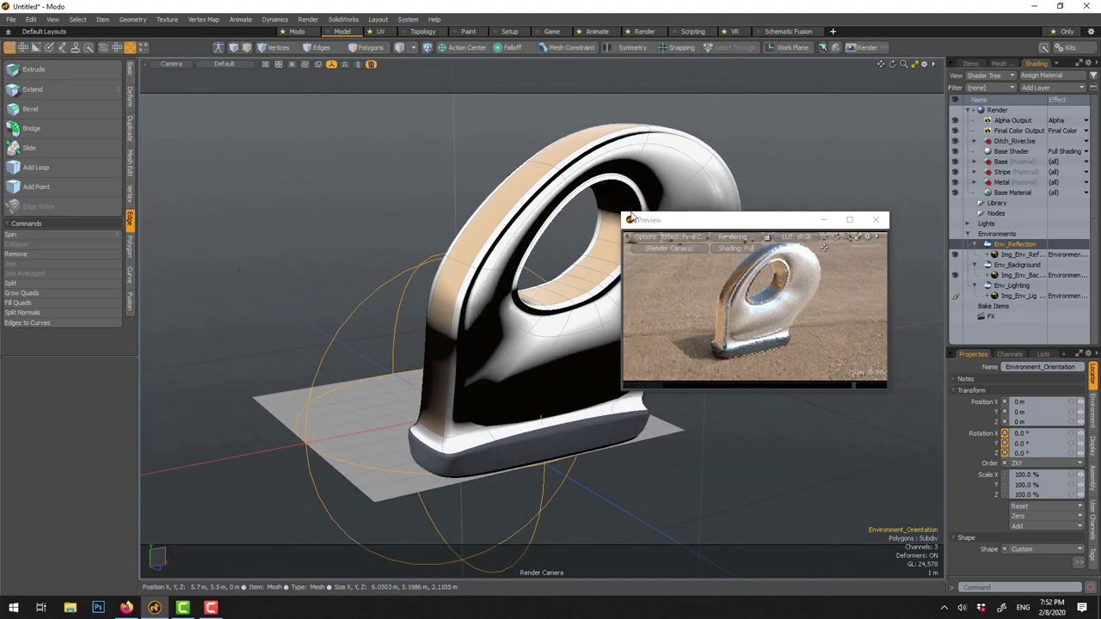
drag(623, 214, 523, 142)
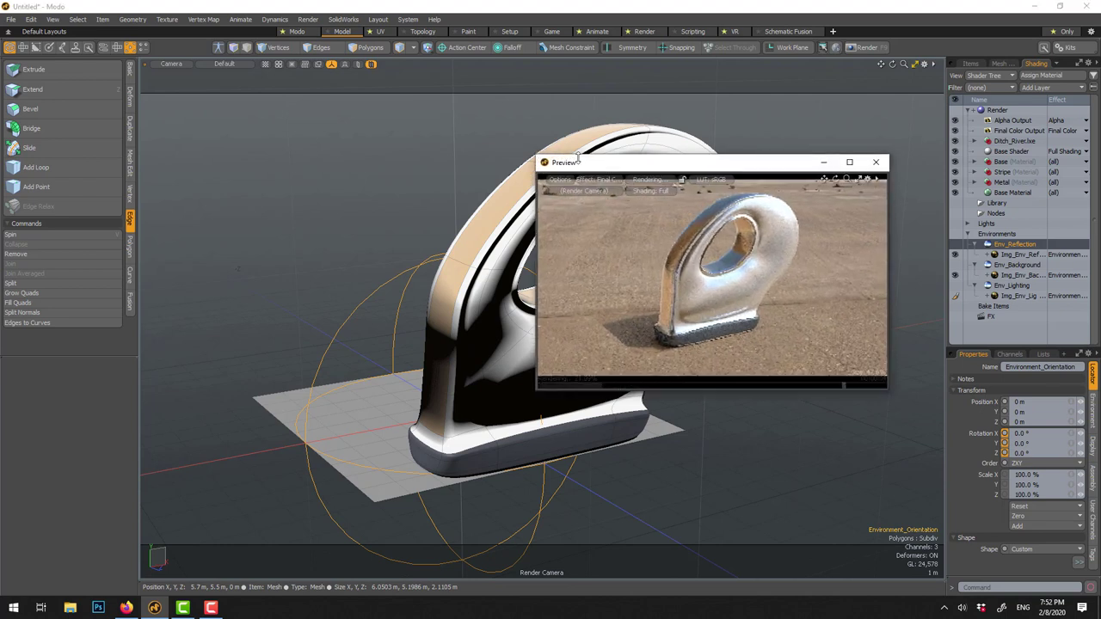
drag(587, 172, 633, 161)
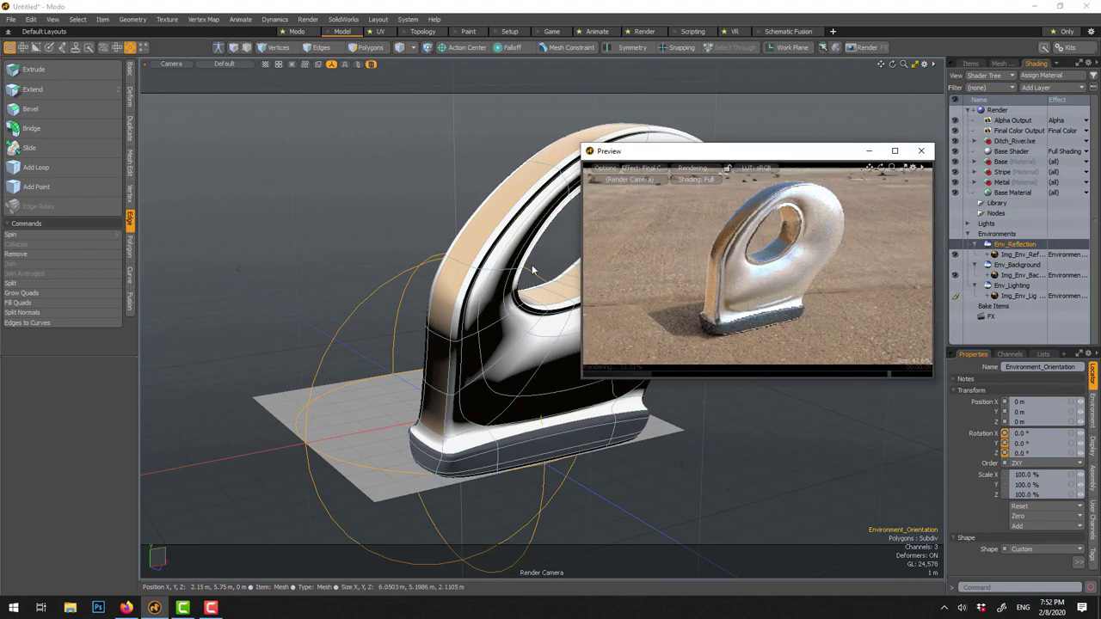
- Set the specular amount and Fresnel to 80% on the brushed aluminum material in the Metal group
click(797, 276)
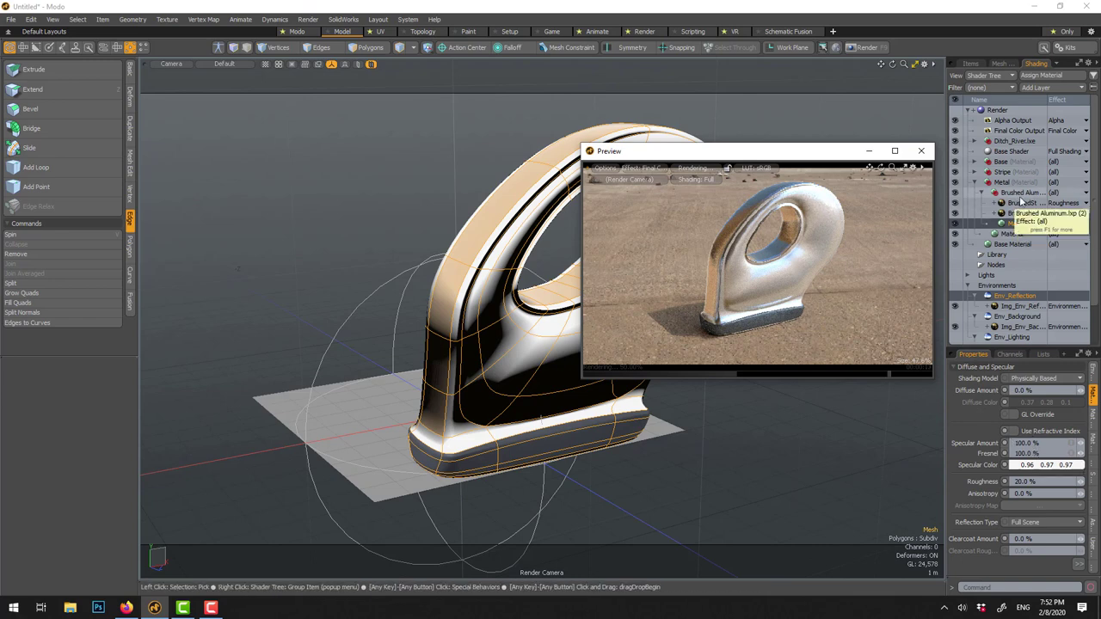
click(1026, 442)
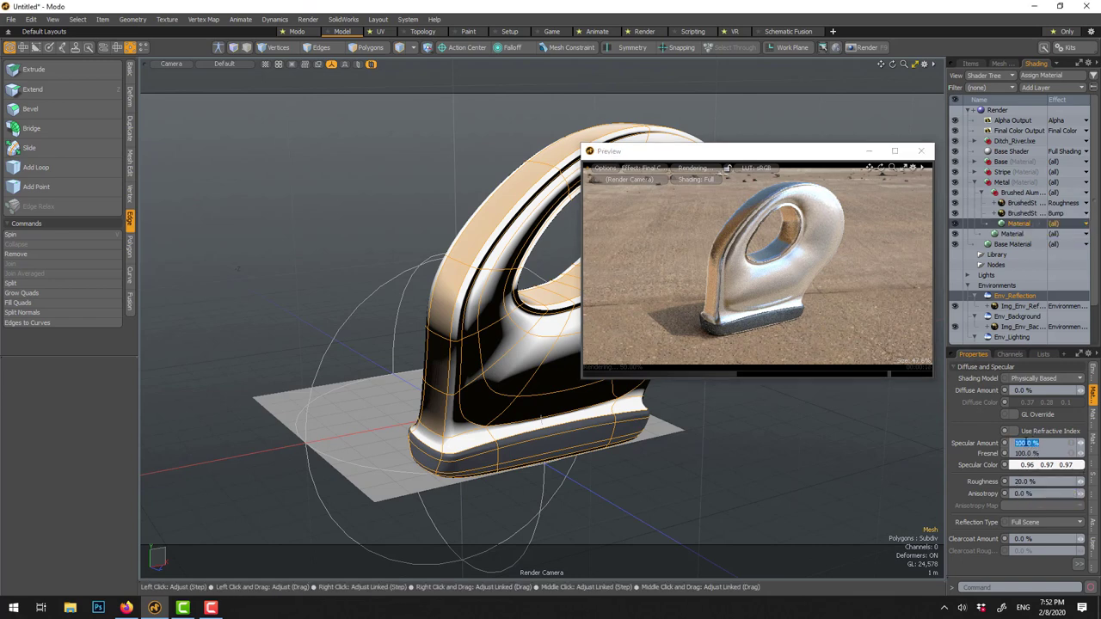
text(80)
key(Return)
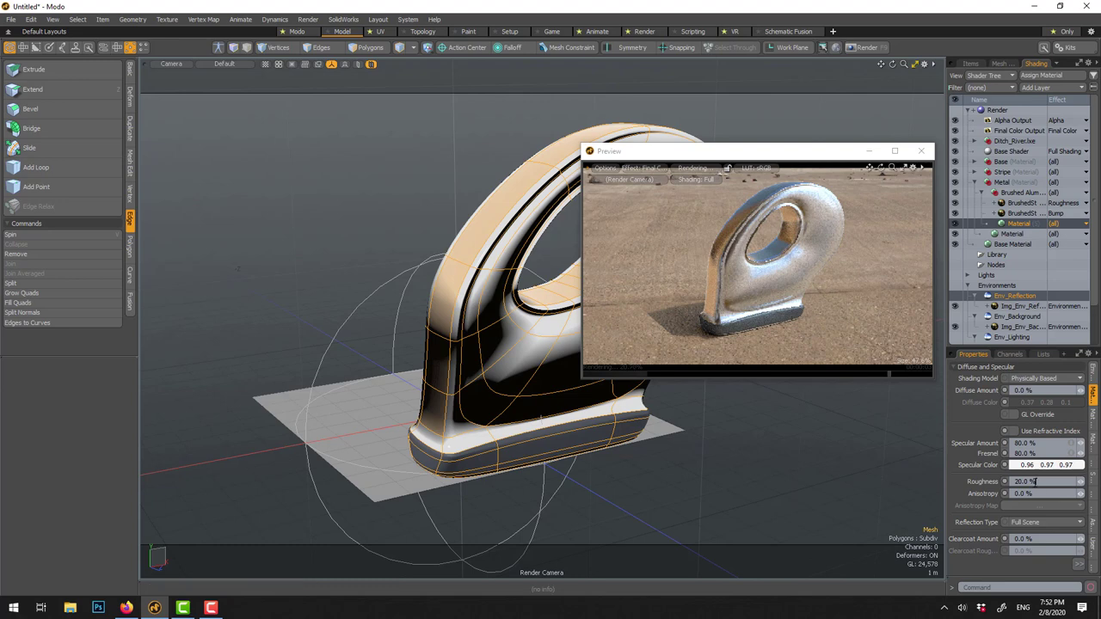
- Test the brushed aluminum material's roughness at 40% and 2%, and settle on 15%
click(1035, 482)
text(40)
key(Return)
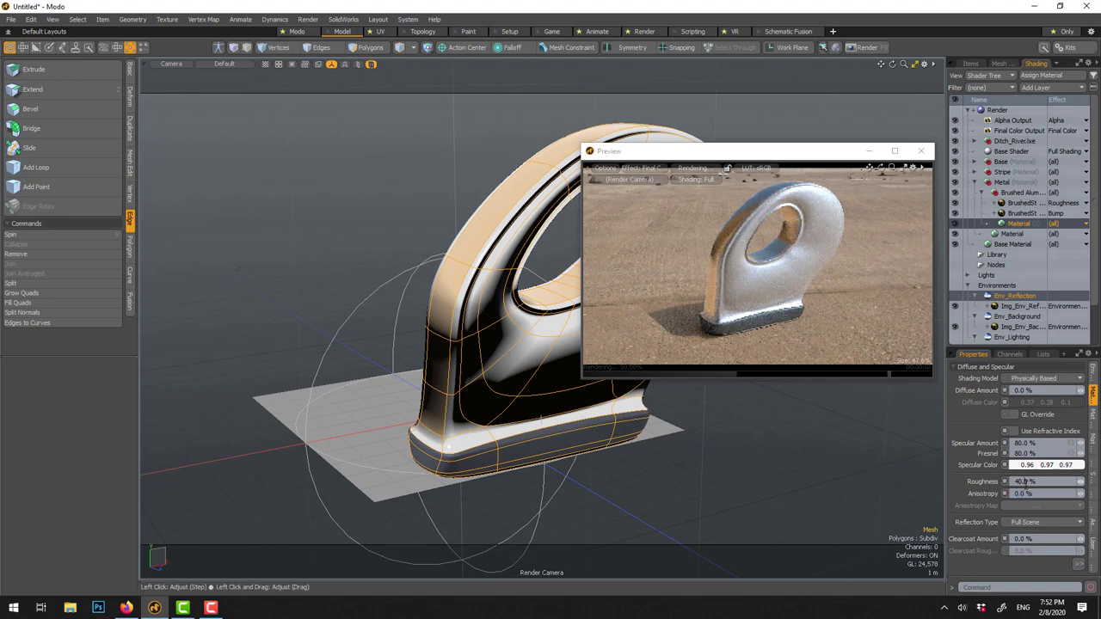
click(1024, 482)
text(2)
key(Return)
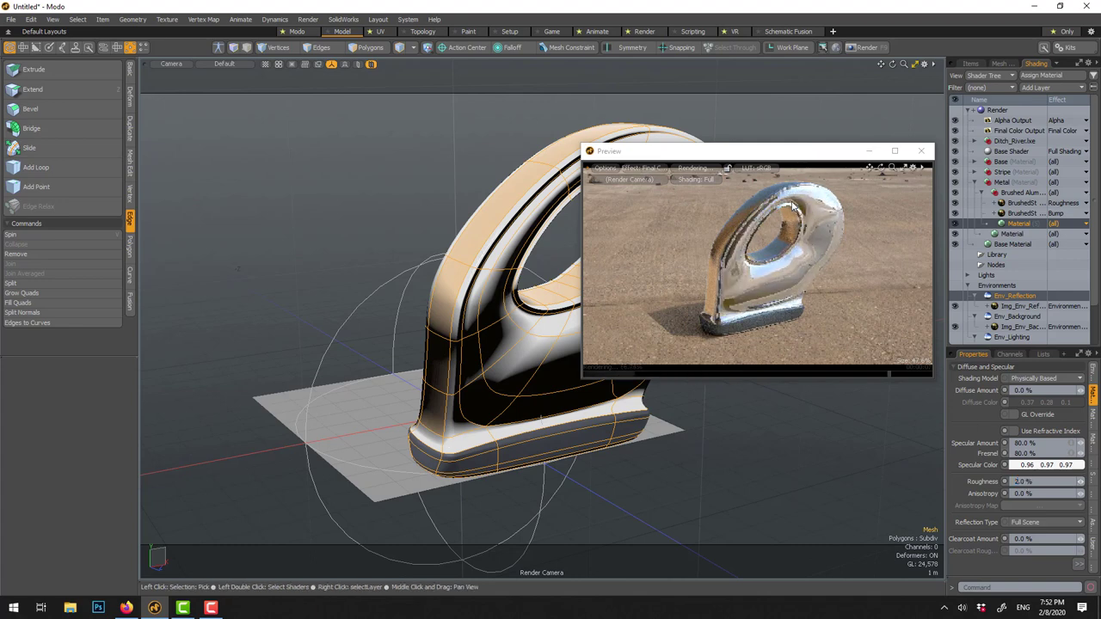
click(1037, 482)
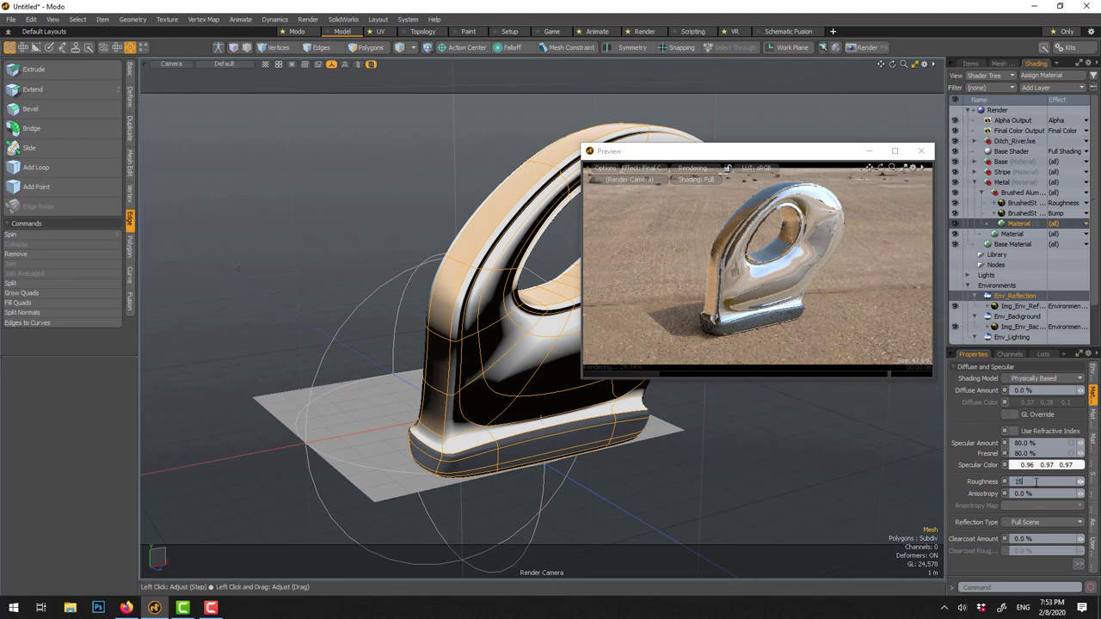
key(Return)
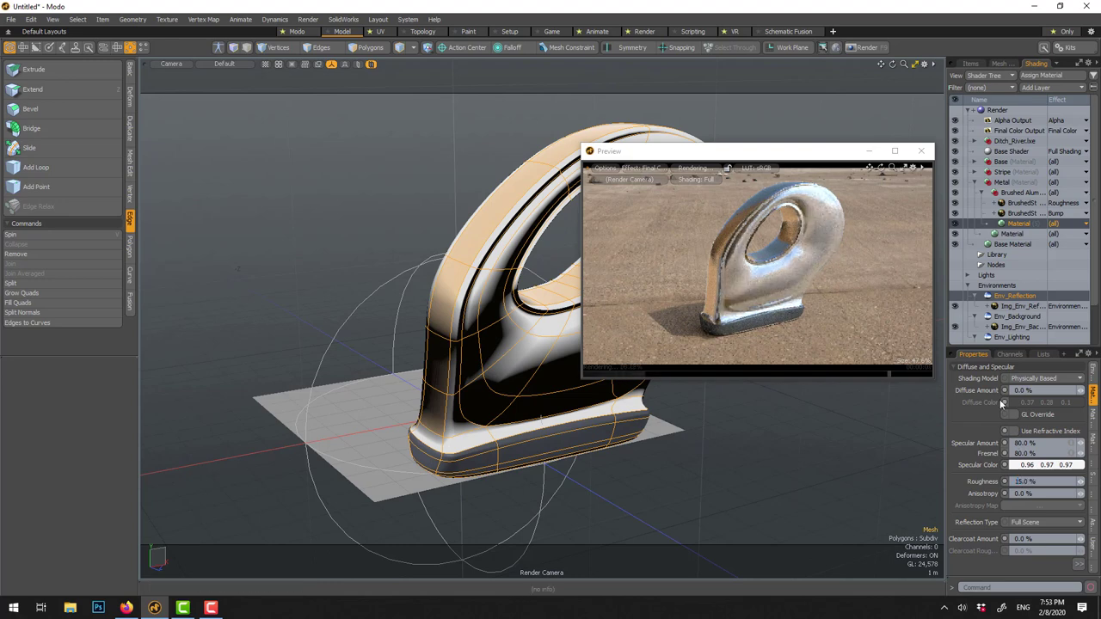
- Set the specular amount and Fresnel to 80% on the burnished metal material in the Stripe group
click(725, 240)
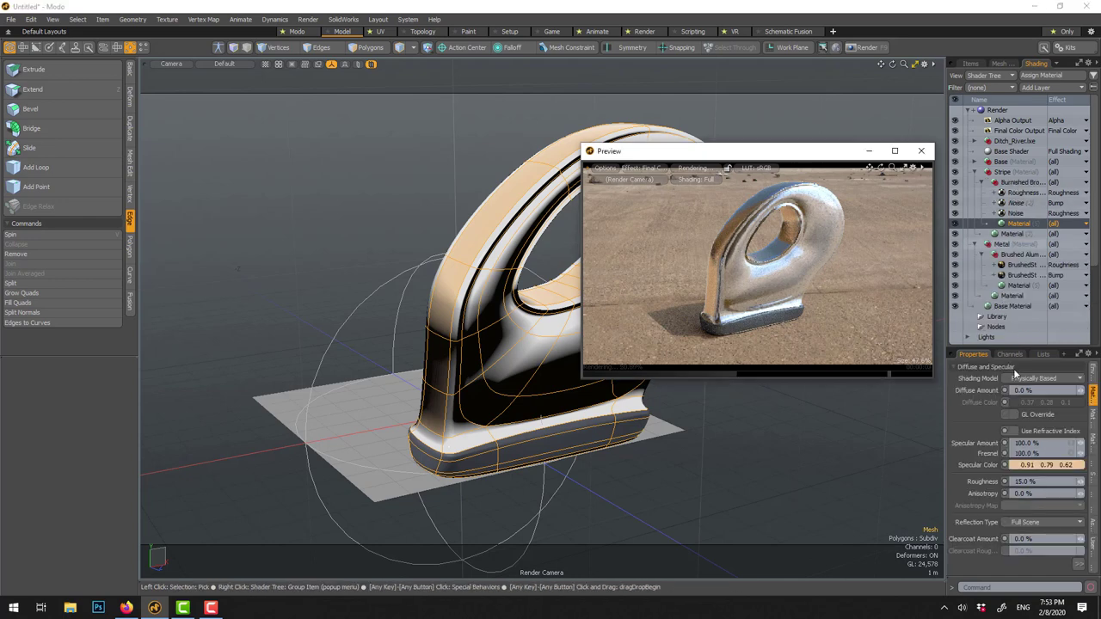
click(1028, 443)
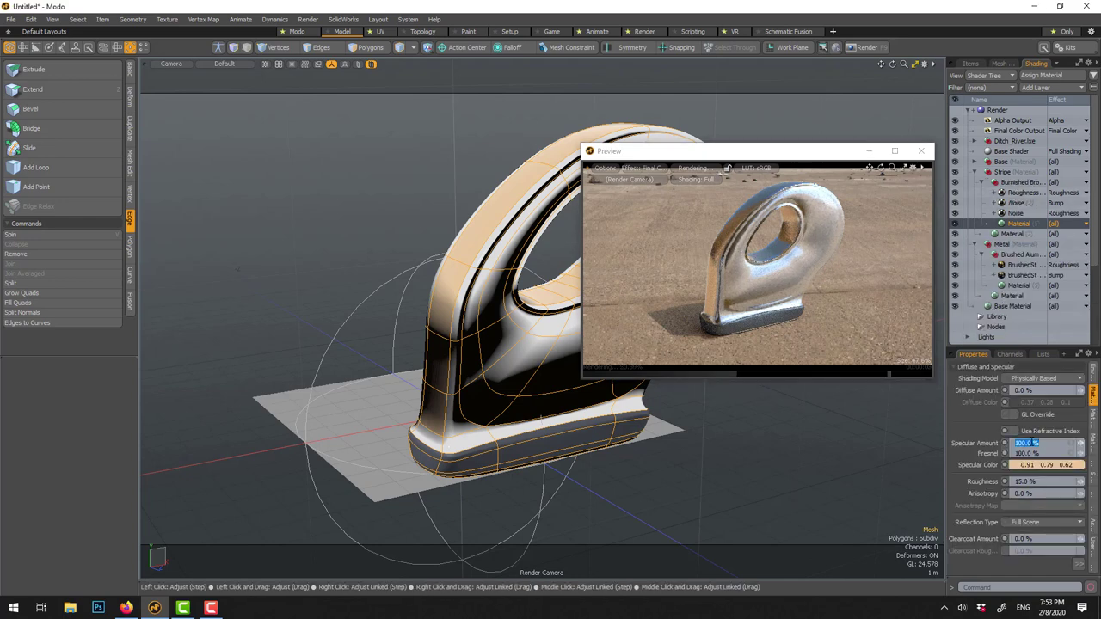
text(80)
key(Return)
text(80)
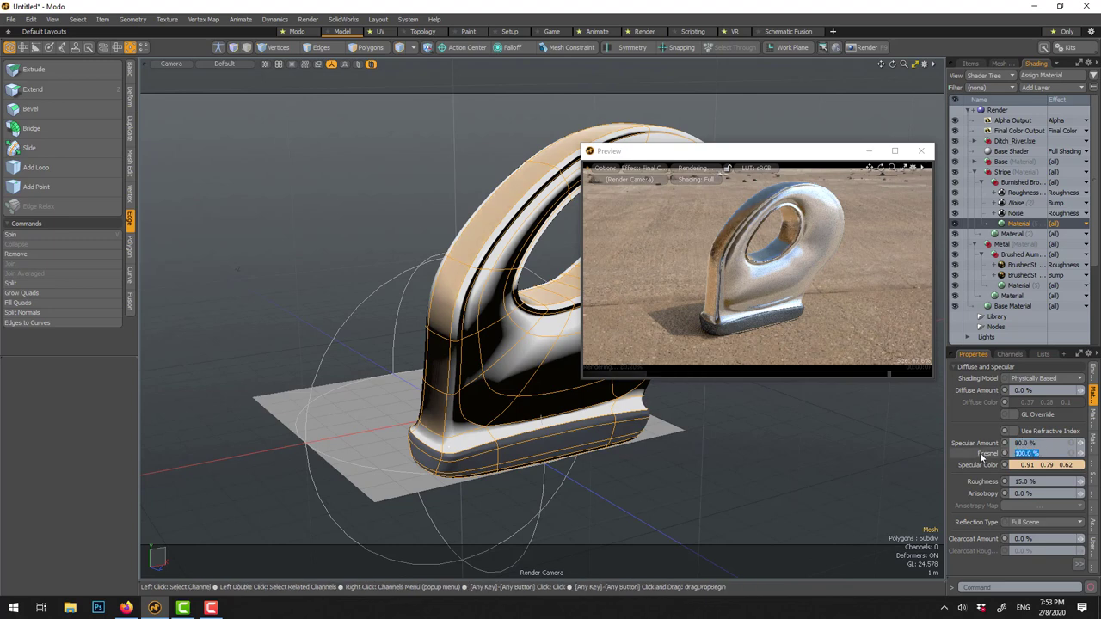
key(Return)
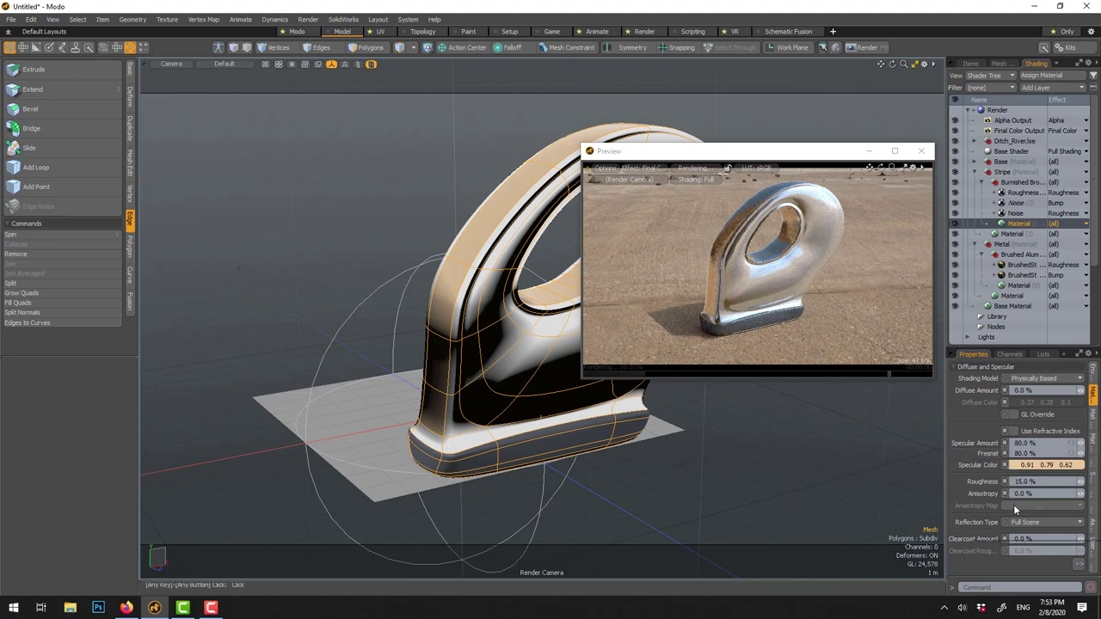
- Try 5% roughness on the Stripe group's burnished metal, settle on 10%, and clear the selection
click(1024, 482)
text(5)
key(Return)
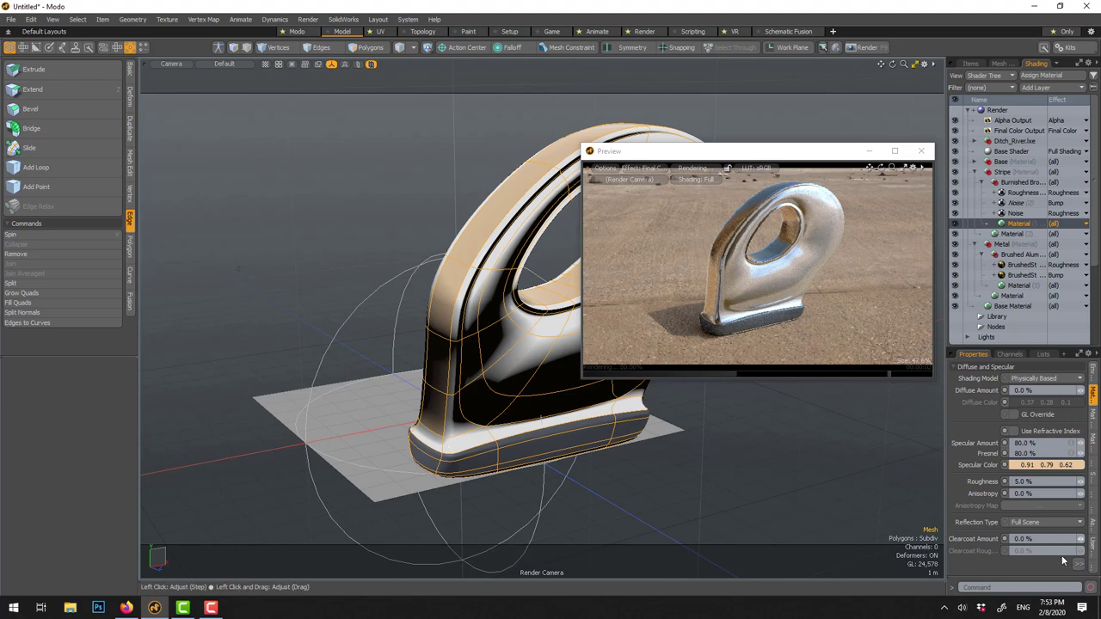
double_click(1041, 481)
text(10)
key(Return)
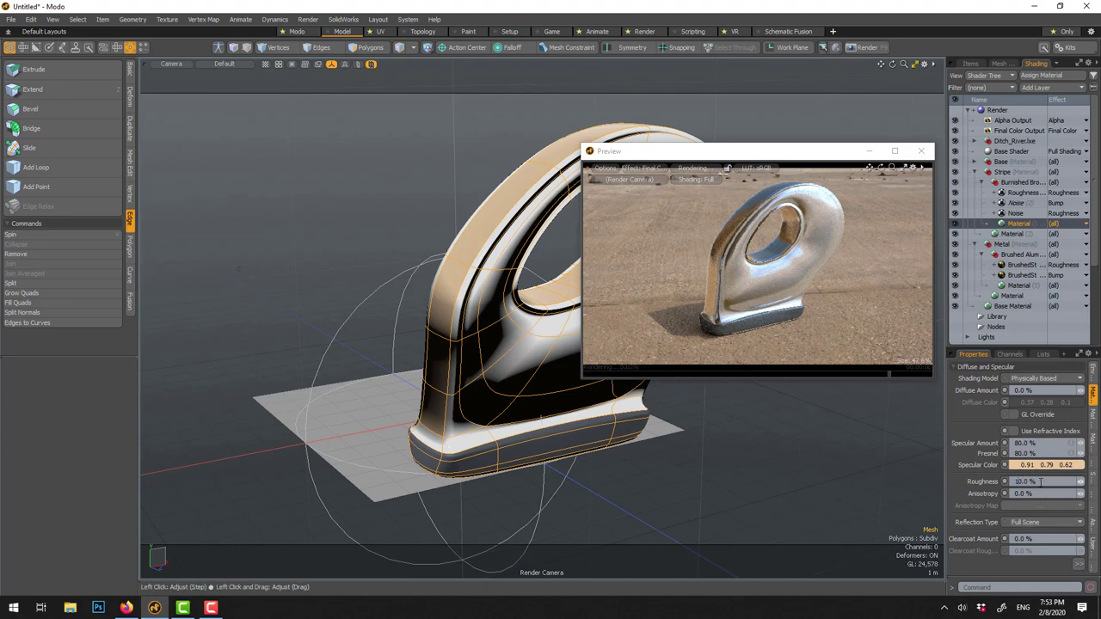
click(839, 461)
- Add a Cel Edges Material from the custom materials to the Render item in the shader tree
alt+drag(730, 487, 742, 465)
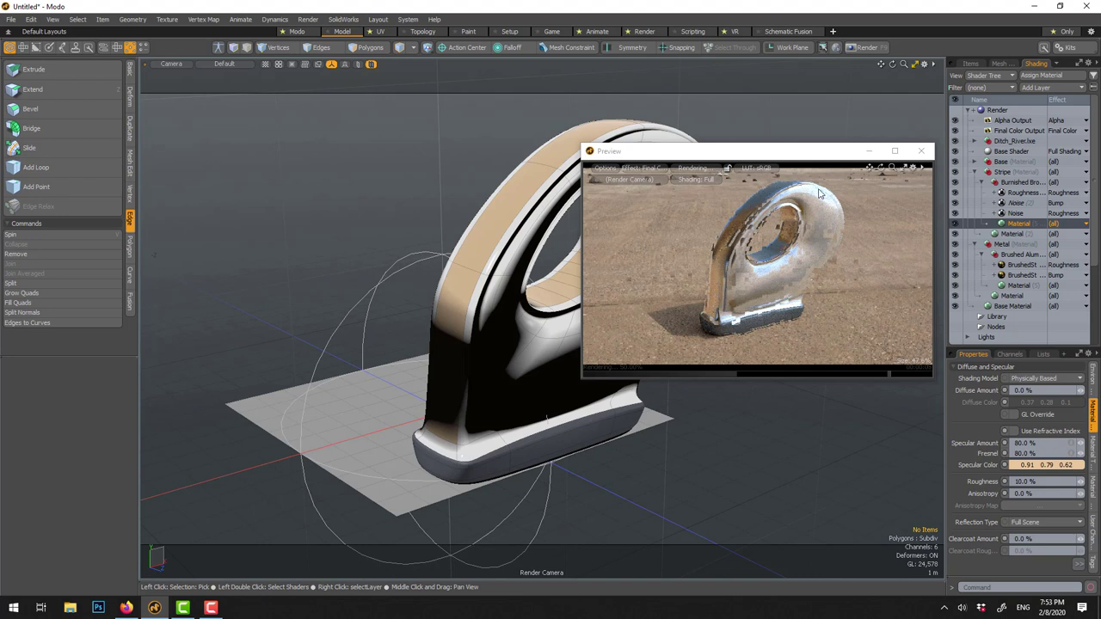
click(996, 111)
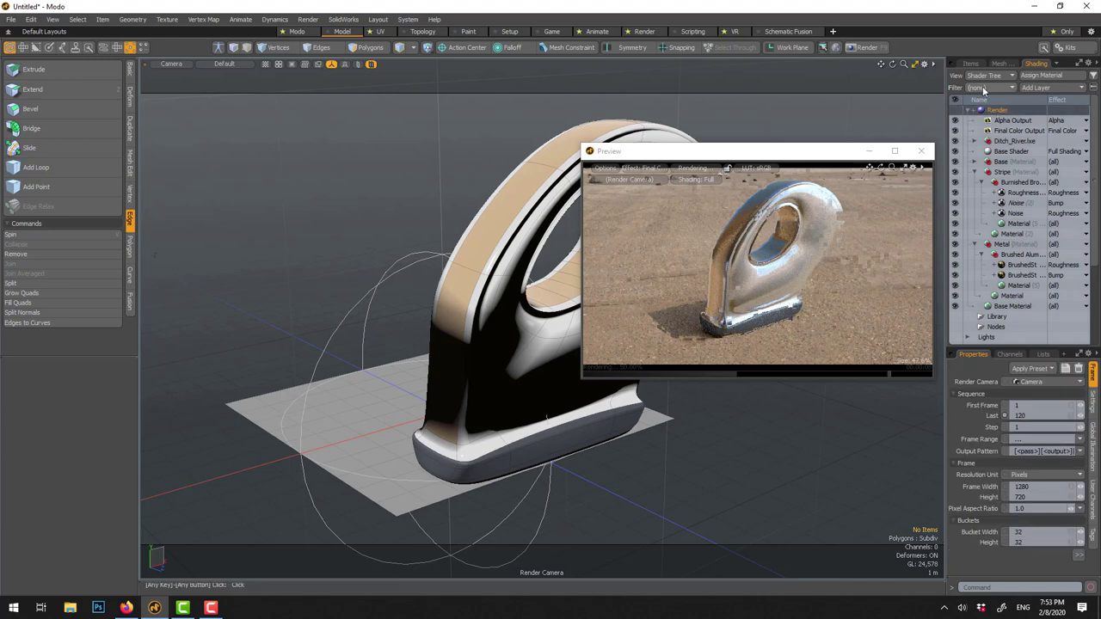
click(1051, 89)
mouse_move(1039, 140)
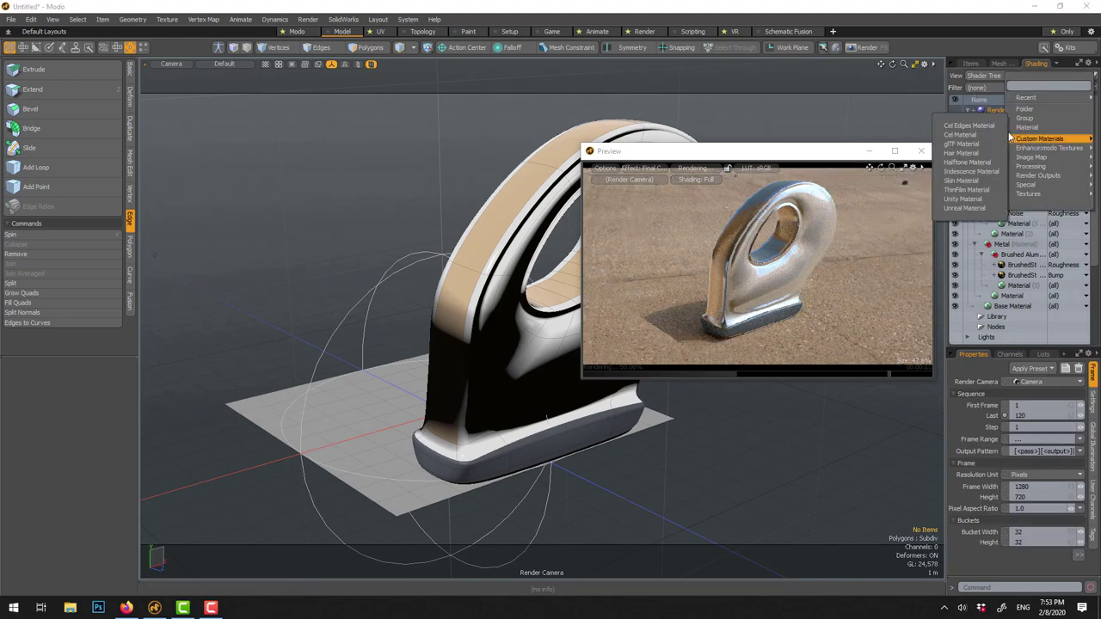
click(990, 127)
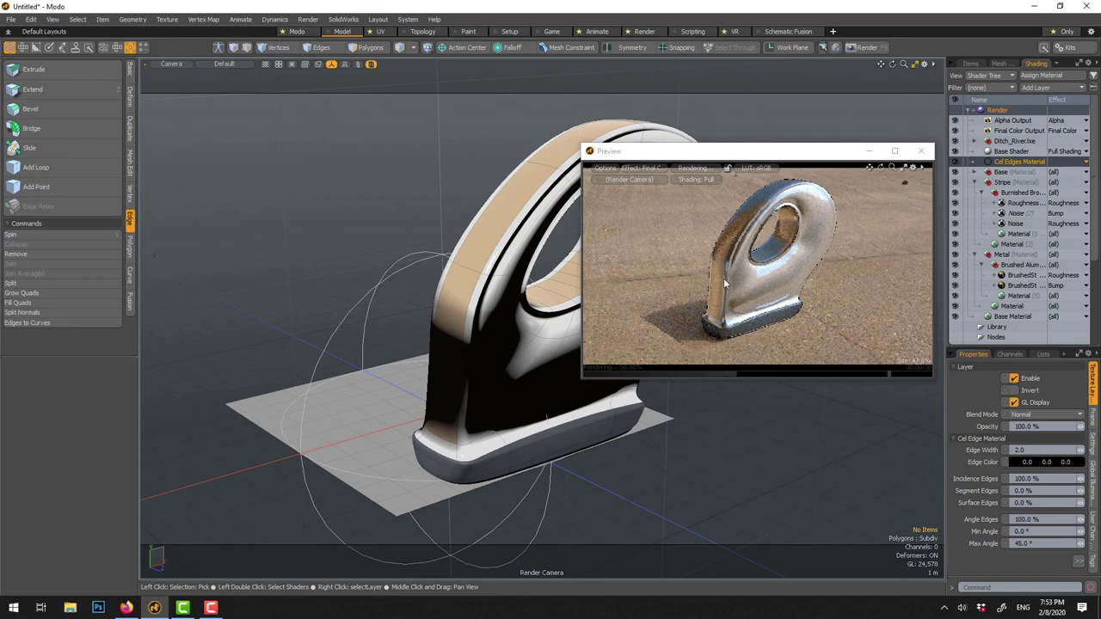
- Set the Cel Edges Material's edge width to 1.6 and its edge quality to 10
click(1047, 449)
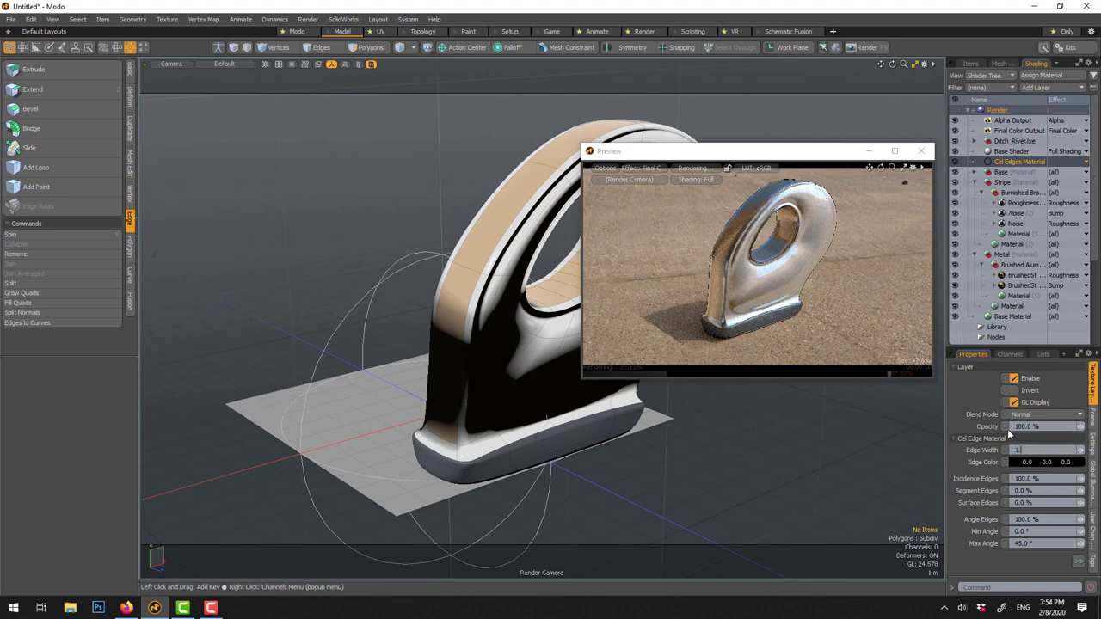
text(.6)
key(Return)
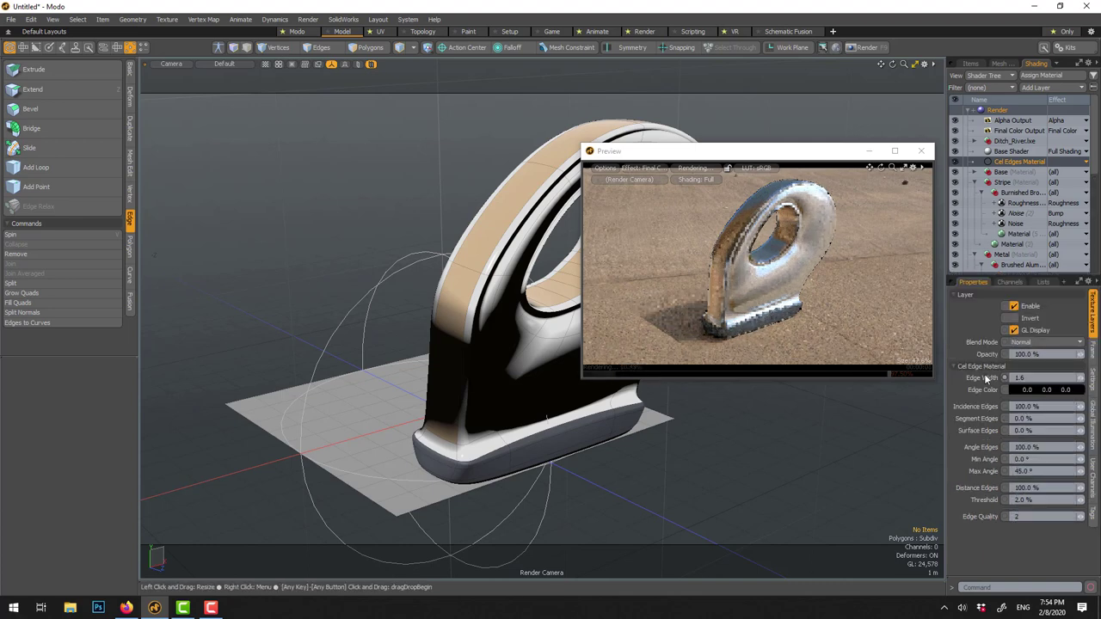
click(1045, 517)
text(1)
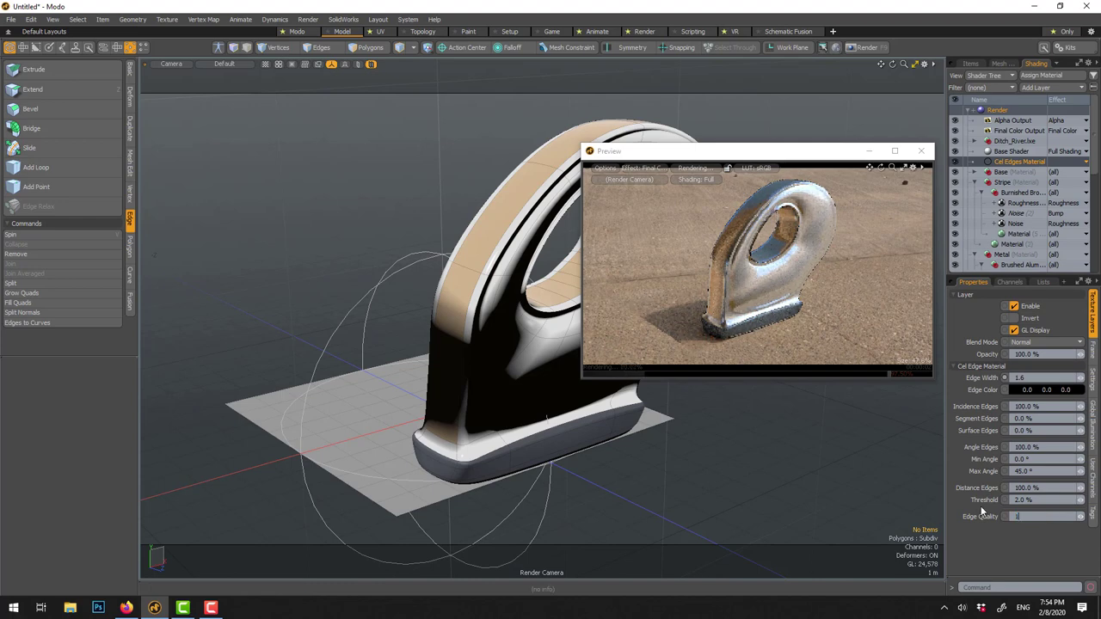
text(0)
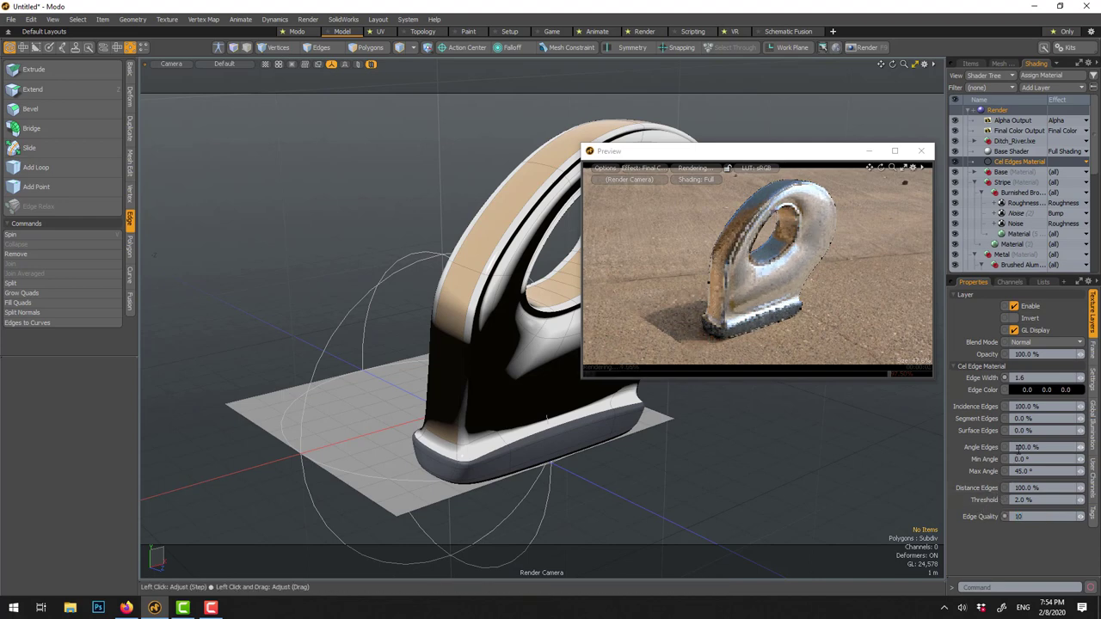
- Set the Cel Edges Material's Angle Edges to 80%
click(1019, 447)
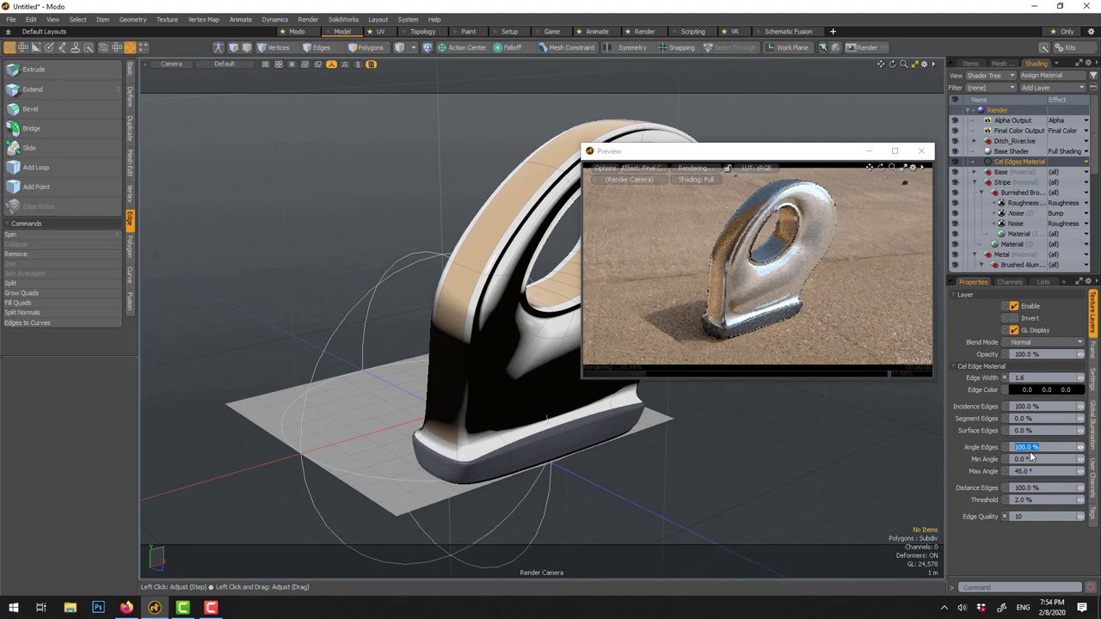
text(80)
key(Return)
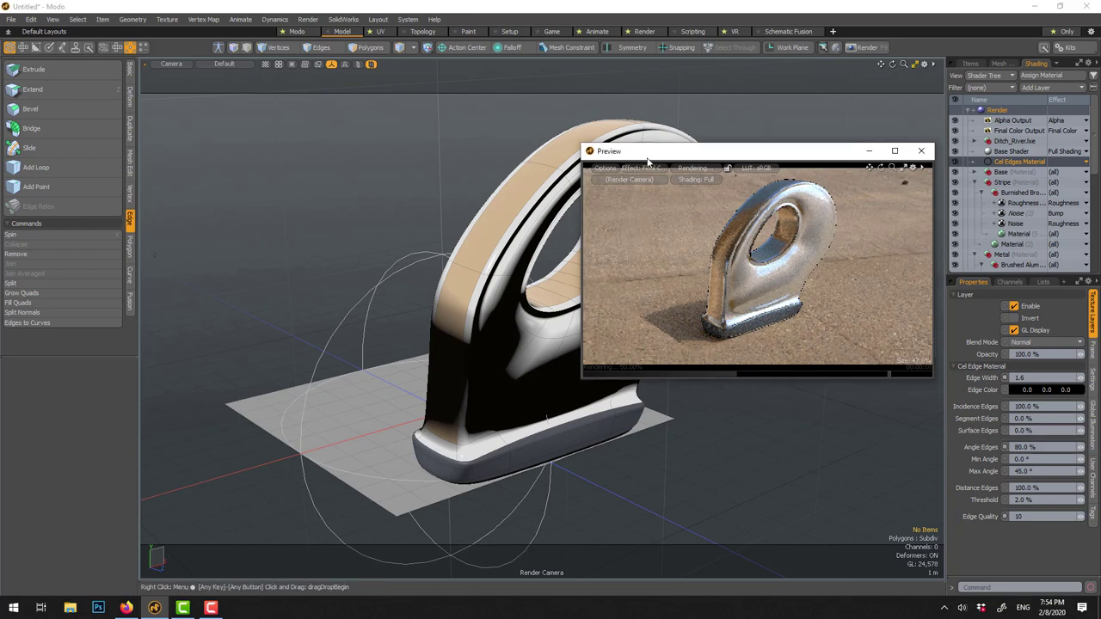
- Reposition and enlarge the render preview window, and open the properties of the Final Color Output
drag(757, 152, 686, 126)
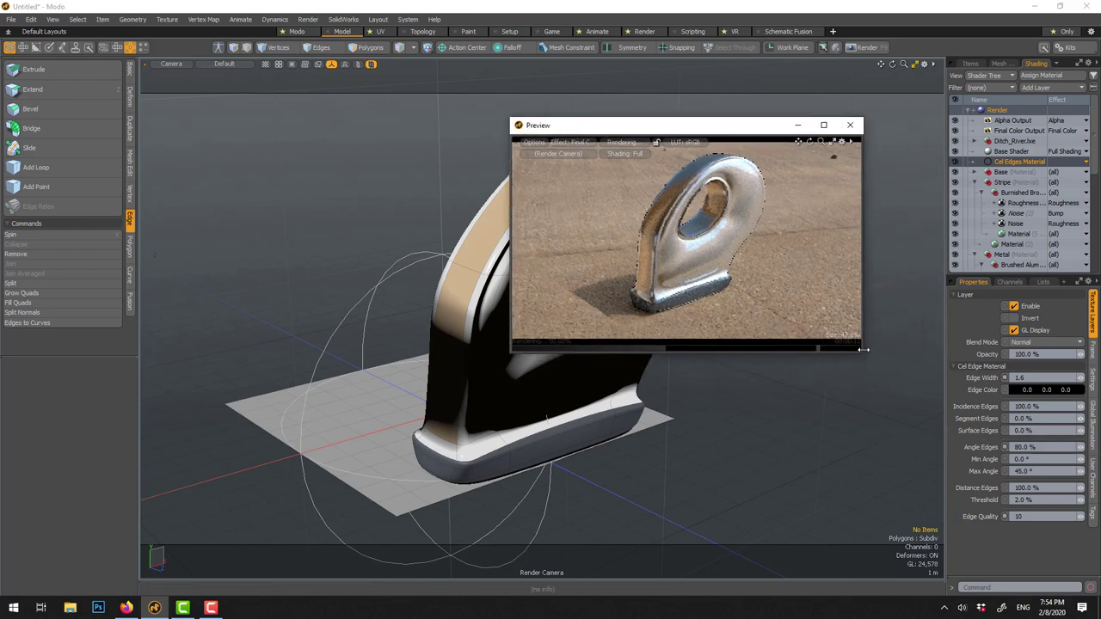
drag(861, 357, 898, 419)
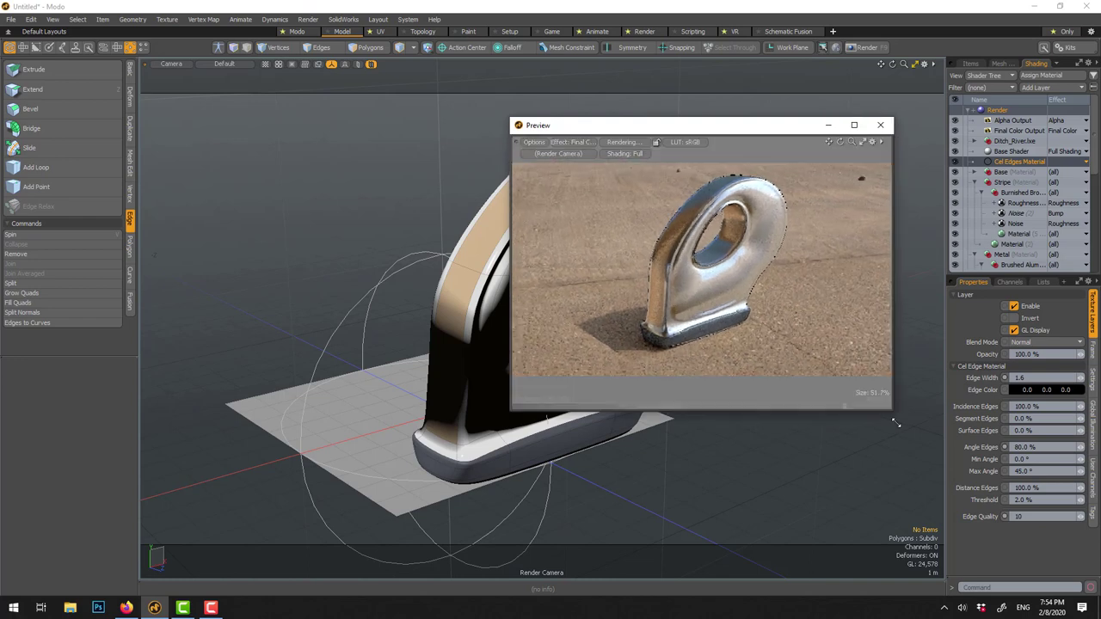
click(1020, 130)
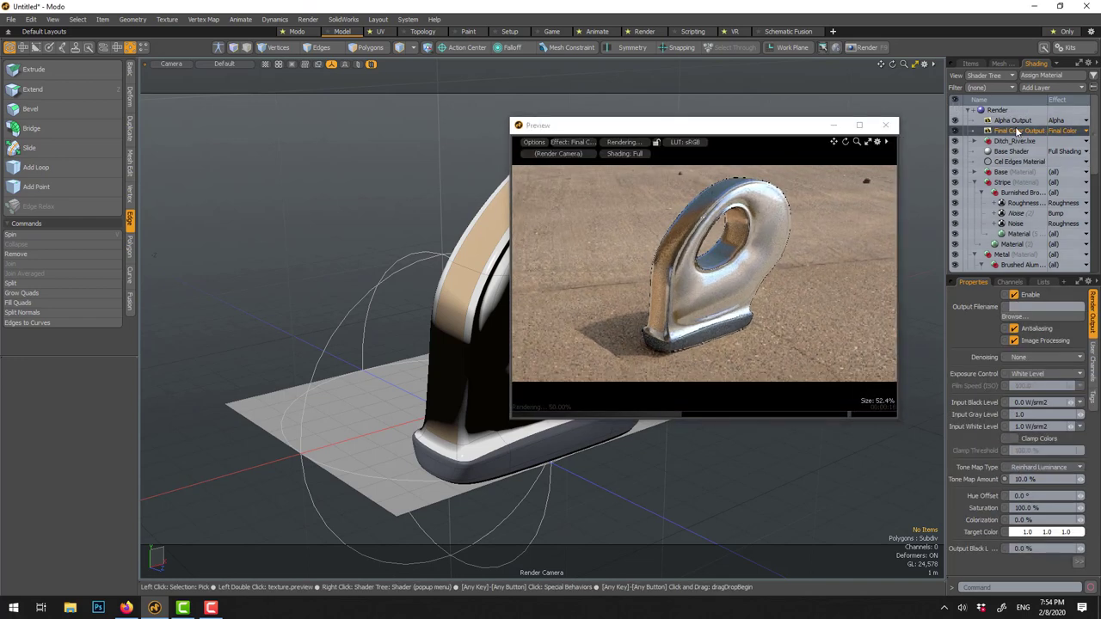
- Toggle Bloom off and back on in the Final Color Output to compare its effect in the render preview
click(1031, 479)
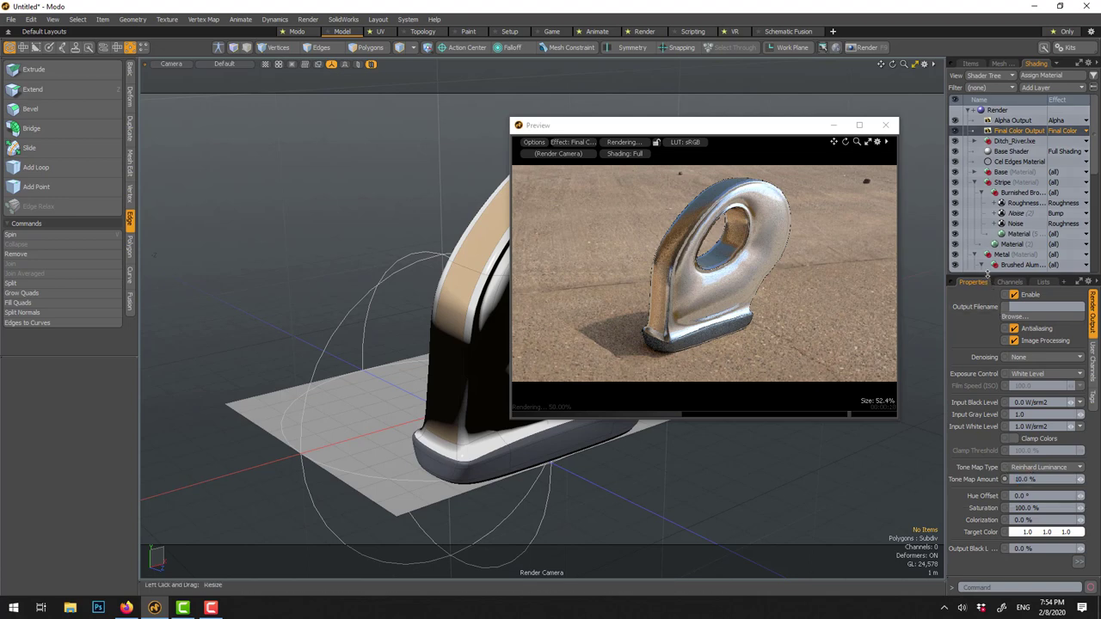
drag(988, 275, 988, 202)
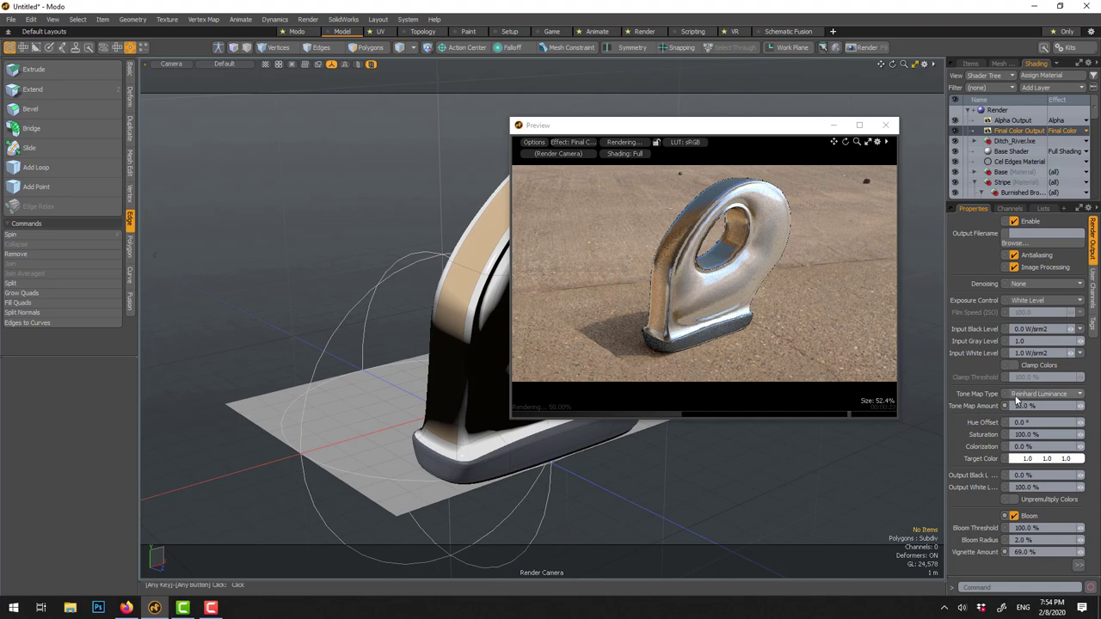
click(1022, 516)
click(1022, 516)
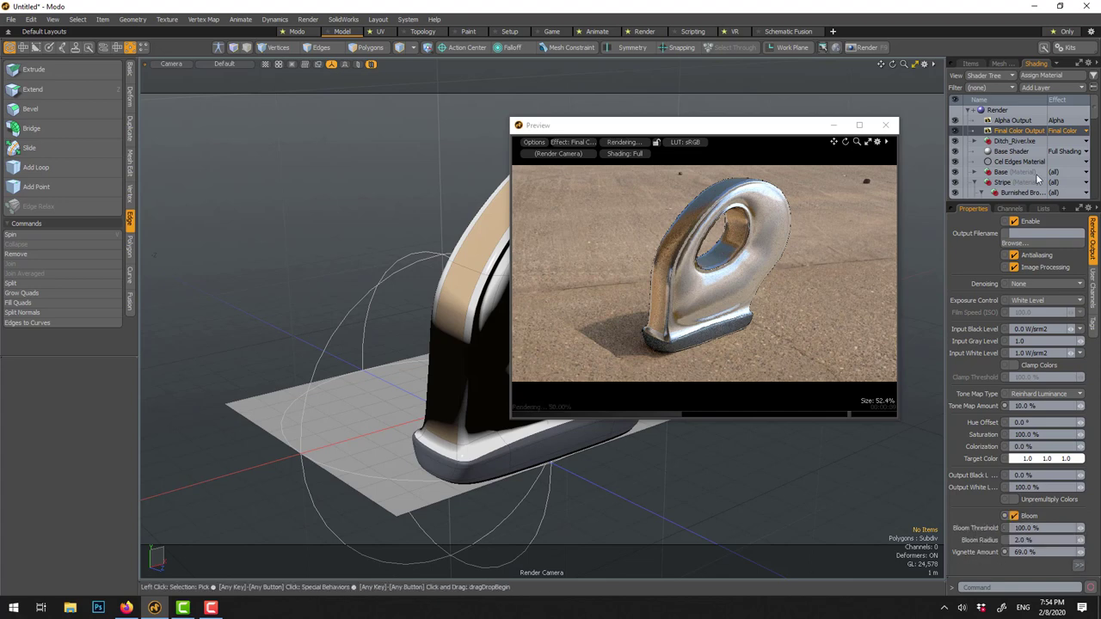
- Try a Vignette Amount of 0% on the Final Color Output
drag(1018, 203, 1017, 159)
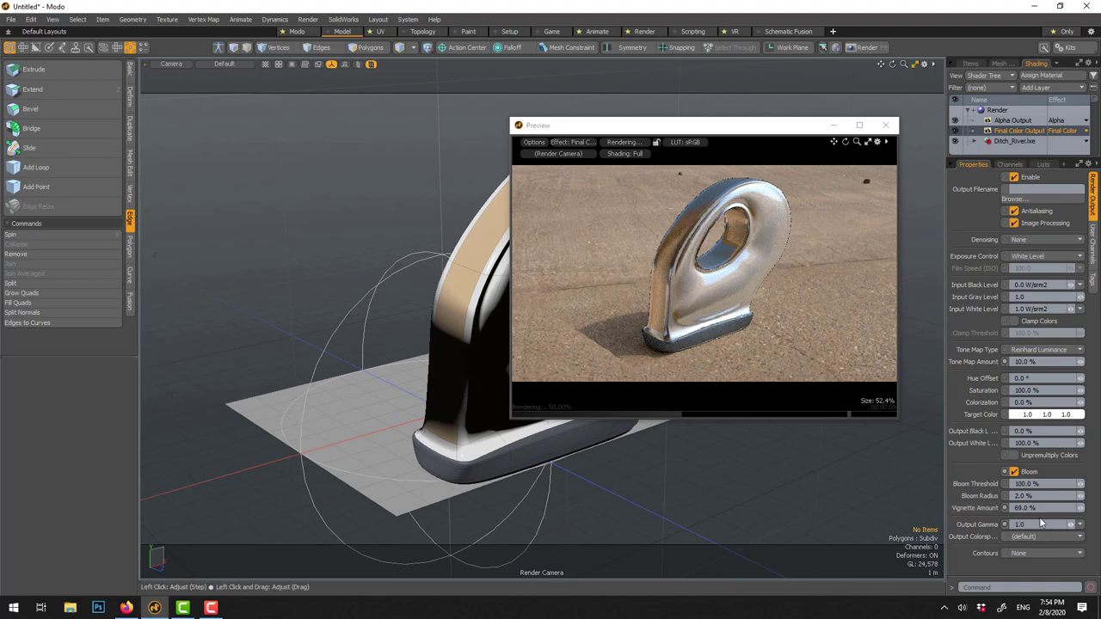
key(ctrl+a)
text(0)
key(Return)
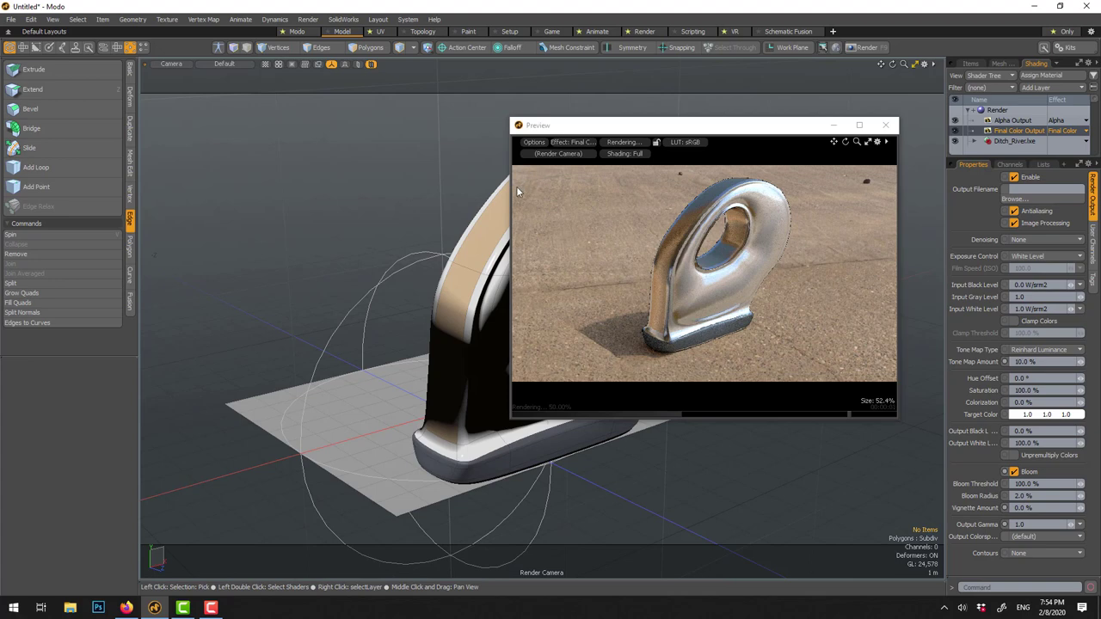
- Set the Final Color Output's Vignette Amount to 80% and enlarge the shader tree area again
click(1039, 509)
text(80)
key(Return)
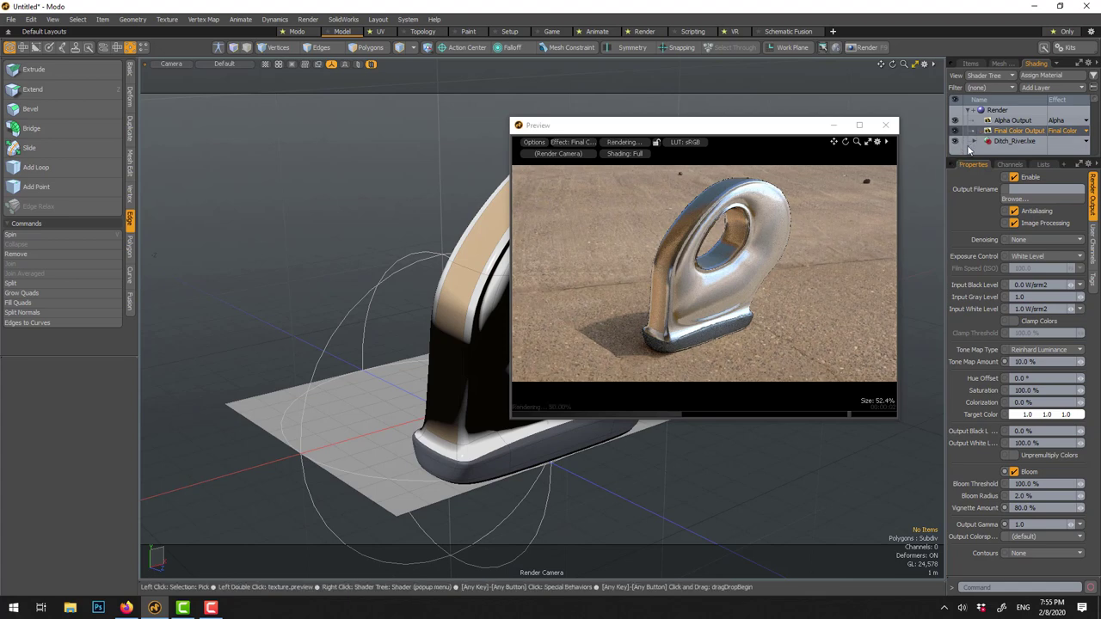
drag(967, 160, 967, 207)
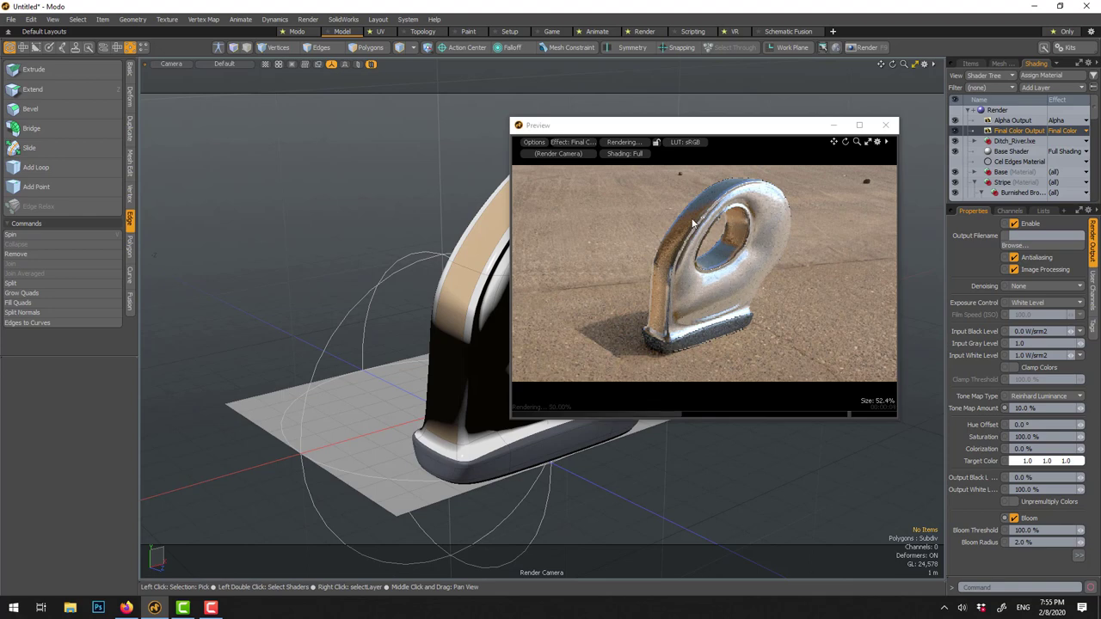
- Select the ring-shaped mesh and set both its Subdivision Level and its subdivision Render Level to 5
click(688, 282)
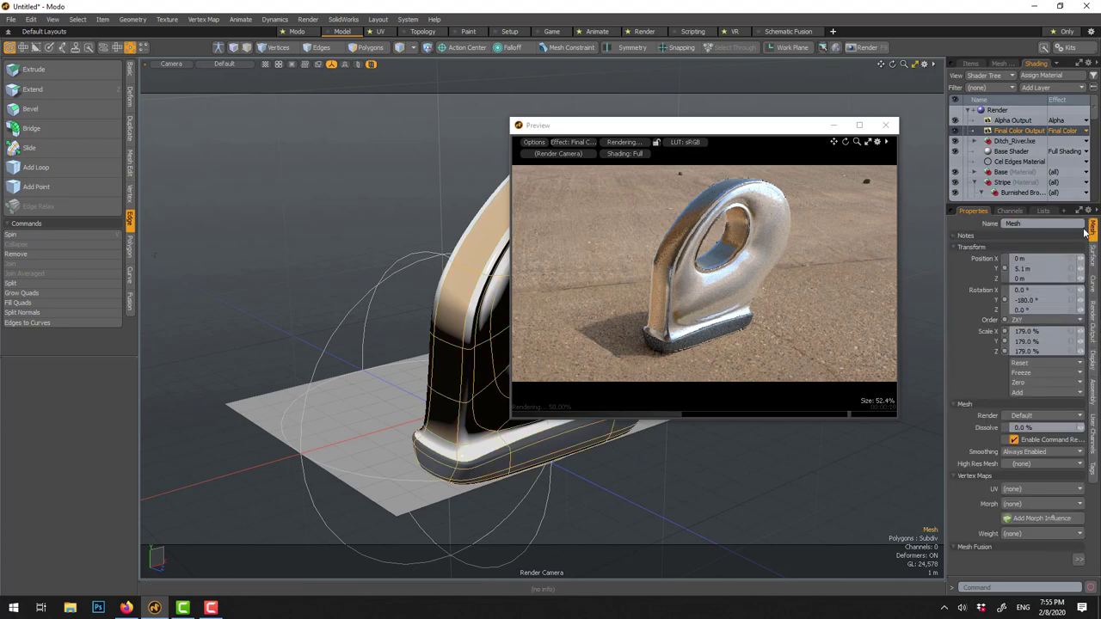
click(1095, 264)
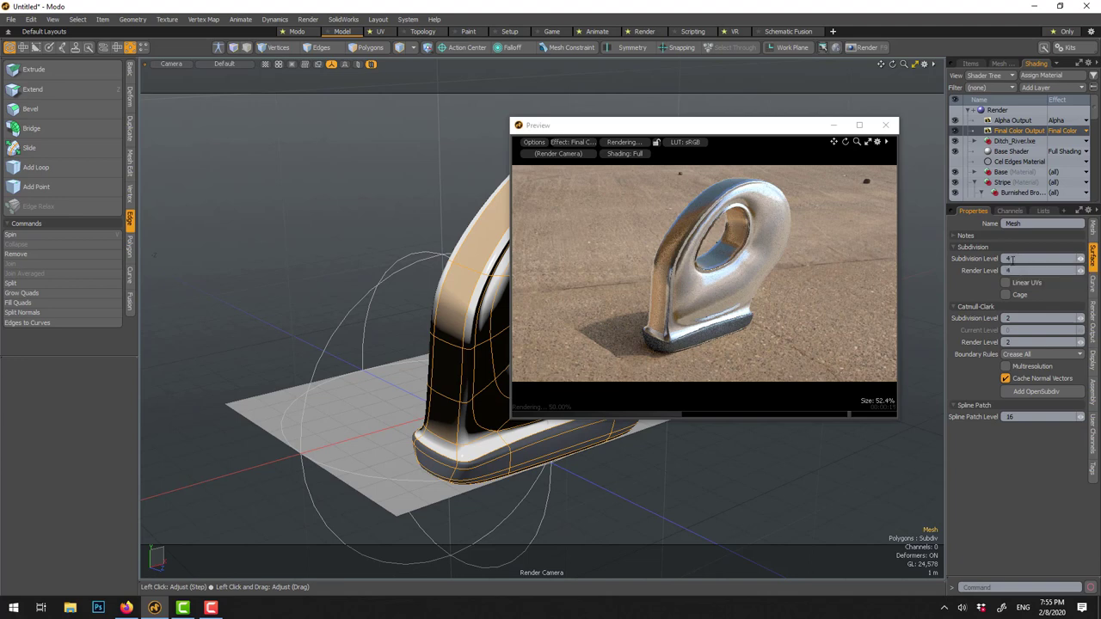
text(5)
key(Tab)
text(5)
key(Return)
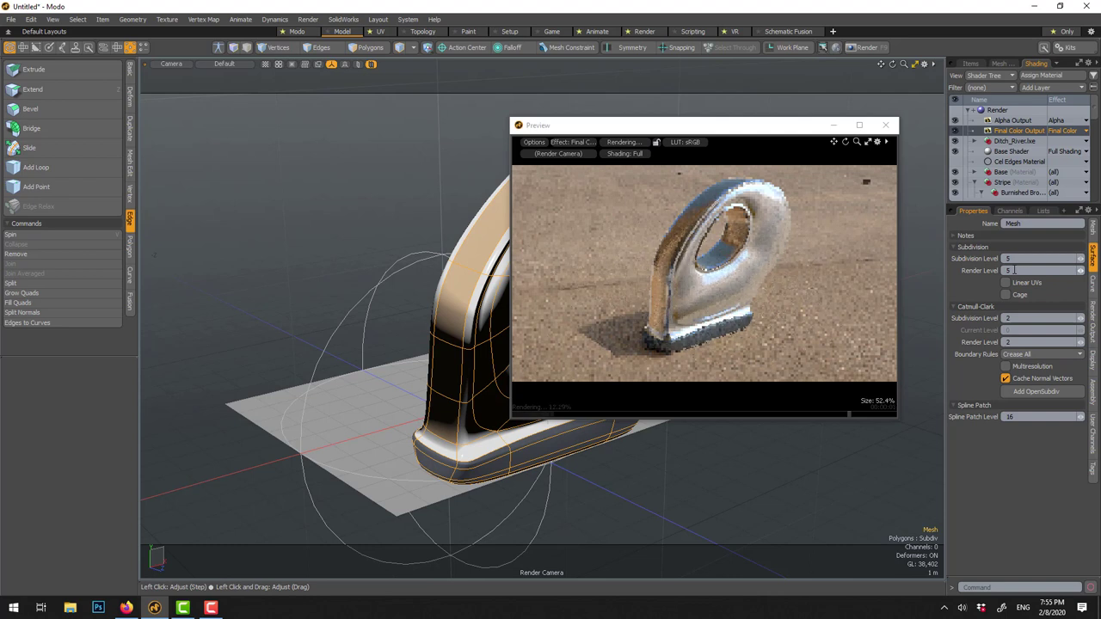
- In the Render item's settings, keep antialiasing at 8 Samples/Pixel and set the reflection samples to 256
click(999, 110)
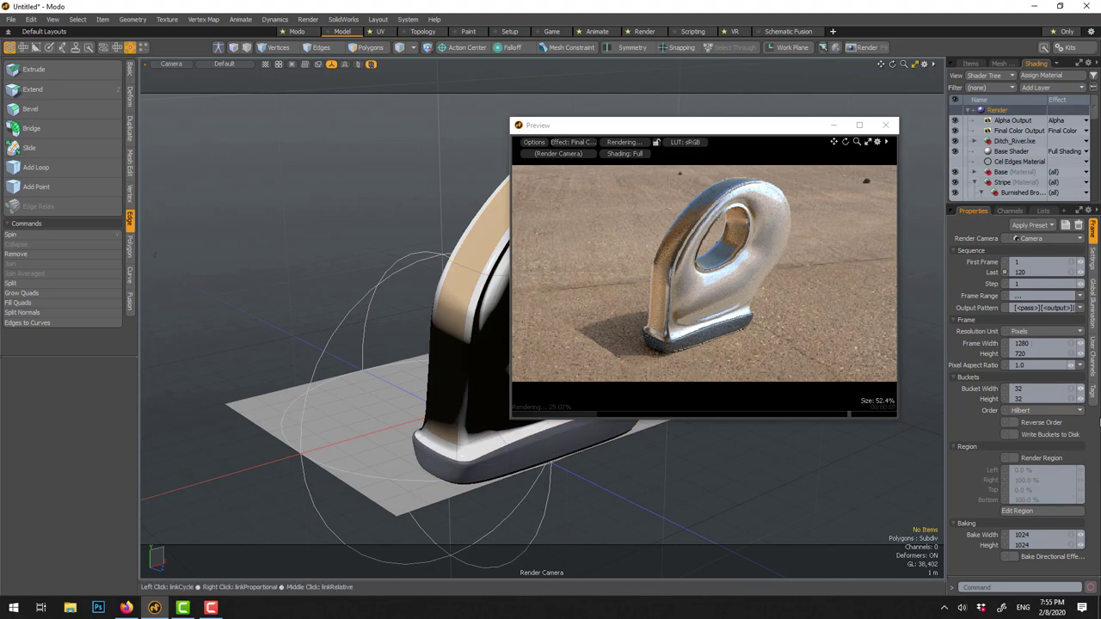
click(1092, 258)
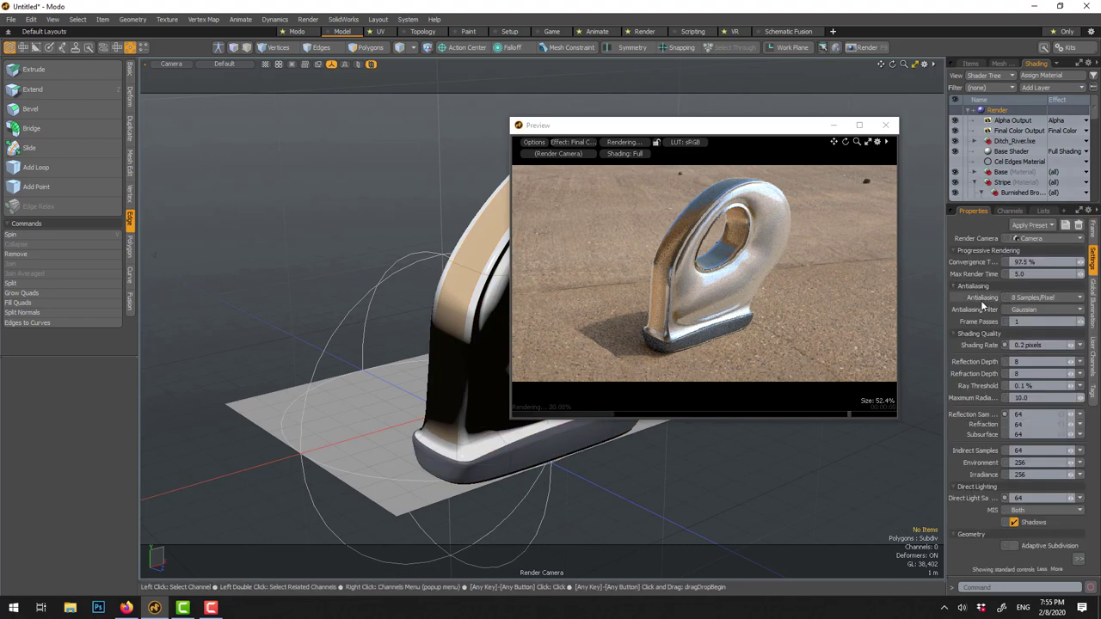
click(1017, 299)
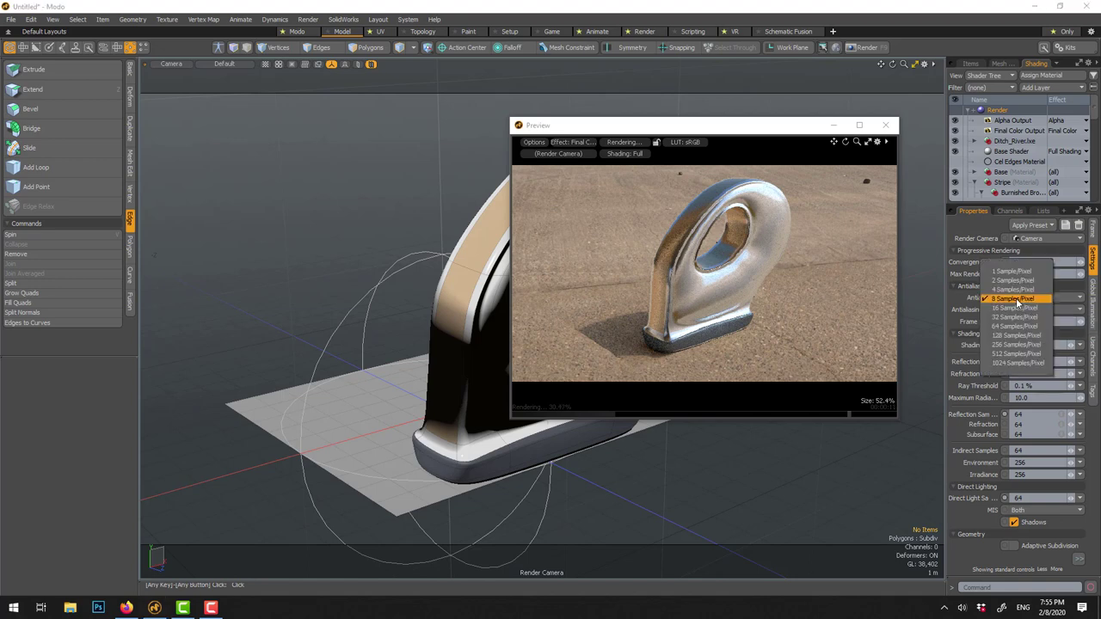
click(1014, 299)
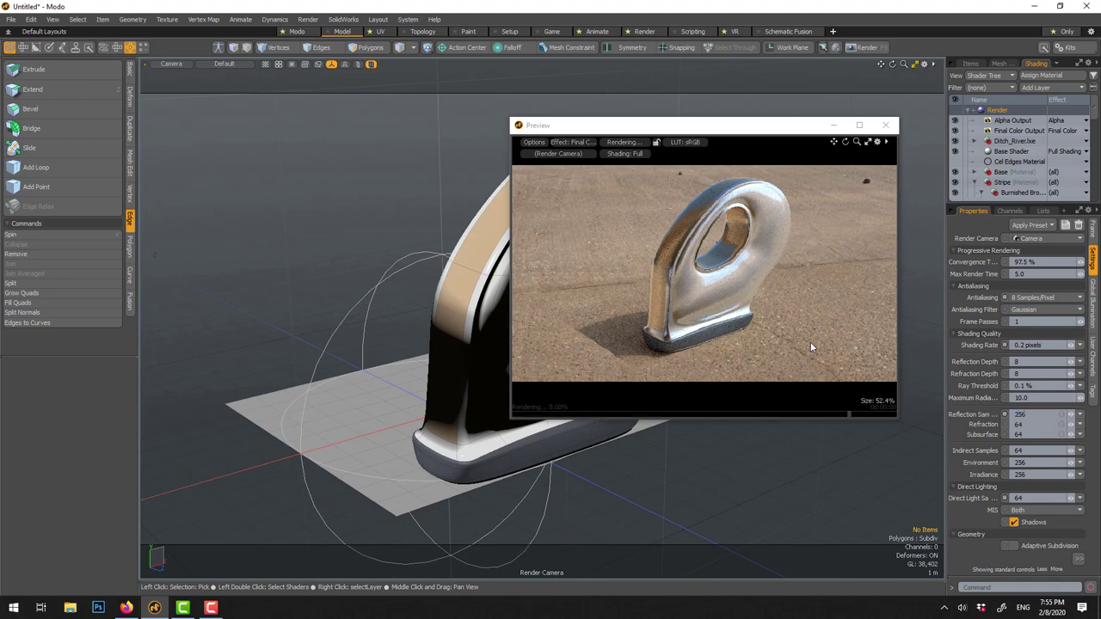
key(Return)
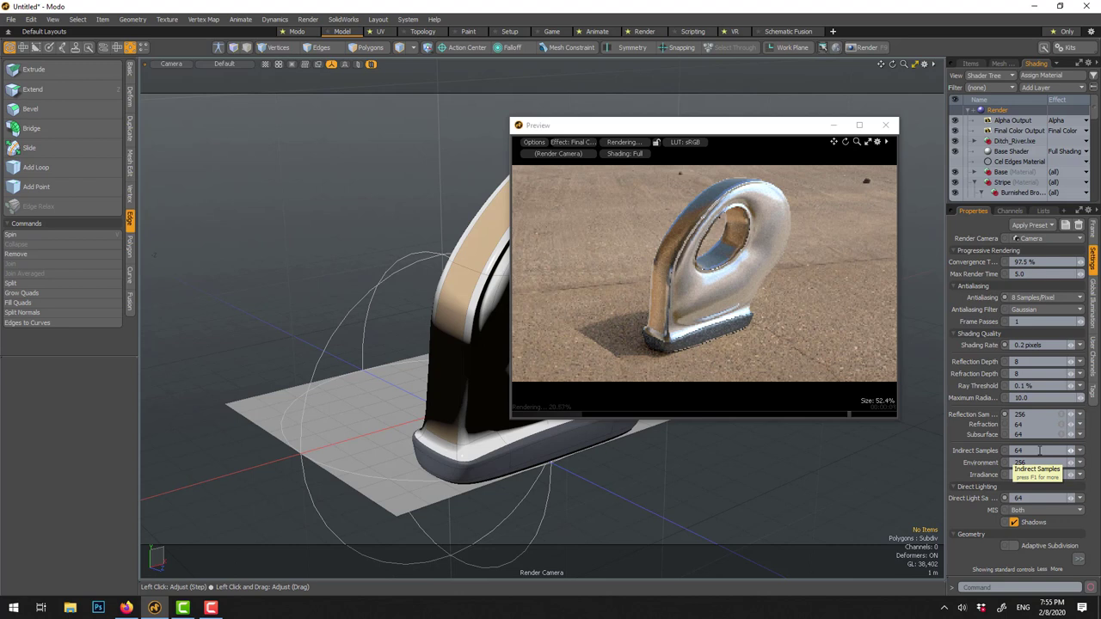
- Set the environment samples to 512 and the direct light samples to 256
click(1039, 450)
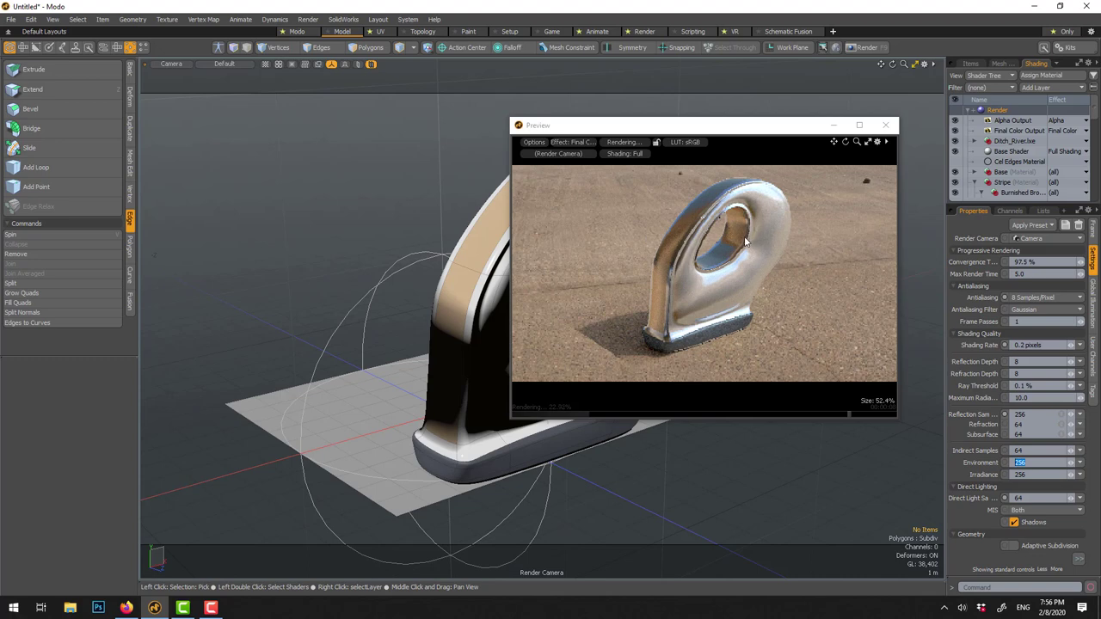
text(512)
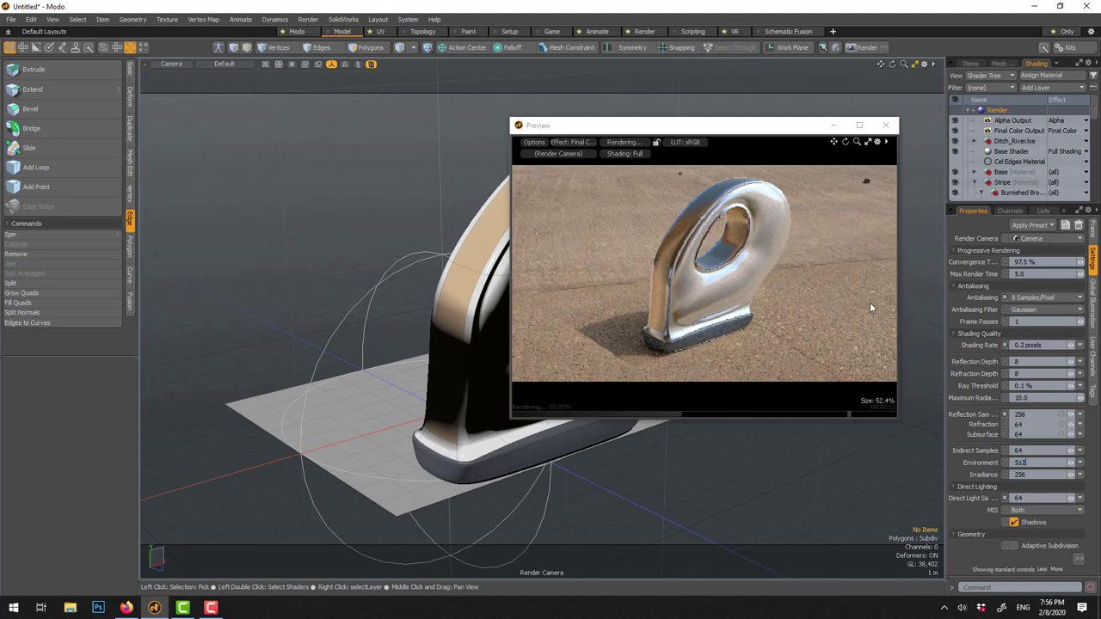
key(Return)
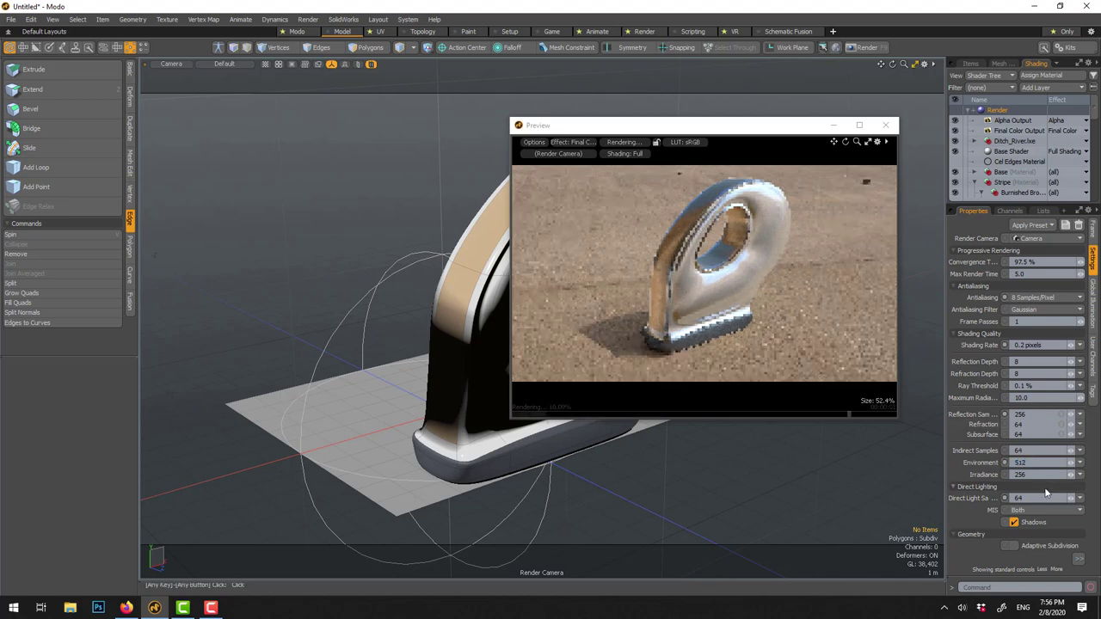
click(1035, 498)
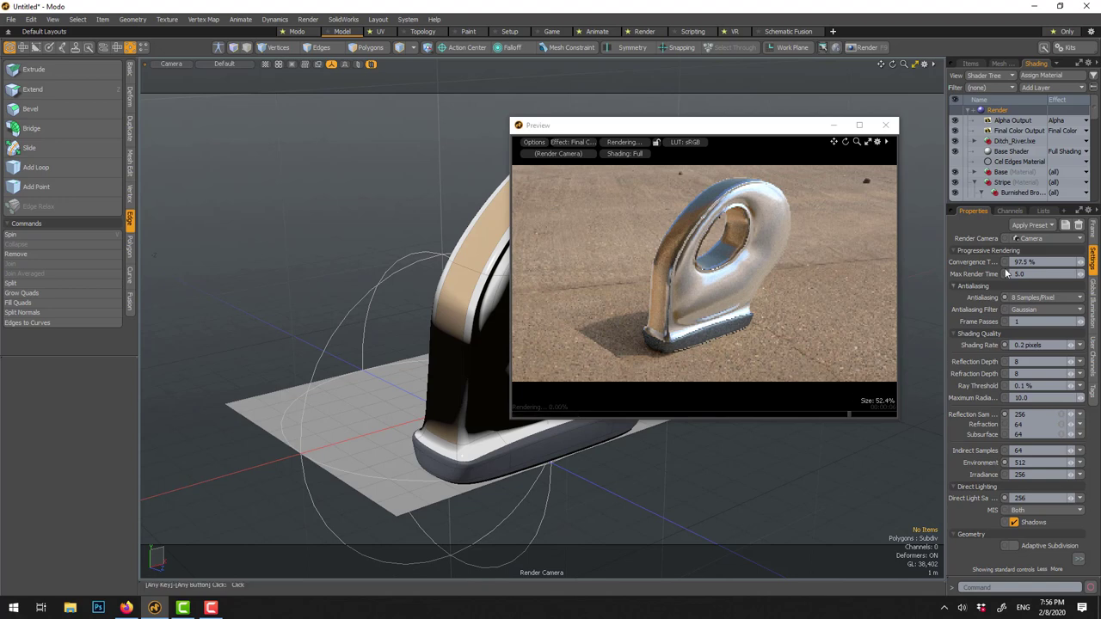
- Toggle Environment Importance Sampling off and back on in the global illumination settings to compare the preview
click(1093, 297)
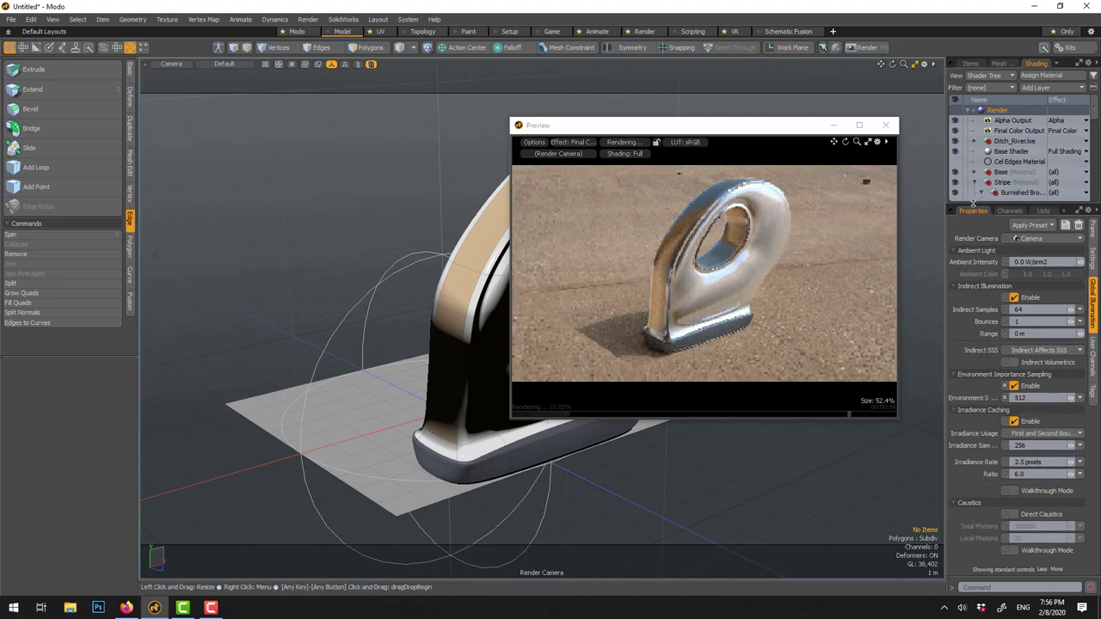
drag(973, 206, 973, 185)
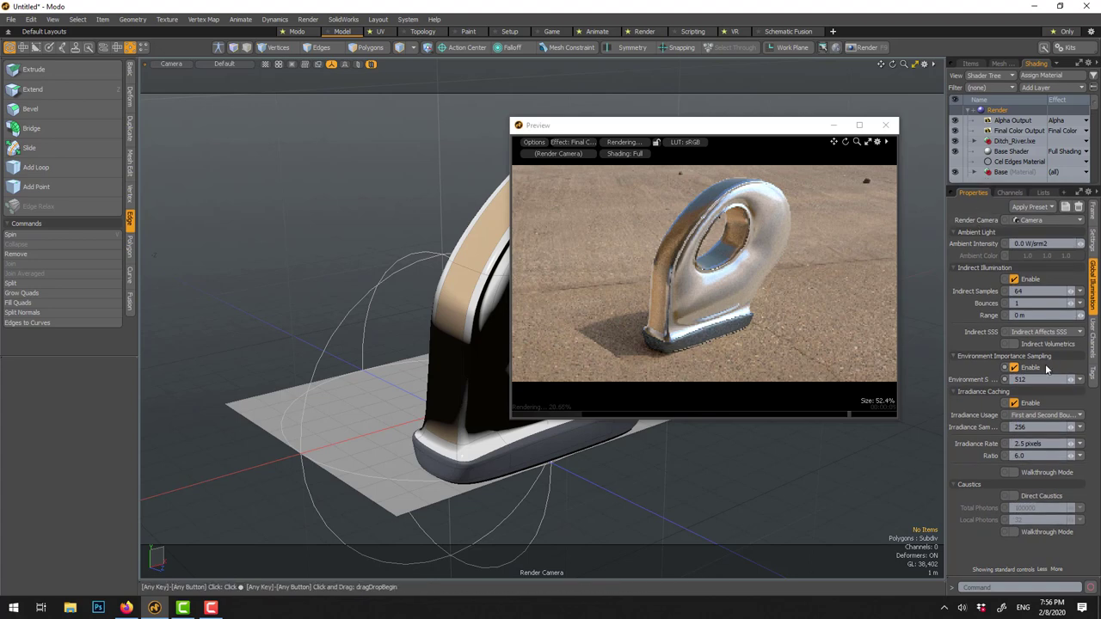
click(1013, 368)
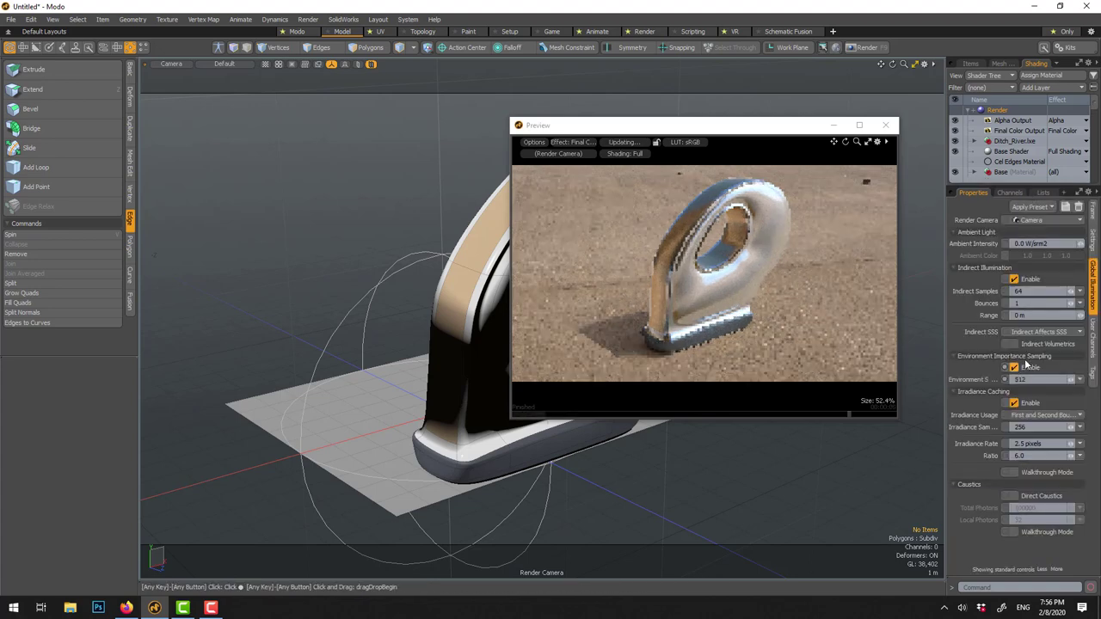
click(1013, 368)
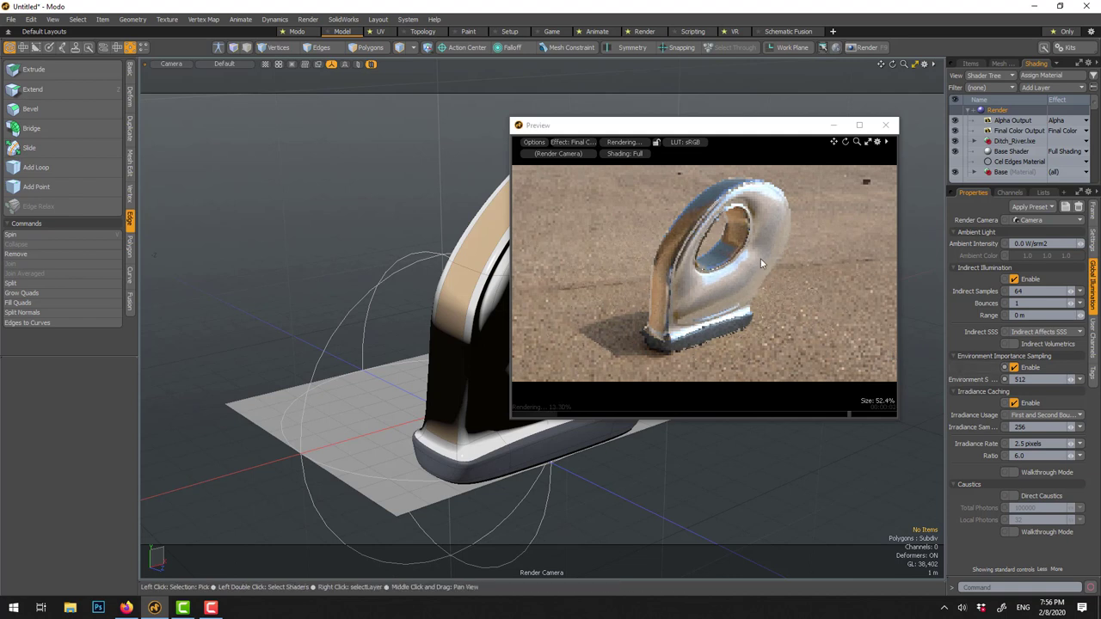
- Close the preview window and start a full render of the camera view
click(887, 127)
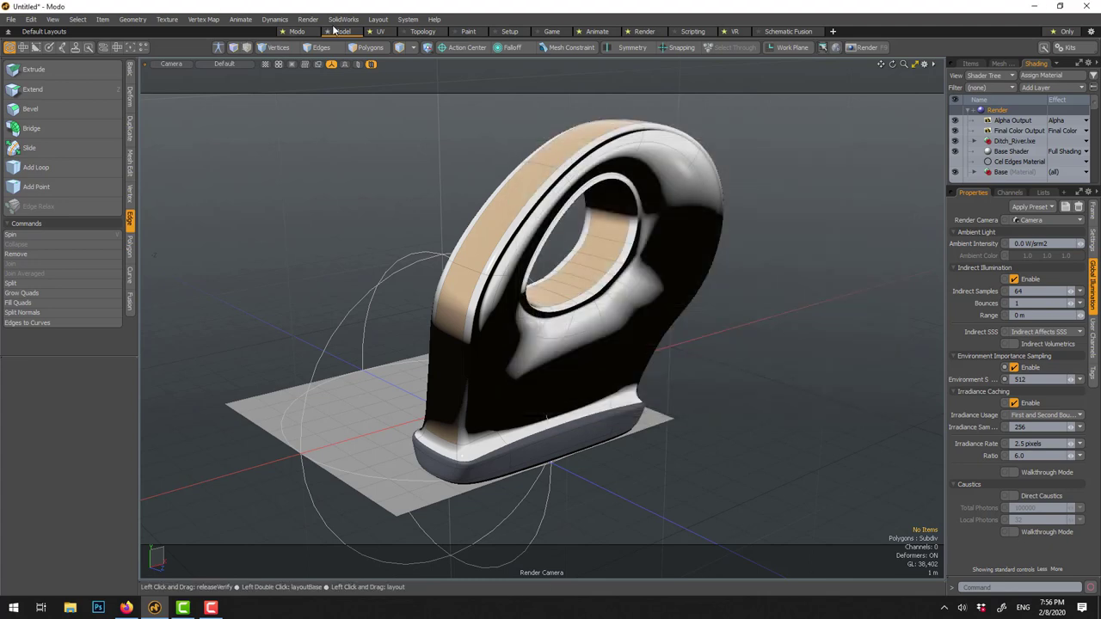
click(309, 19)
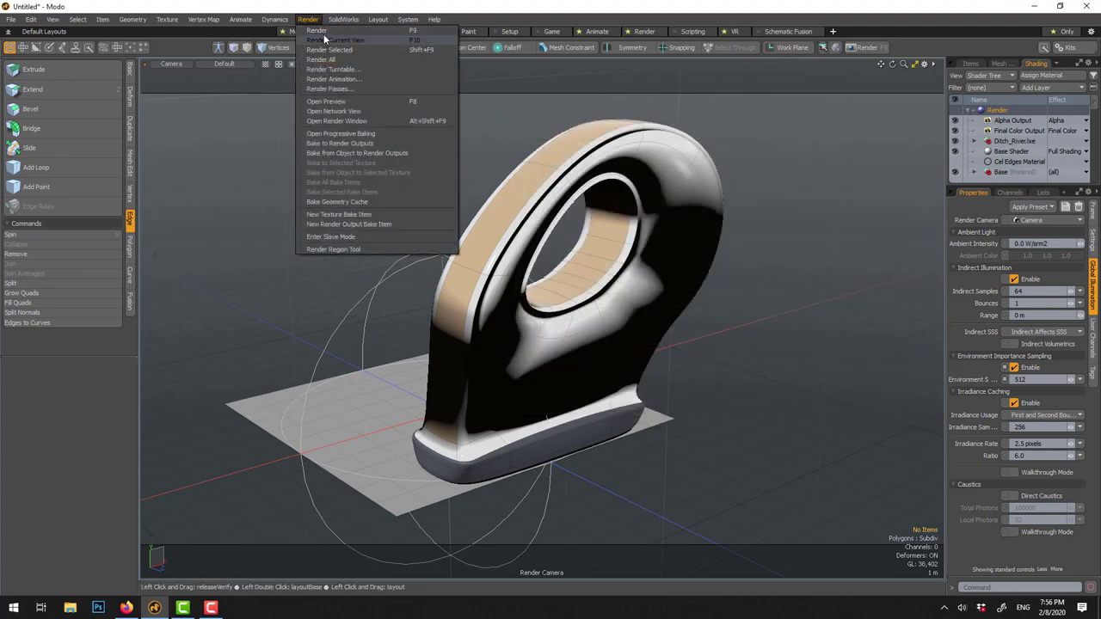
click(325, 39)
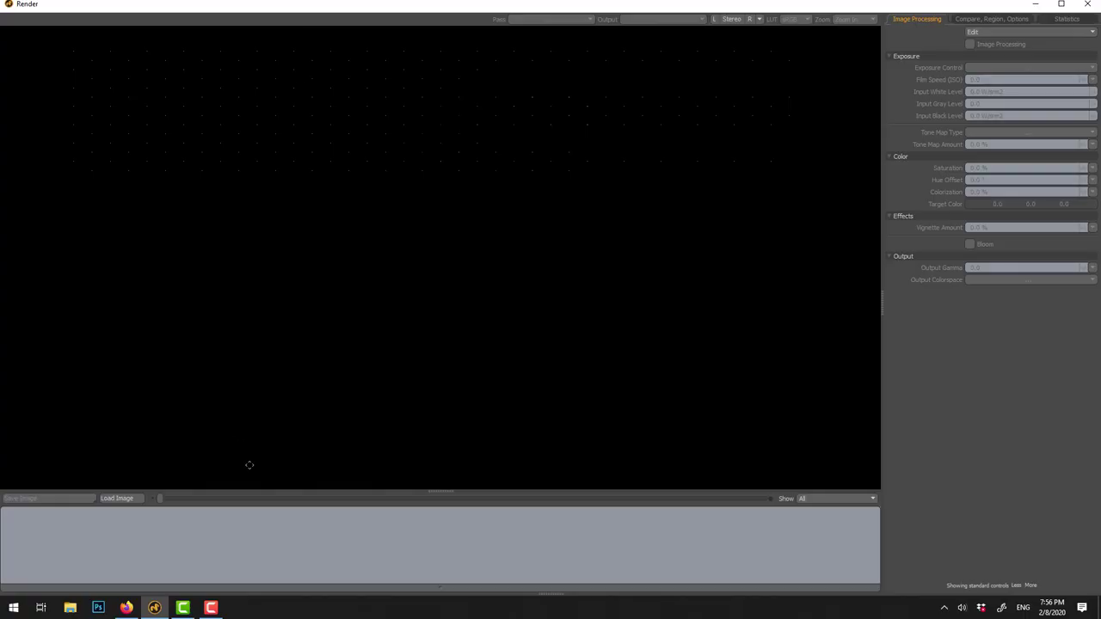
click(211, 607)
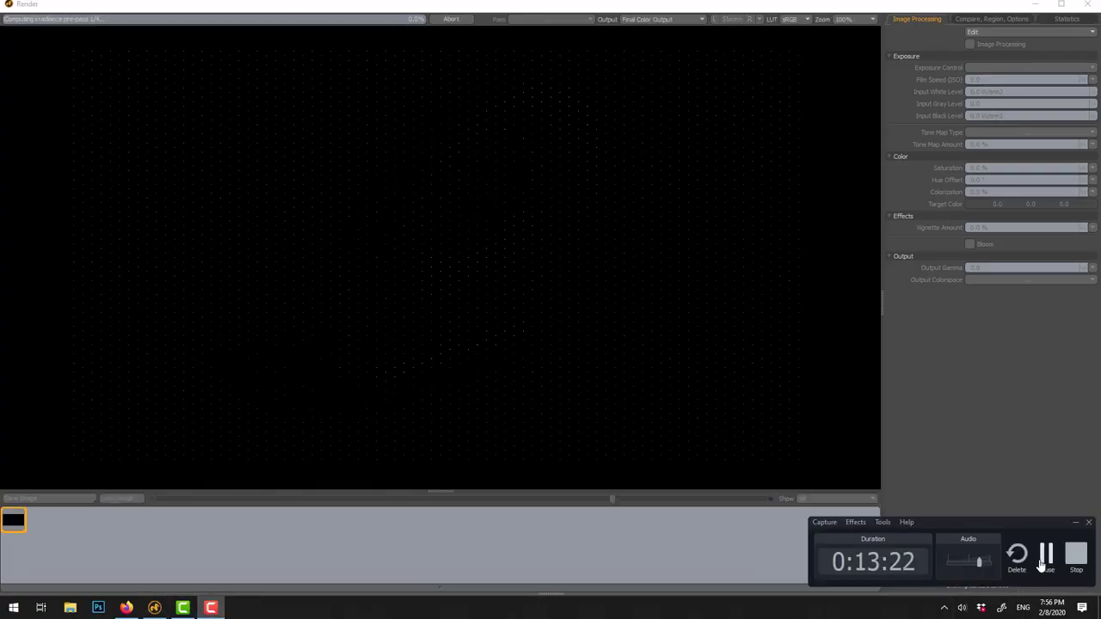
click(1045, 556)
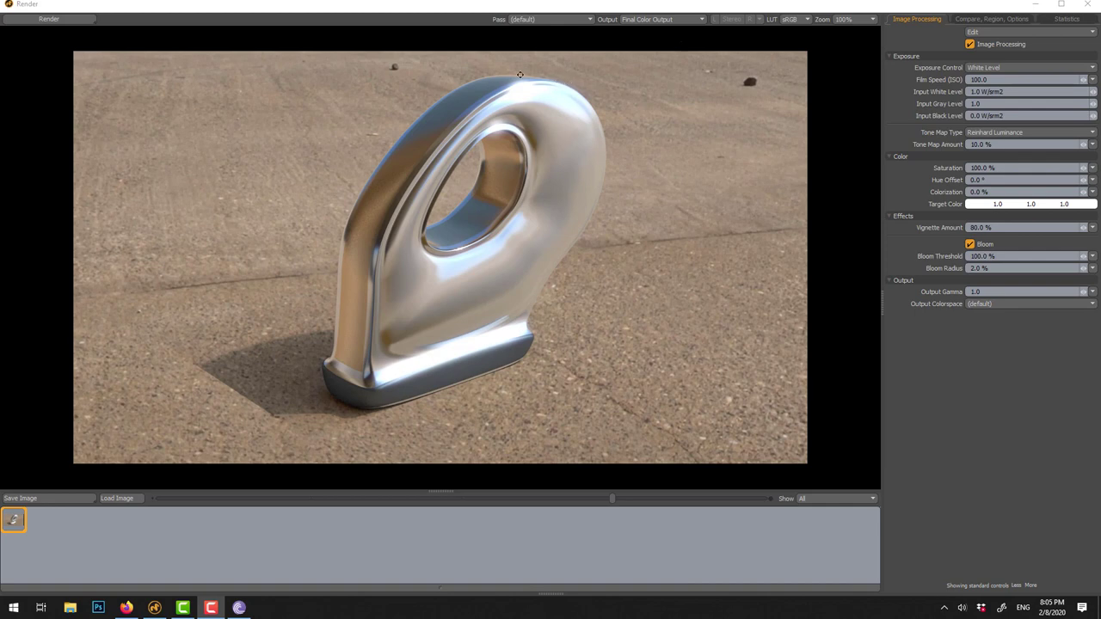
- Check the finished render with Bloom off, re-enable Bloom and set its threshold to 200%
click(969, 244)
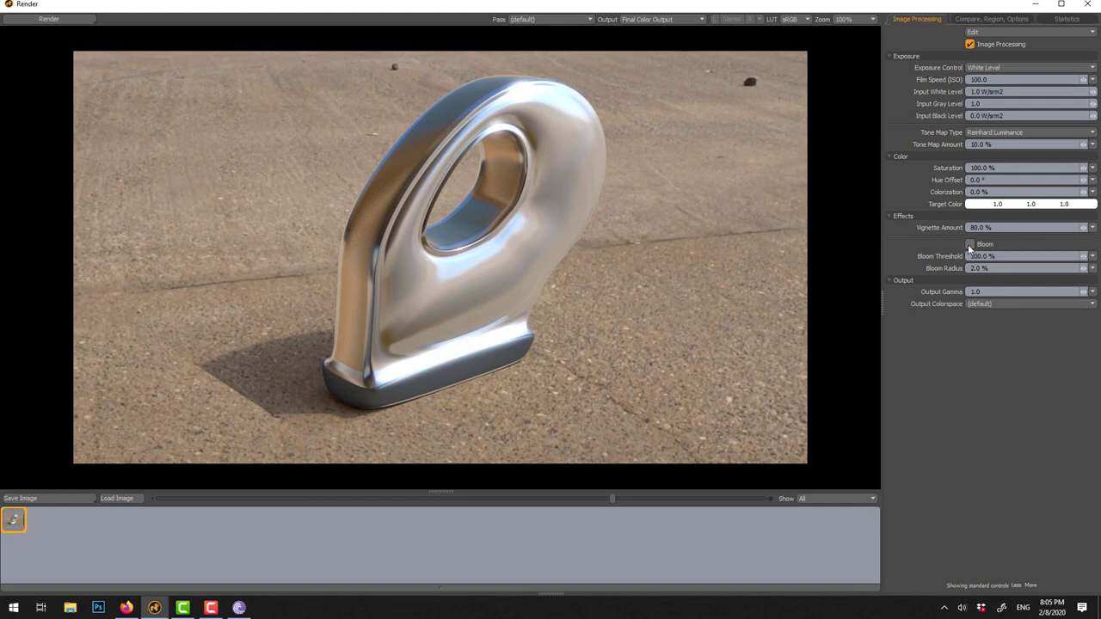
click(968, 244)
drag(1002, 256, 978, 256)
text(200)
key(Return)
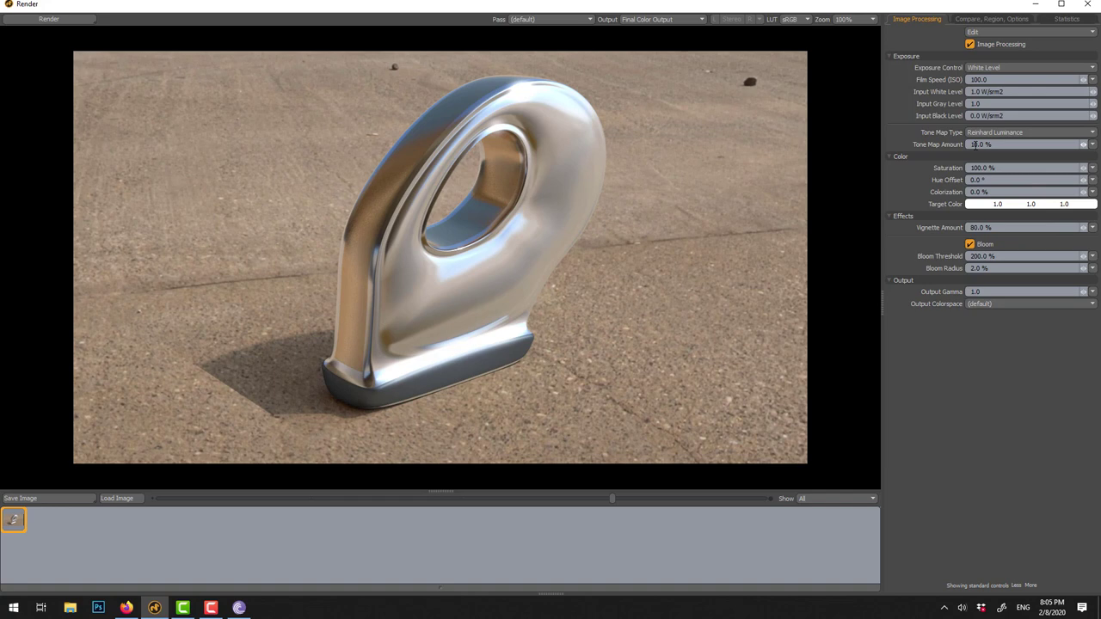
- Start saving the finished render as an image
click(85, 499)
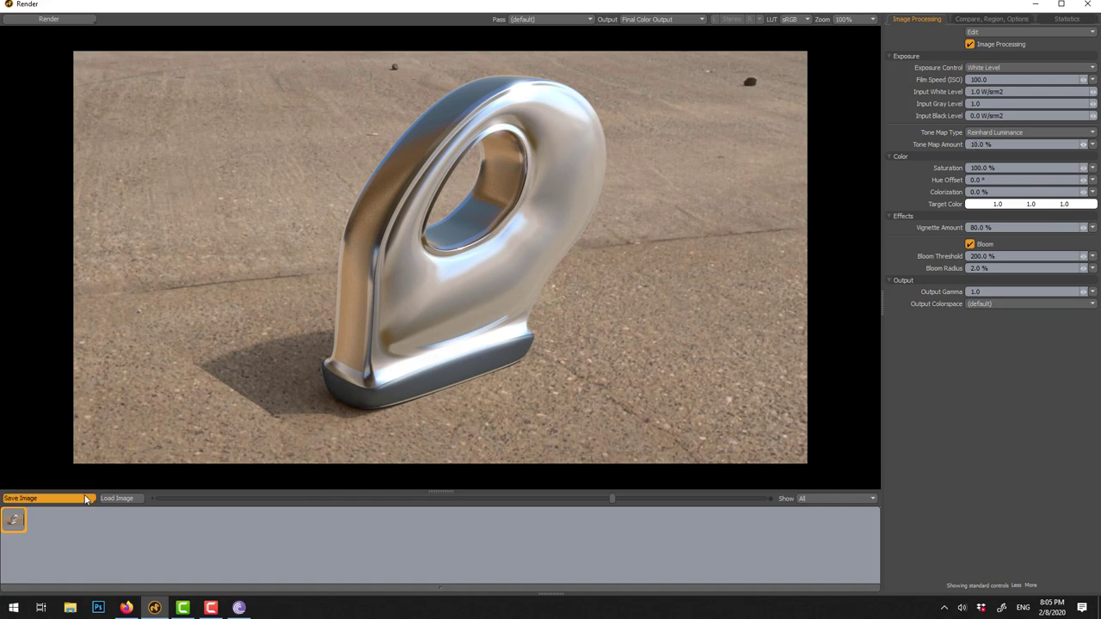